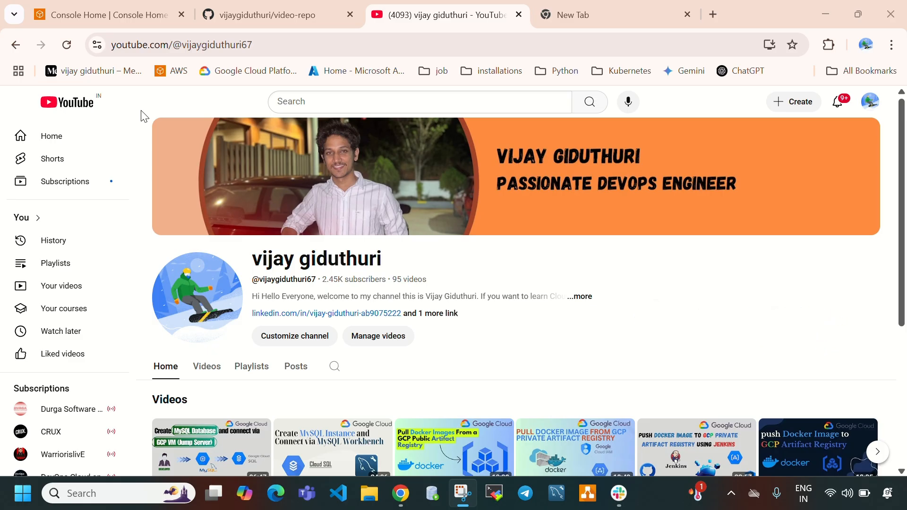
Switch to the AWS console, open the VPC service in a new browser tab and show the list of VPCs.
left_click(84, 9)
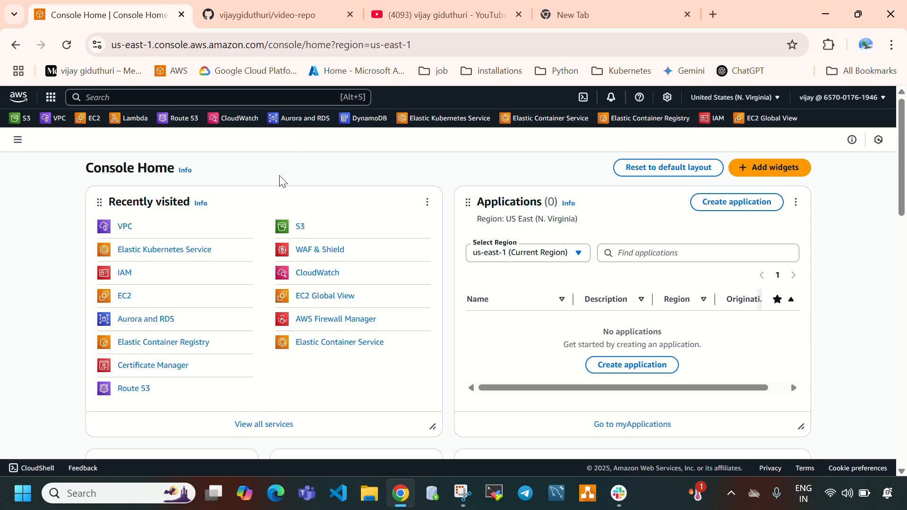
right_click(124, 227)
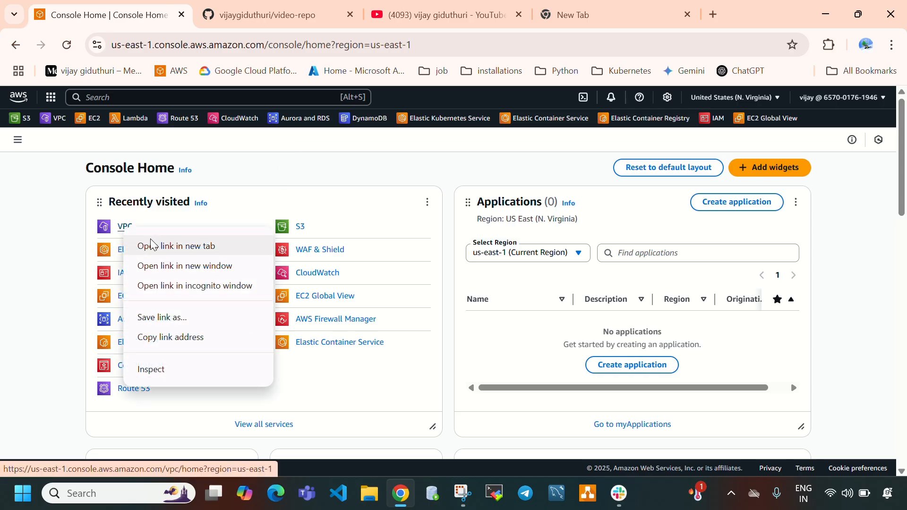
left_click(141, 245)
left_click(279, 5)
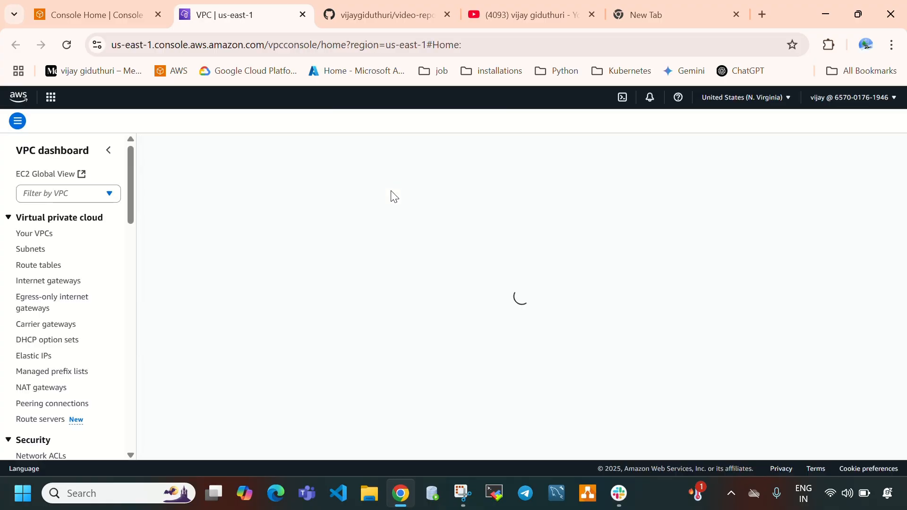
left_click(28, 238)
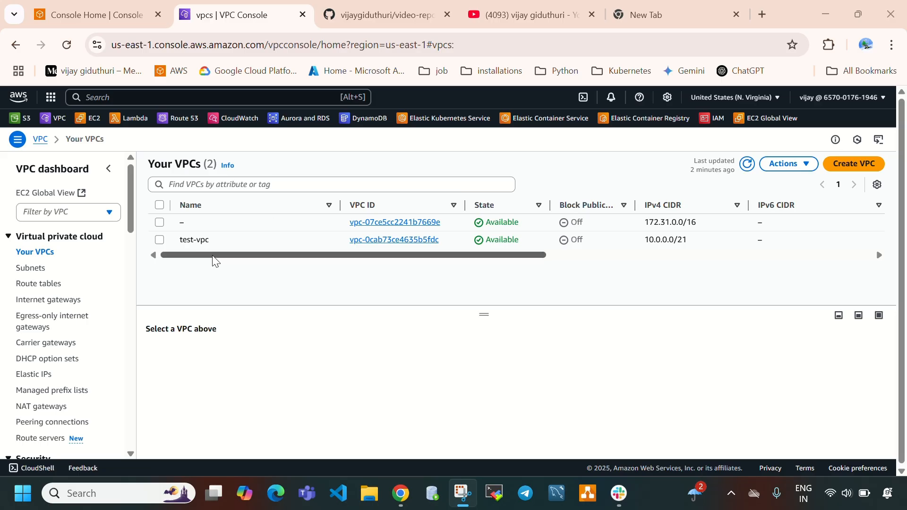
Start creating a VPC without additional resources and name it eks-vpc.
left_click(854, 163)
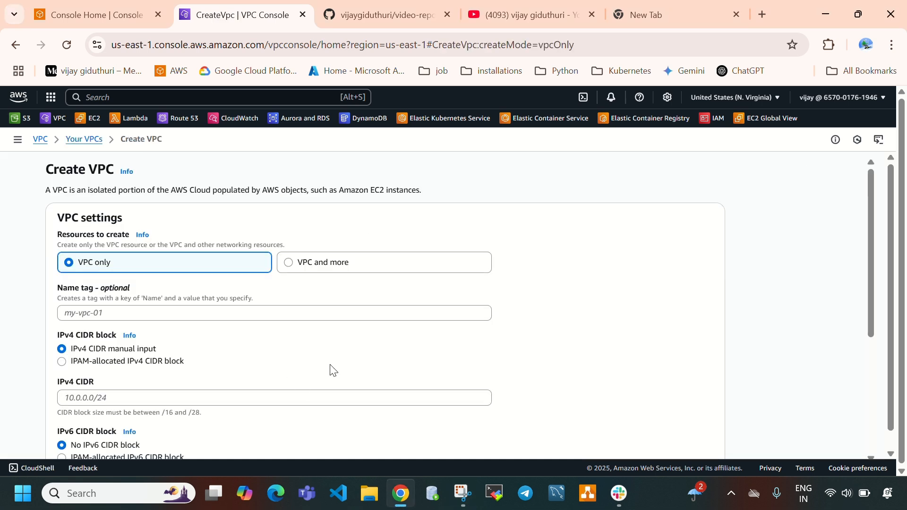
left_click(245, 316)
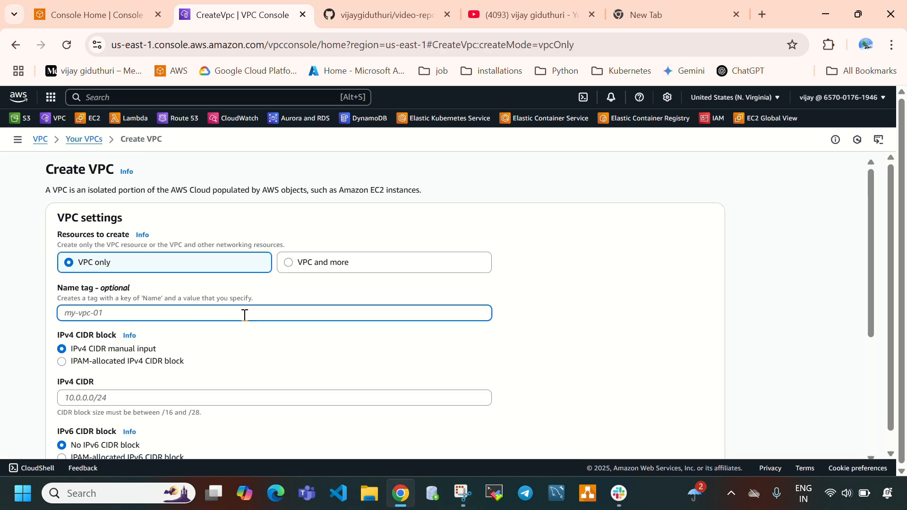
type("eks-vcp")
key("BackSpace")
type("c")
Set the new VPC's IPv4 CIDR to 10.0.0.0/16 and create the VPC.
scroll(245, 315, "down", 3)
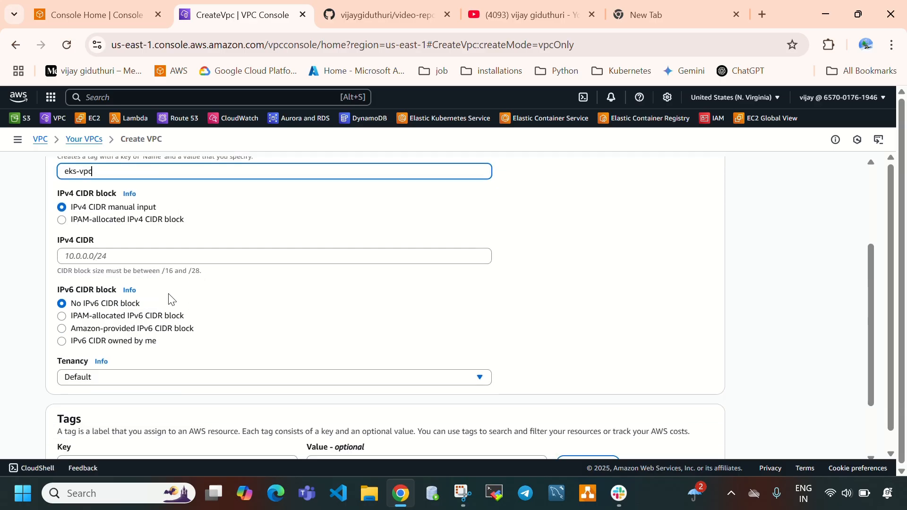
left_click(127, 259)
type("10")
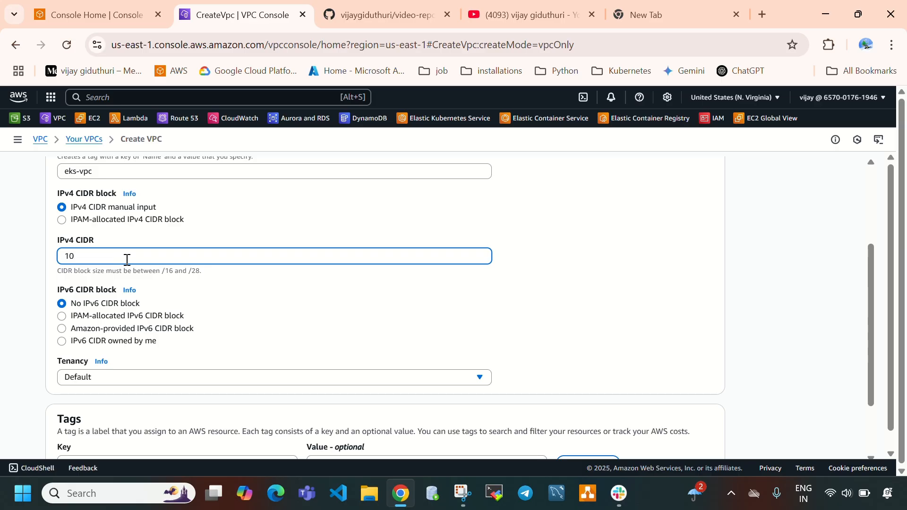
type(".0.0.0/16")
left_click_drag(127, 259, 62, 261)
scroll(416, 304, "down", 2)
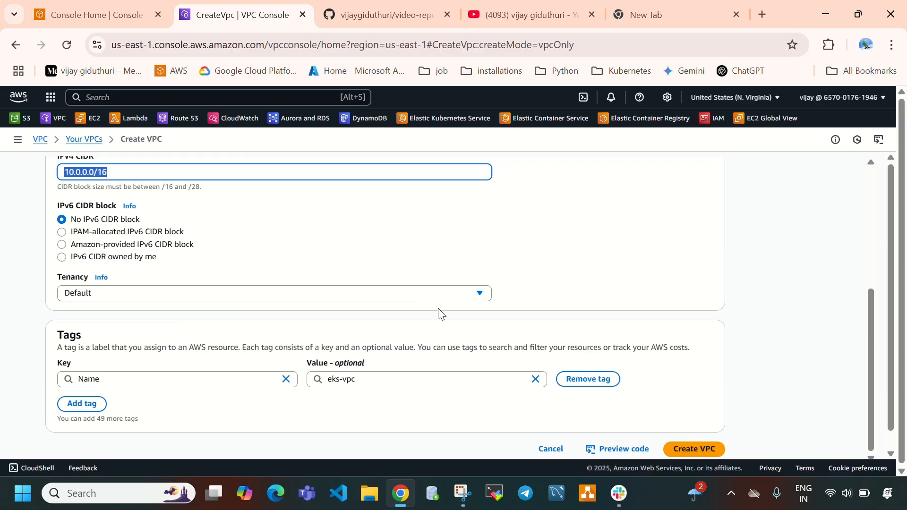
left_click(695, 450)
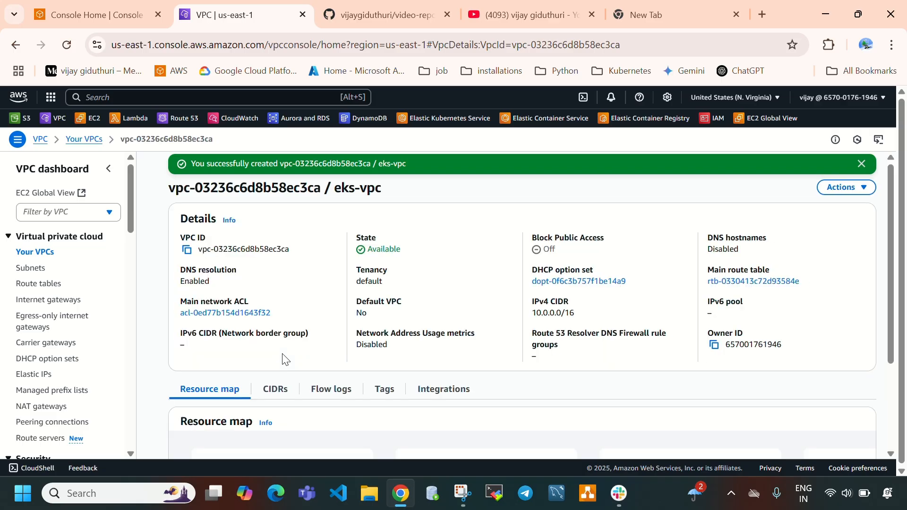
Start creating subnets and choose eks-vpc as the VPC that contains them.
left_click(30, 268)
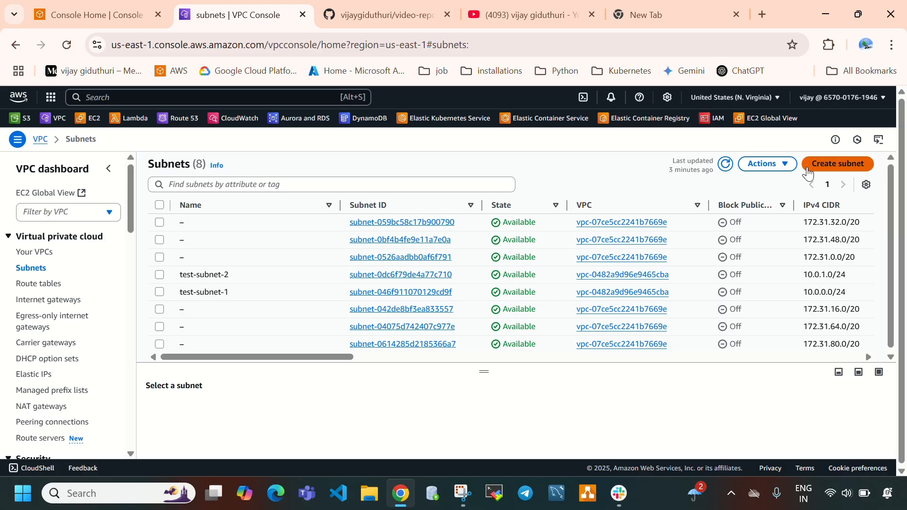
left_click(809, 169)
left_click(357, 240)
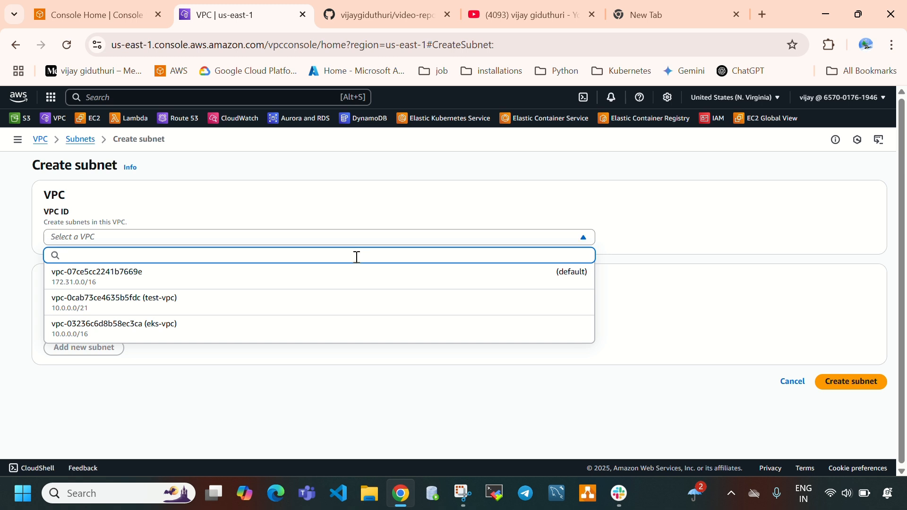
left_click(352, 333)
scroll(432, 289, "down", 3)
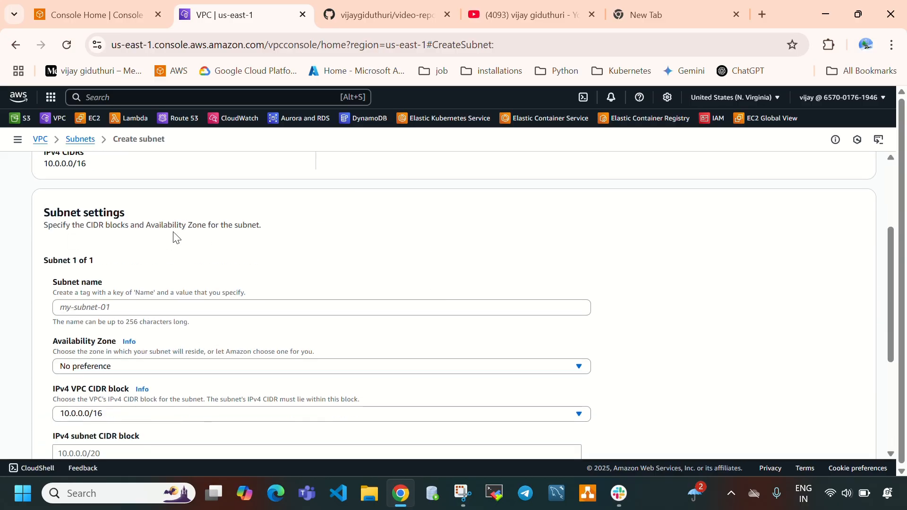
Name the first subnet eks-subnet-1 and copy that name for reuse.
left_click(139, 308)
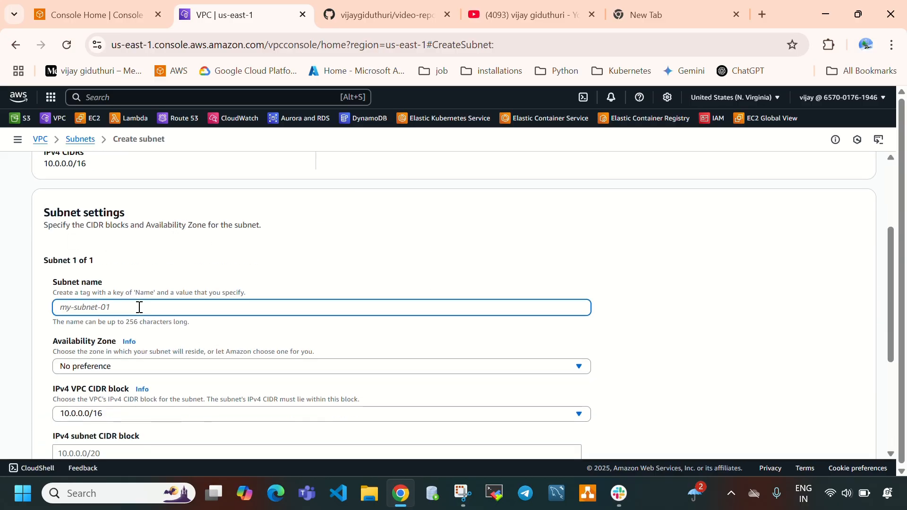
type("eks-subnet0")
type("1")
key("BackSpace")
key("BackSpace")
left_click_drag(139, 307, 56, 309)
key("ctrl+c")
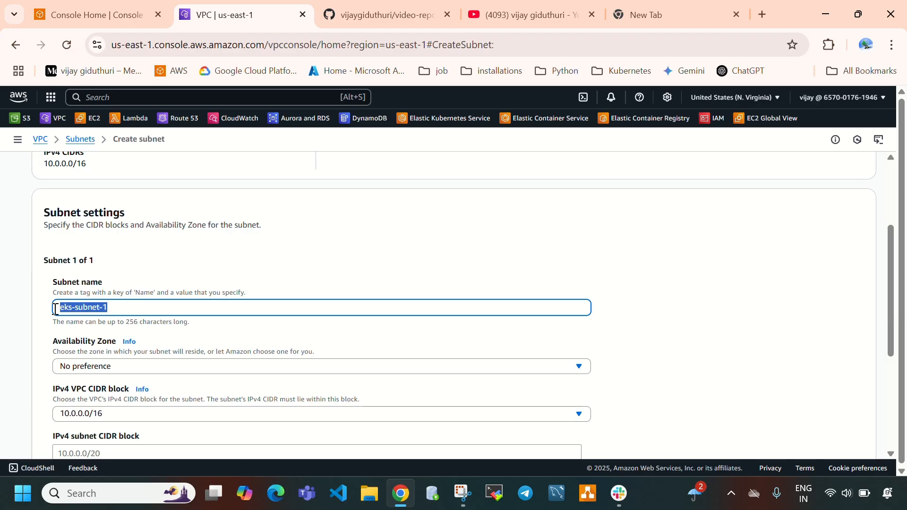
Place the first subnet in availability zone us-east-1a and set its IPv4 subnet CIDR block to 10.0.0.0/24.
scroll(71, 314, "down", 2)
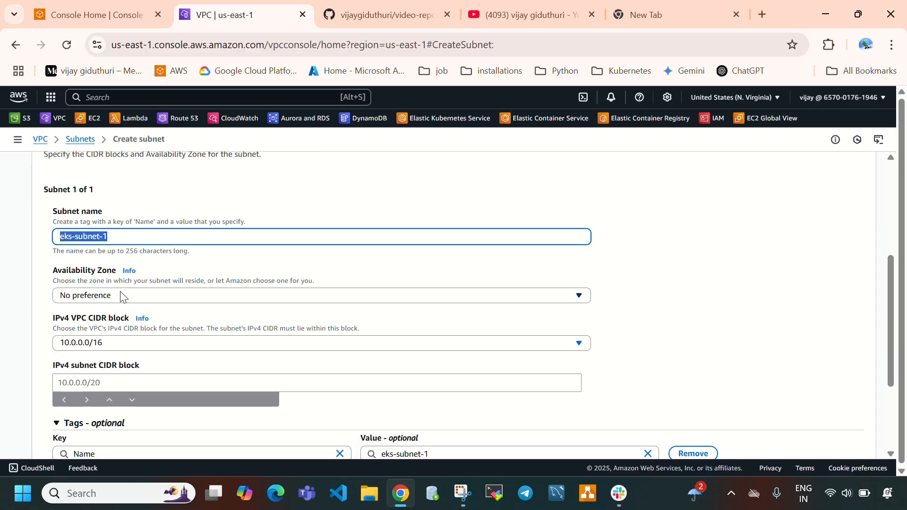
left_click(129, 301)
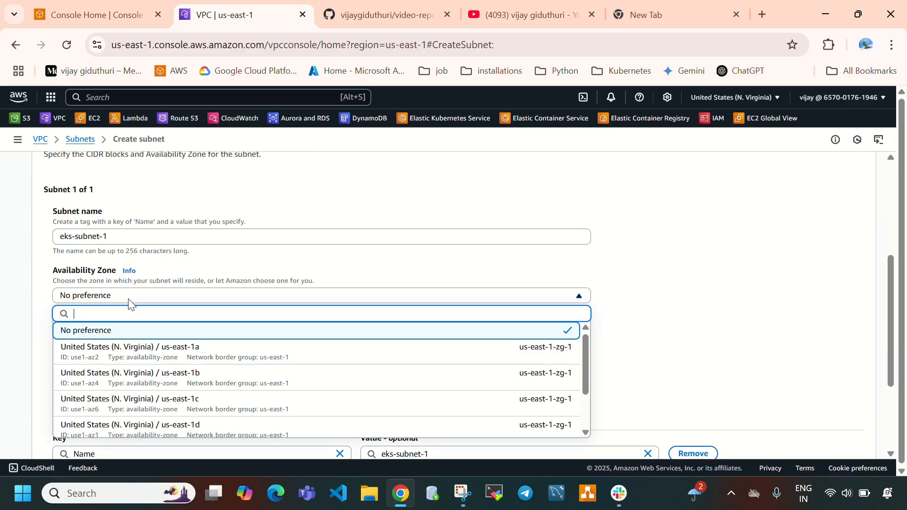
left_click(207, 348)
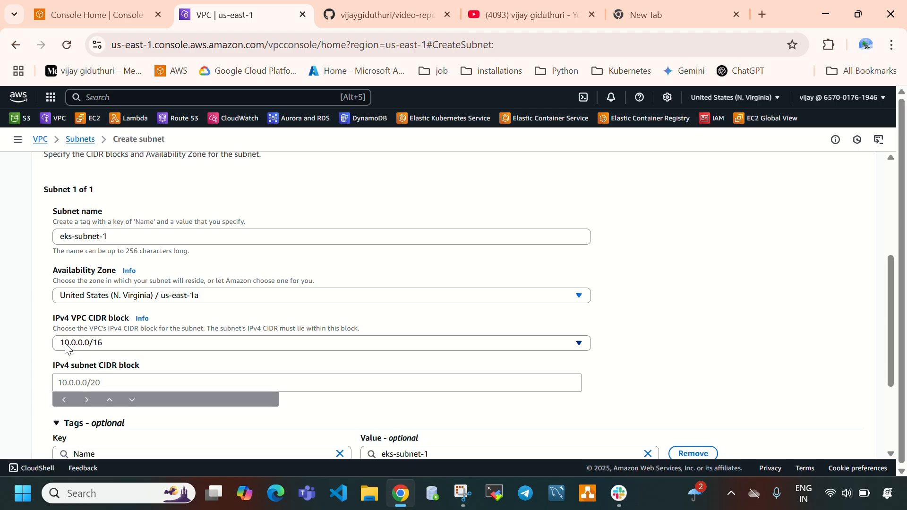
left_click(141, 385)
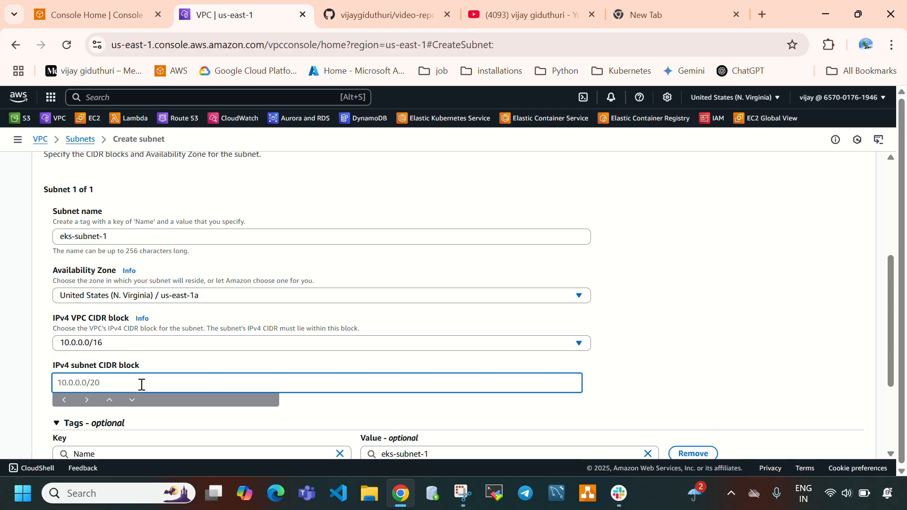
type("10.0.0.0/24")
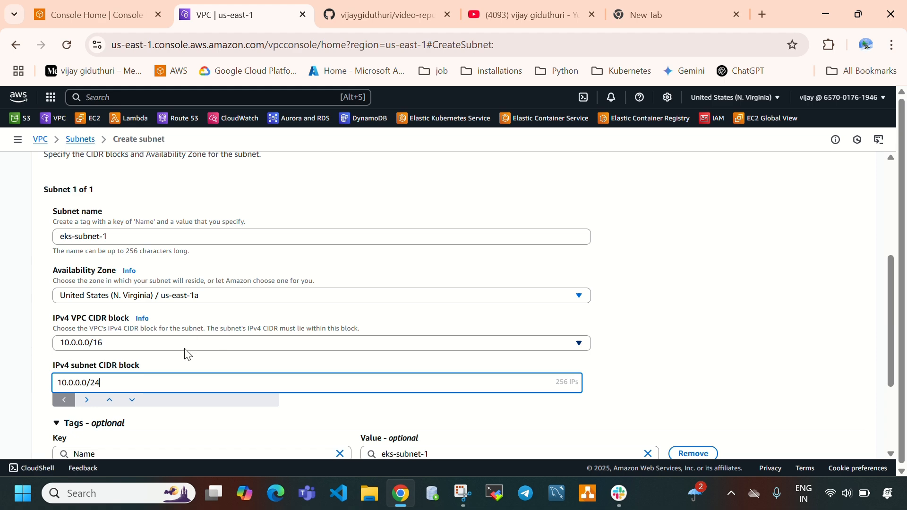
Add a second subnet to the form and name it eks-subnet-2, reusing the copied name.
scroll(246, 347, "down", 3)
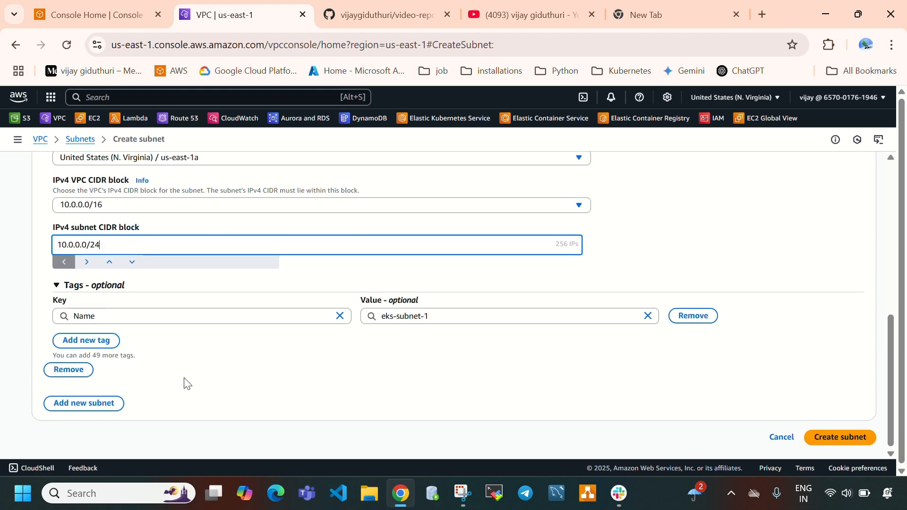
left_click(94, 408)
scroll(237, 340, "down", 3)
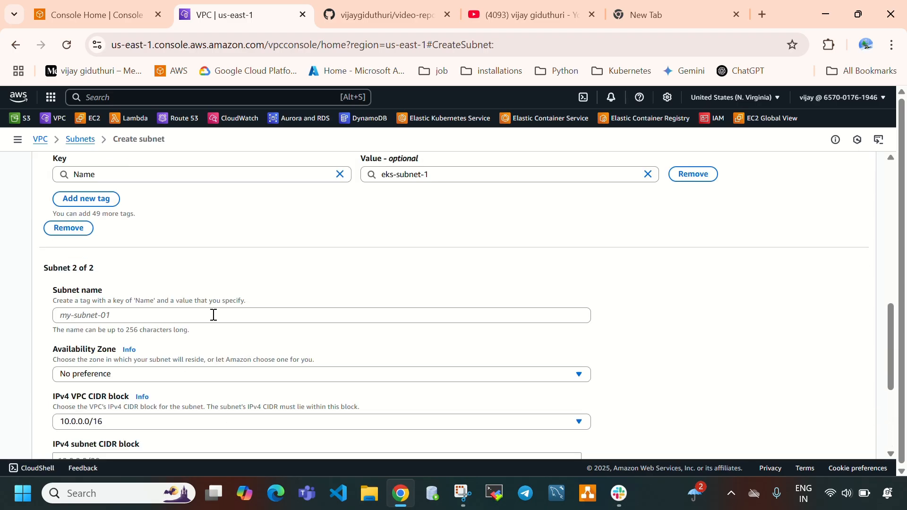
left_click(214, 315)
key("ctrl+v")
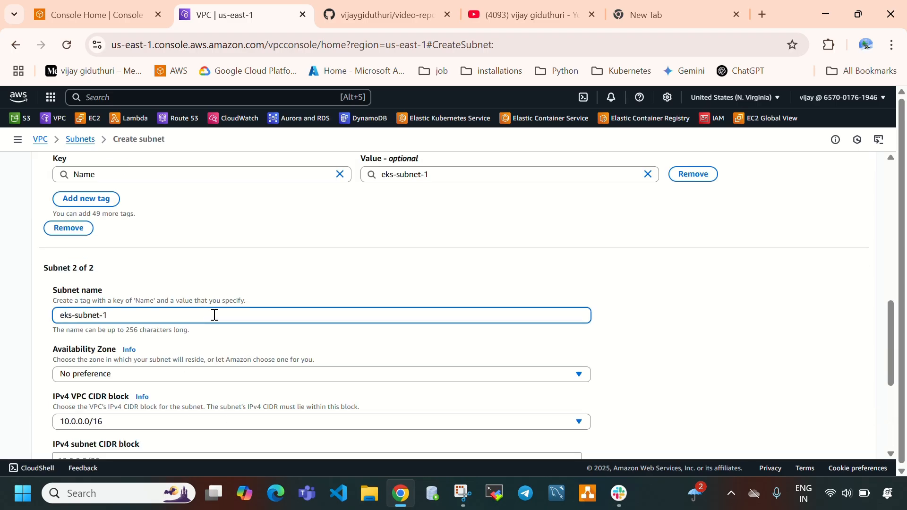
key("BackSpace")
type("2")
Put the second subnet in us-east-1b with IPv4 CIDR block 10.0.1.0/24 and create both subnets.
scroll(284, 312, "down", 2)
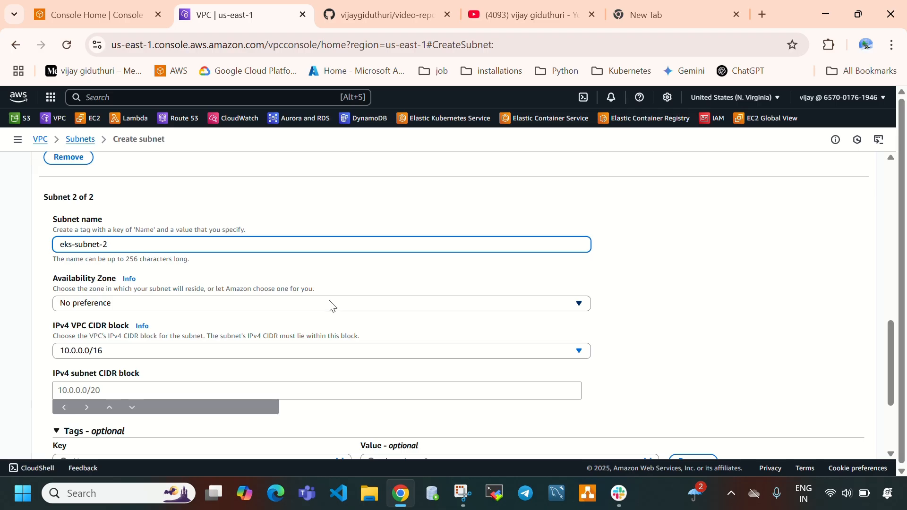
left_click(332, 303)
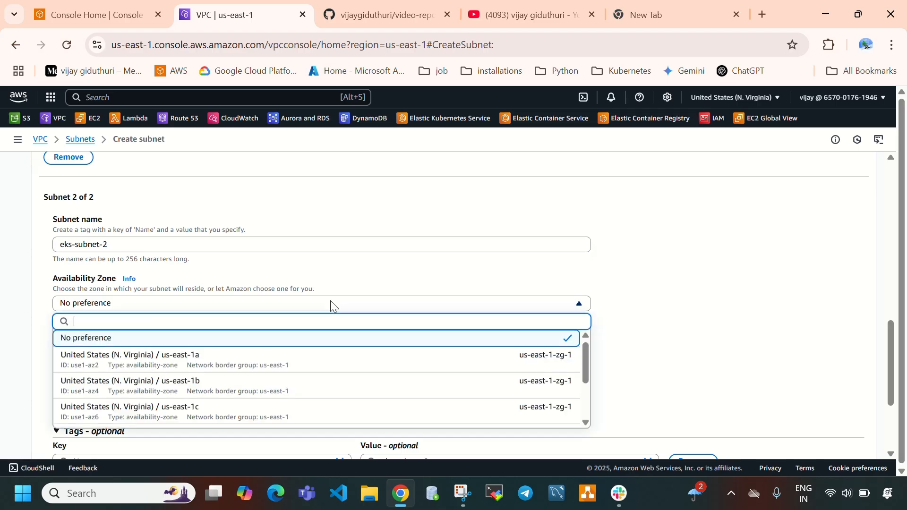
left_click(312, 400)
scroll(332, 344, "down", 1)
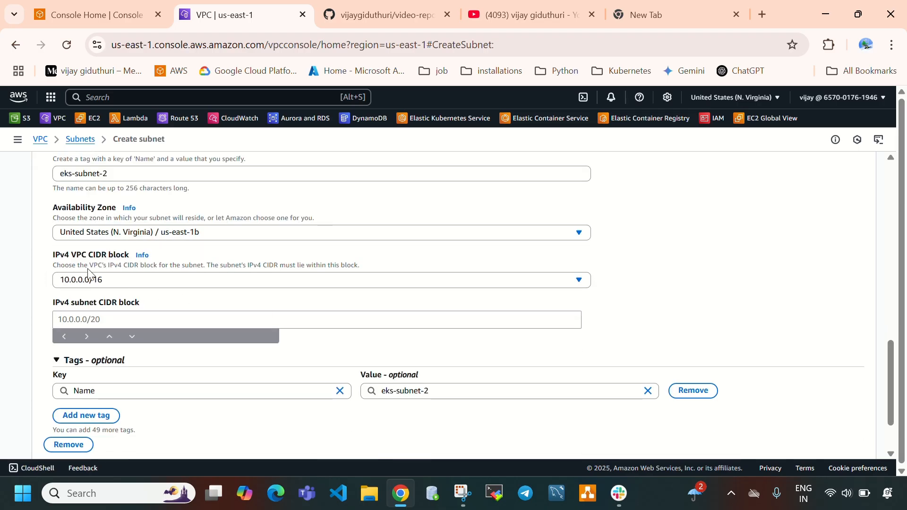
left_click(95, 322)
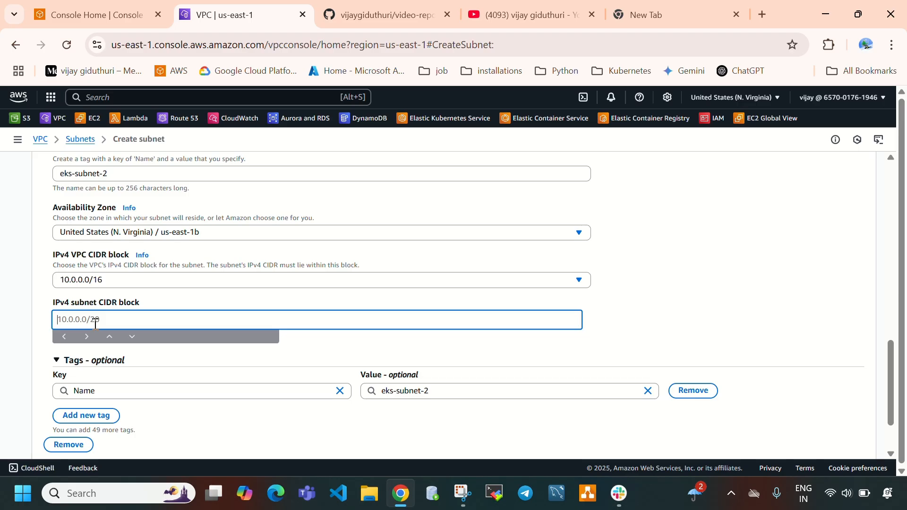
type("10.0.1.0/24")
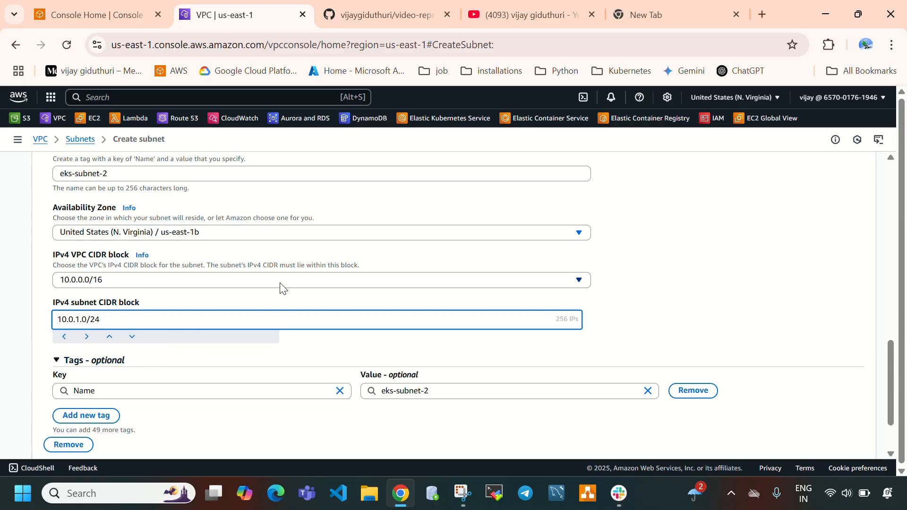
scroll(264, 300, "down", 2)
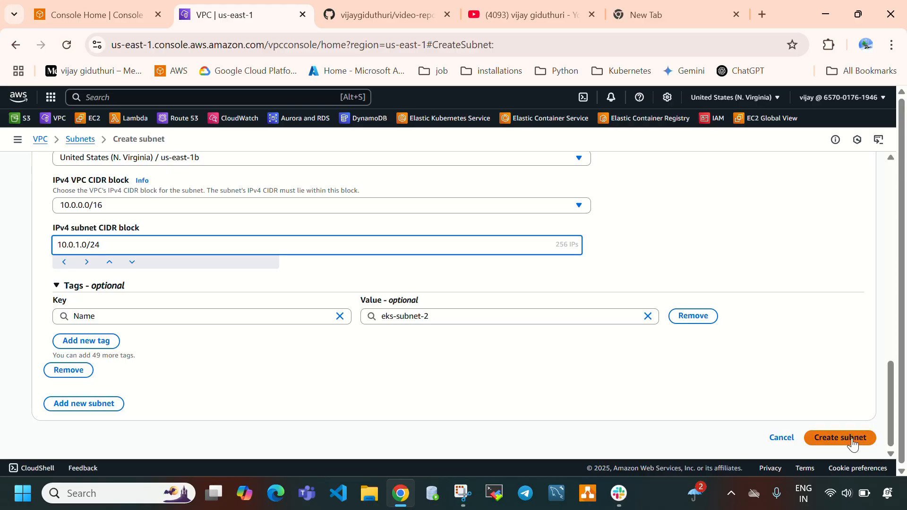
left_click(854, 439)
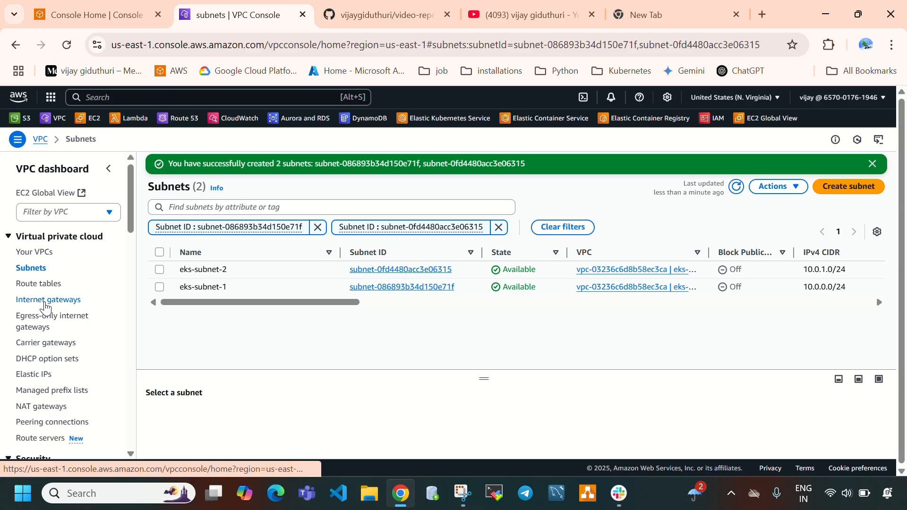
Create an internet gateway with the name tag eks-igw.
left_click(46, 303)
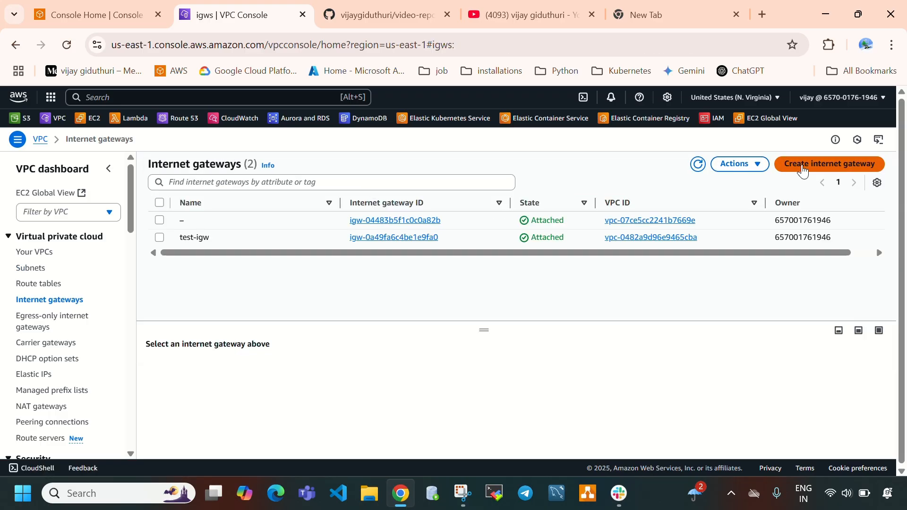
left_click(803, 167)
left_click(183, 254)
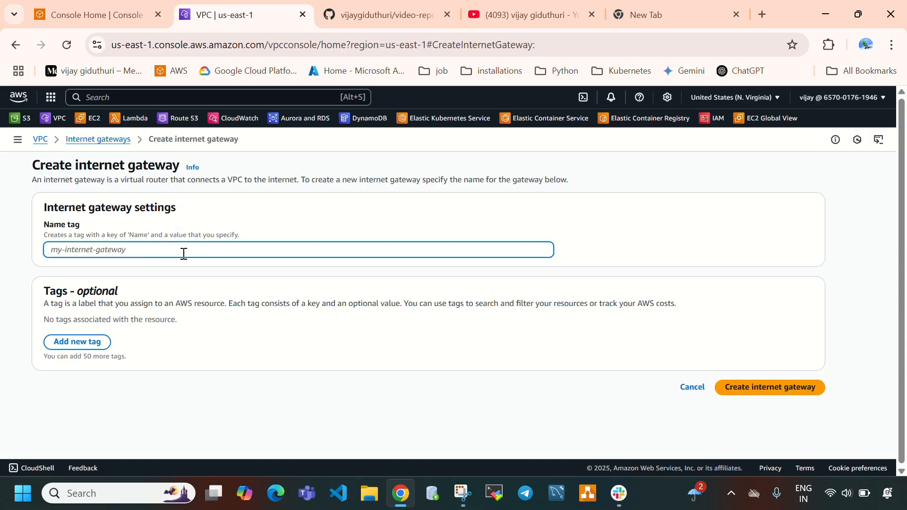
type("eks-igw")
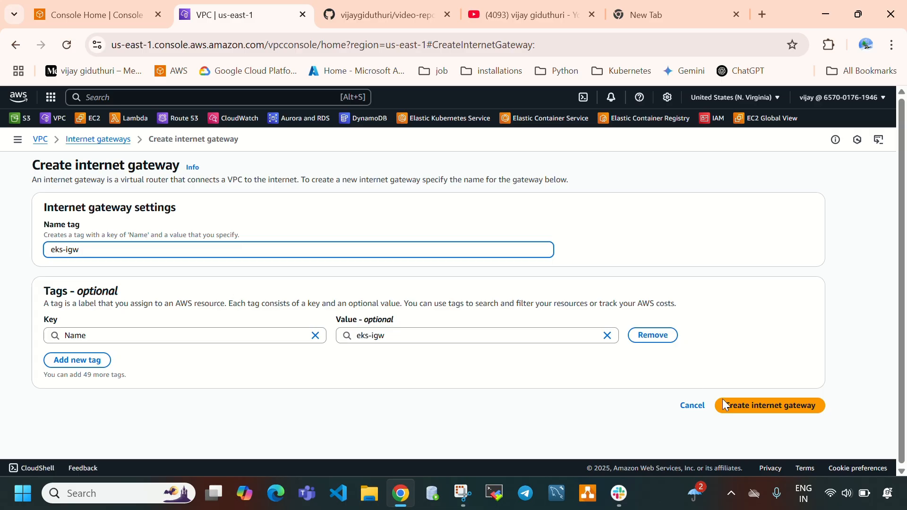
left_click(743, 410)
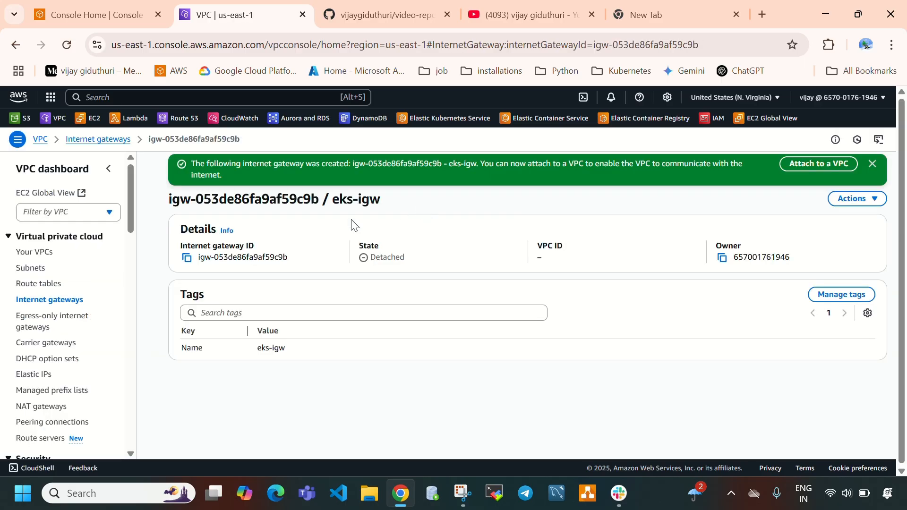
Attach the new internet gateway eks-igw to eks-vpc and check its state and VPC ID.
left_click(822, 165)
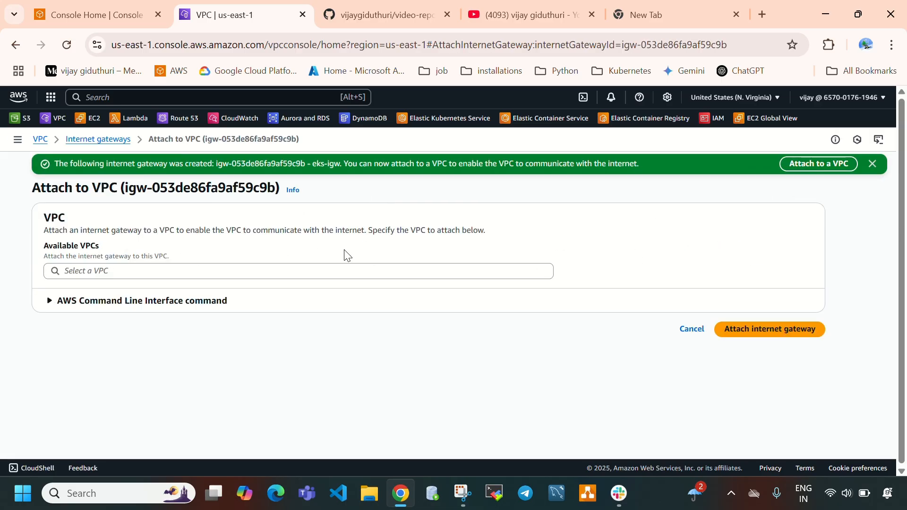
left_click(284, 276)
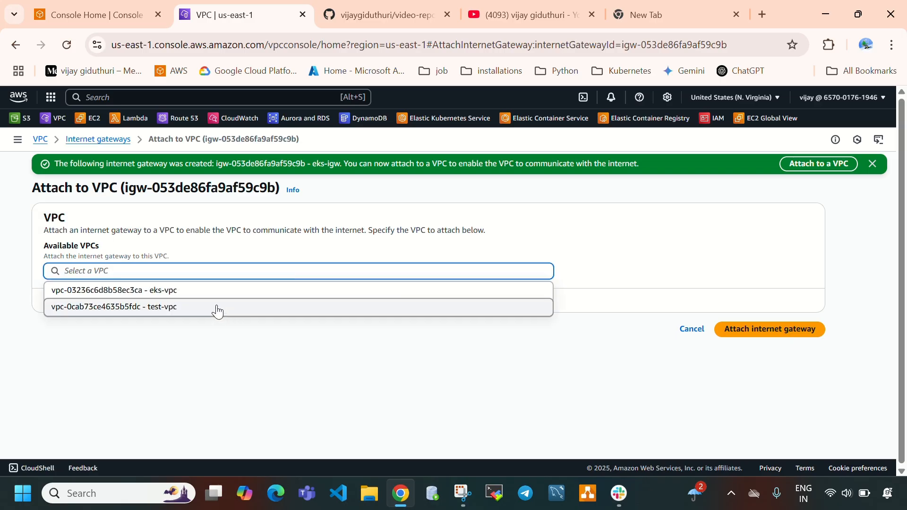
left_click(210, 291)
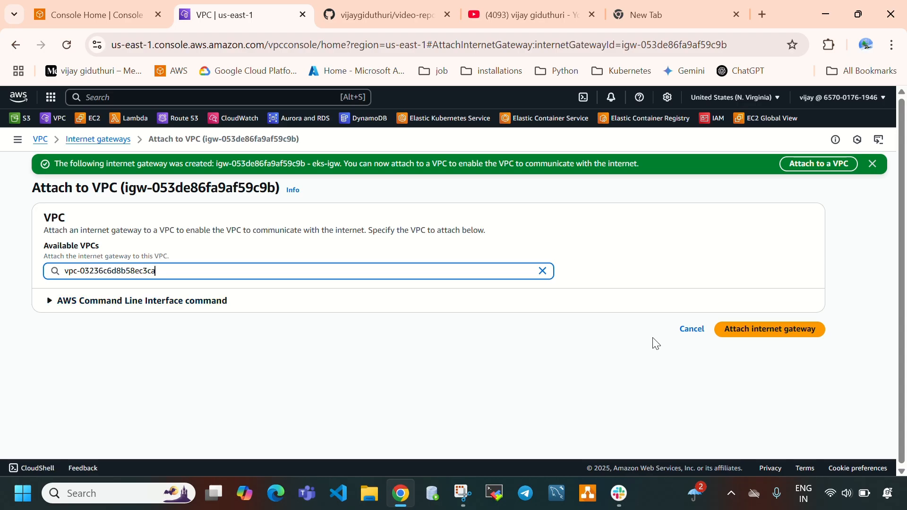
left_click(755, 330)
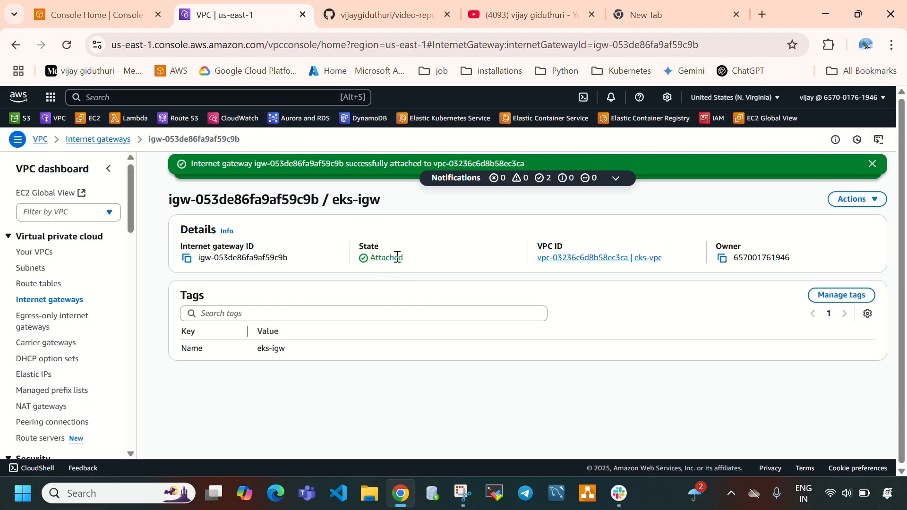
double_click(397, 257)
left_click_drag(670, 259, 535, 261)
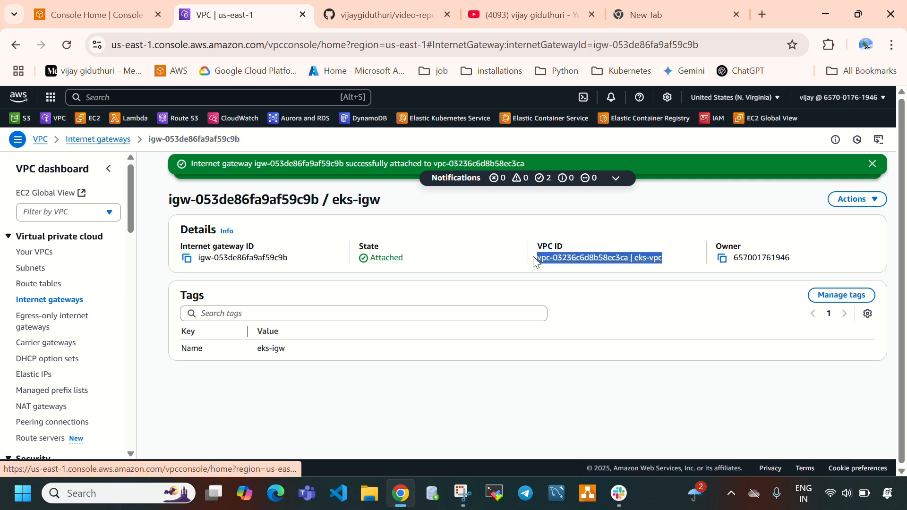
Create a route table named eks-rt in eks-vpc and check which VPC it belongs to.
left_click(32, 285)
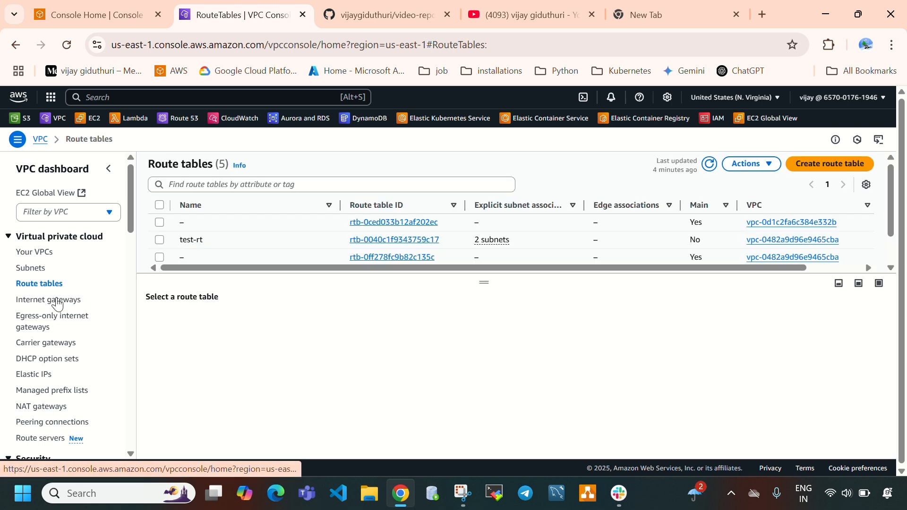
left_click(816, 162)
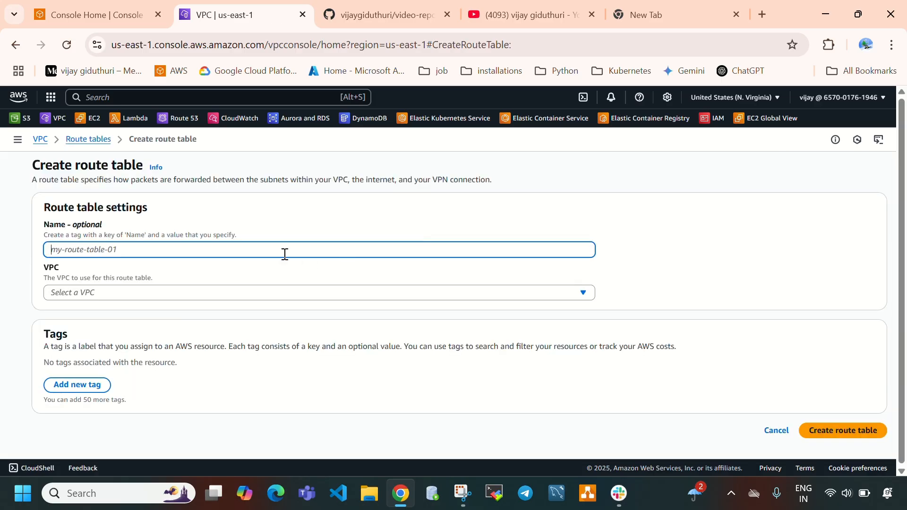
type("eks")
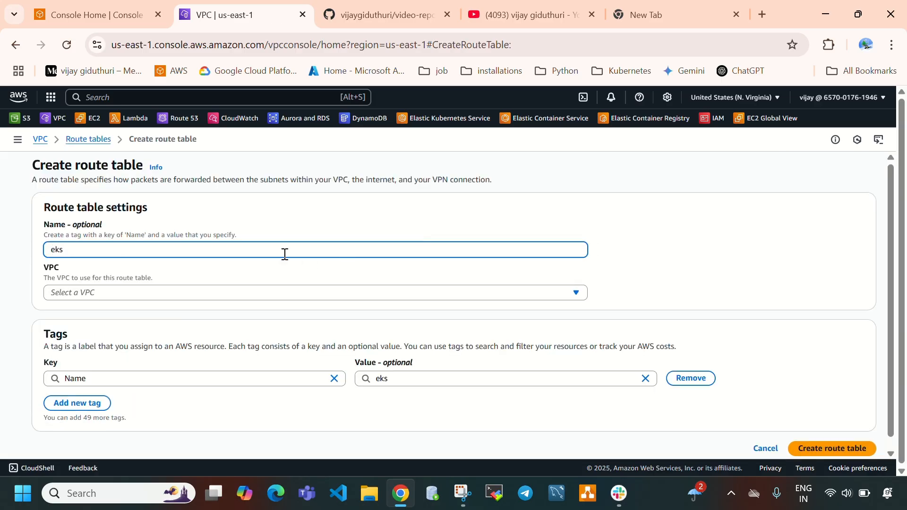
type("-rt")
left_click(274, 294)
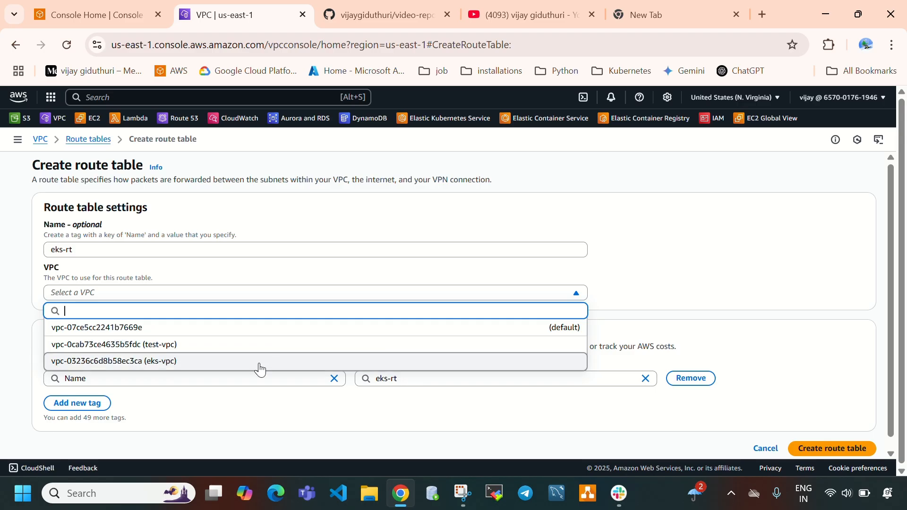
left_click(260, 362)
scroll(431, 336, "down", 1)
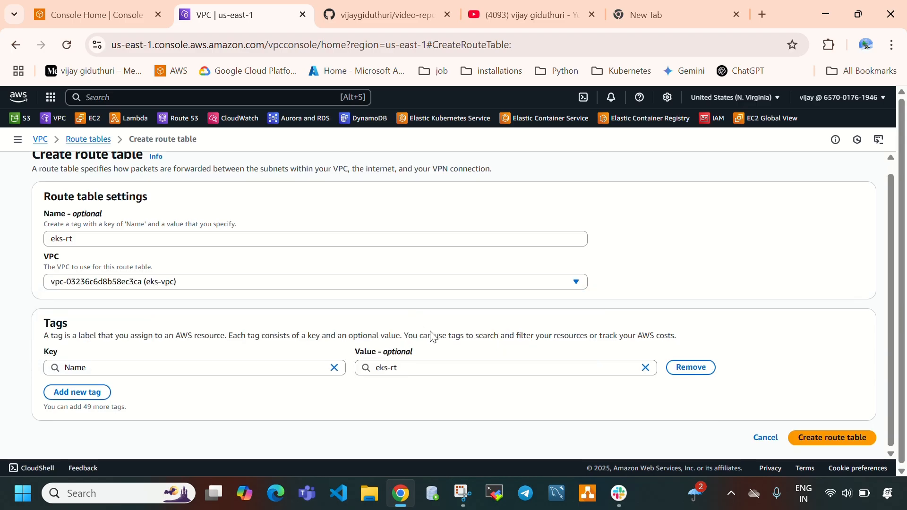
left_click(818, 439)
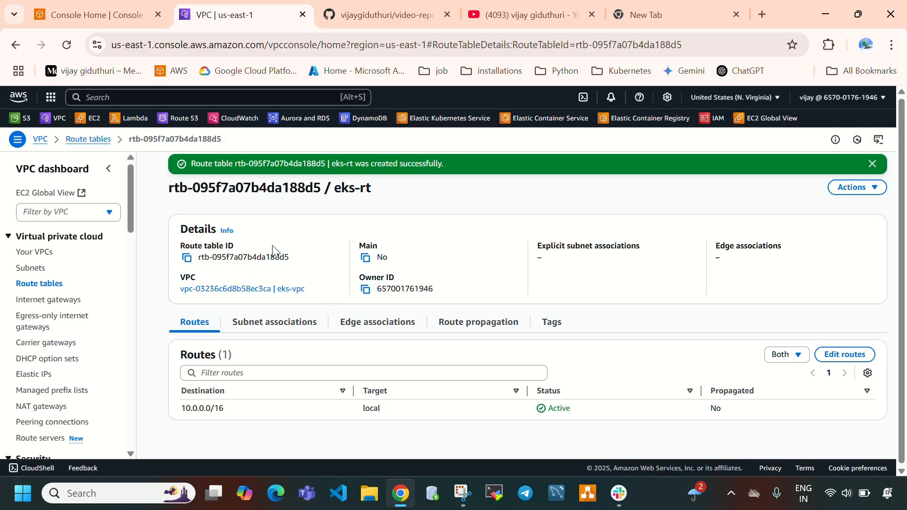
left_click_drag(168, 292, 312, 294)
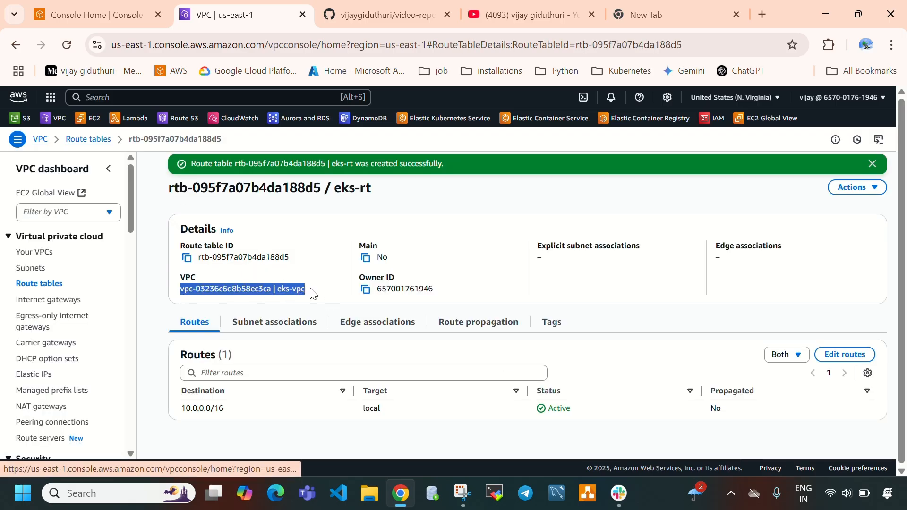
Associate both eks-subnet-1 and eks-subnet-2 with the eks-rt route table and review the saved associations.
left_click(309, 326)
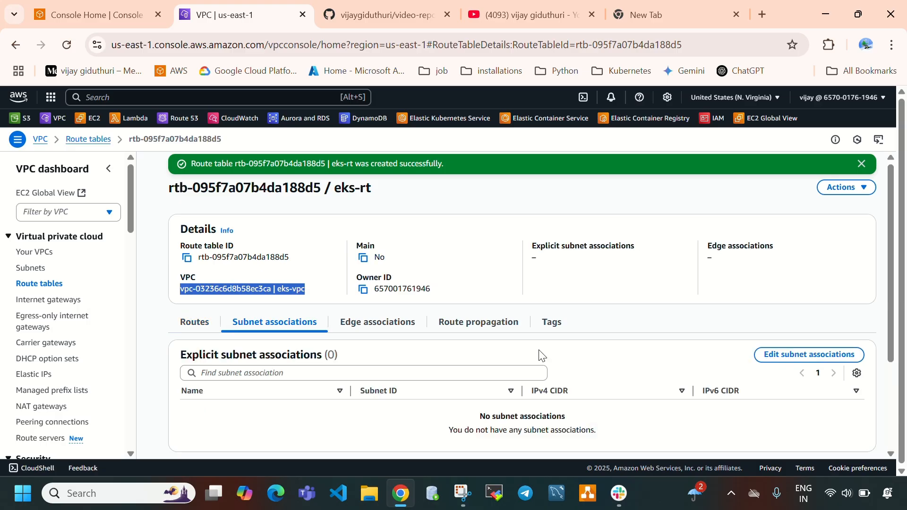
left_click(833, 359)
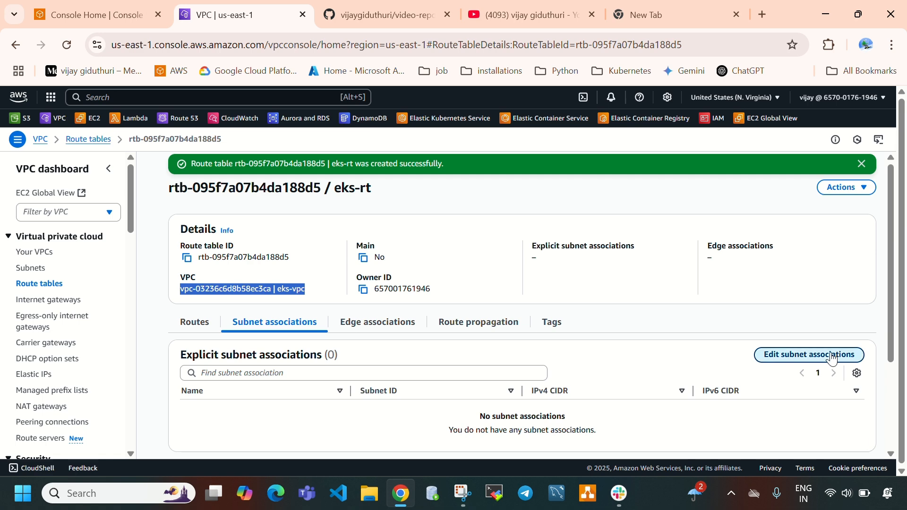
left_click(54, 243)
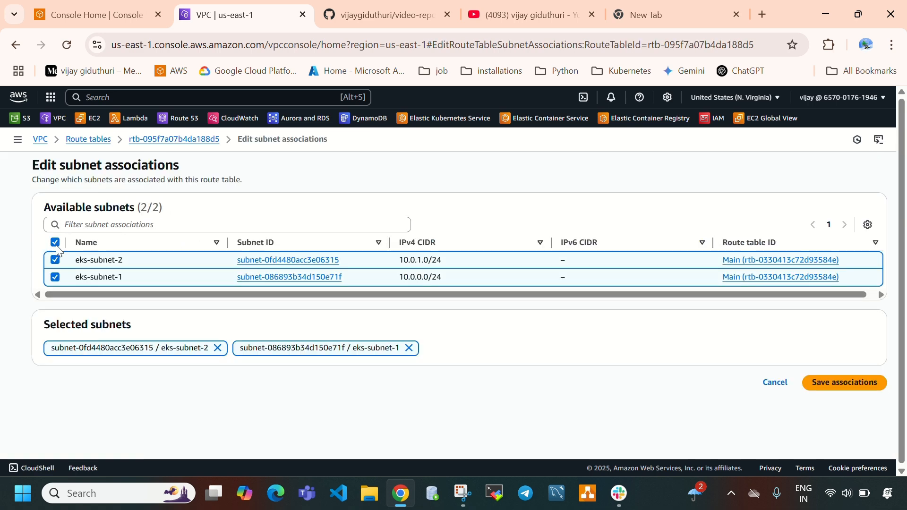
left_click(838, 385)
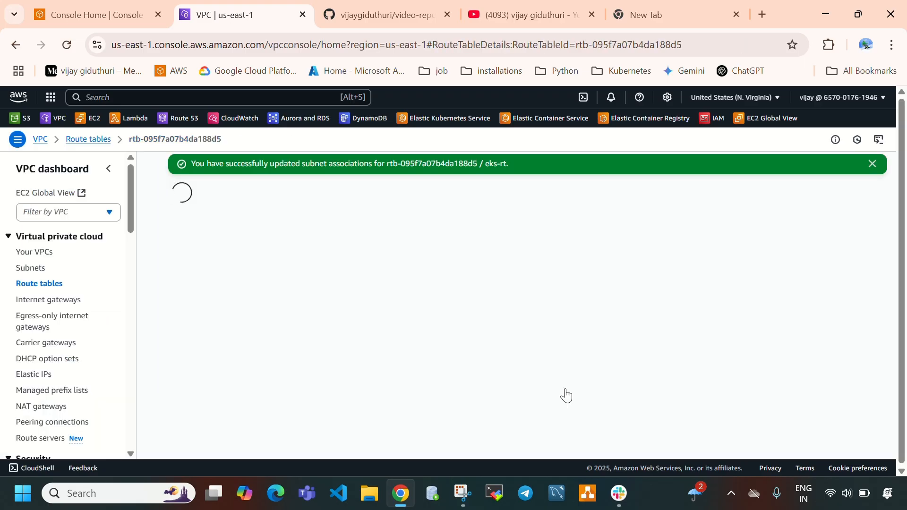
left_click(274, 324)
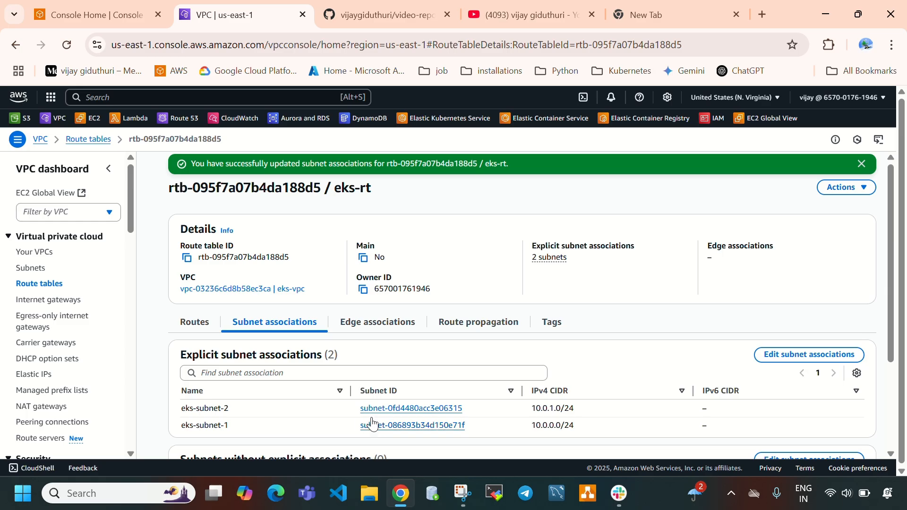
Add a route to eks-rt with destination 0.0.0.0/0 targeting the eks-igw internet gateway and save the changes.
left_click(194, 324)
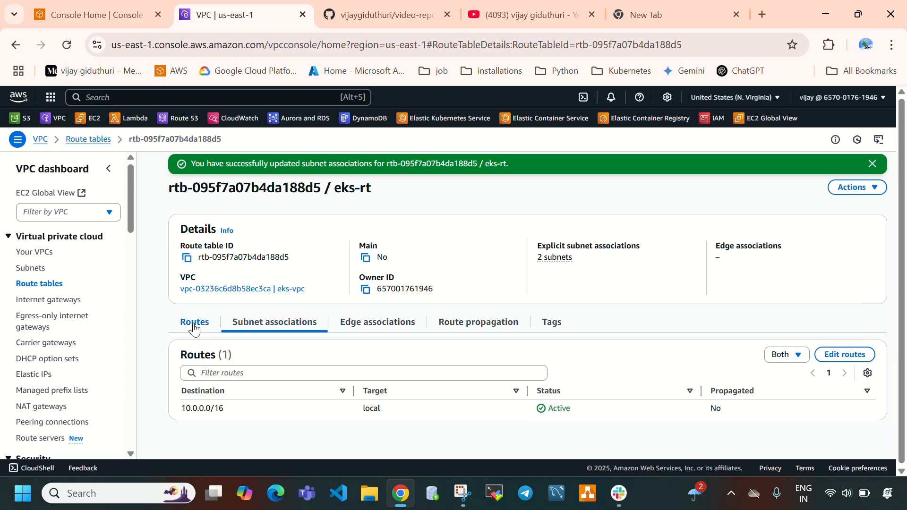
left_click(824, 355)
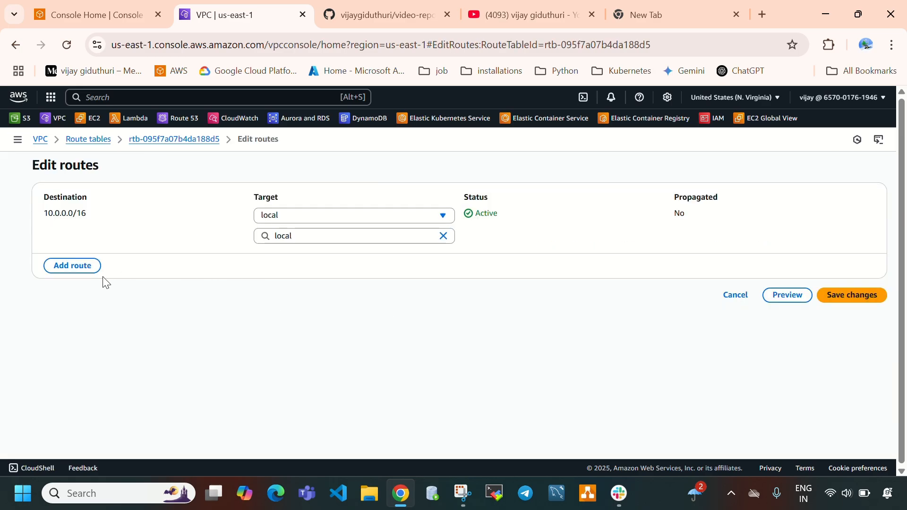
left_click(75, 266)
left_click(89, 256)
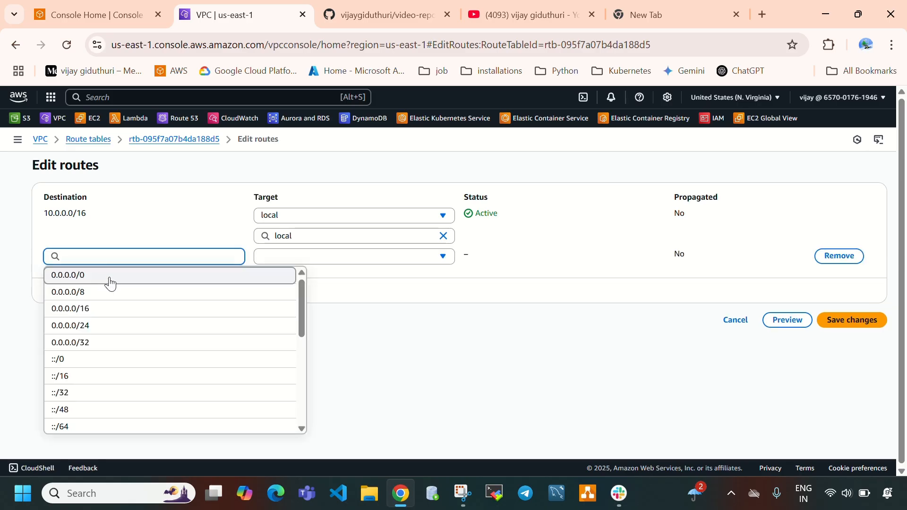
left_click(111, 278)
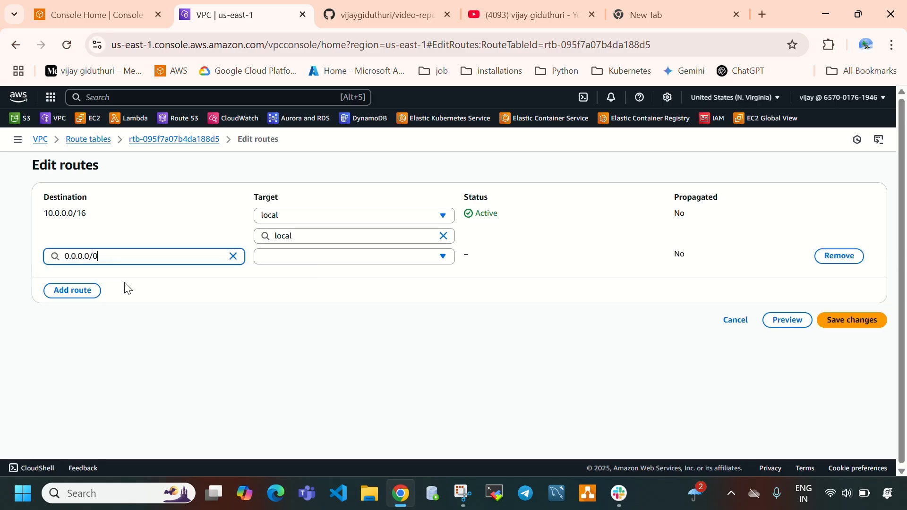
left_click(392, 259)
left_click(322, 359)
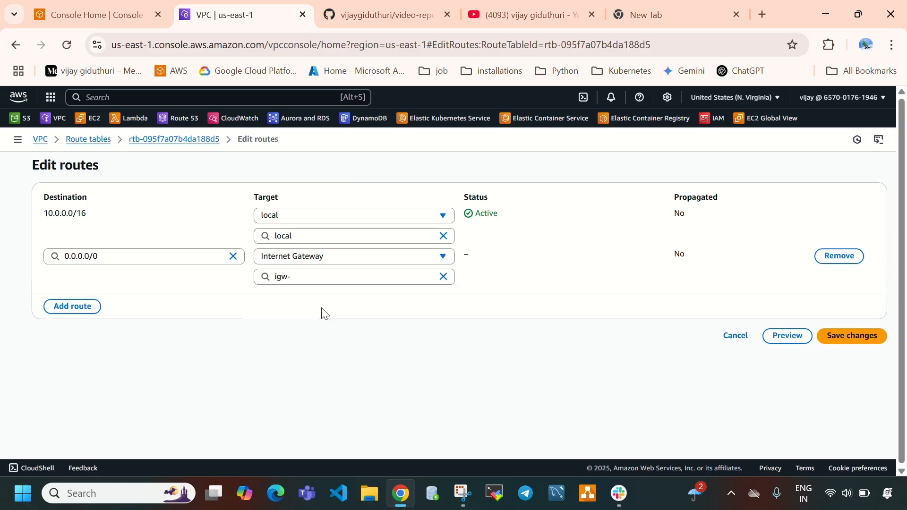
left_click(323, 282)
left_click(324, 313)
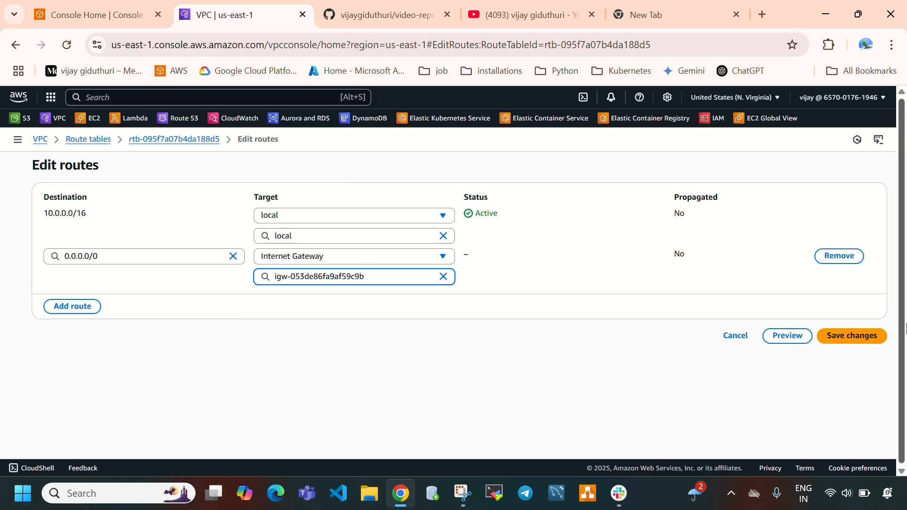
left_click(856, 336)
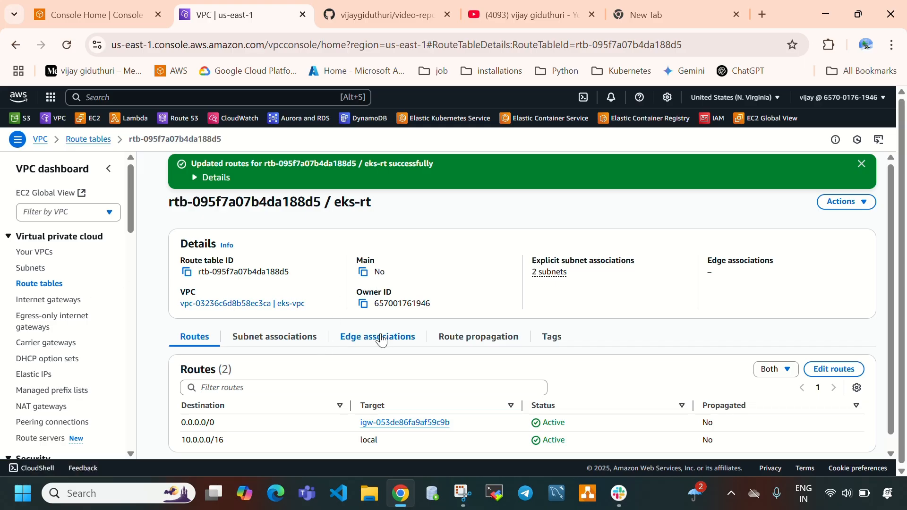
Enable auto-assignment of public IPv4 addresses for eks-subnet-1 and save its settings.
left_click(30, 268)
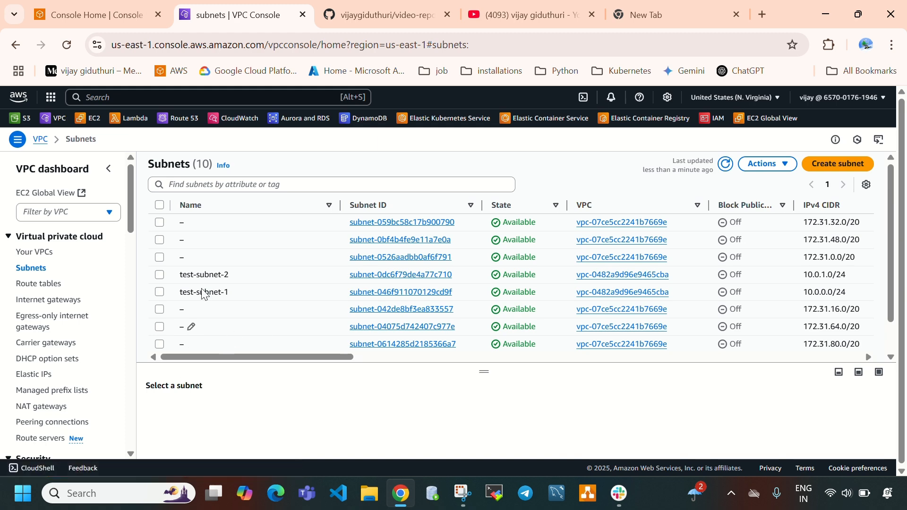
scroll(312, 283, "down", 1)
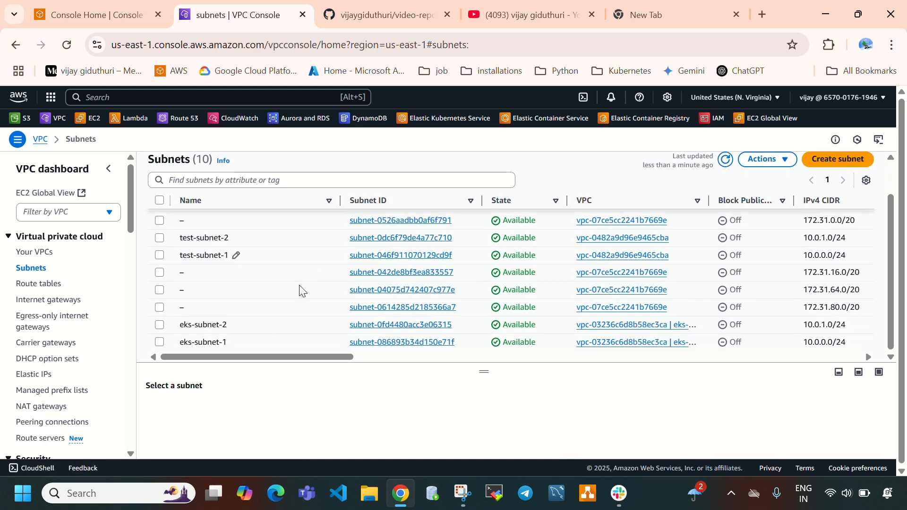
left_click(160, 342)
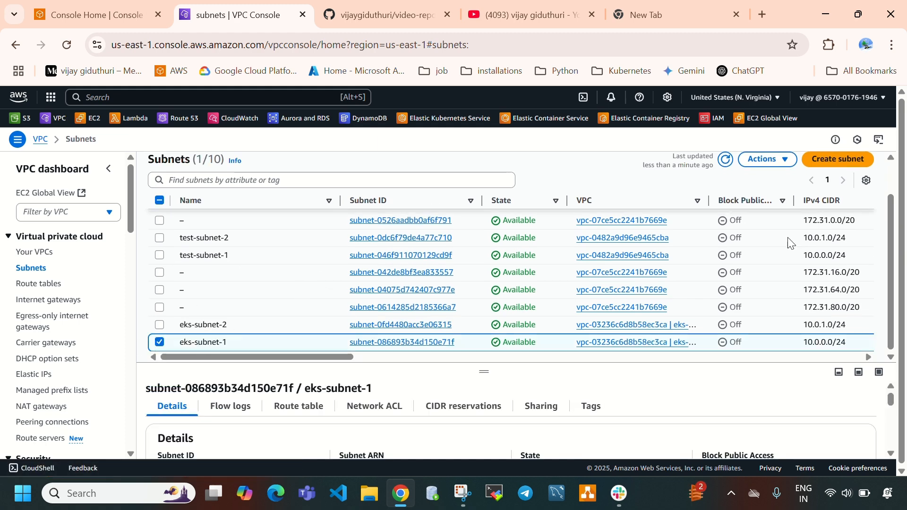
left_click(769, 161)
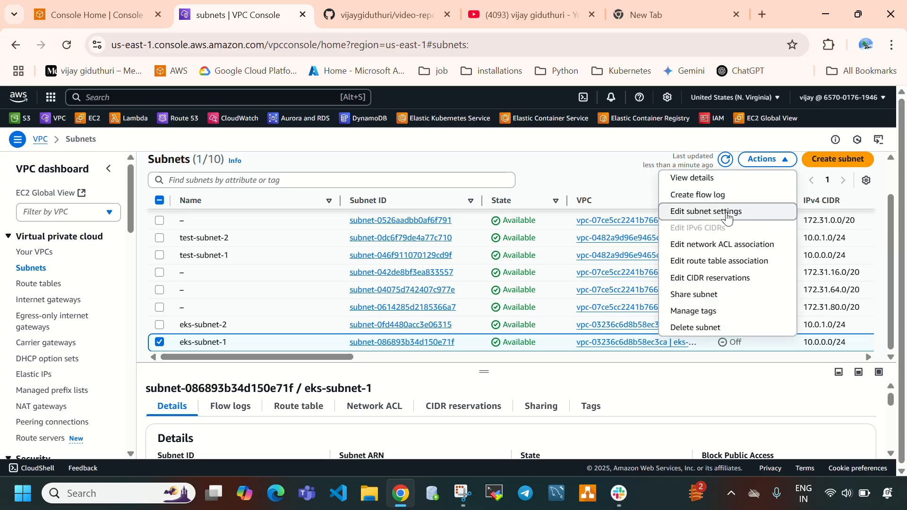
left_click(749, 208)
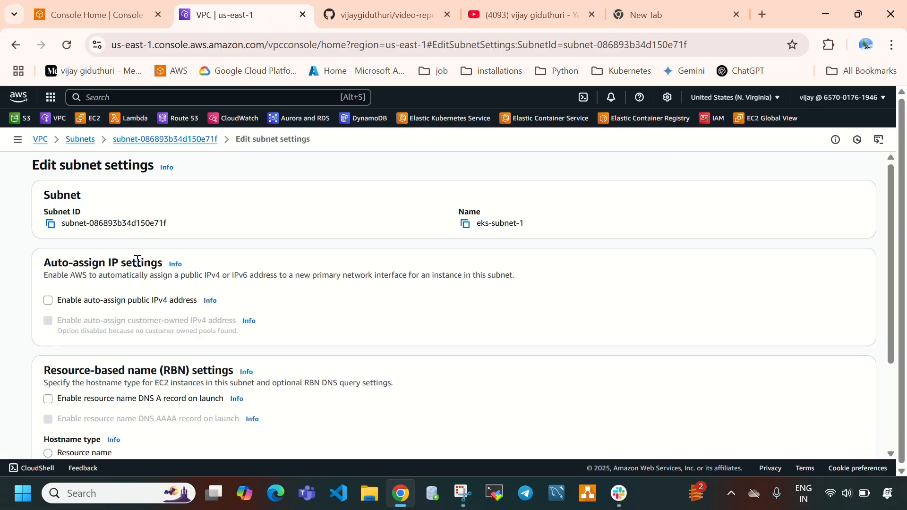
left_click(48, 301)
scroll(616, 336, "down", 3)
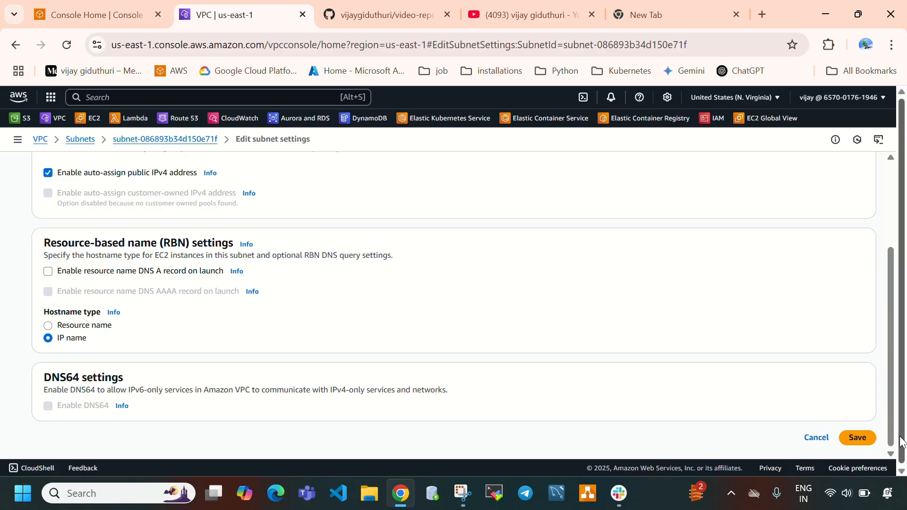
left_click(858, 438)
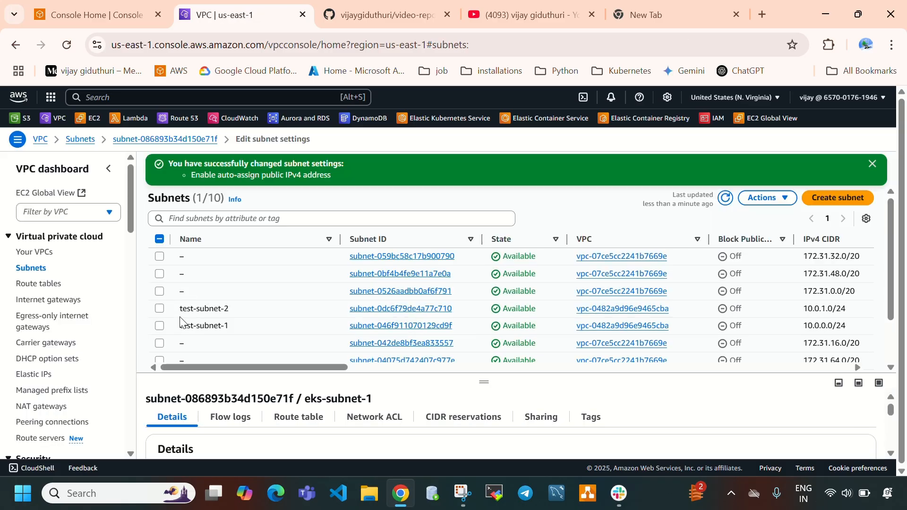
Enable auto-assignment of public IPv4 addresses for eks-subnet-2 and save its settings.
scroll(166, 340, "down", 3)
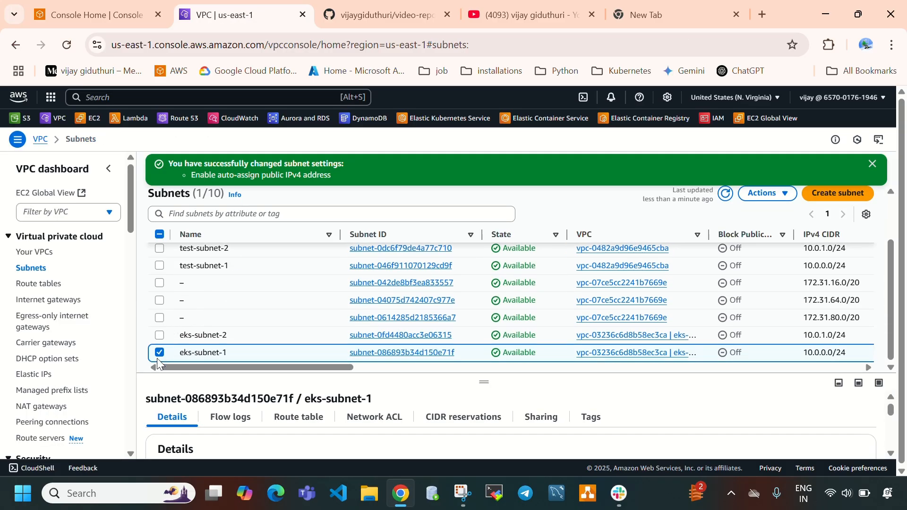
left_click(160, 335)
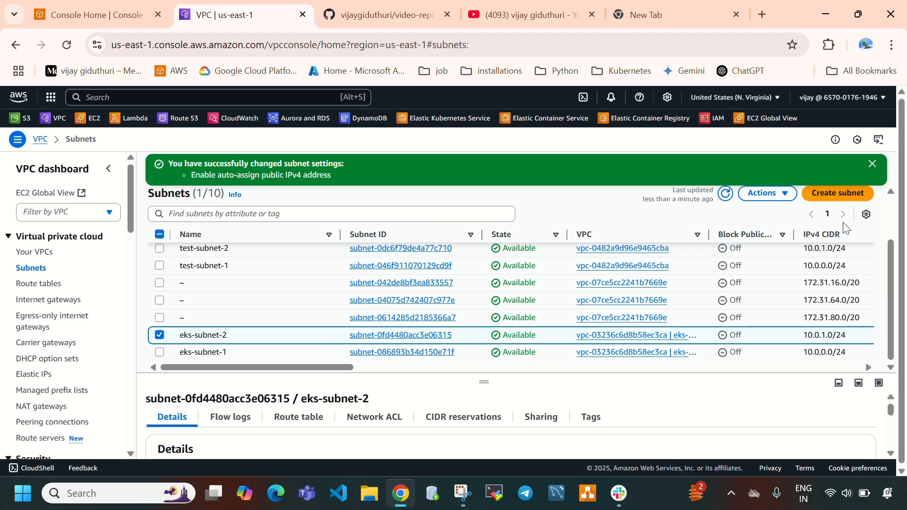
left_click(767, 193)
left_click(739, 255)
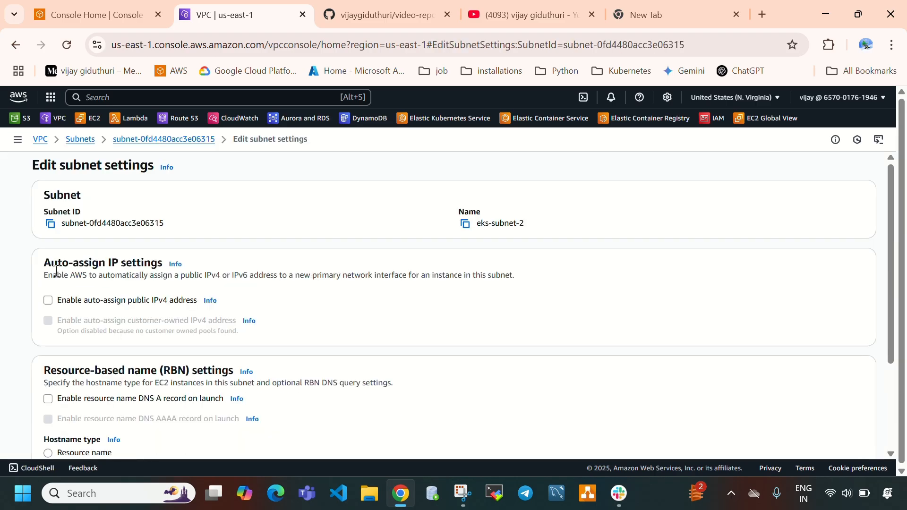
left_click(48, 301)
scroll(644, 381, "down", 3)
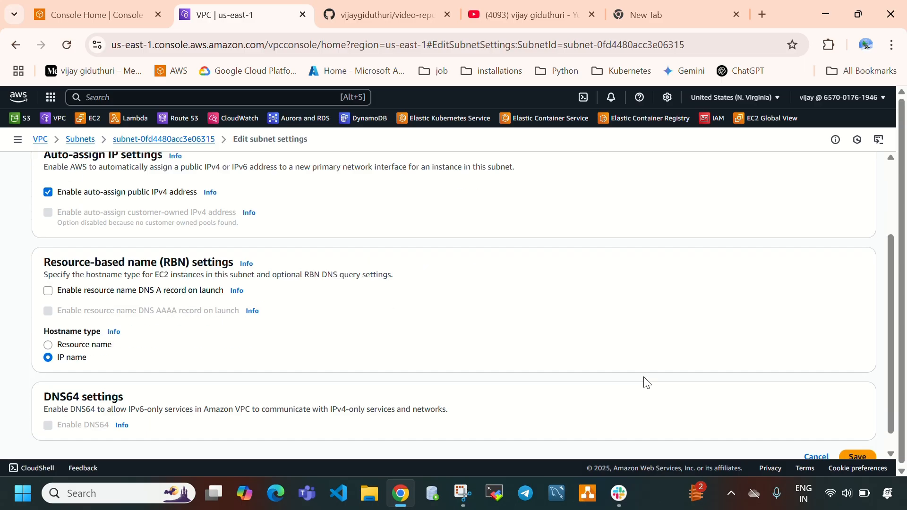
left_click(857, 438)
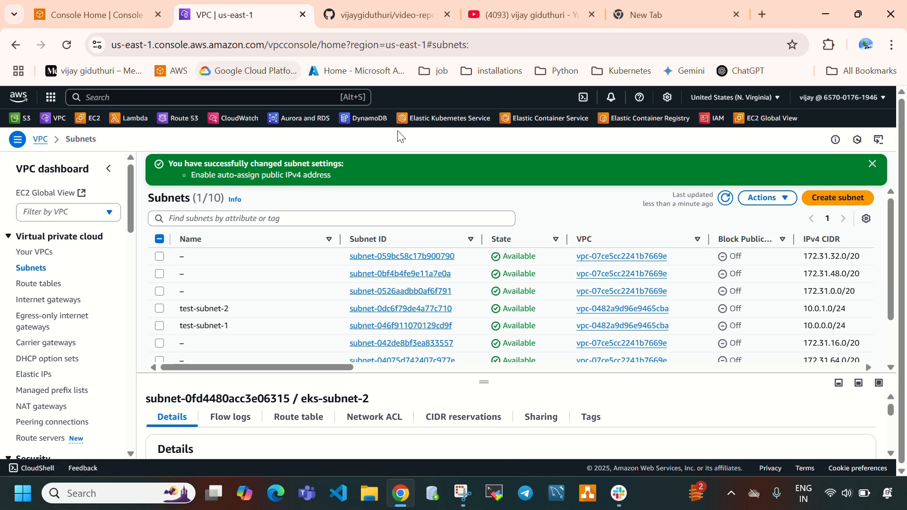
Open Elastic Kubernetes Service in a separate browser tab and start creating a cluster from its clusters list.
right_click(433, 124)
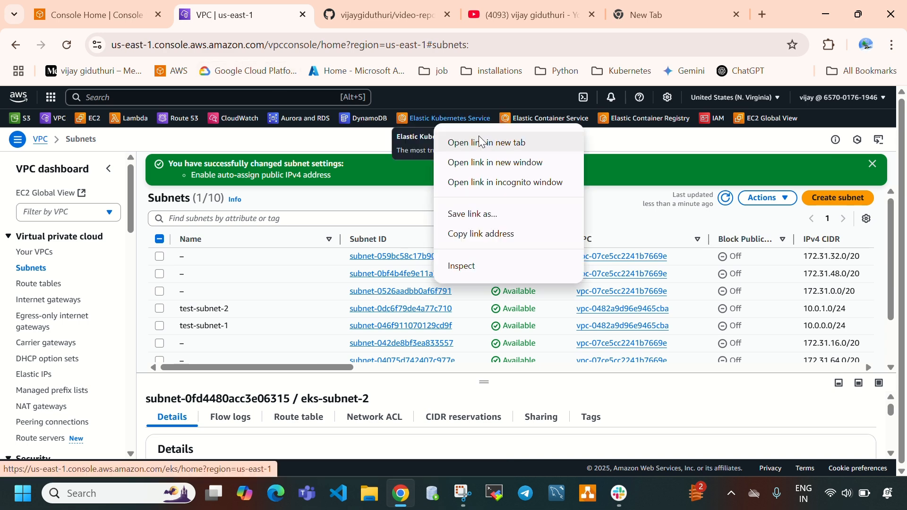
left_click(480, 141)
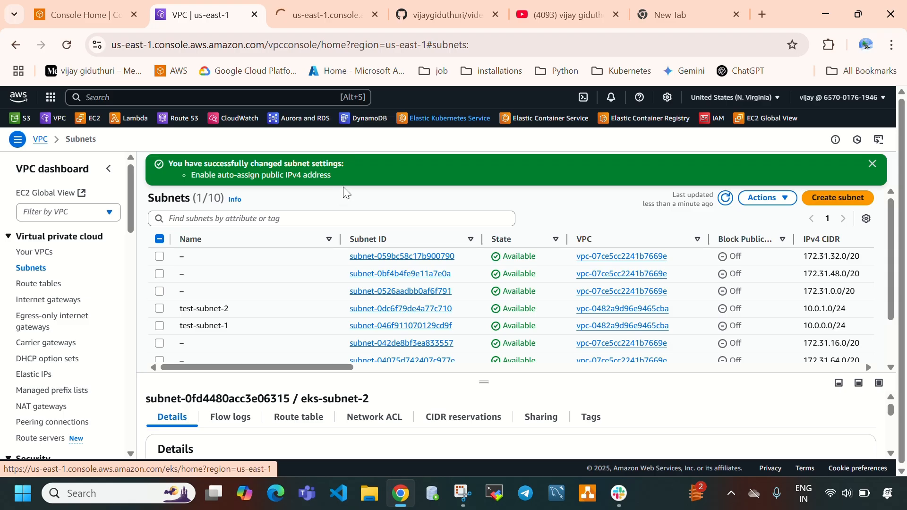
left_click_drag(572, 6, 461, 10)
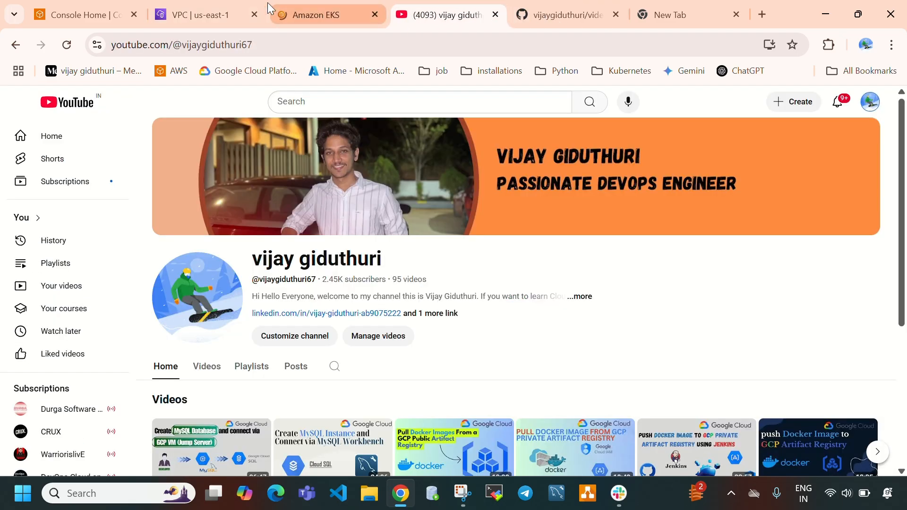
left_click(266, 4)
left_click(293, 24)
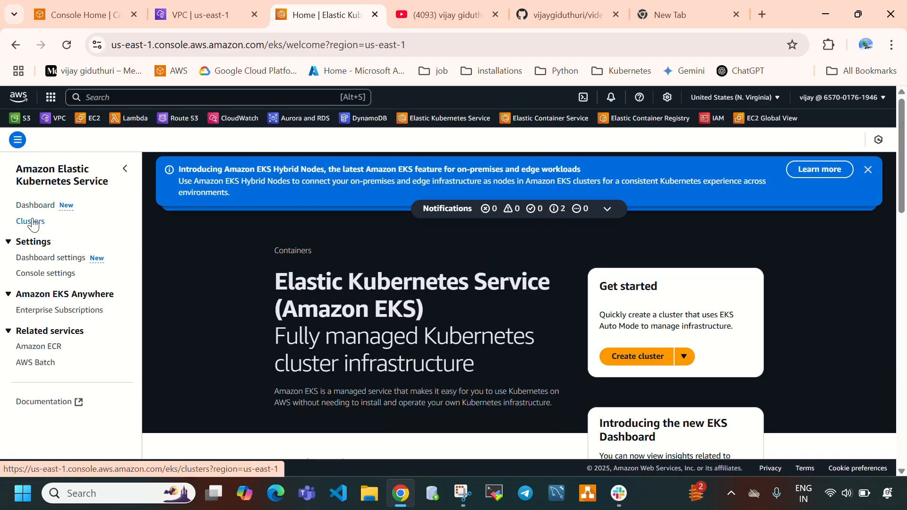
left_click(31, 222)
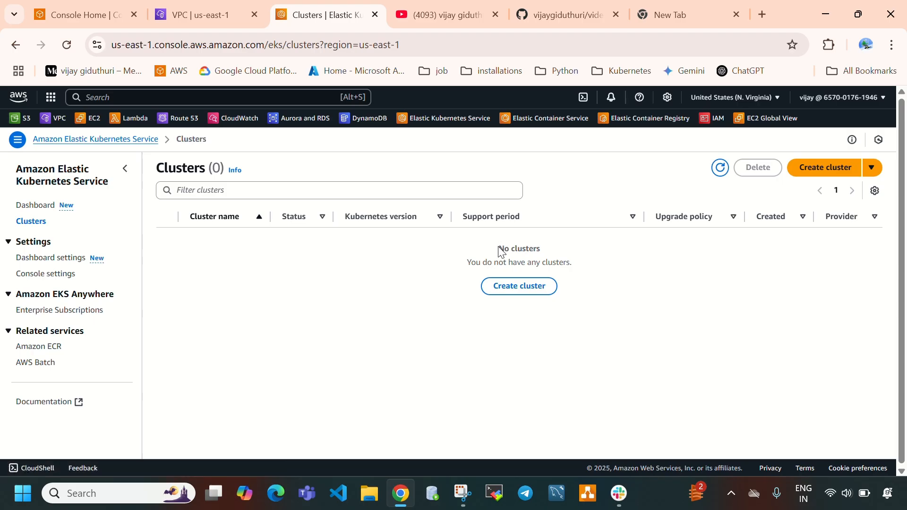
left_click(830, 168)
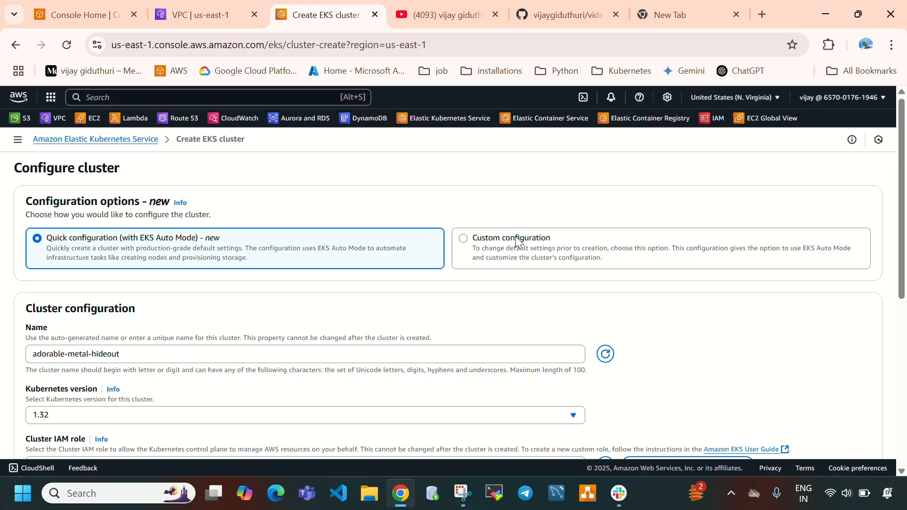
Choose Custom configuration for the new EKS cluster and turn off EKS Auto Mode.
left_click(527, 247)
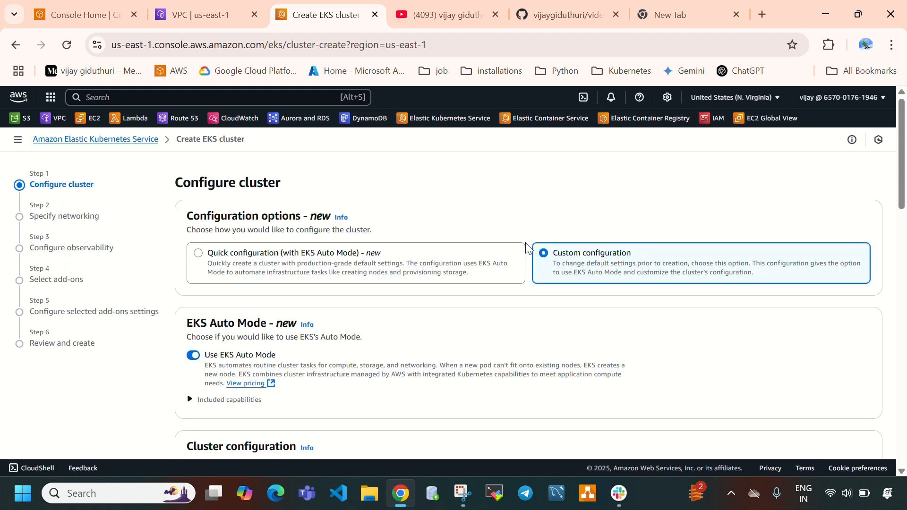
scroll(528, 247, "down", 3)
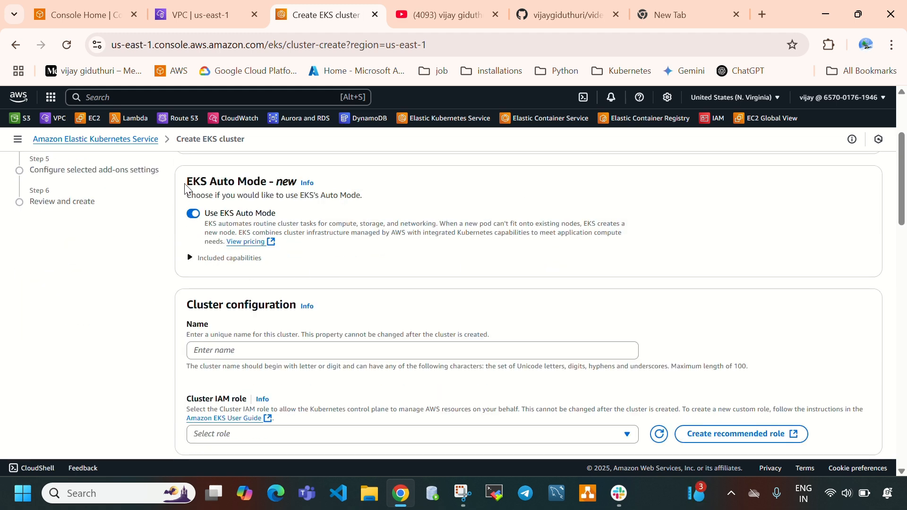
left_click_drag(187, 180, 253, 194)
left_click(194, 213)
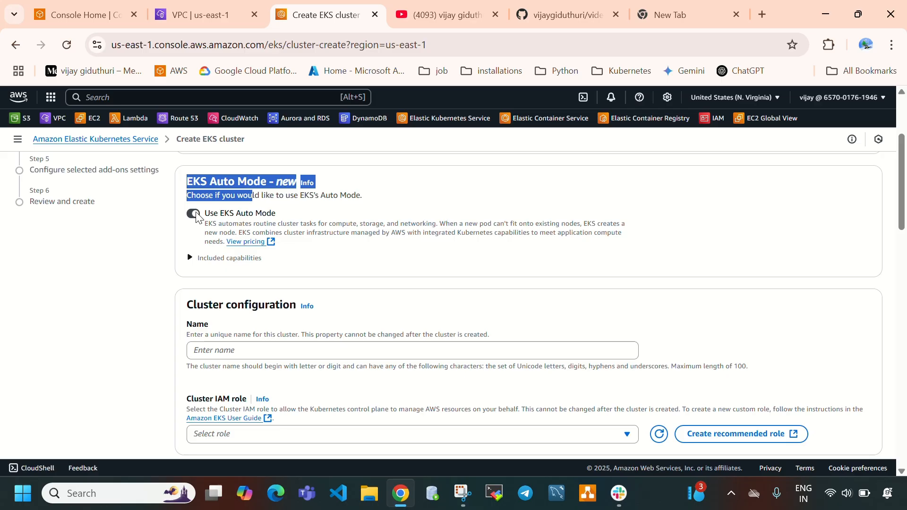
Name the new cluster my-eks-cluster.
scroll(405, 271, "down", 1)
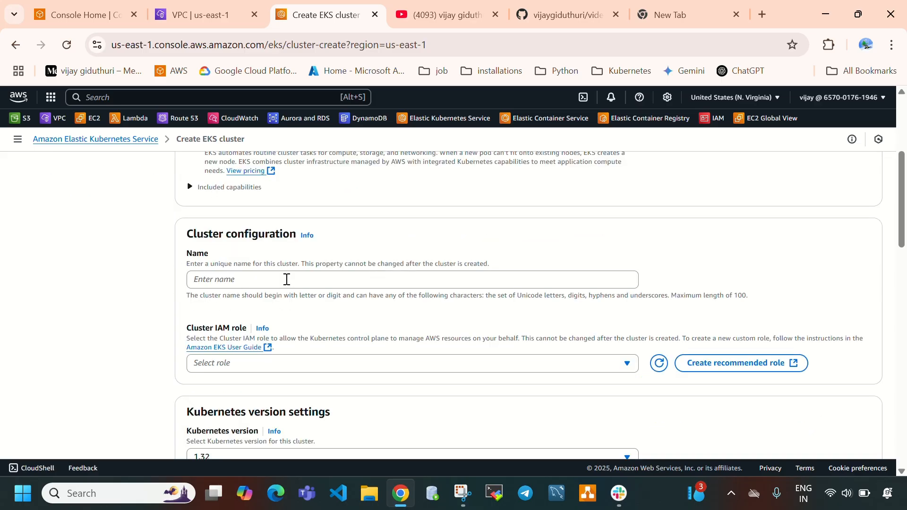
left_click(286, 279)
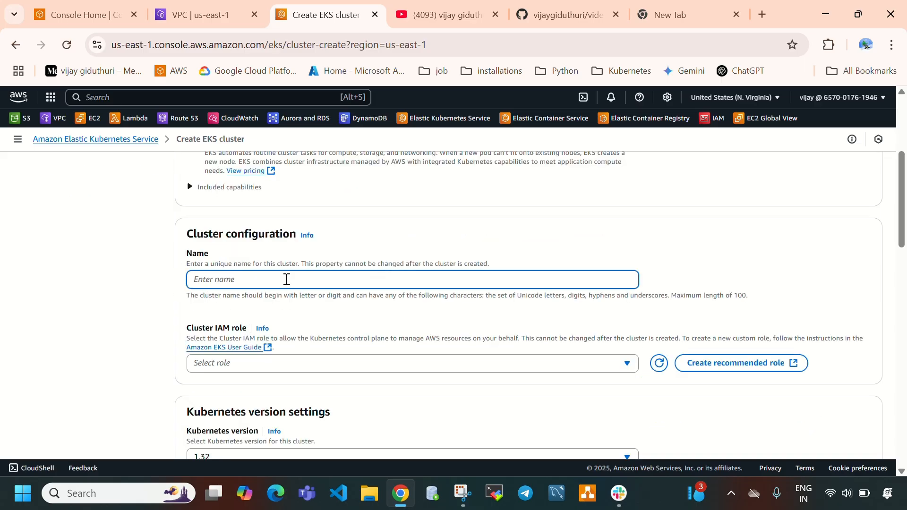
type("my-eks-cluster")
left_click_drag(255, 279, 199, 305)
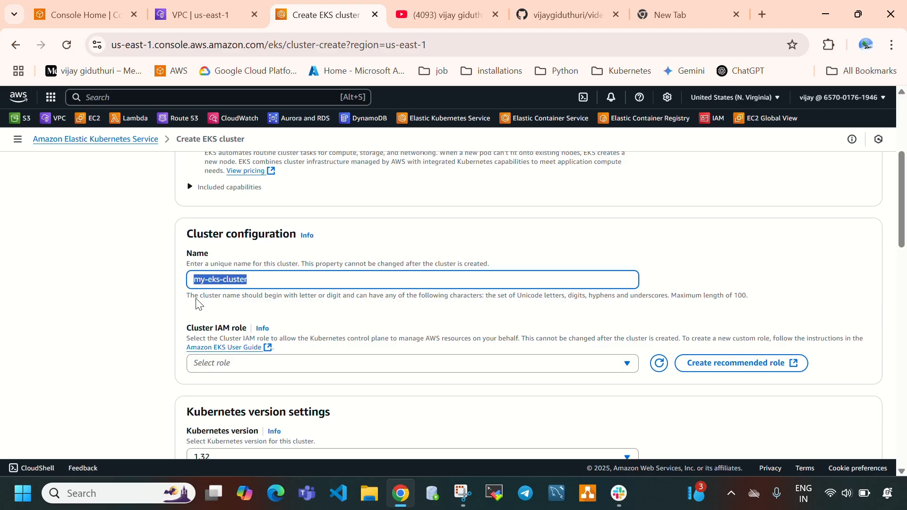
scroll(203, 302, "down", 1)
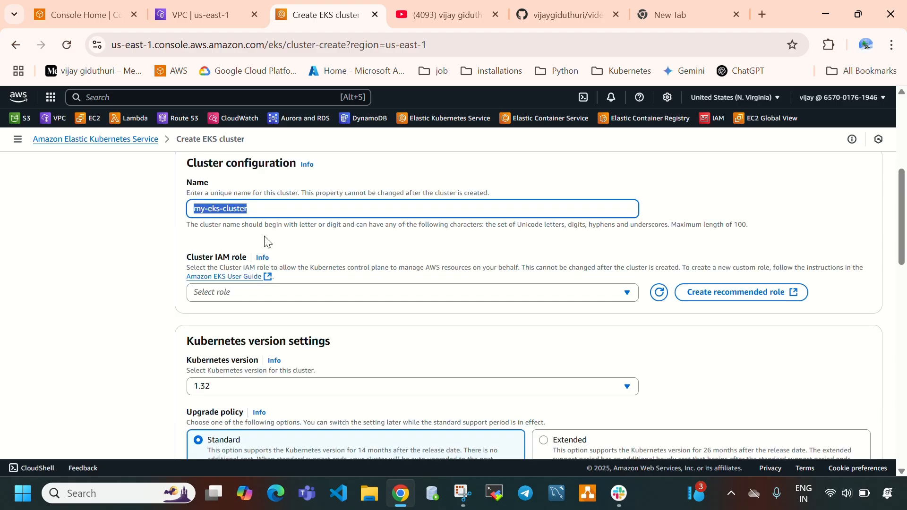
left_click(282, 211)
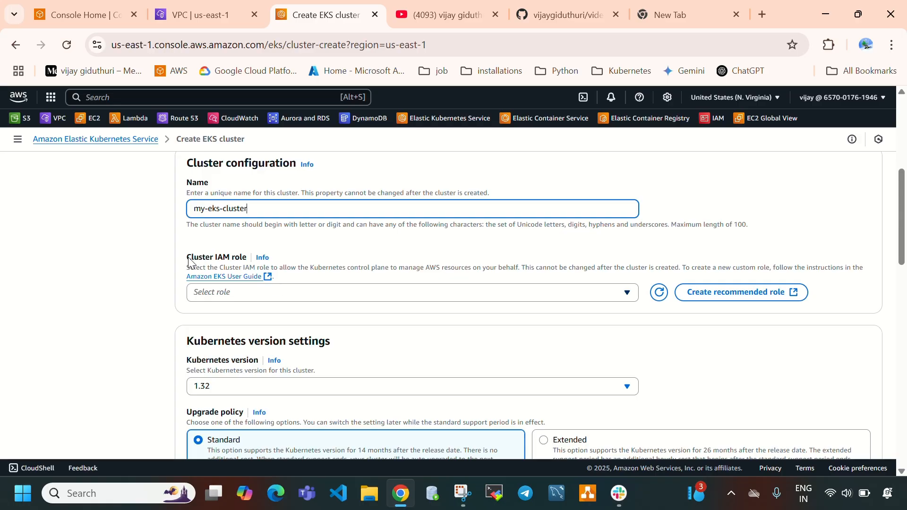
Check which roles are available for the Cluster IAM role and open the IAM console in a separate browser tab.
left_click_drag(188, 257, 245, 262)
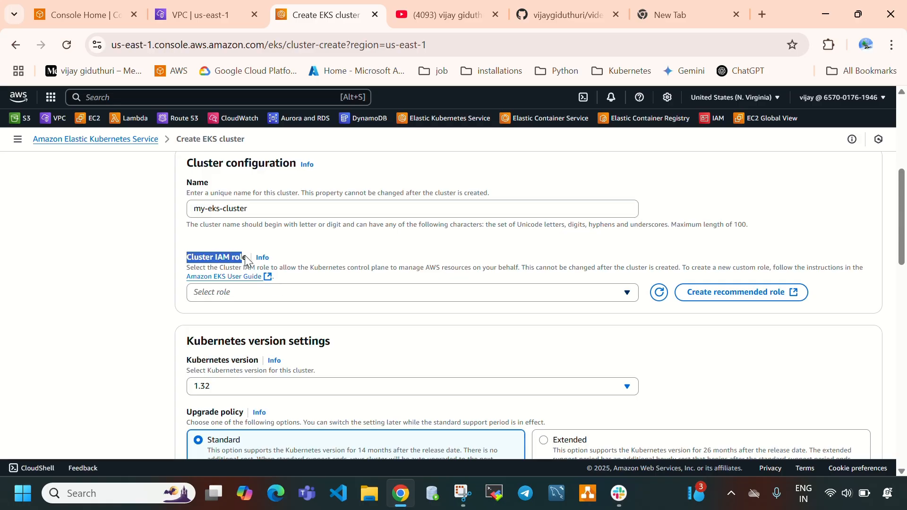
left_click(291, 294)
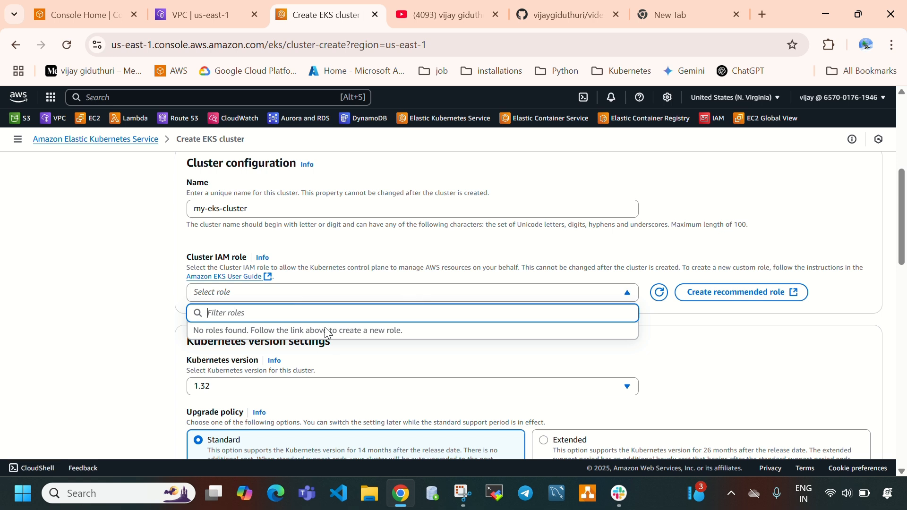
right_click(712, 121)
left_click(732, 139)
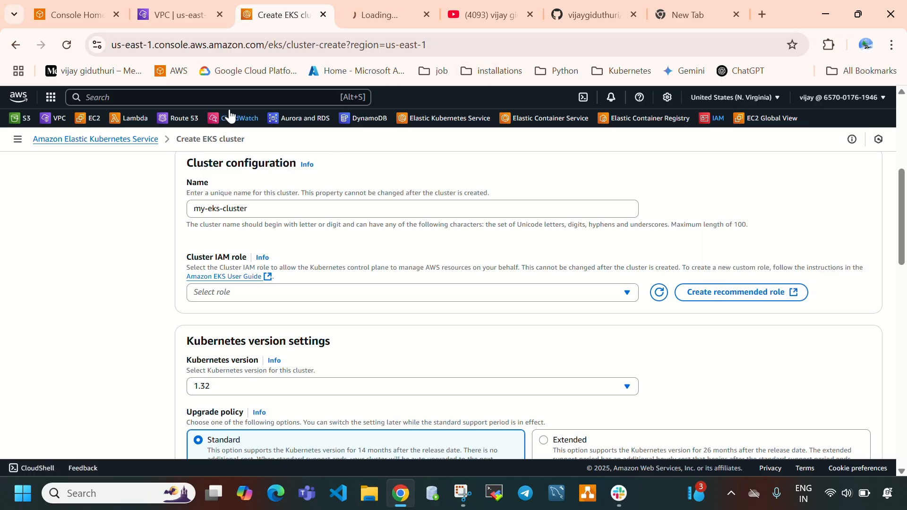
left_click(218, 102)
type("iam")
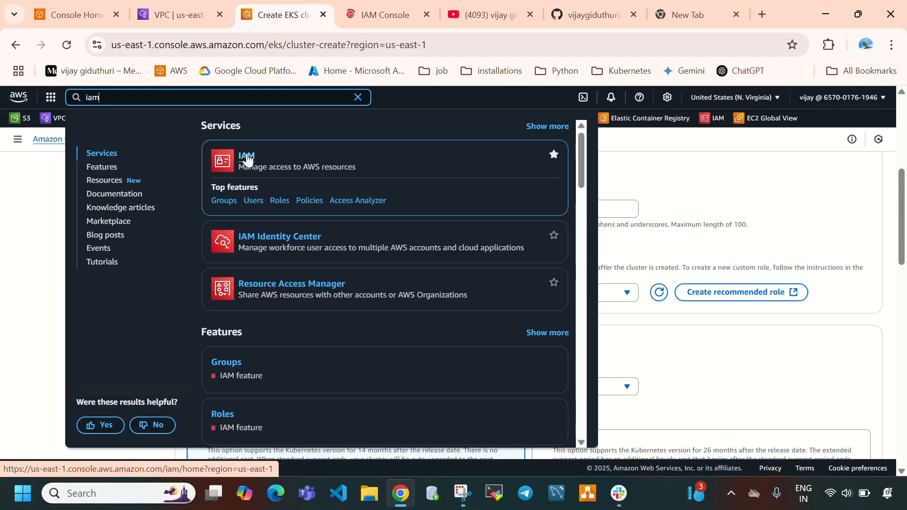
left_click(726, 190)
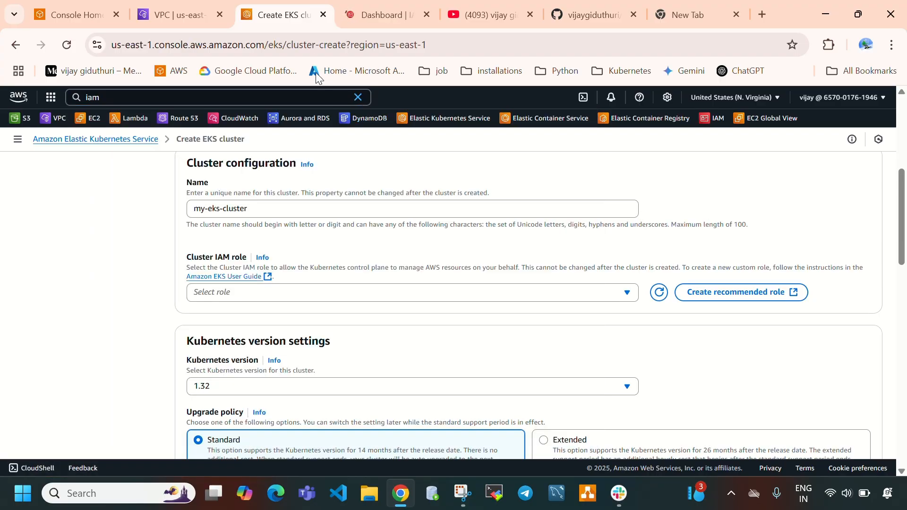
Switch to the IAM console and look through its list of existing roles.
left_click(344, 19)
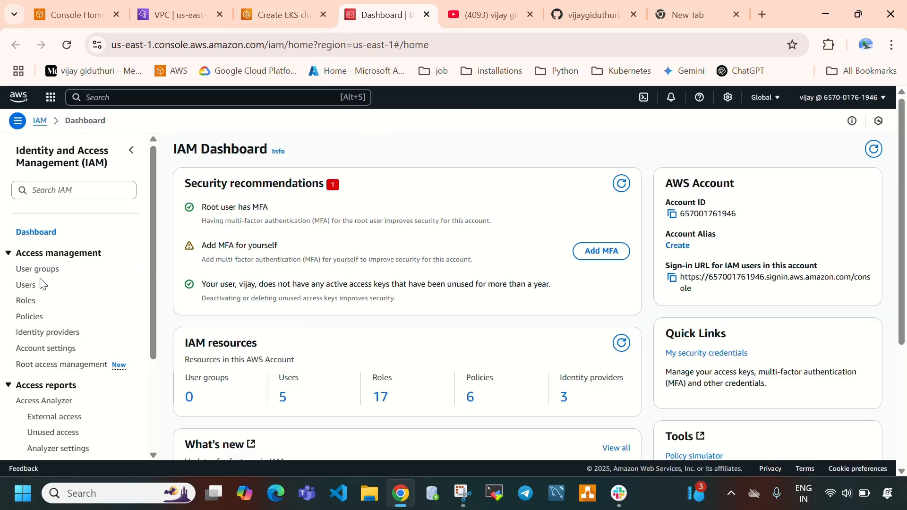
left_click(26, 319)
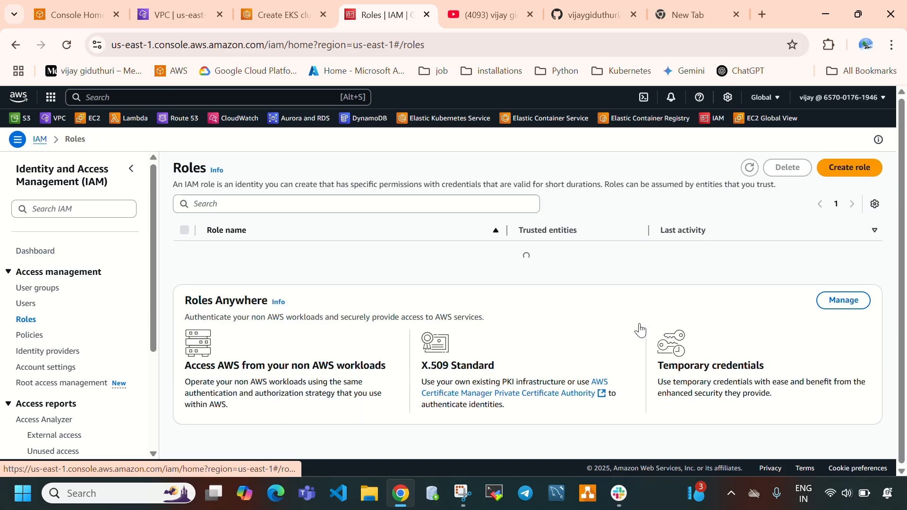
scroll(584, 274, "down", 3)
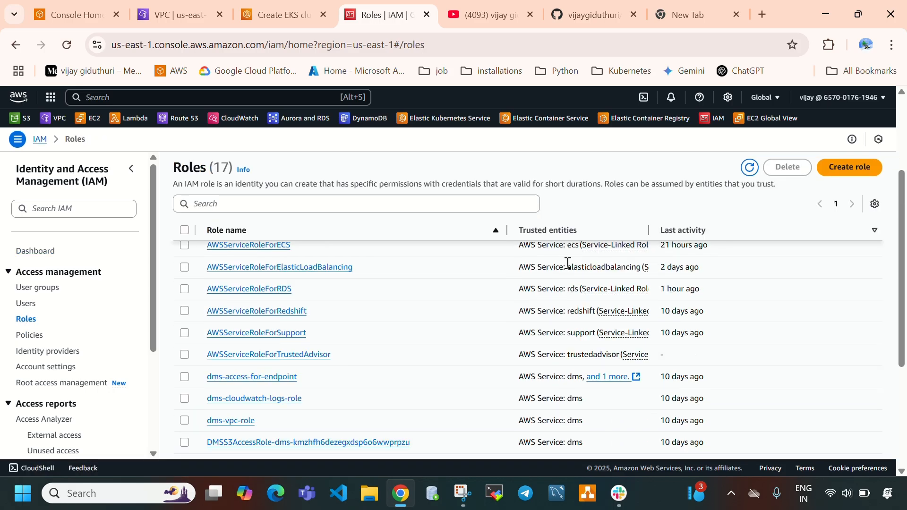
left_click(273, 12)
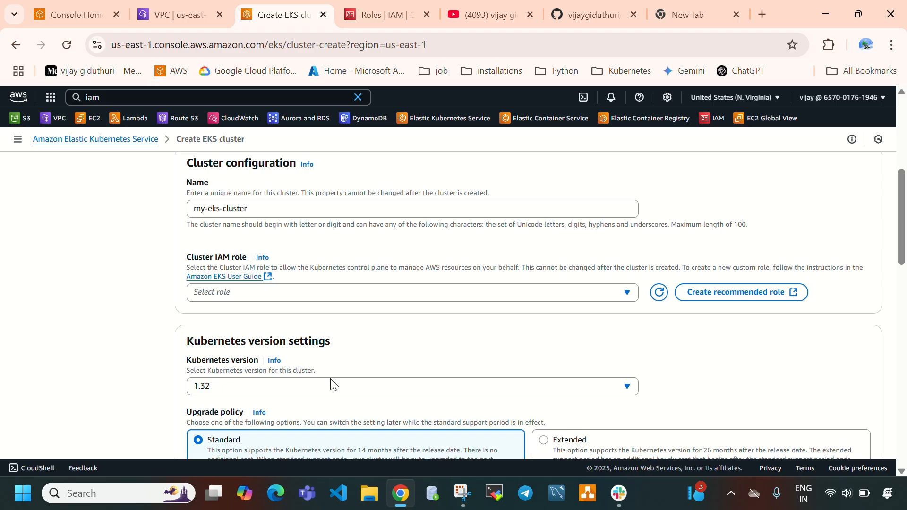
left_click(369, 16)
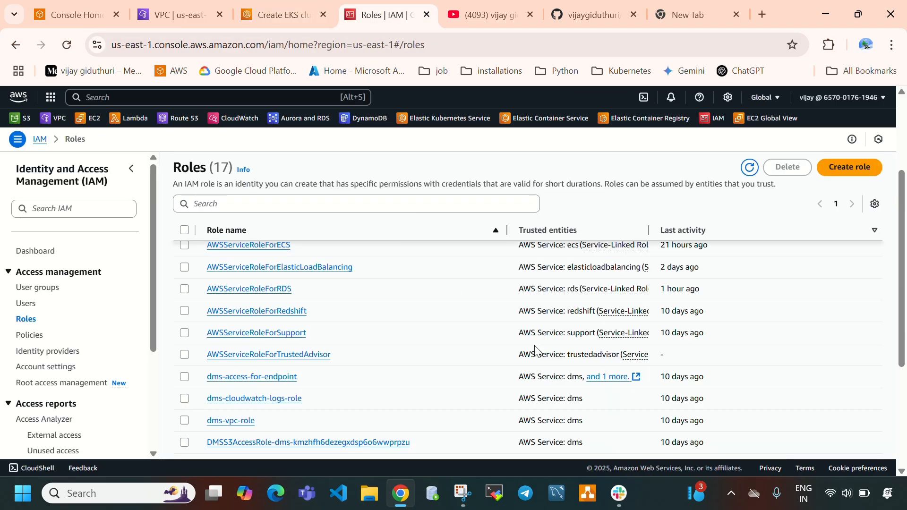
Start creating an IAM role for the AWS service EKS and select the EKS - Cluster use case.
left_click(849, 167)
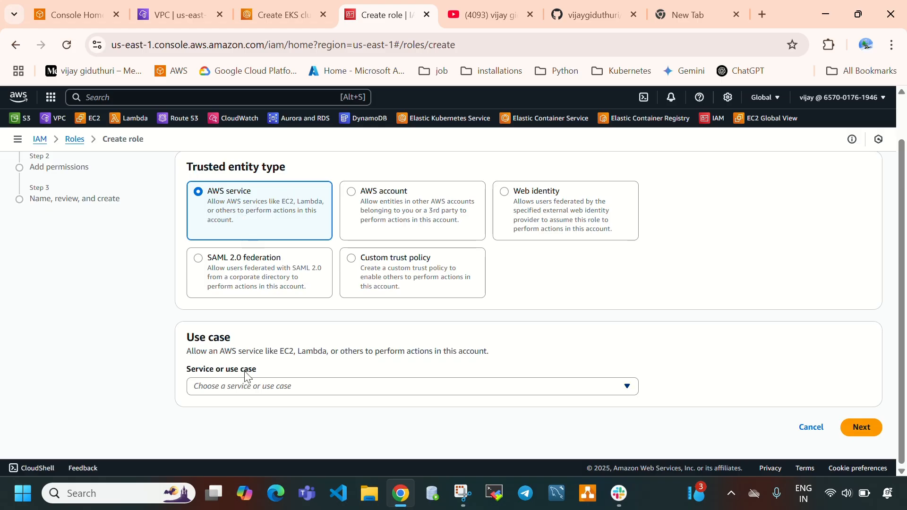
left_click(280, 387)
type("eks")
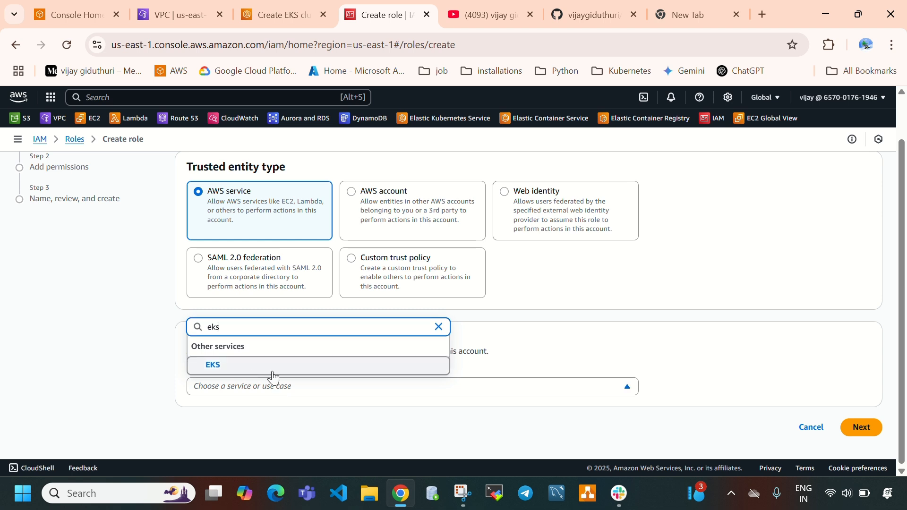
left_click(250, 366)
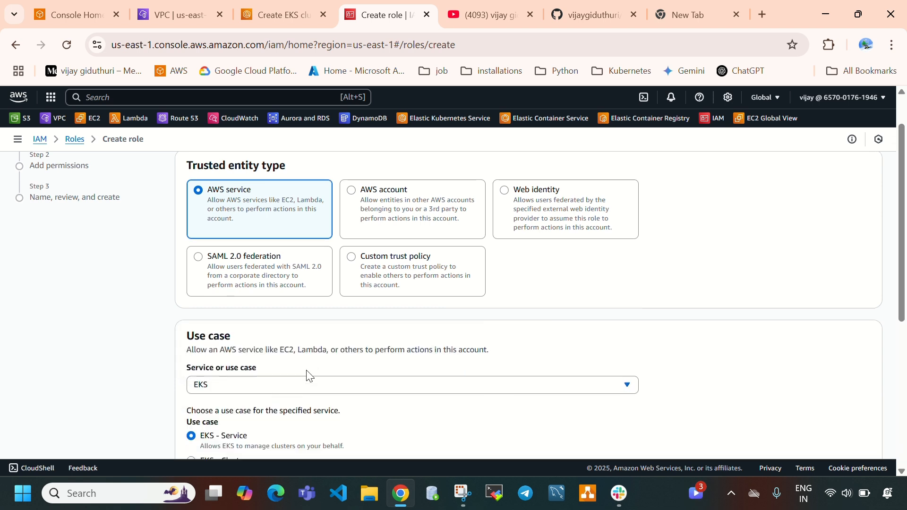
scroll(306, 375, "down", 3)
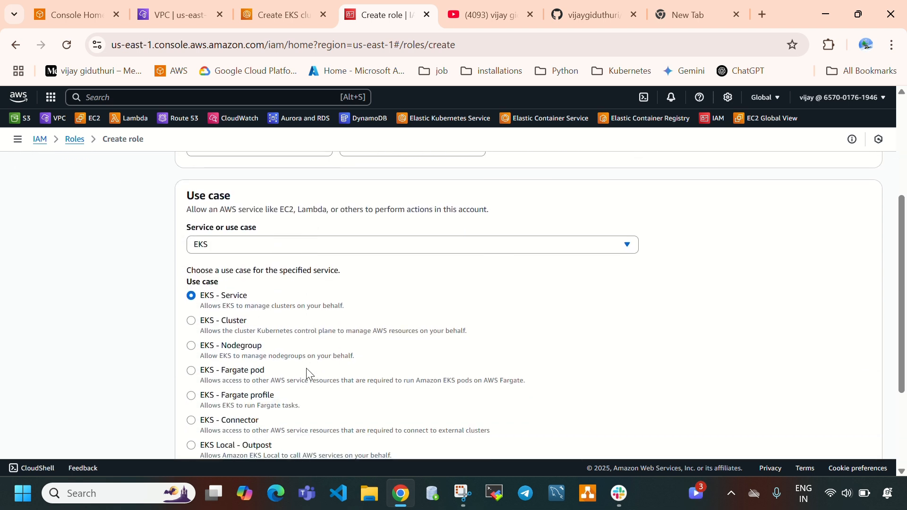
left_click(214, 326)
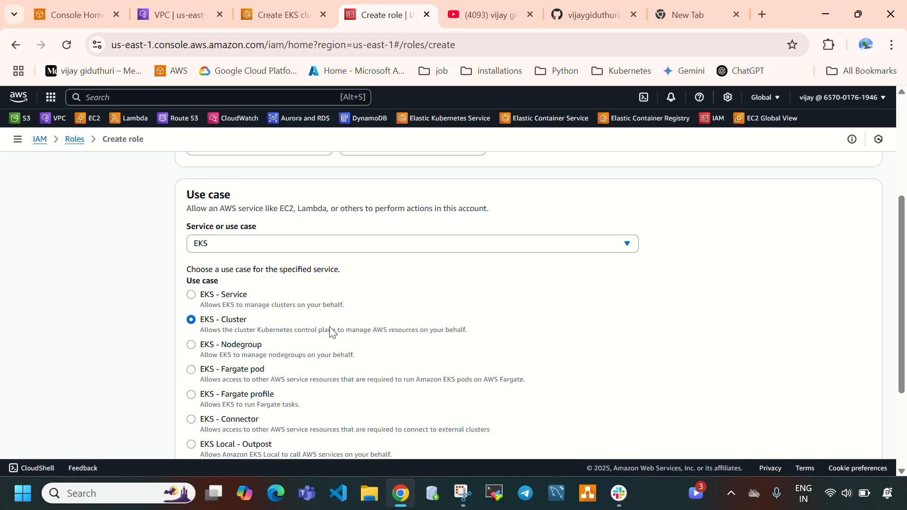
scroll(333, 332, "down", 1)
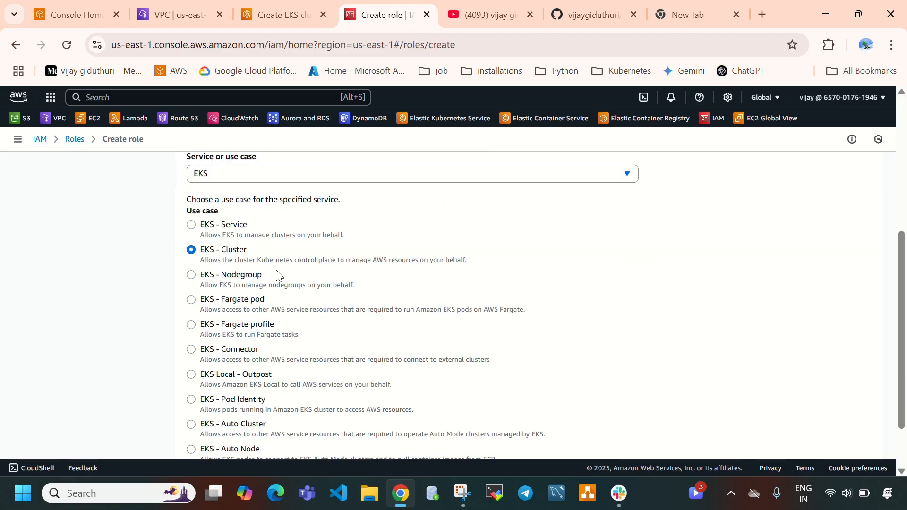
Proceed with the EKS - Cluster use case and accept the AmazonEKSClusterPolicy permissions policy for the role.
scroll(375, 328, "down", 1)
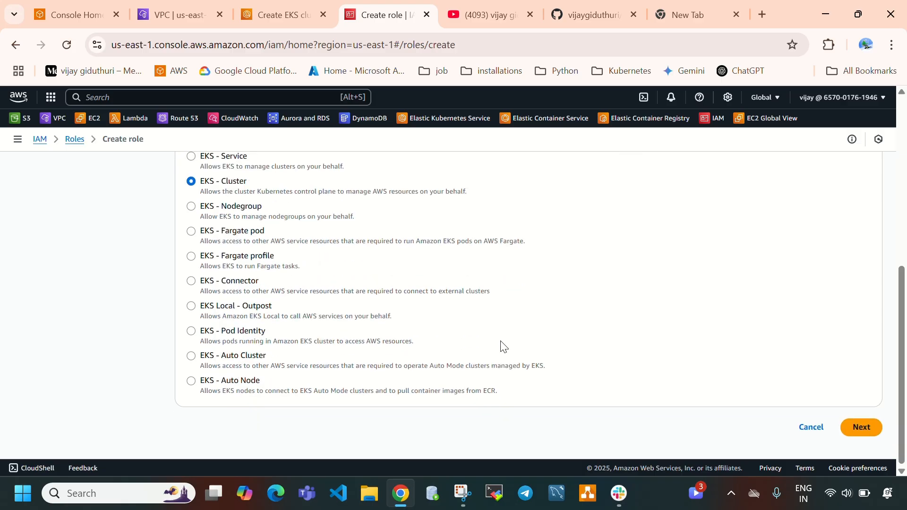
left_click(875, 427)
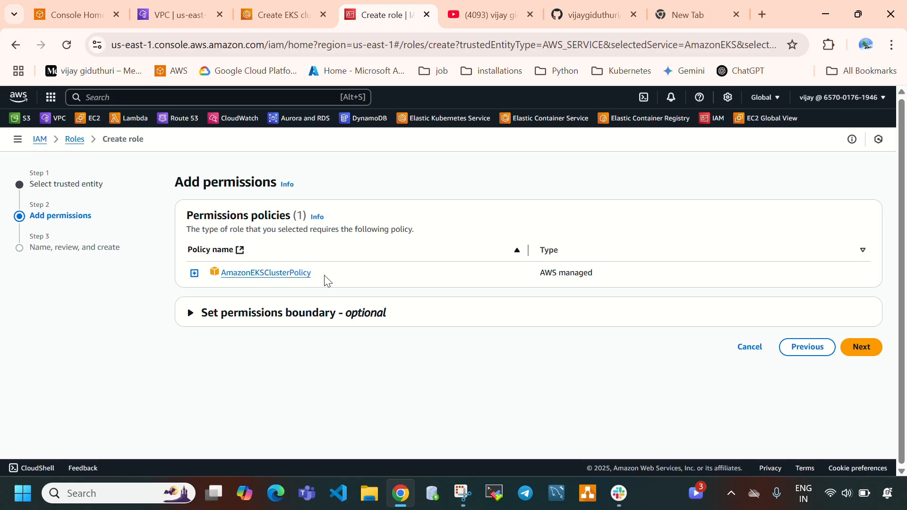
left_click_drag(325, 281, 220, 280)
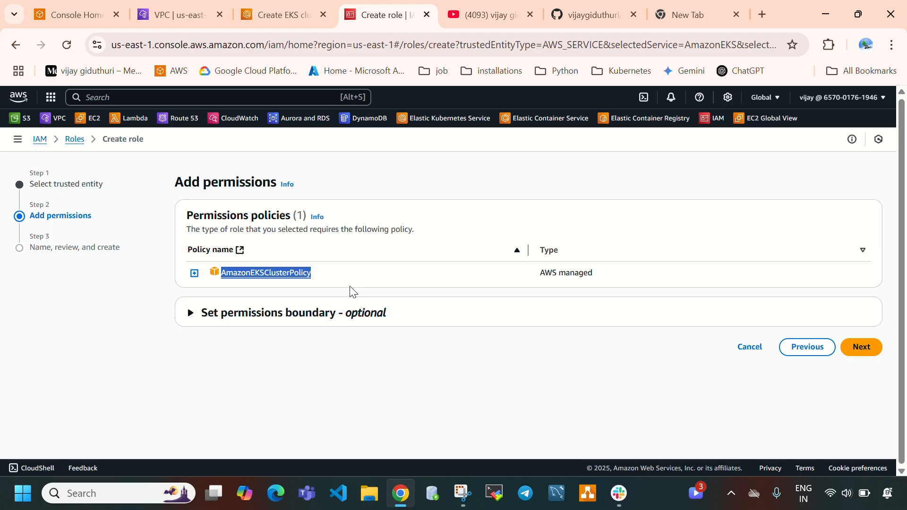
left_click(862, 352)
Name the role aws_eks_cluster_role, review its permissions policy summary and create the role.
left_click(276, 267)
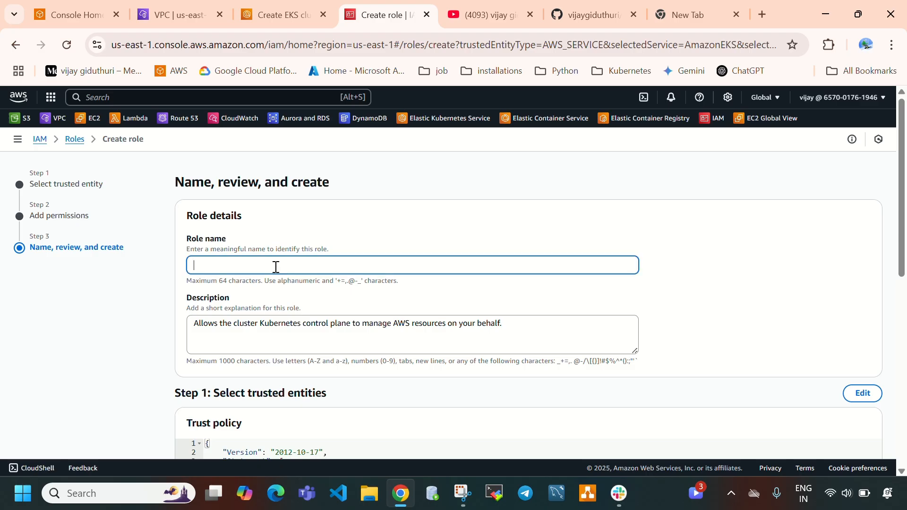
type("aws_eks_cluster_role")
scroll(375, 341, "down", 9)
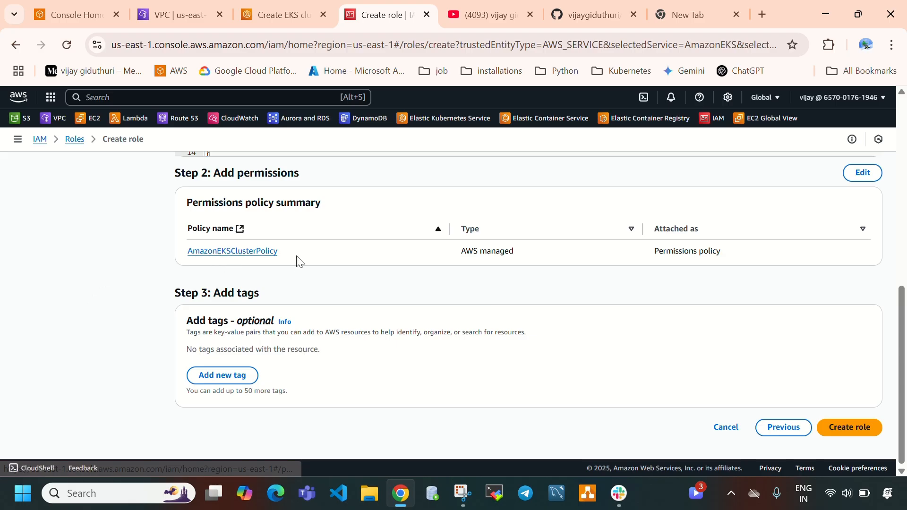
left_click_drag(294, 260, 215, 274)
left_click_drag(194, 277, 181, 269)
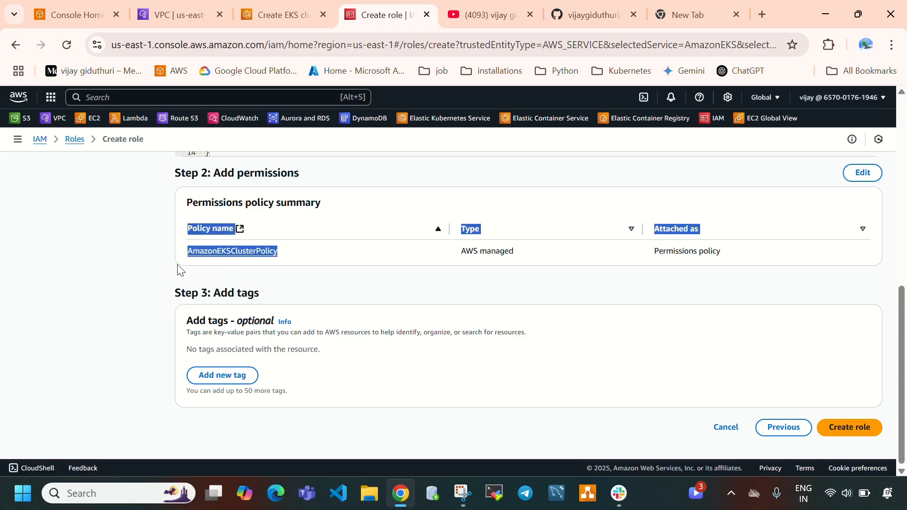
left_click(180, 269)
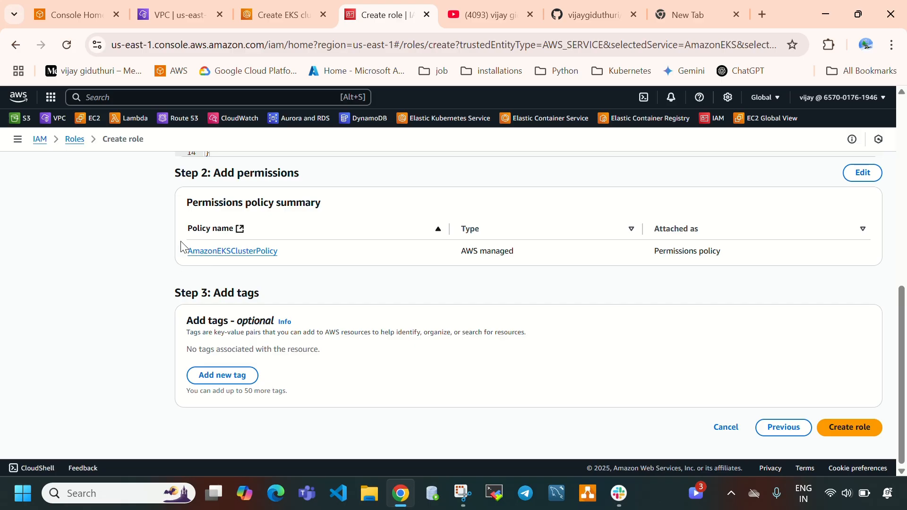
left_click(860, 429)
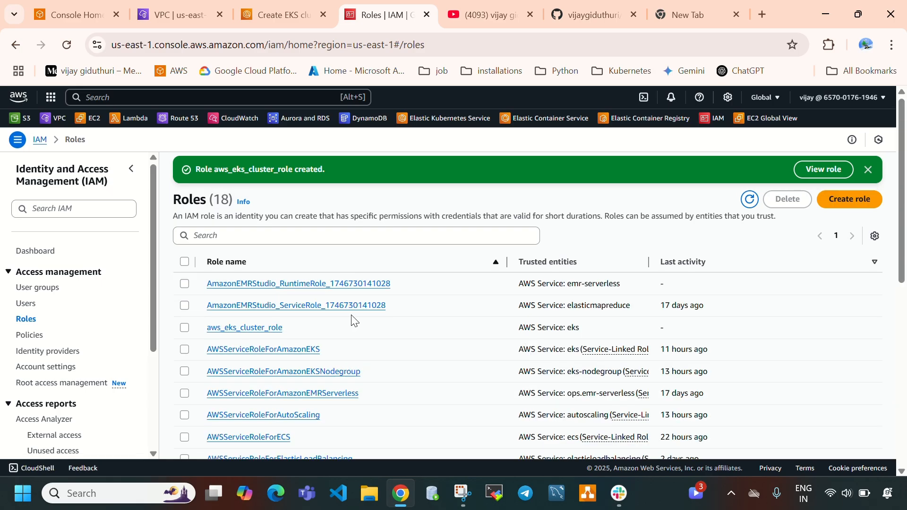
Open the details of aws_eks_cluster_role and review its attached permissions policies and summary.
left_click(239, 330)
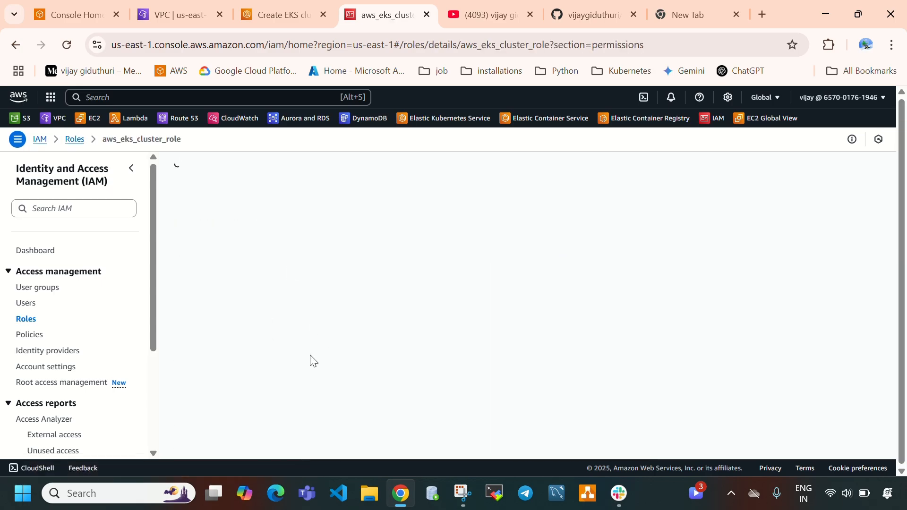
scroll(364, 349, "down", 2)
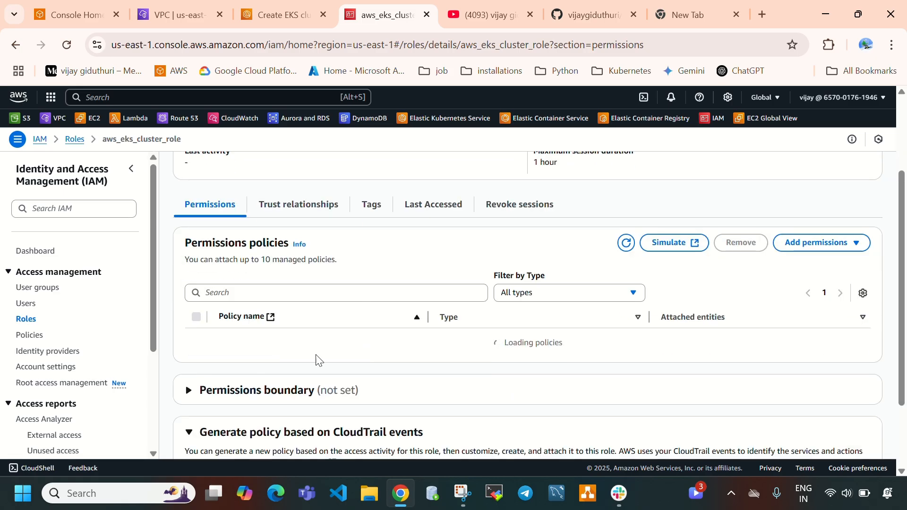
scroll(332, 357, "down", 2)
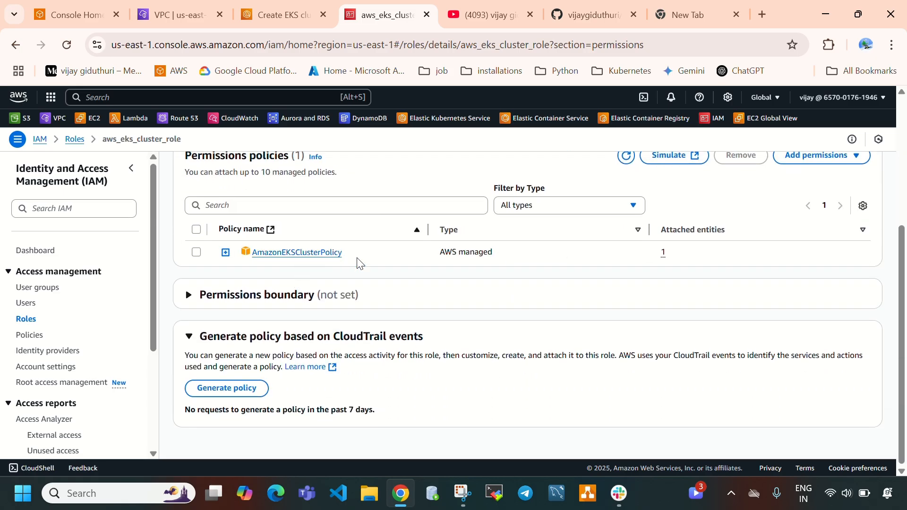
left_click_drag(354, 255, 253, 257)
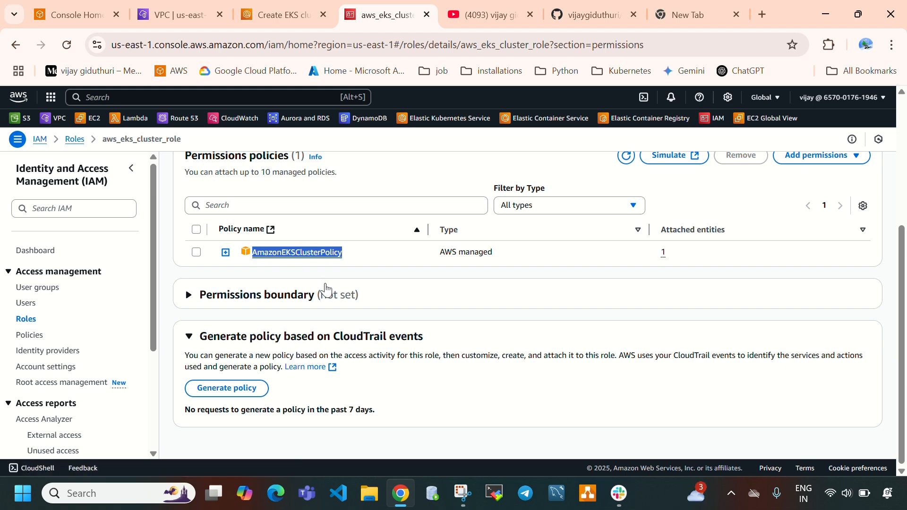
scroll(324, 328, "up", 4)
scroll(324, 328, "up", 1)
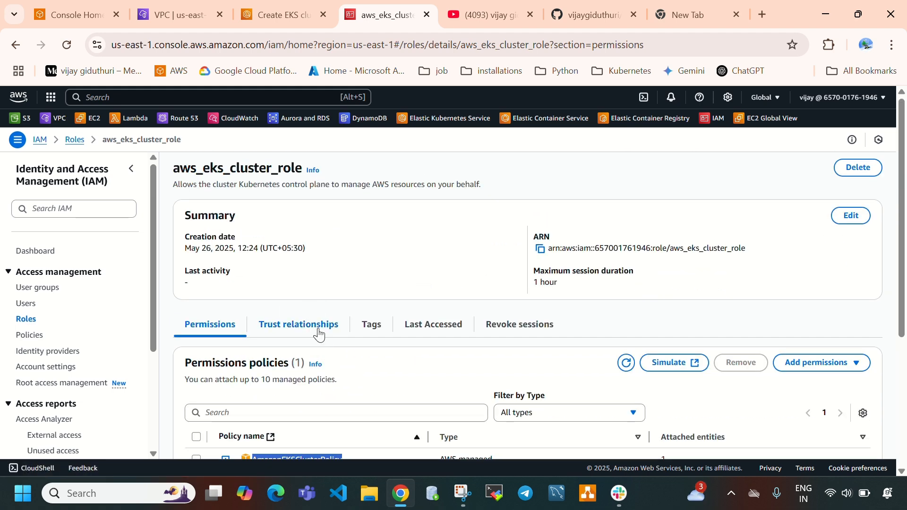
Return to the EKS cluster creation form, refresh the available roles and assign aws_eks_cluster_role as the Cluster IAM role.
left_click(285, 9)
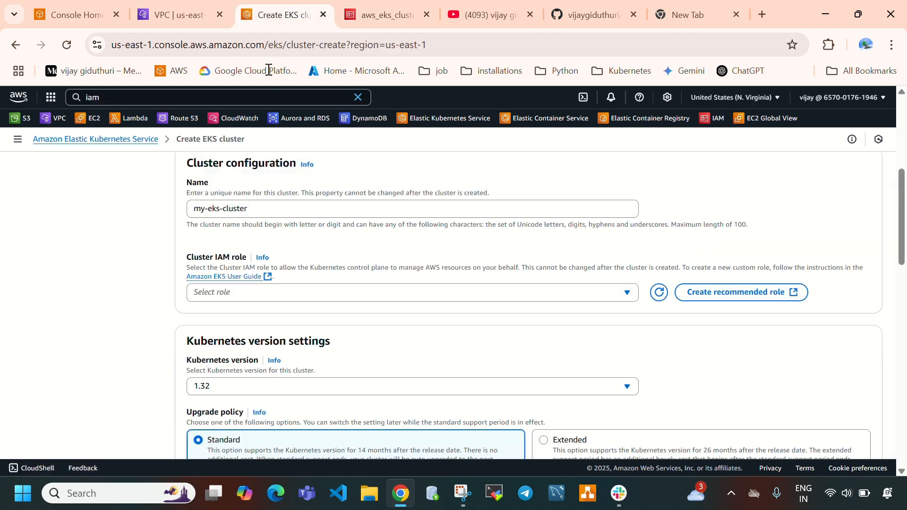
left_click(660, 293)
left_click(548, 295)
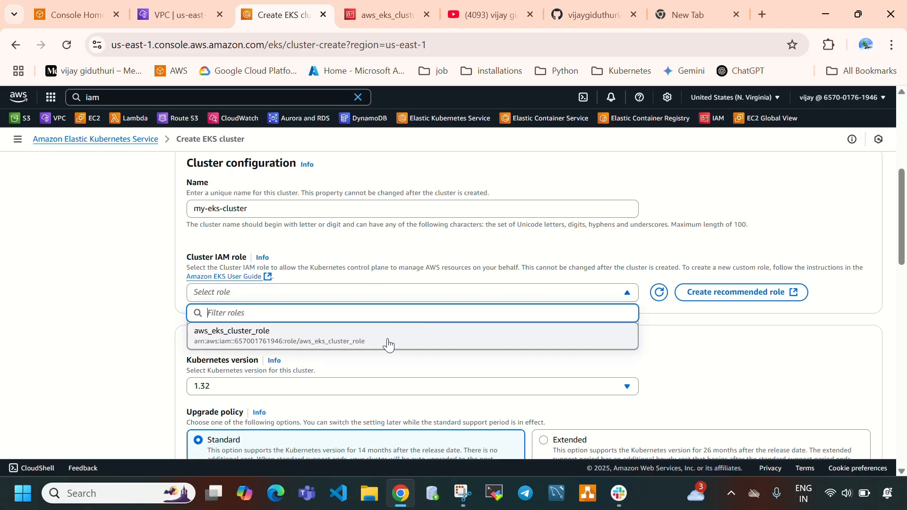
left_click(318, 339)
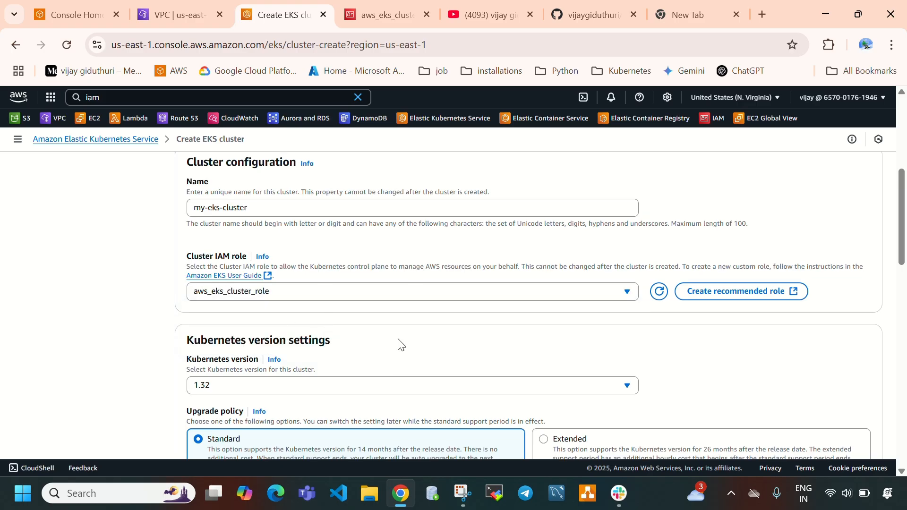
Check which Kubernetes versions are available for the cluster, leaving version 1.32 selected.
scroll(399, 344, "down", 3)
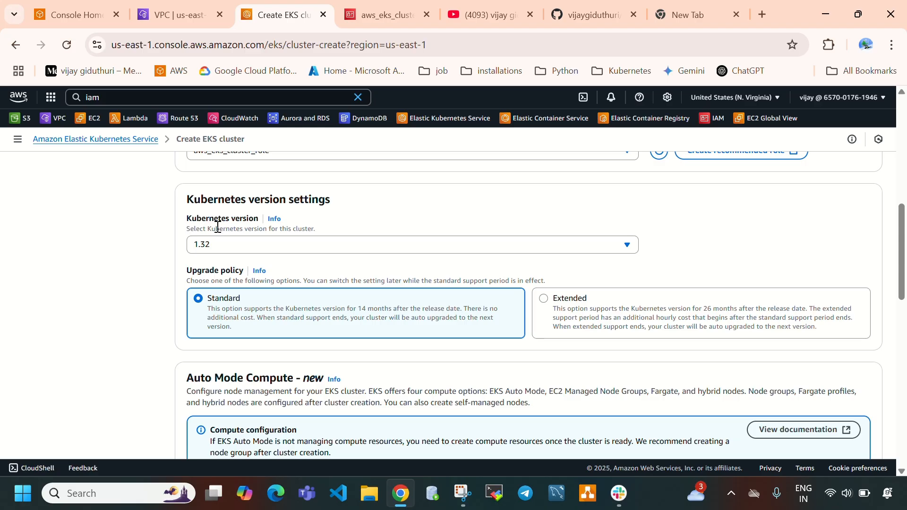
left_click(232, 247)
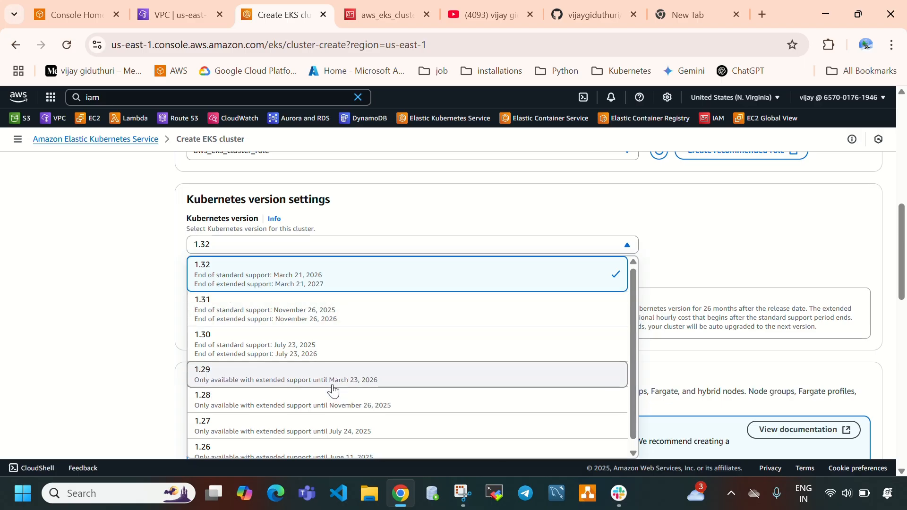
scroll(334, 389, "down", 1)
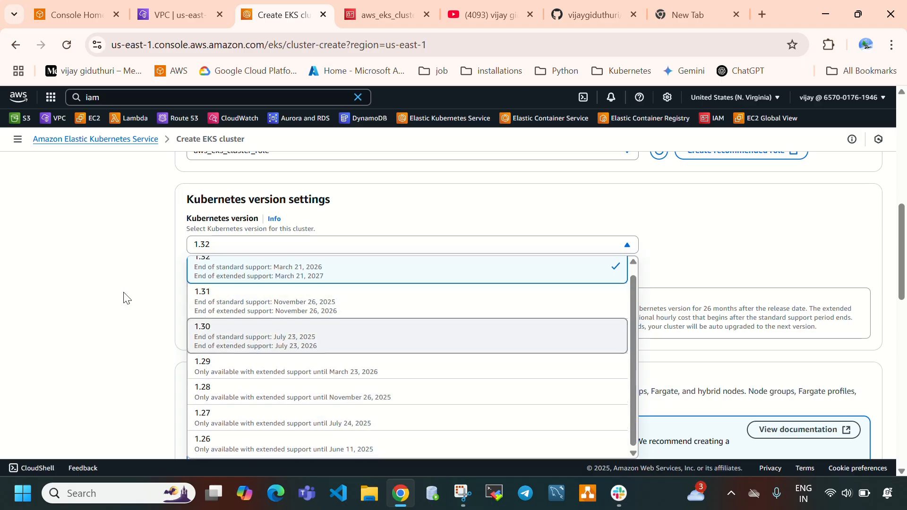
scroll(186, 267, "up", 1)
left_click(62, 273)
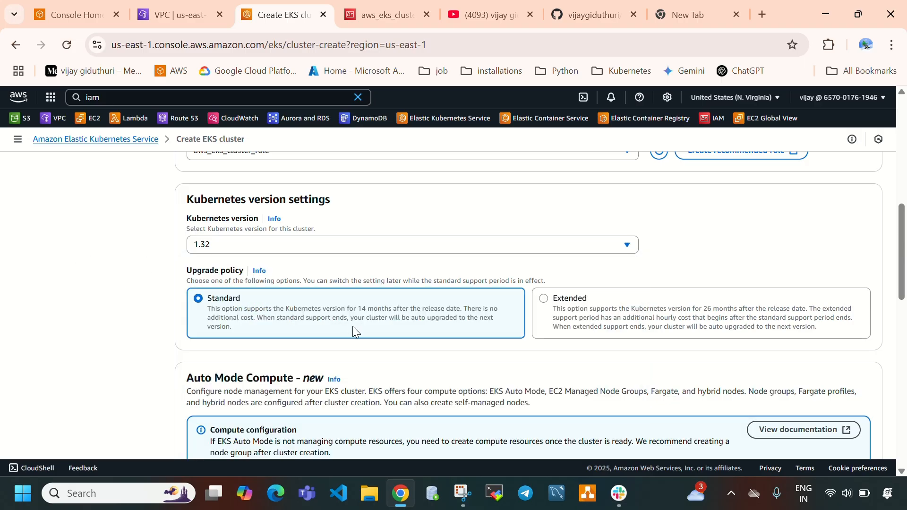
Keep the default compute, cluster access, encryption, zonal shift and tag settings and proceed to the cluster's networking configuration.
scroll(363, 326, "down", 3)
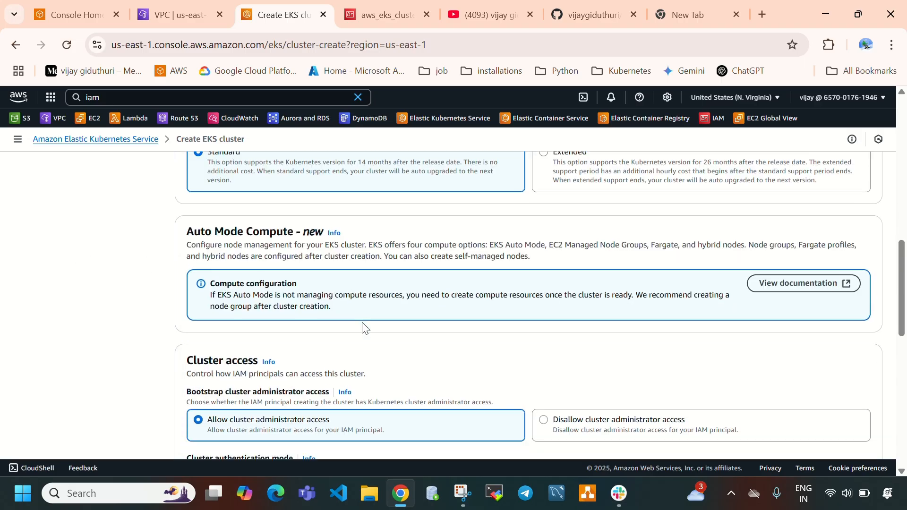
scroll(363, 326, "down", 3)
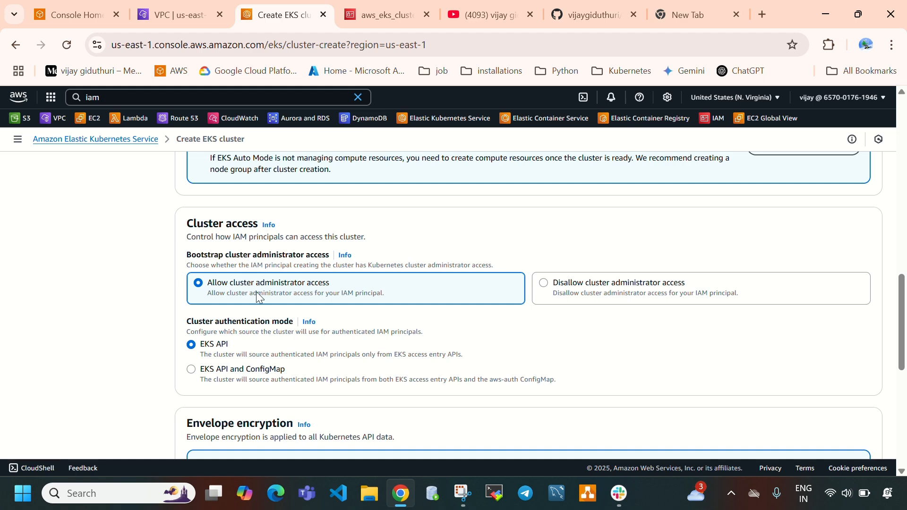
scroll(257, 296, "down", 2)
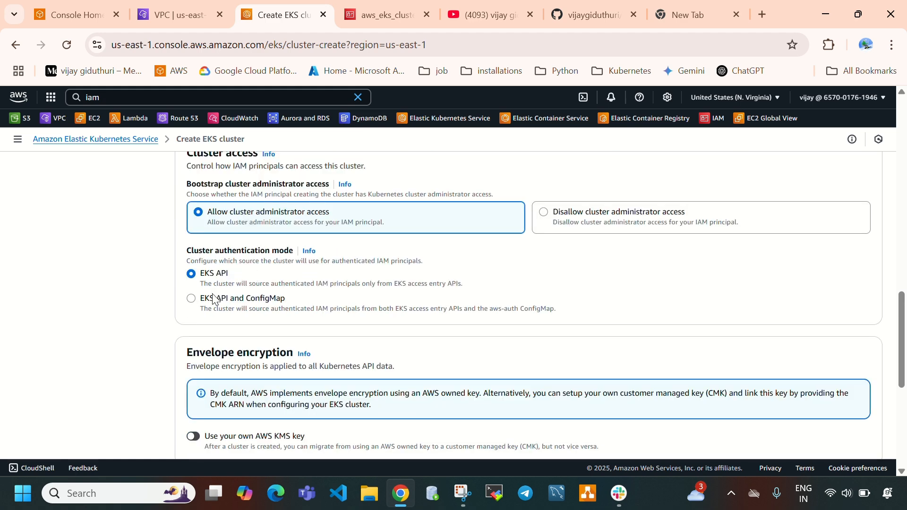
scroll(402, 290, "down", 6)
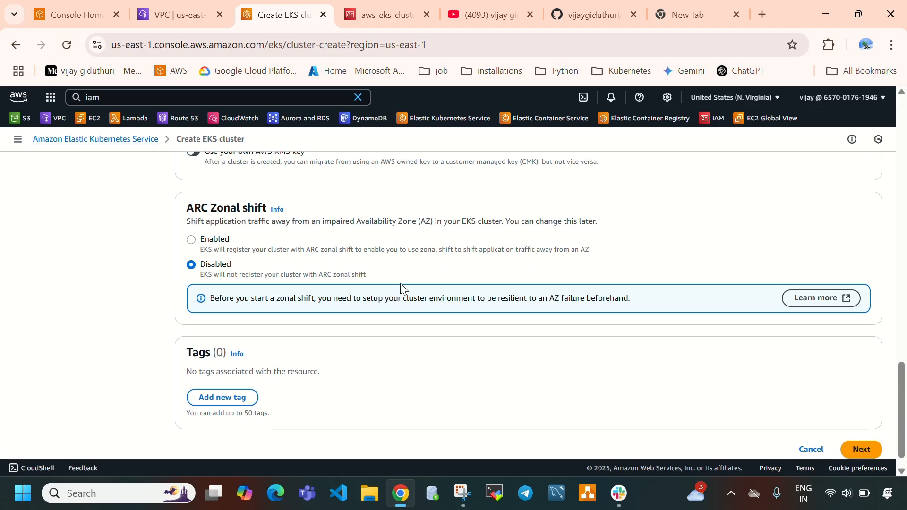
scroll(400, 284, "down", 1)
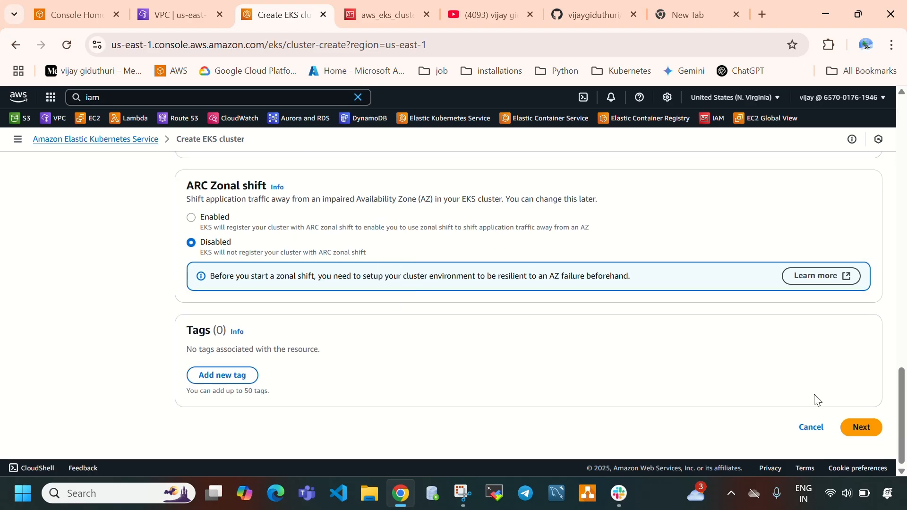
left_click(861, 427)
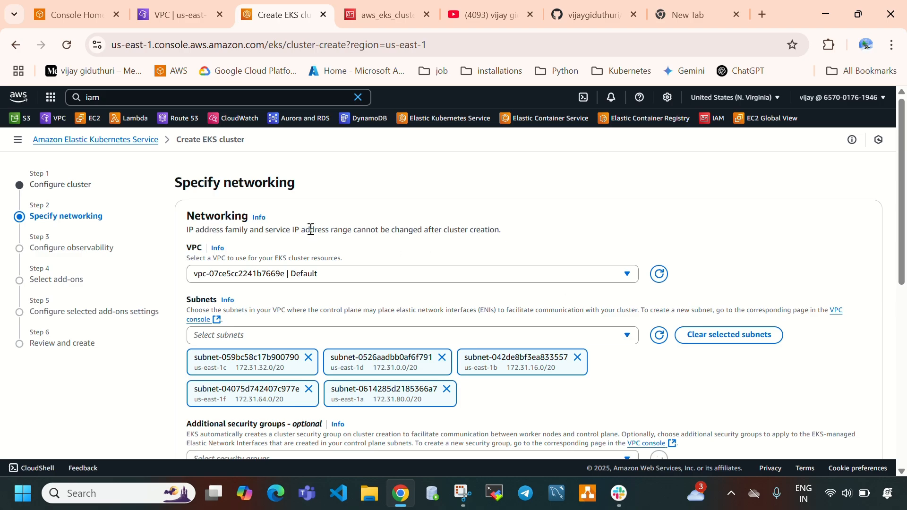
Look over the networking section, and switch to the VPC console to check the list of existing VPCs.
triple_click(185, 183)
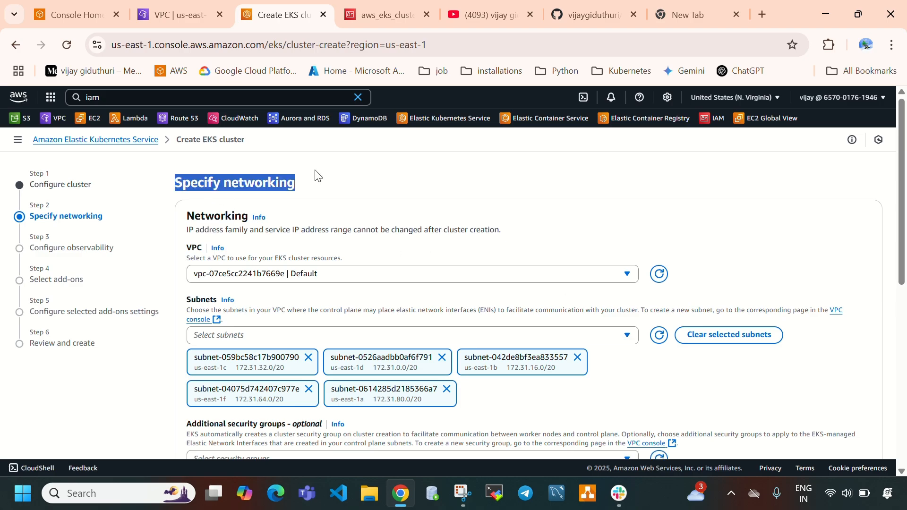
left_click(183, 215)
left_click_drag(183, 215, 251, 218)
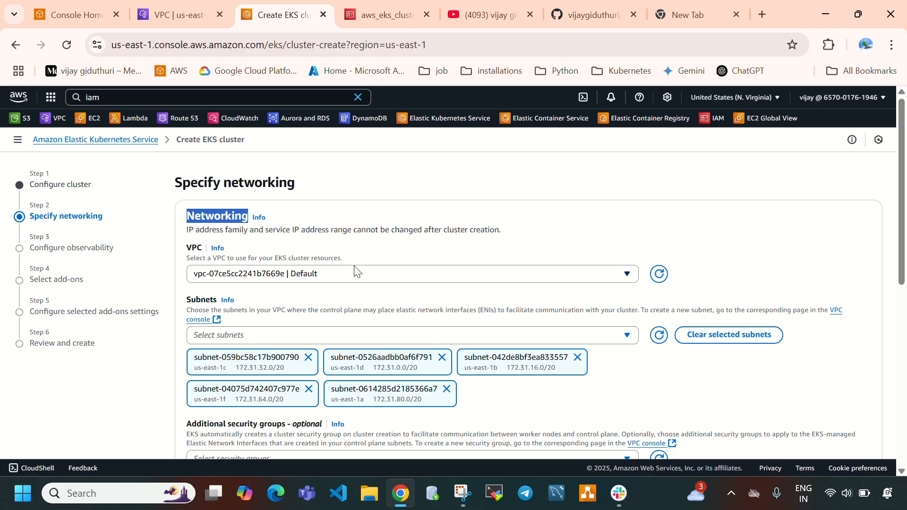
key("ctrl+shift+Tab")
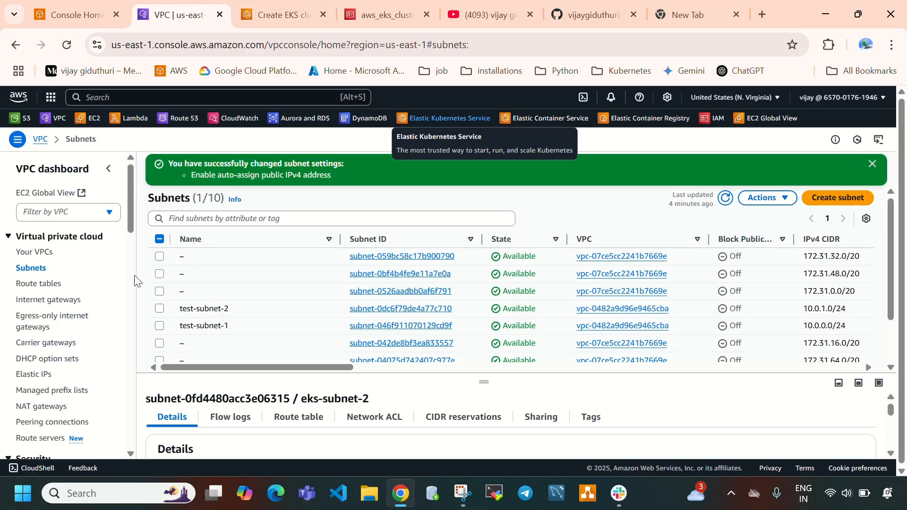
left_click(34, 252)
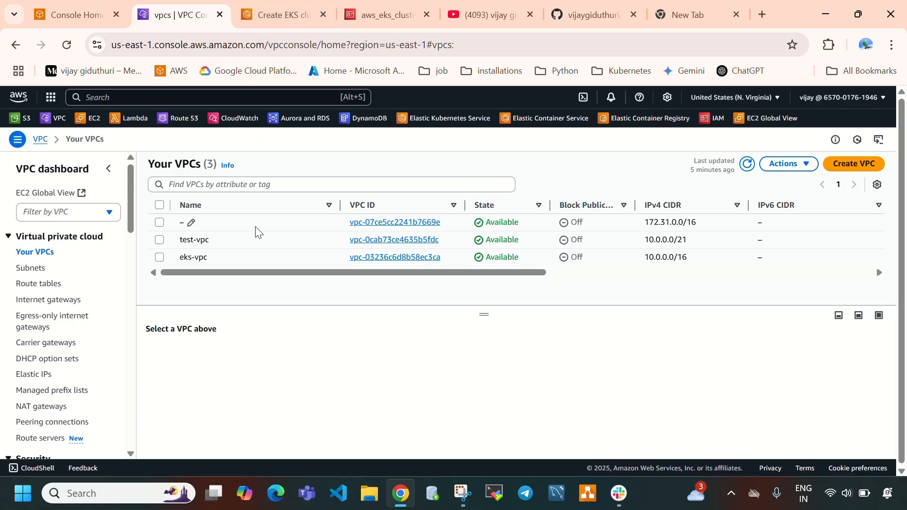
Return to the cluster's networking settings and choose eks-vpc as its VPC.
left_click(278, 15)
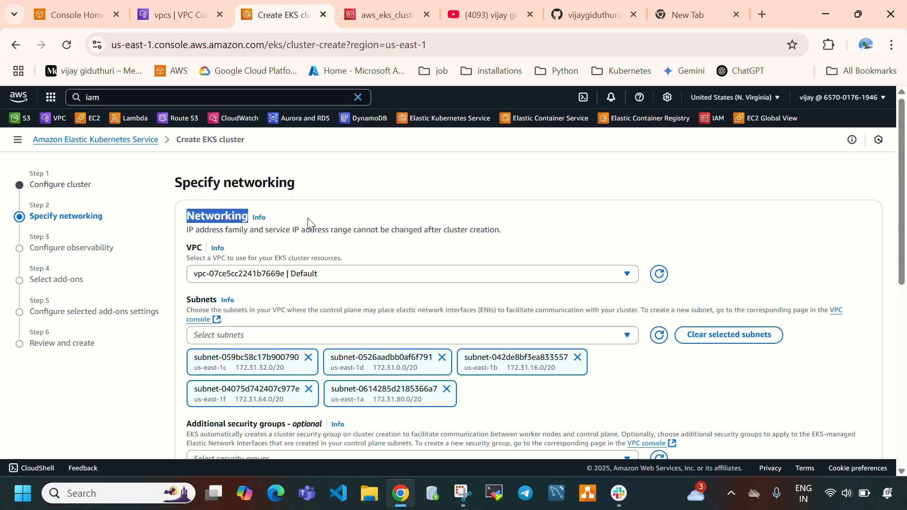
left_click(462, 275)
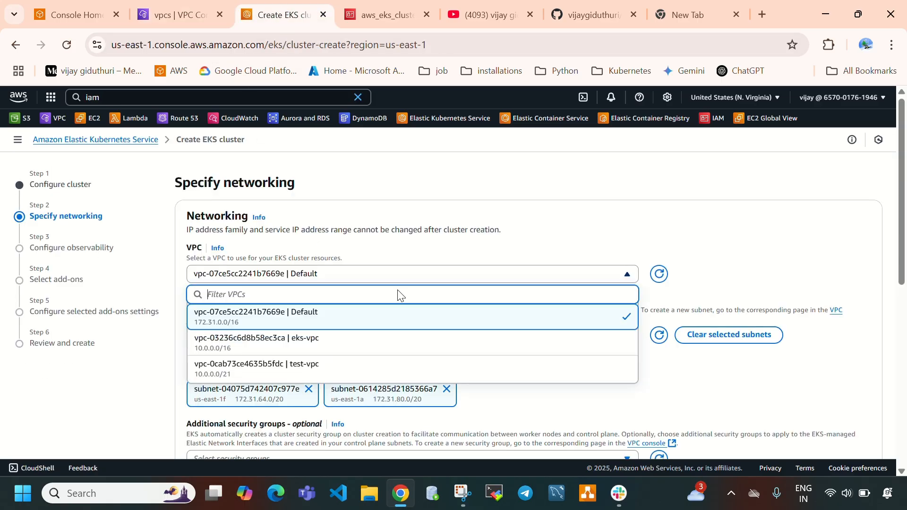
left_click(310, 348)
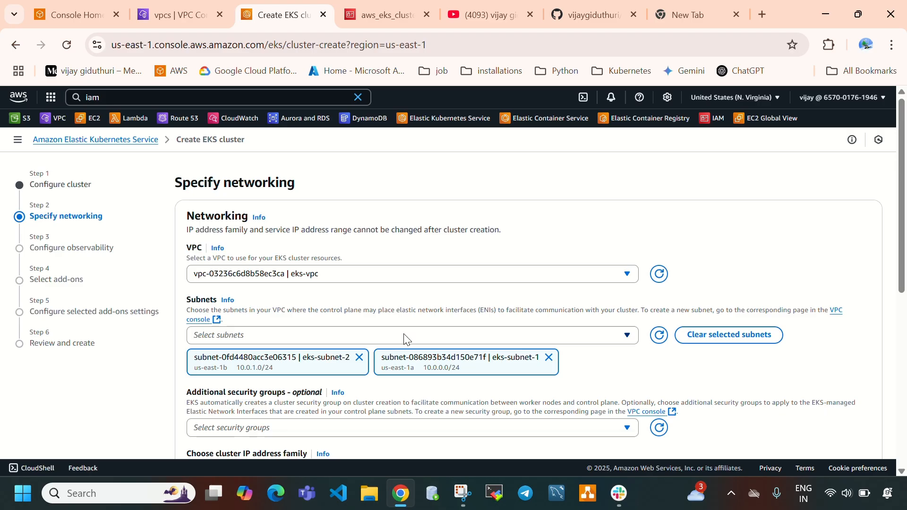
Check which additional security groups are available for the cluster, leaving none selected.
scroll(405, 335, "down", 1)
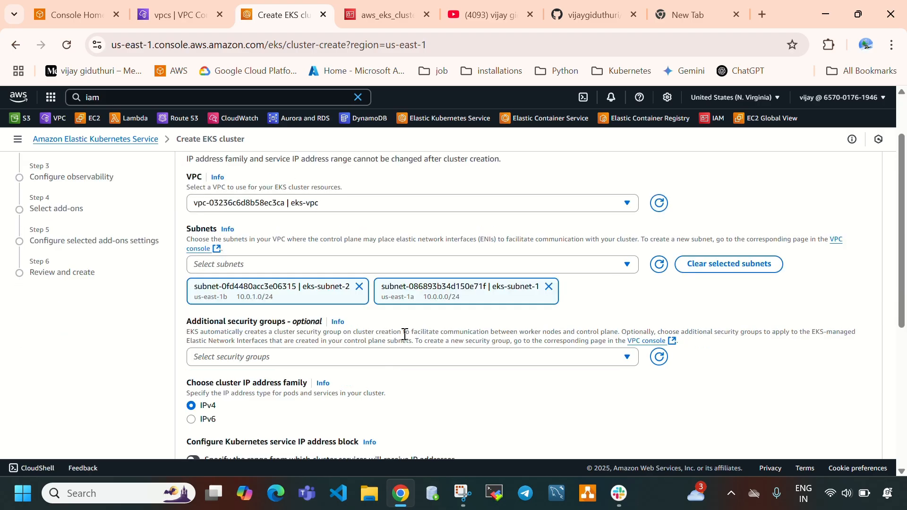
left_click(417, 360)
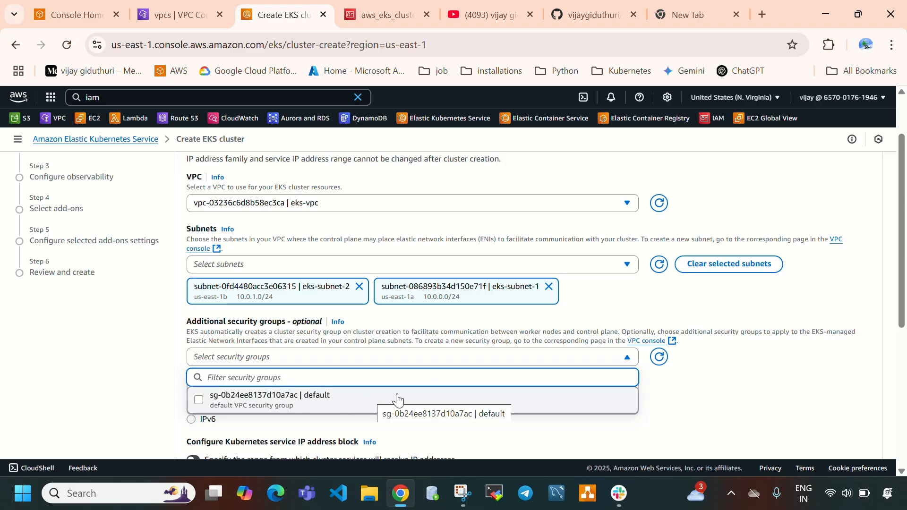
left_click(715, 395)
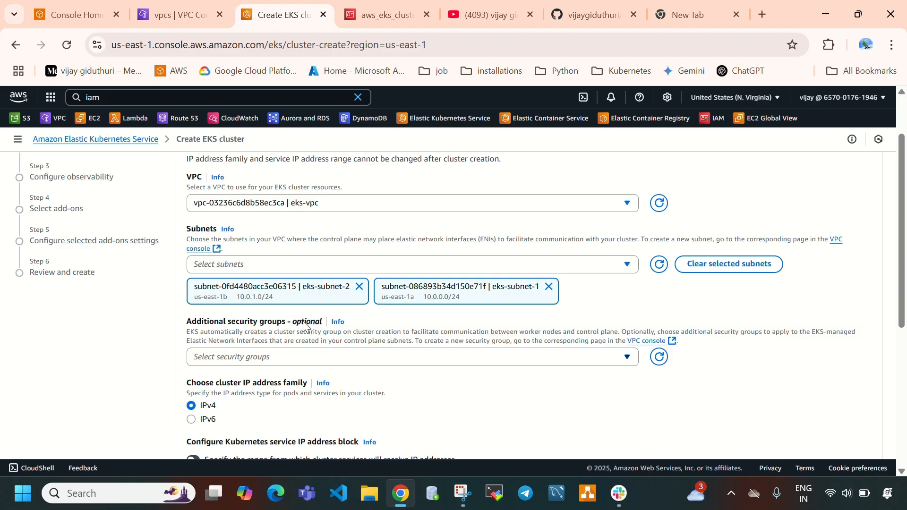
Switch to the VPC console and start creating a new security group.
left_click(183, 11)
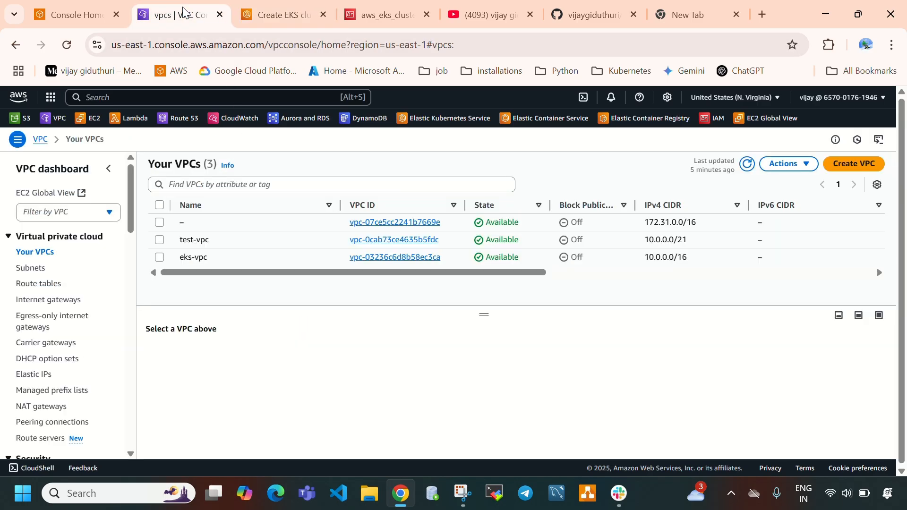
scroll(50, 352, "down", 5)
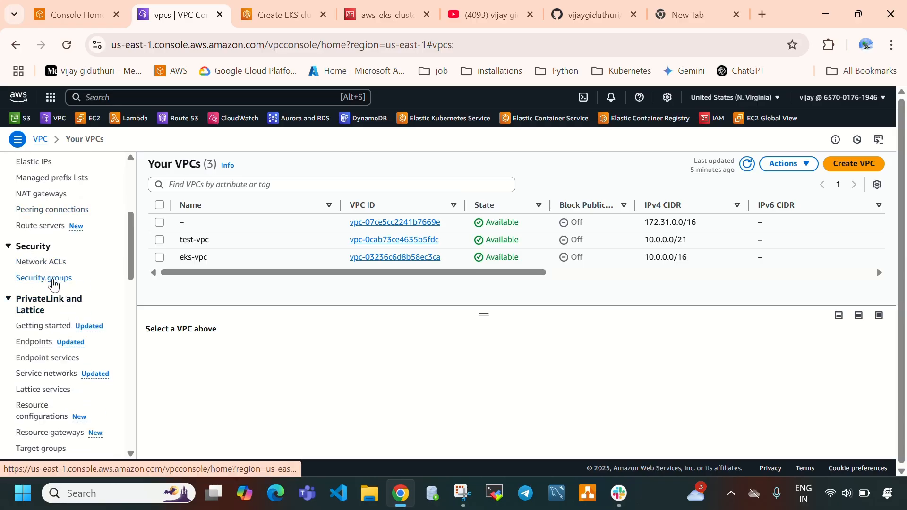
left_click(55, 283)
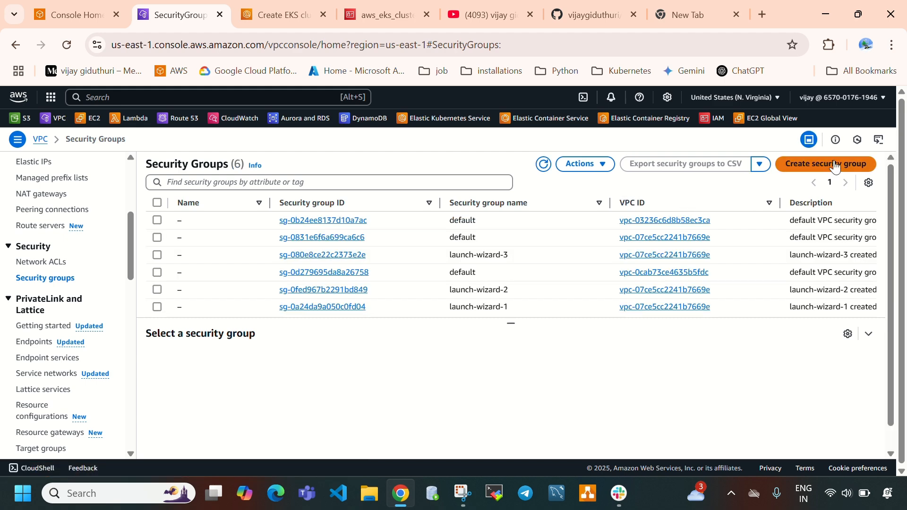
left_click(836, 165)
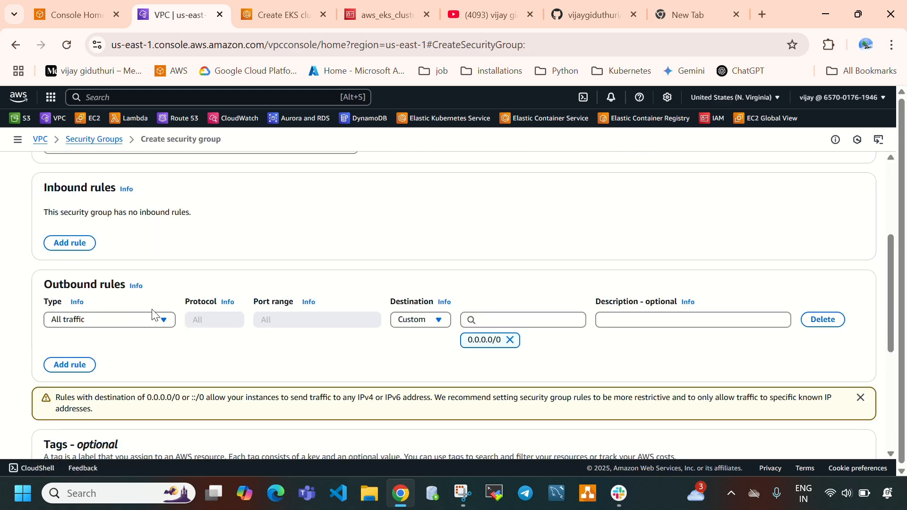
Name the security group eks-sg, describe it as eks-sg, and assign it to eks-vpc.
left_click(150, 245)
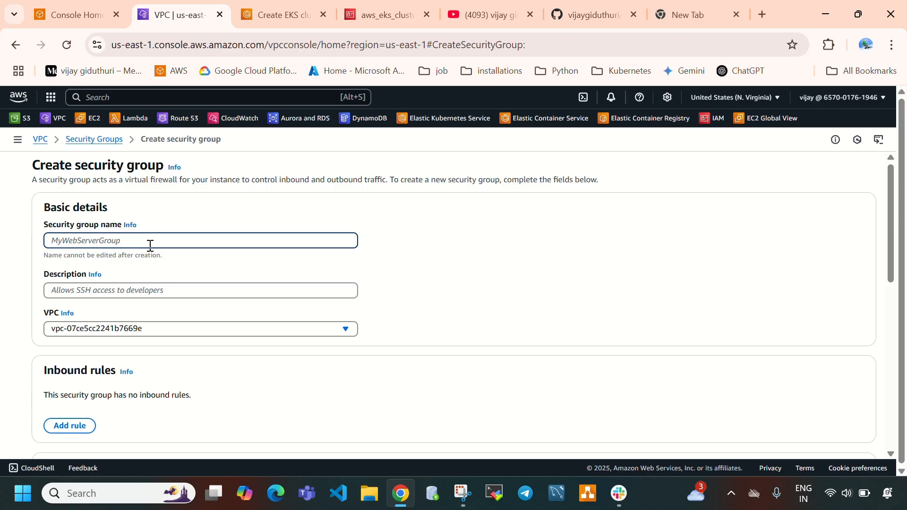
type("eks-sg")
left_click(167, 287)
type("e")
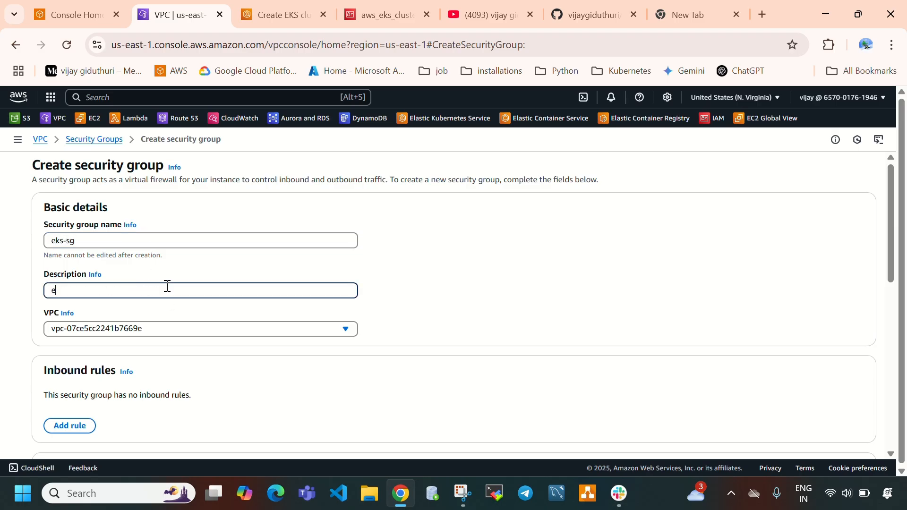
left_click(203, 335)
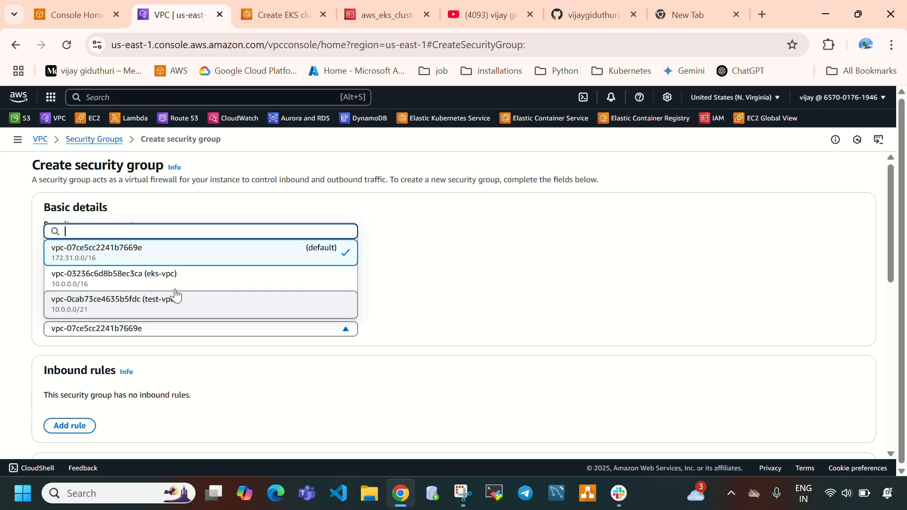
left_click(199, 286)
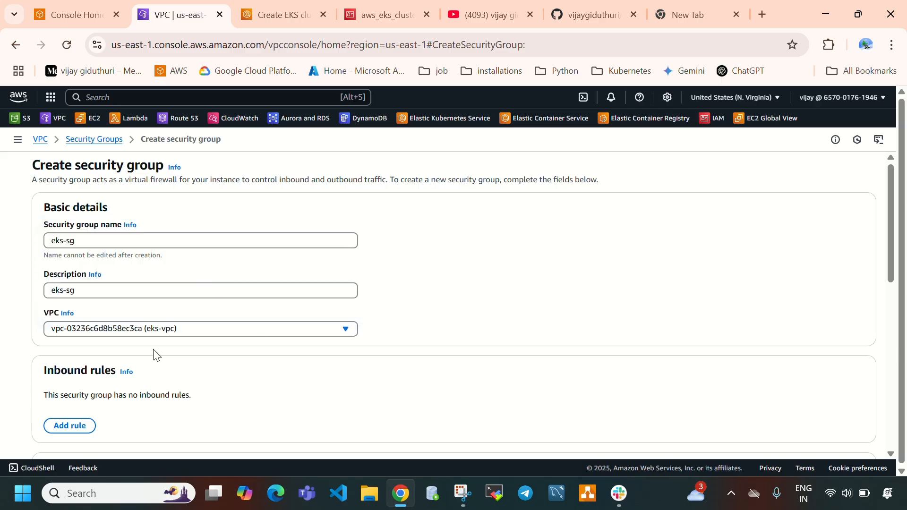
Add an inbound rule to the security group that allows all traffic from Anywhere-IPv4.
scroll(210, 361, "down", 5)
scroll(287, 344, "up", 3)
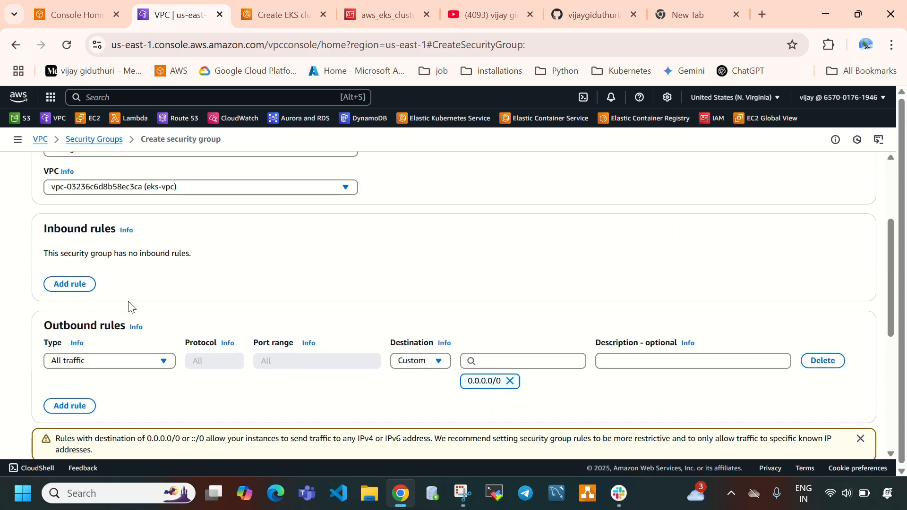
left_click(86, 287)
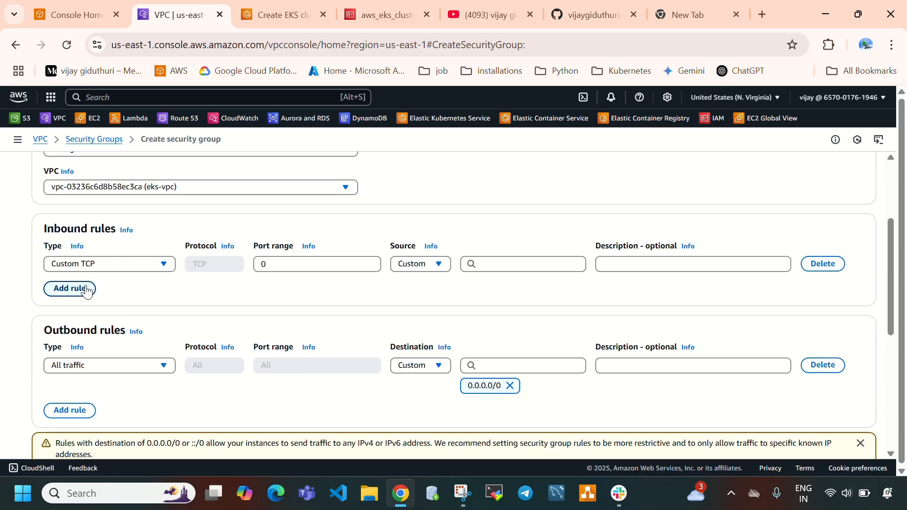
left_click(116, 268)
scroll(123, 366, "down", 1)
left_click(121, 363)
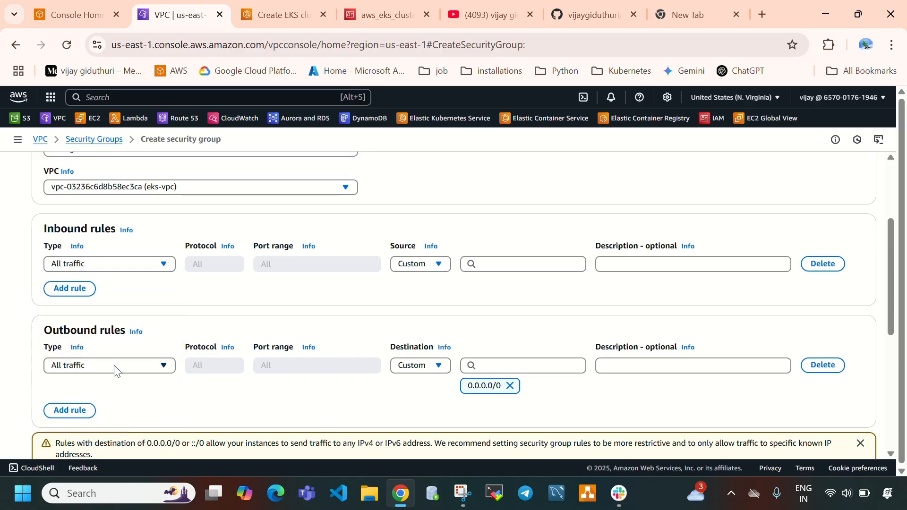
left_click(431, 268)
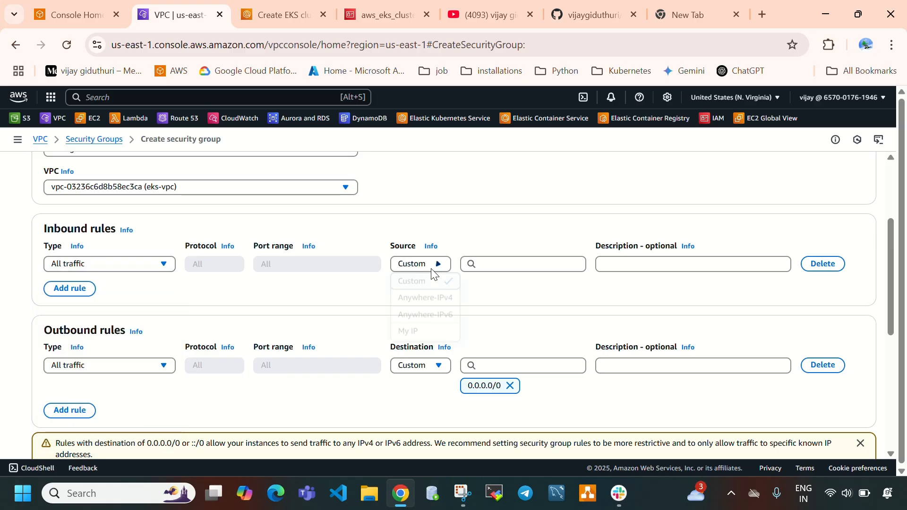
left_click(427, 302)
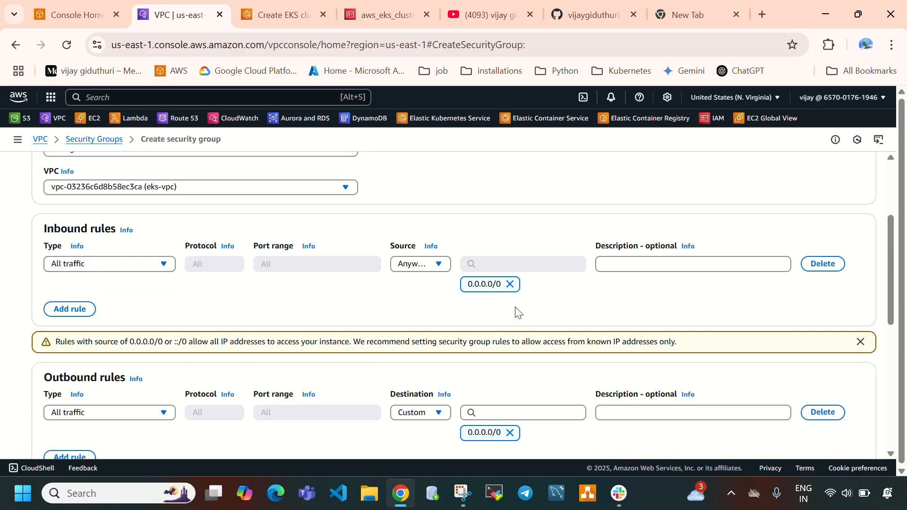
Set the all-traffic outbound rule's destination to Anywhere-IPv4 and create the security group.
scroll(433, 331, "down", 2)
scroll(436, 346, "down", 1)
left_click(419, 272)
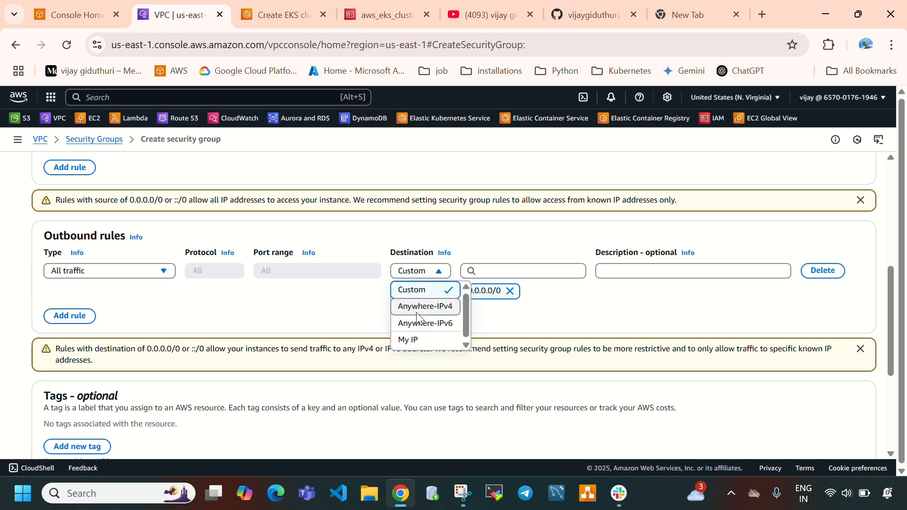
left_click(425, 307)
scroll(468, 376, "up", 3)
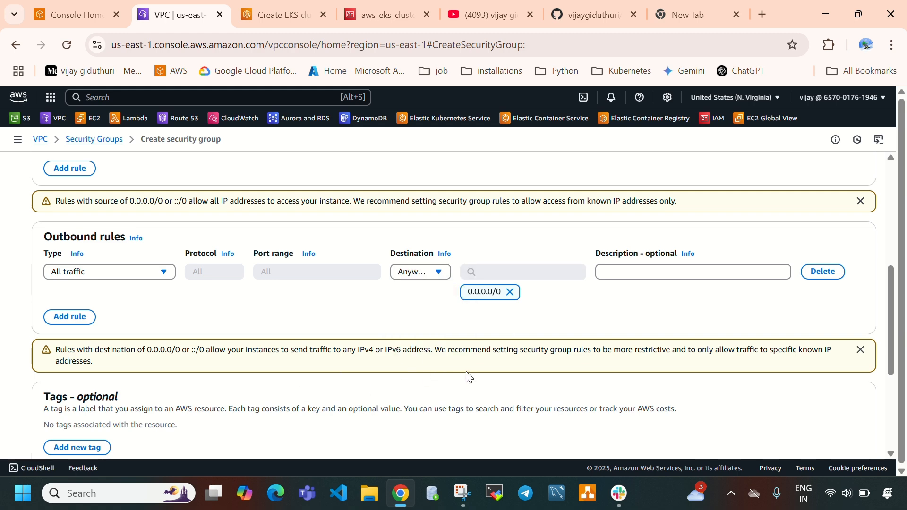
scroll(467, 377, "down", 5)
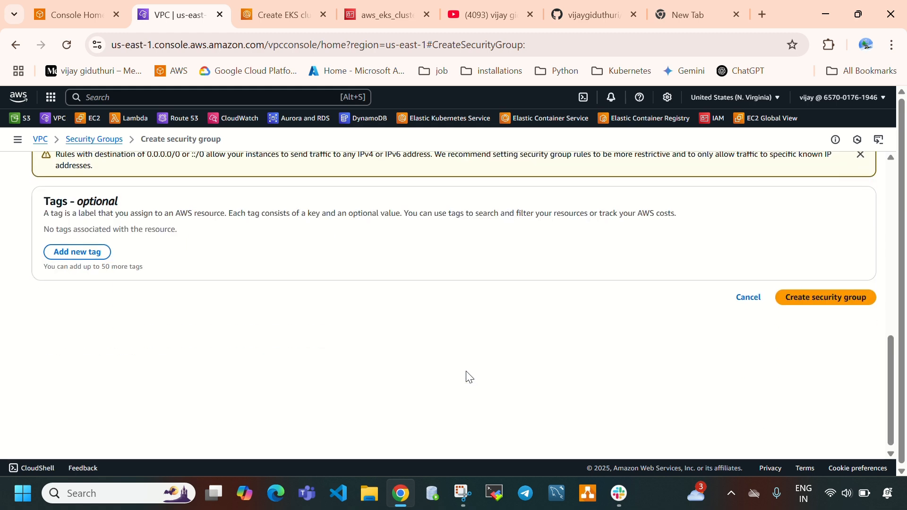
left_click(811, 297)
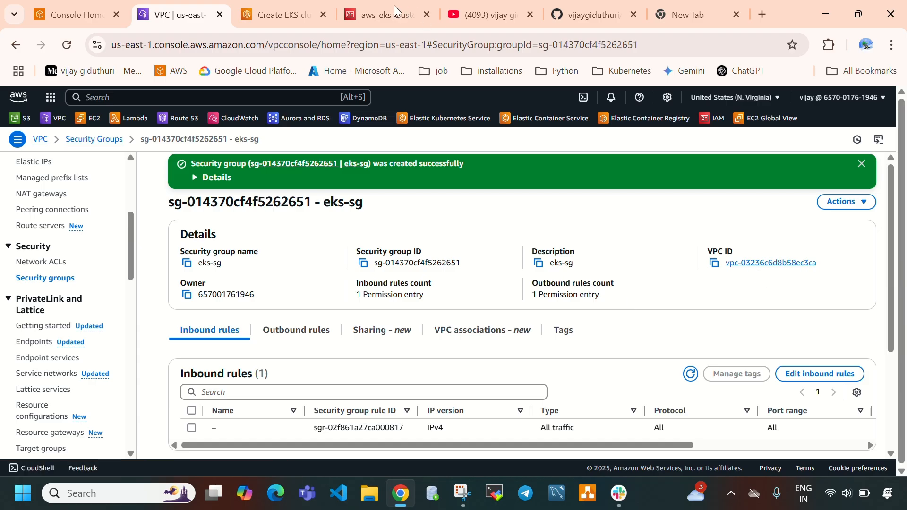
Return to the EKS cluster's networking settings, refresh the security groups and select eks-sg as the additional security group.
left_click(291, 3)
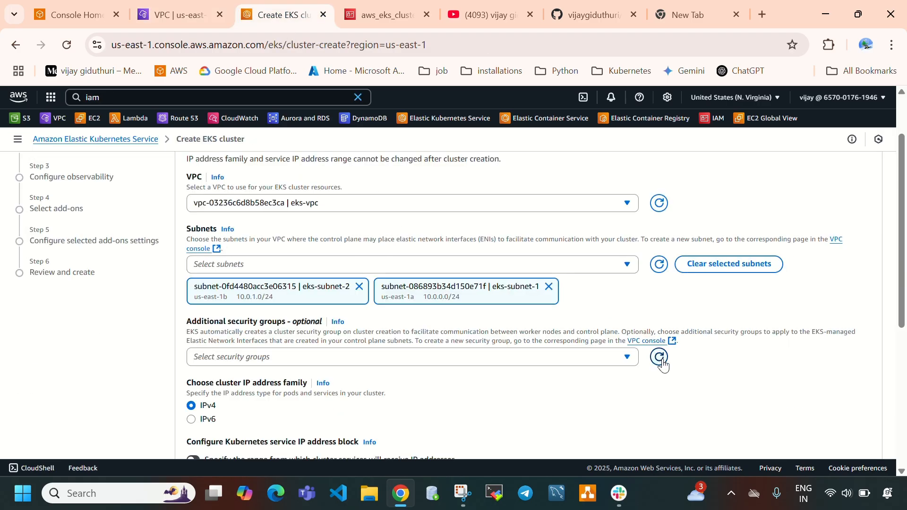
left_click(591, 361)
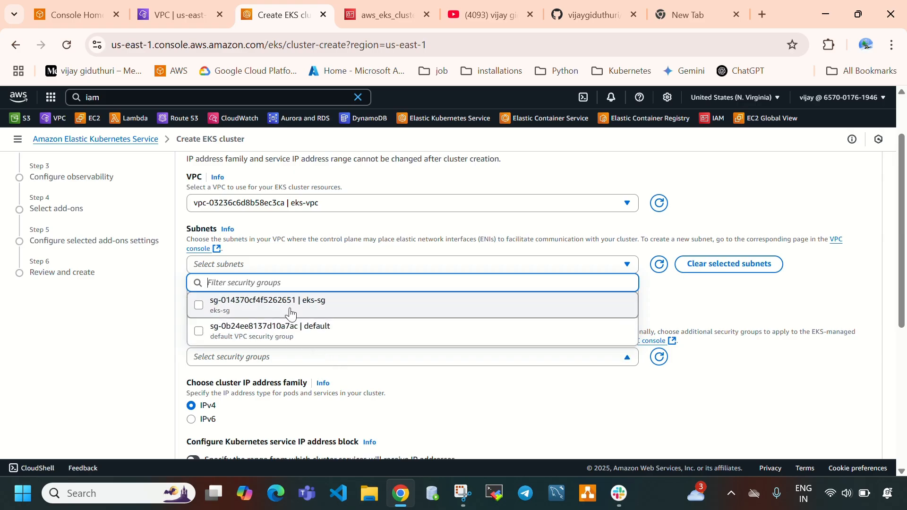
left_click(237, 312)
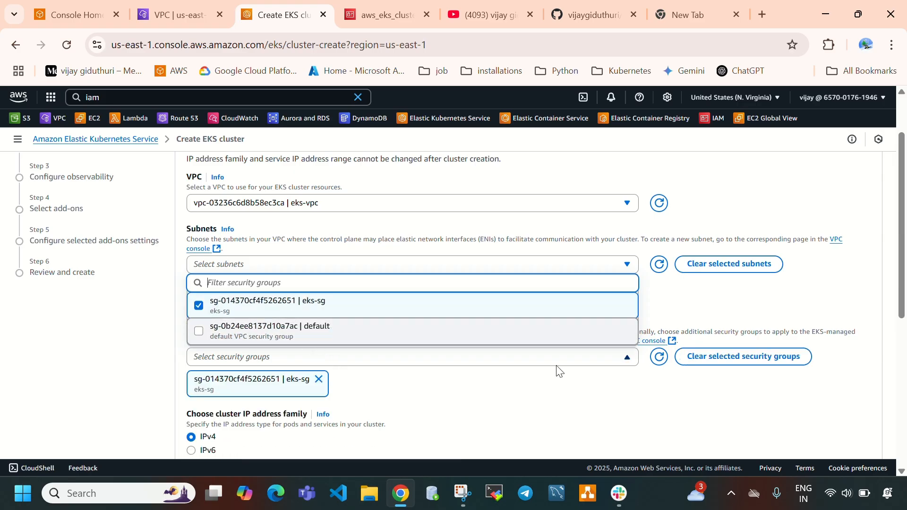
left_click(587, 405)
Keep the IPv4 address family and public and private endpoint access, and proceed to the cluster's observability settings.
scroll(478, 360, "down", 3)
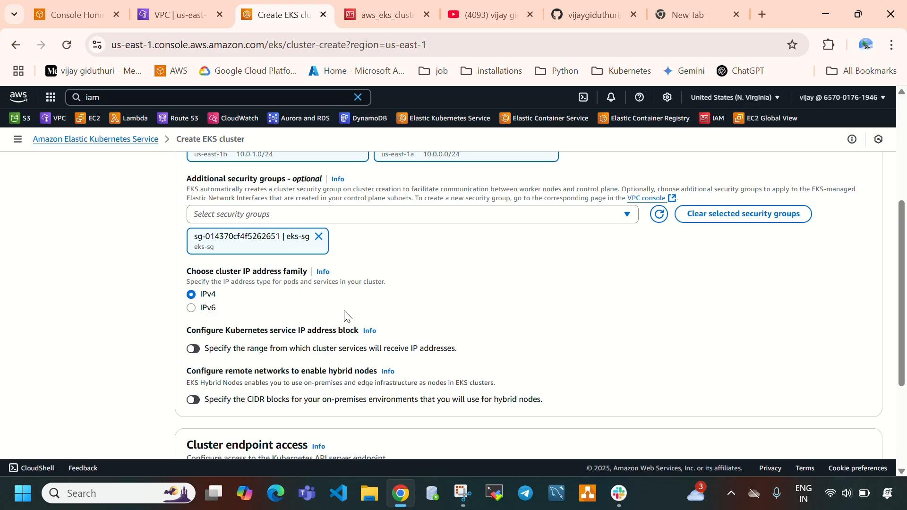
scroll(345, 314, "down", 3)
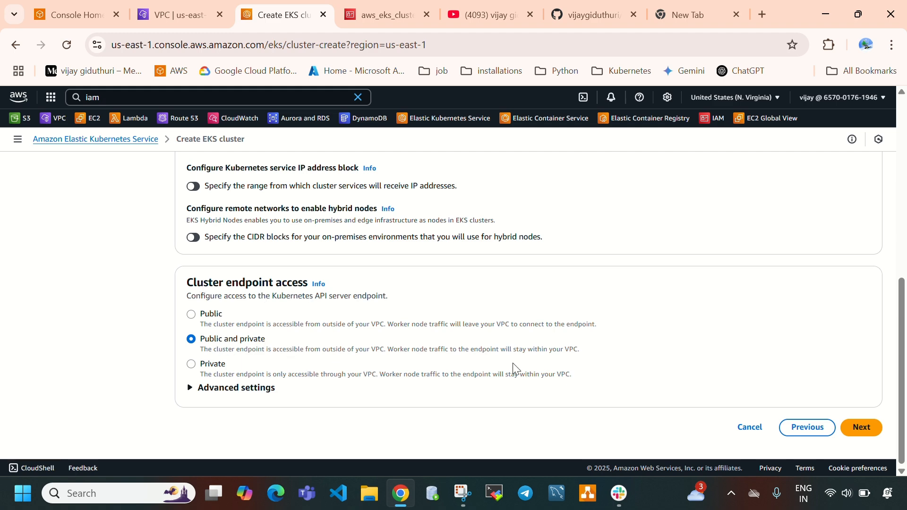
left_click(861, 429)
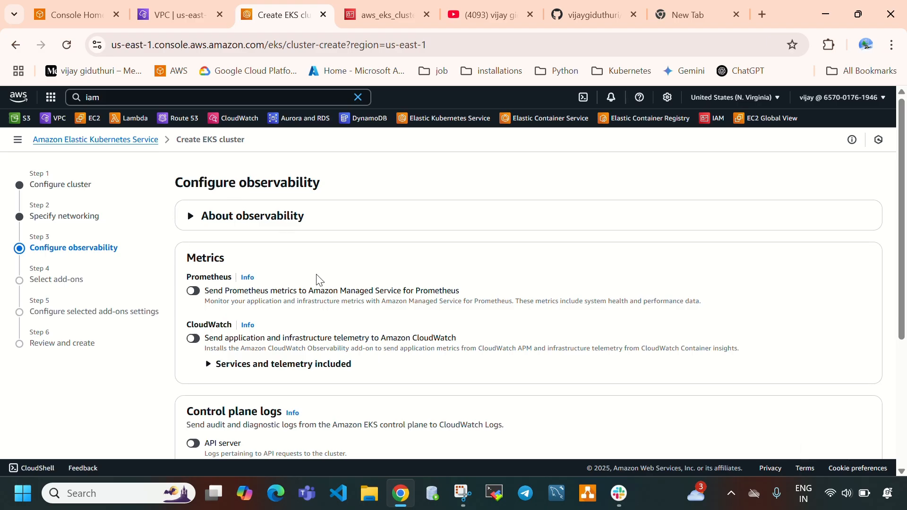
Leave all metrics and control plane logs turned off and proceed to the cluster's add-on selection.
scroll(338, 312, "down", 5)
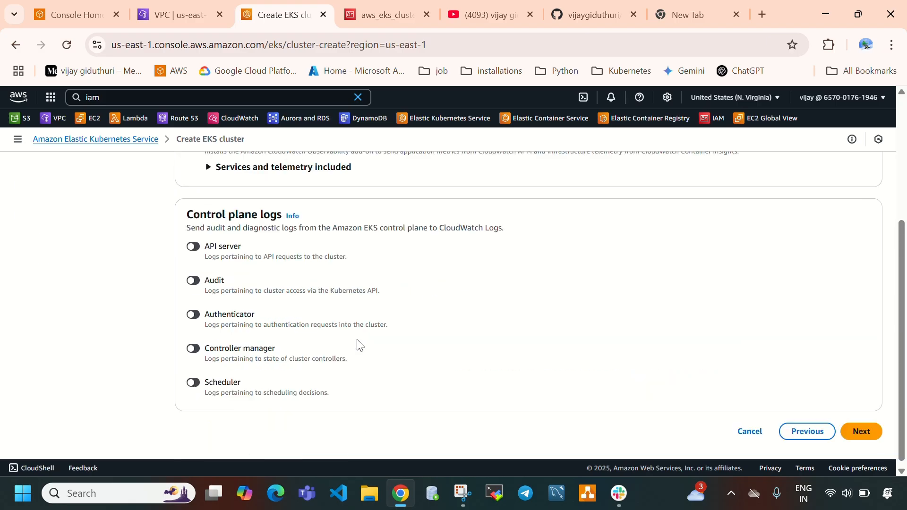
scroll(359, 345, "up", 5)
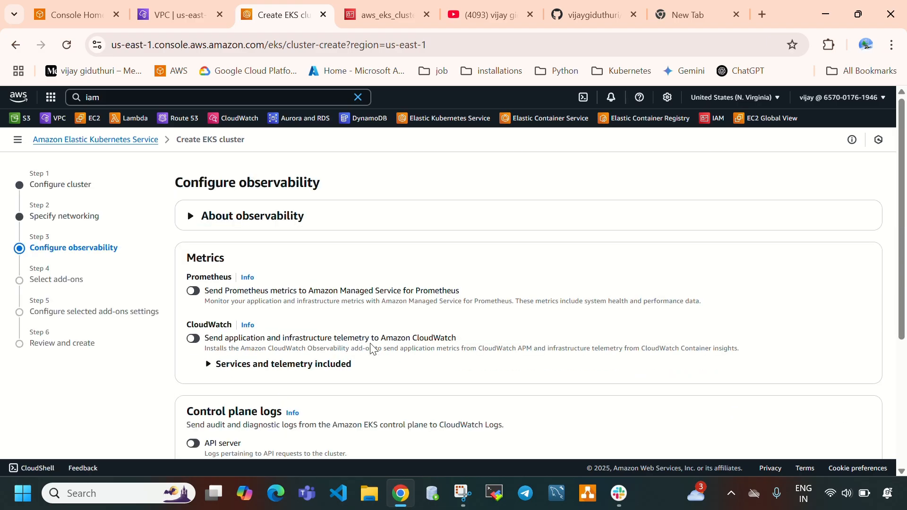
scroll(557, 297, "down", 5)
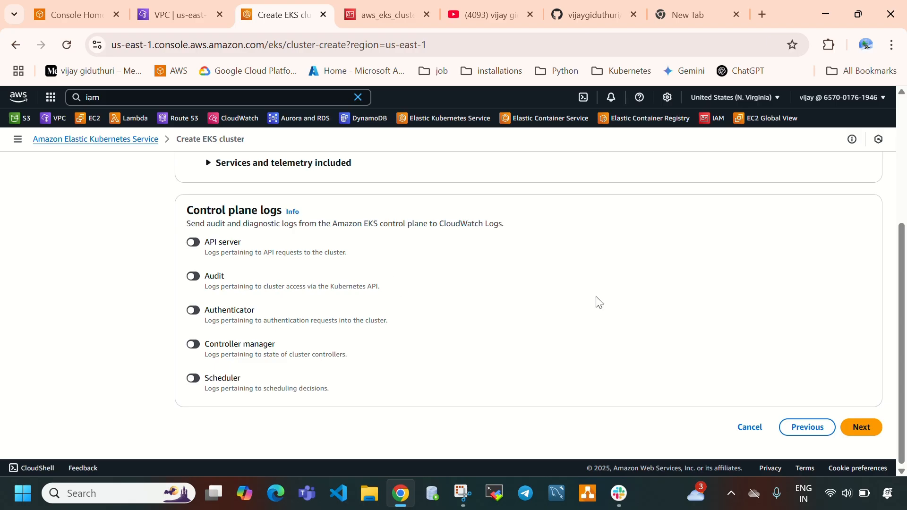
left_click(866, 426)
Look over the AWS add-ons offered for the cluster, deselecting and reselecting Amazon EKS Pod Identity Agent.
left_click_drag(174, 180, 285, 317)
scroll(430, 311, "down", 1)
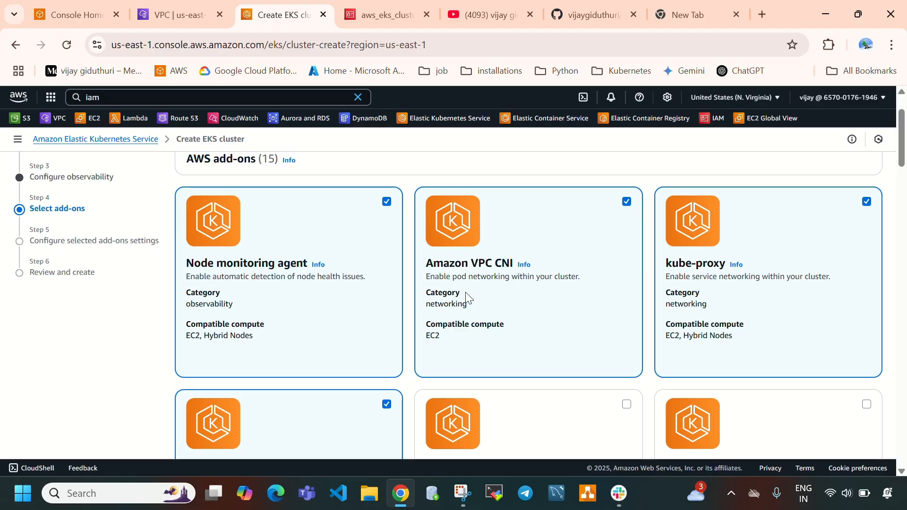
scroll(467, 296, "down", 3)
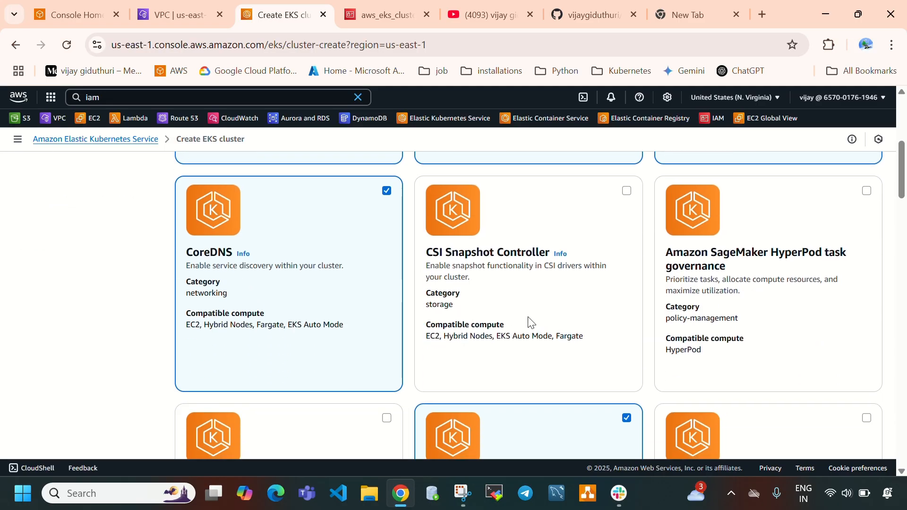
scroll(531, 321, "down", 3)
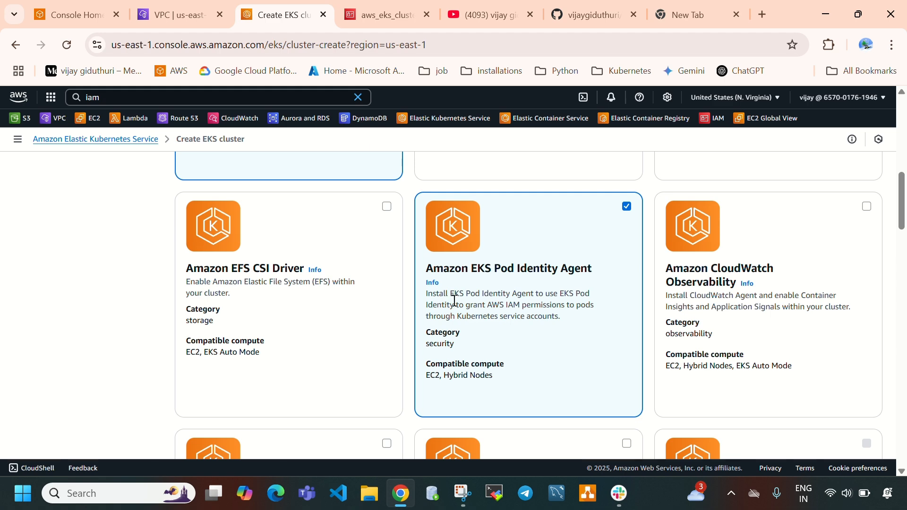
scroll(594, 280, "up", 1)
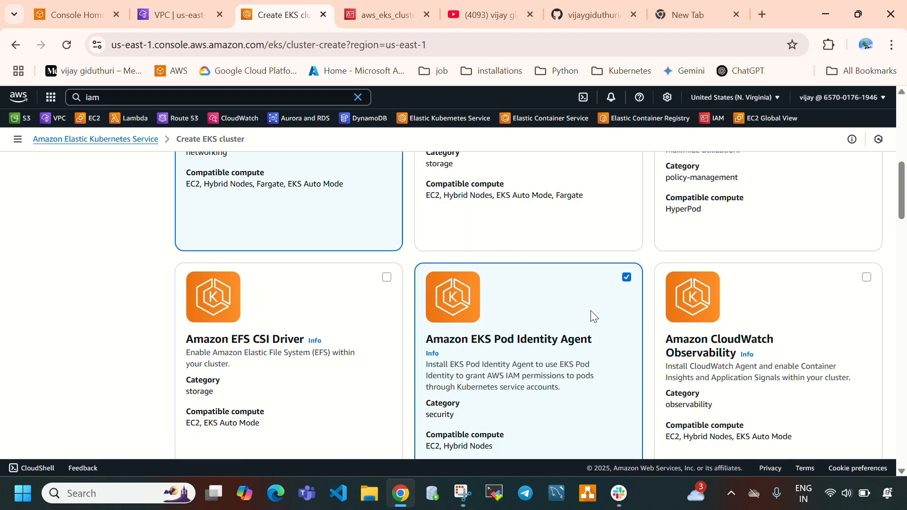
left_click(628, 279)
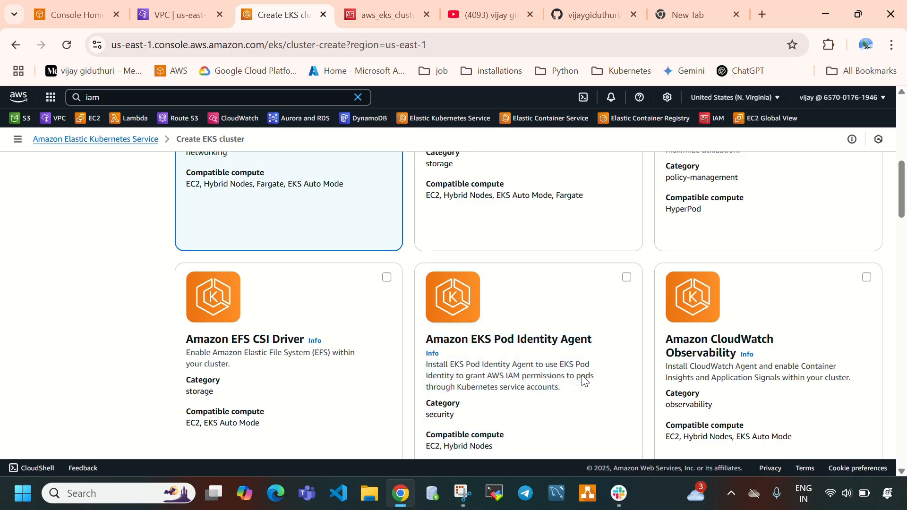
left_click(627, 278)
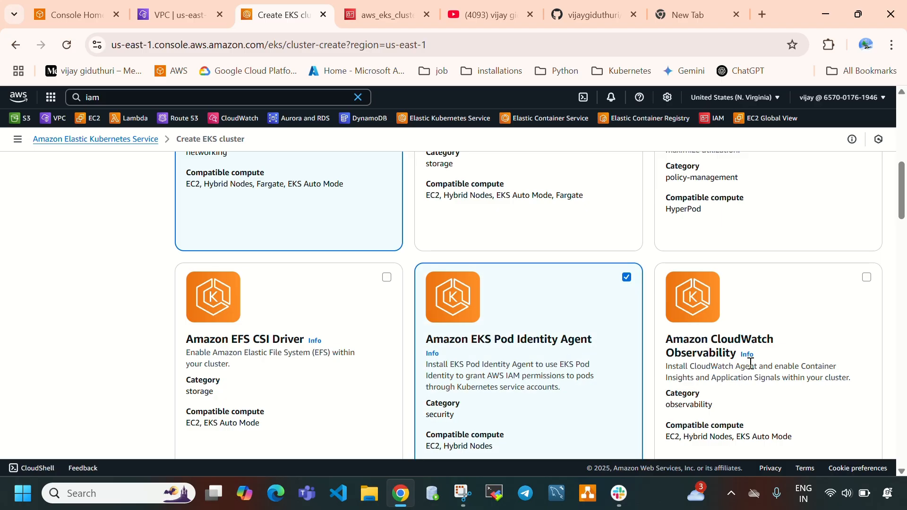
Look through the AWS add-ons offered for the cluster and select Amazon EFS CSI Driver.
scroll(385, 375, "down", 1)
scroll(387, 375, "up", 3)
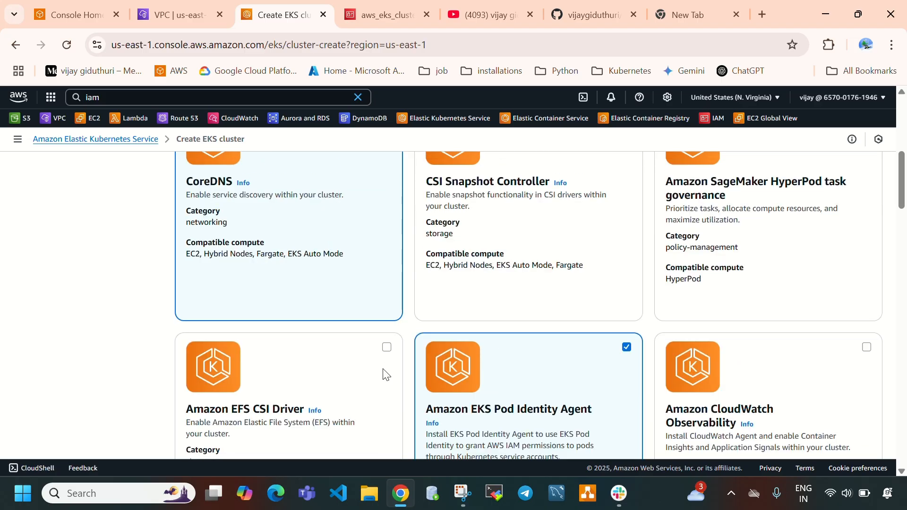
scroll(386, 374, "down", 8)
scroll(409, 327, "down", 9)
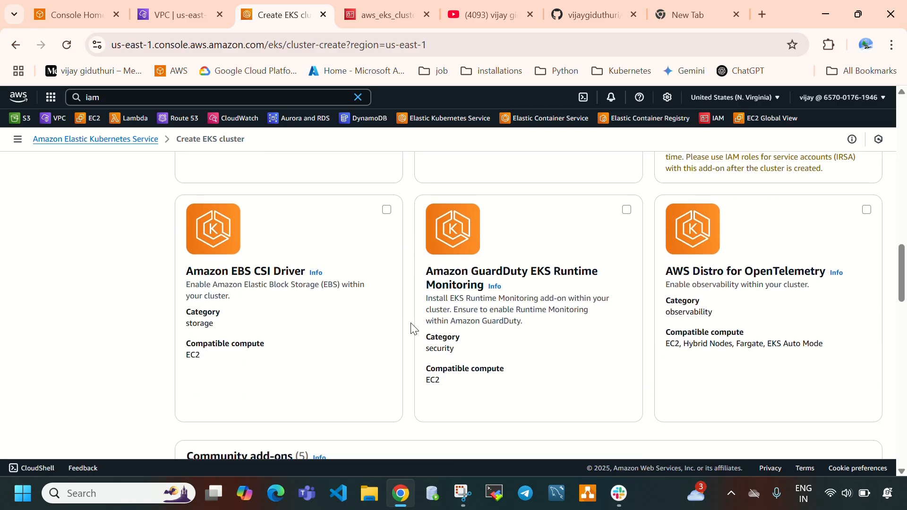
scroll(504, 319, "down", 3)
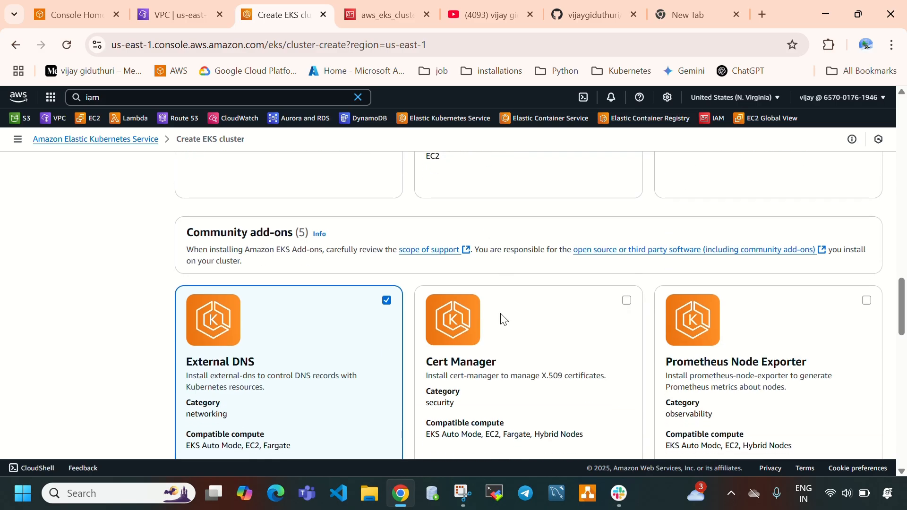
scroll(504, 319, "up", 12)
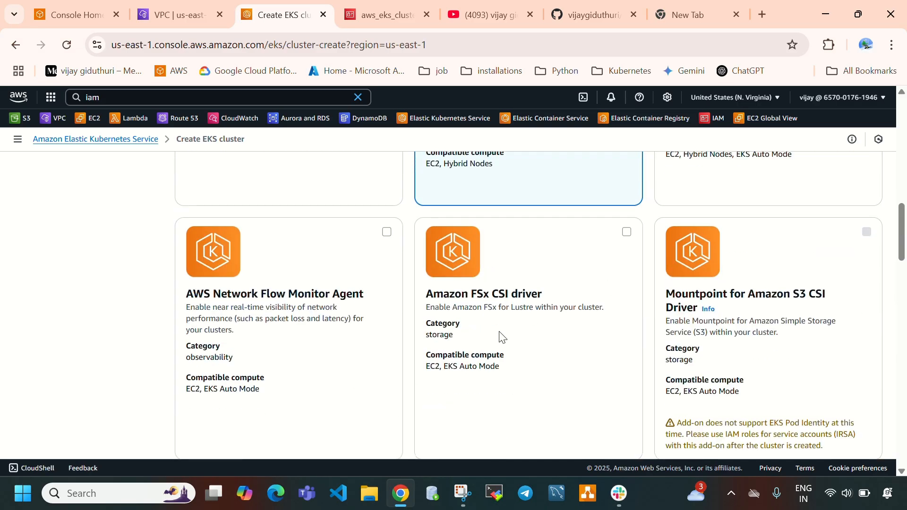
scroll(502, 339, "up", 2)
scroll(502, 339, "up", 4)
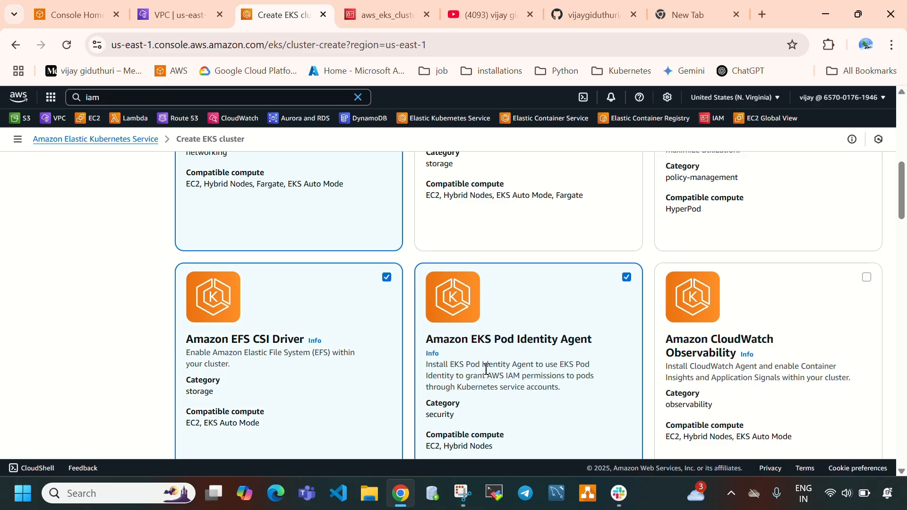
Review the selected AWS add-ons and add Amazon EBS CSI Driver to the selection.
scroll(696, 314, "up", 5)
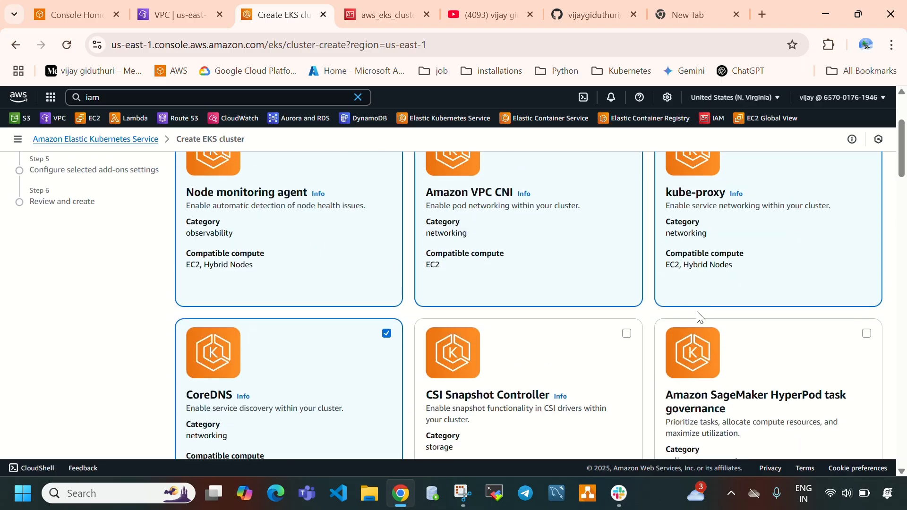
scroll(698, 316, "up", 1)
scroll(699, 316, "down", 4)
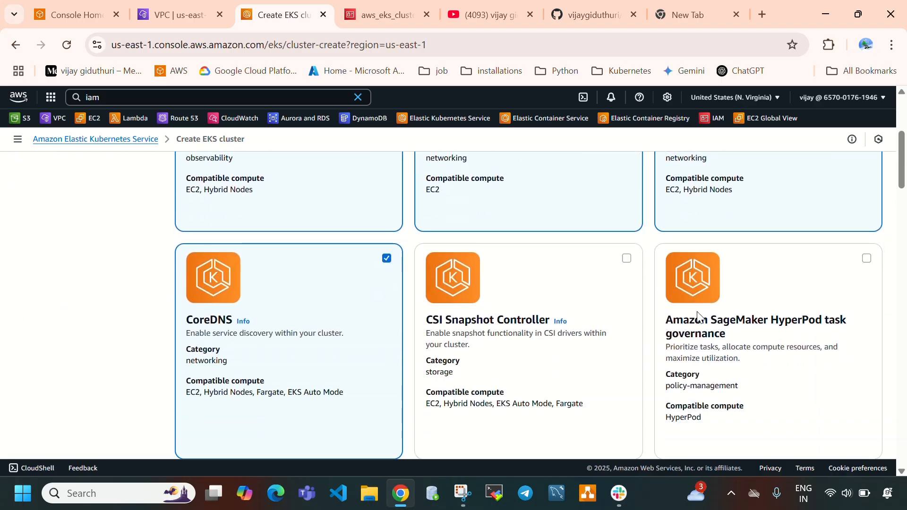
scroll(697, 315, "down", 4)
scroll(698, 315, "down", 2)
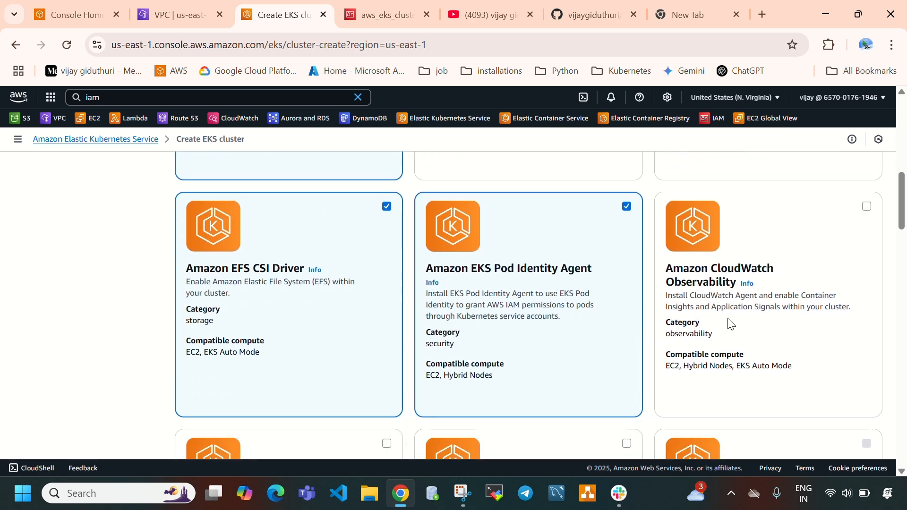
scroll(751, 330, "down", 4)
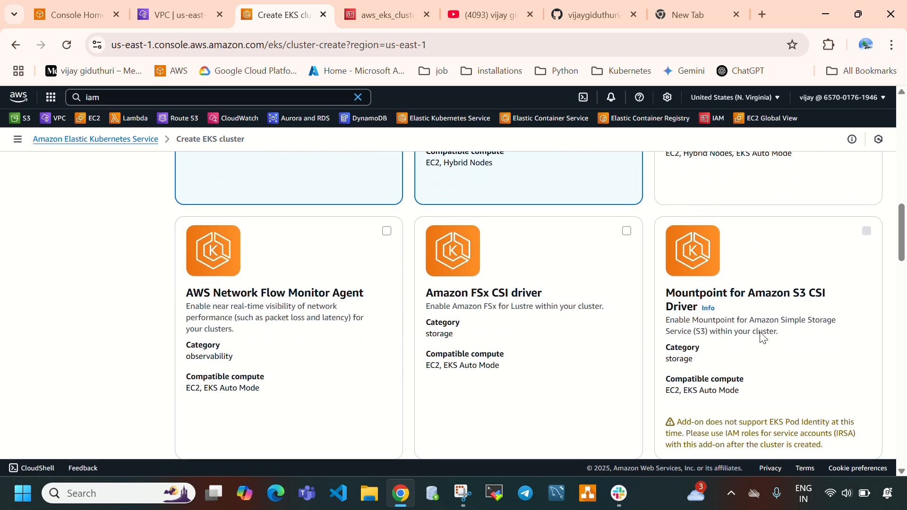
scroll(761, 336, "down", 4)
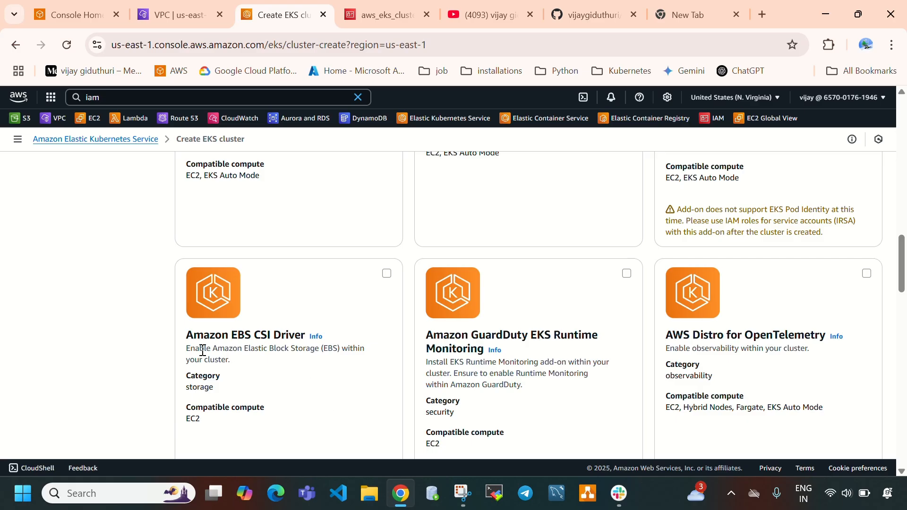
left_click_drag(182, 335, 306, 337)
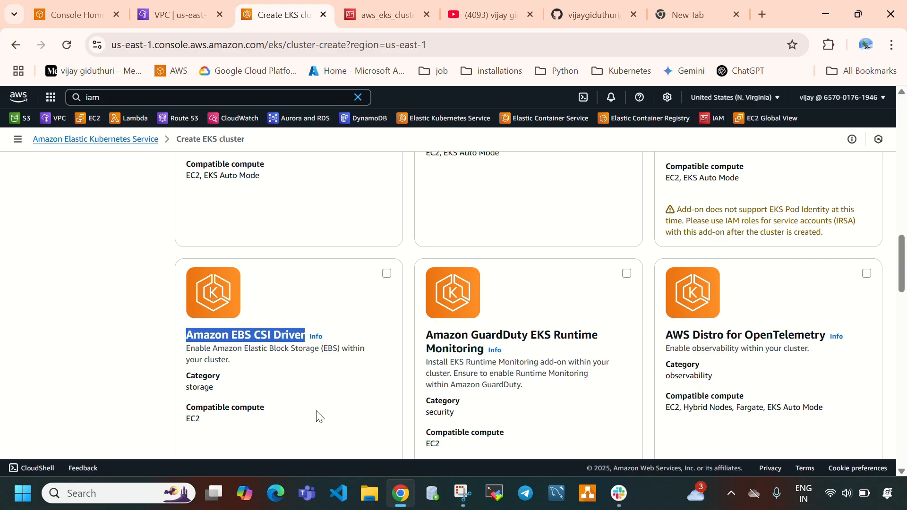
left_click(285, 397)
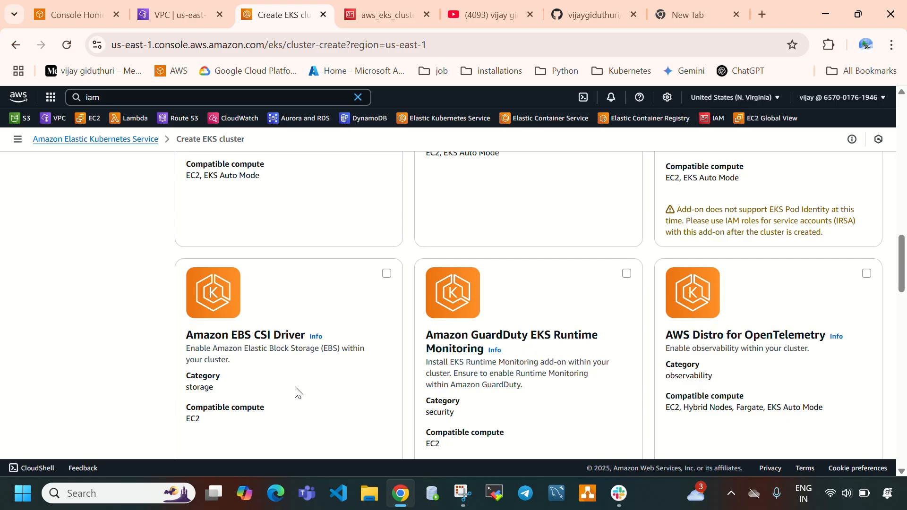
left_click(386, 273)
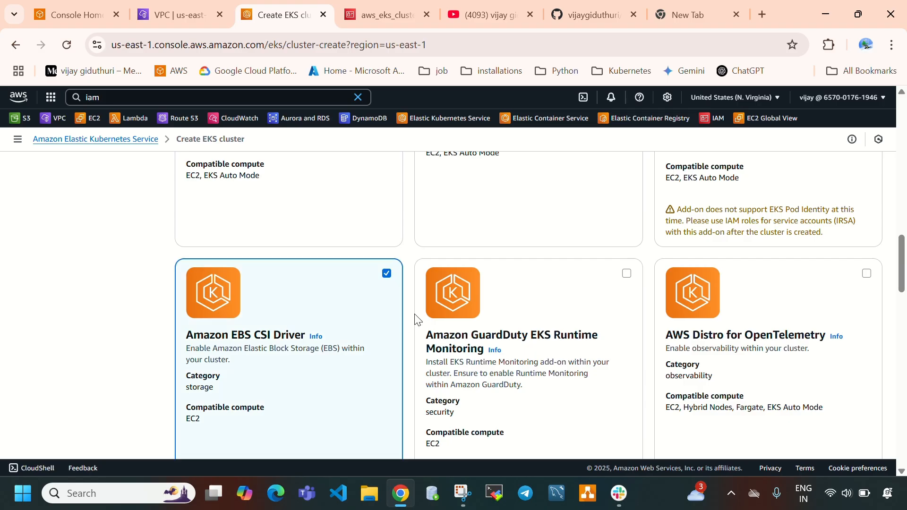
Keep External DNS and Metrics Server as the community add-ons, choose no Marketplace add-on, and proceed to the selected add-ons' settings.
scroll(415, 350, "down", 3)
scroll(422, 343, "down", 5)
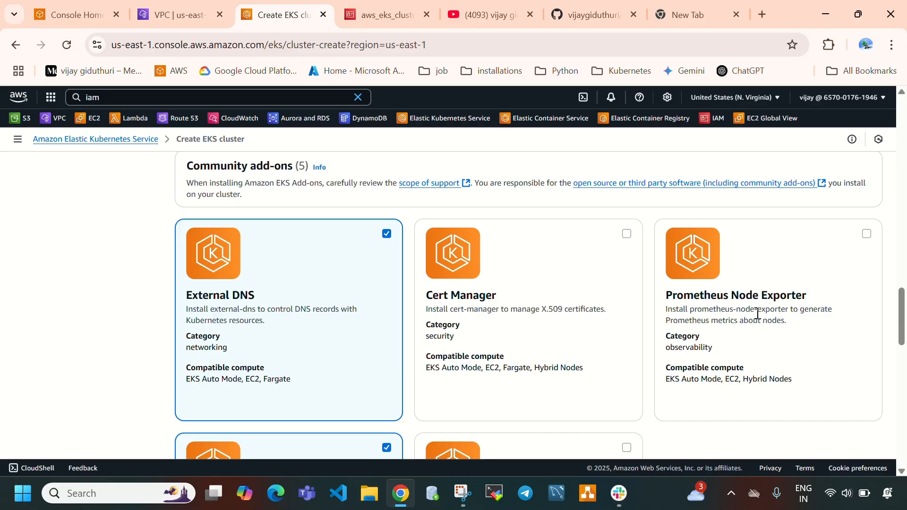
scroll(389, 341, "down", 2)
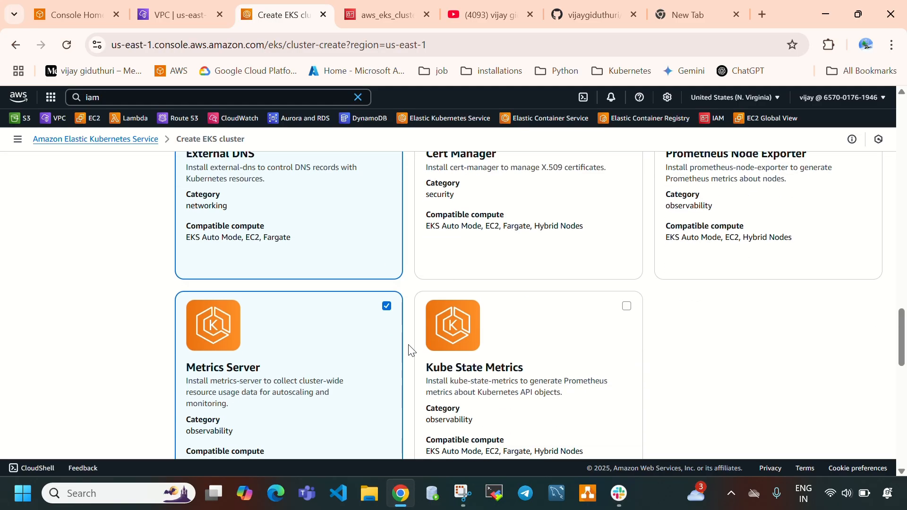
scroll(409, 348, "down", 4)
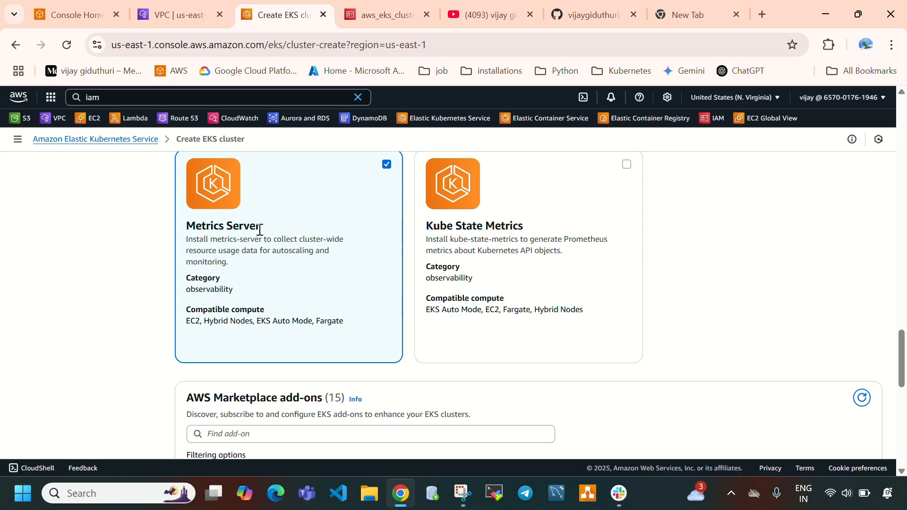
scroll(560, 328, "up", 10)
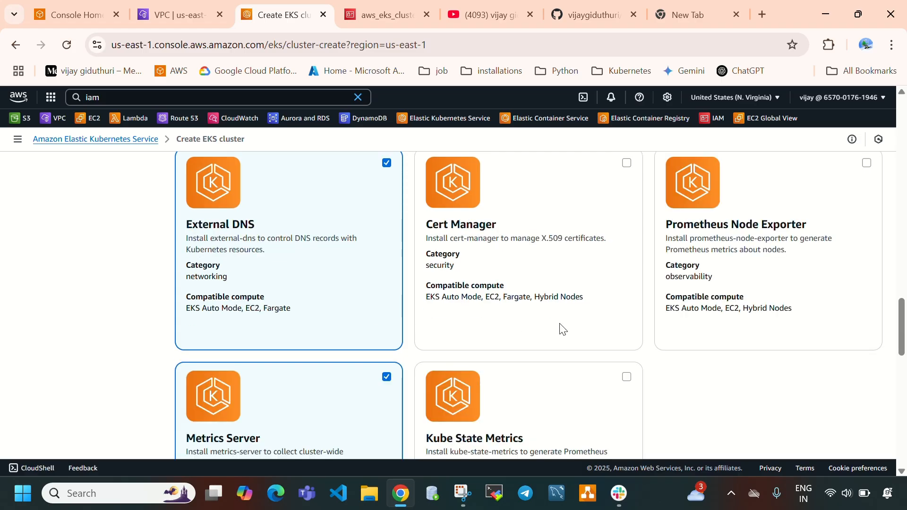
scroll(561, 330, "down", 8)
scroll(561, 329, "down", 4)
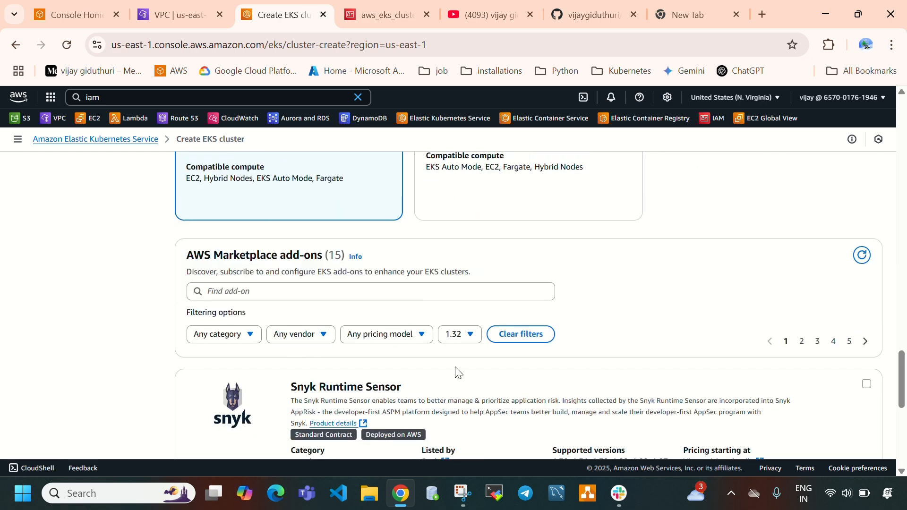
scroll(455, 370, "down", 7)
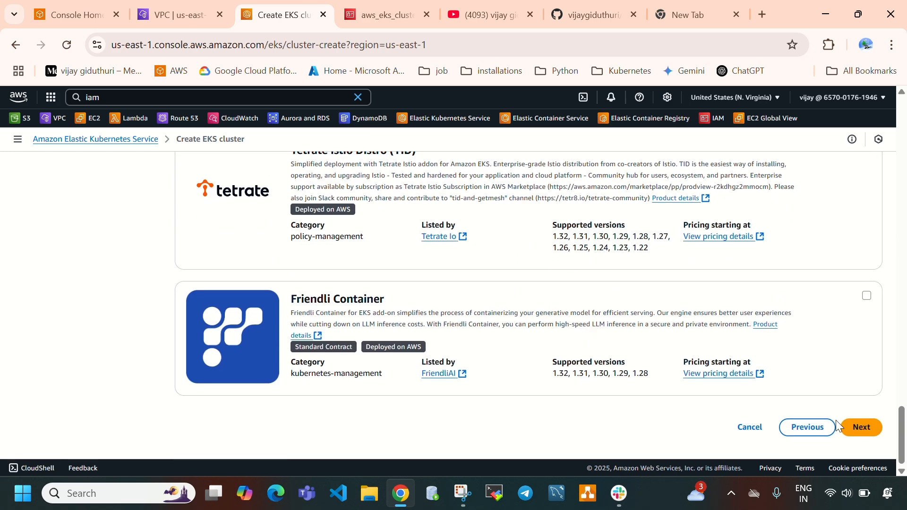
left_click(862, 427)
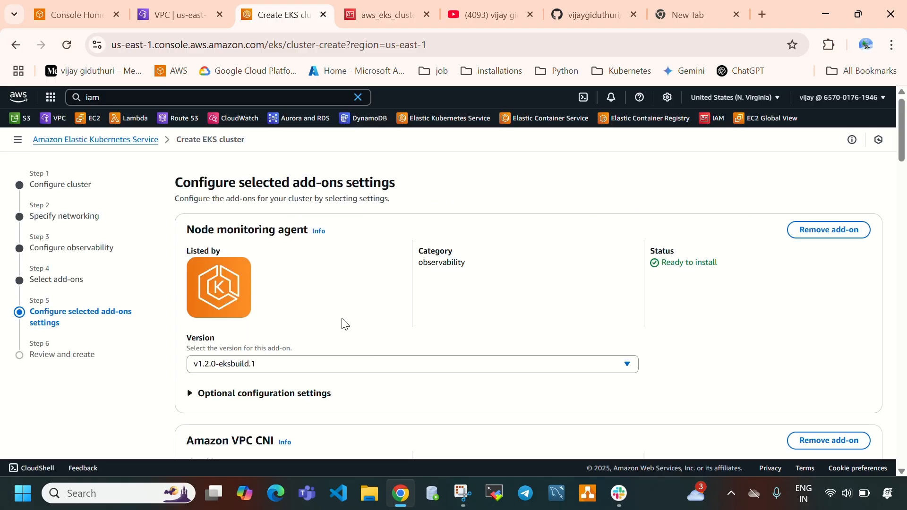
Look over the selected add-ons' settings and the versions offered for Node monitoring agent, without changing its version.
left_click_drag(175, 183, 417, 191)
scroll(345, 273, "down", 15)
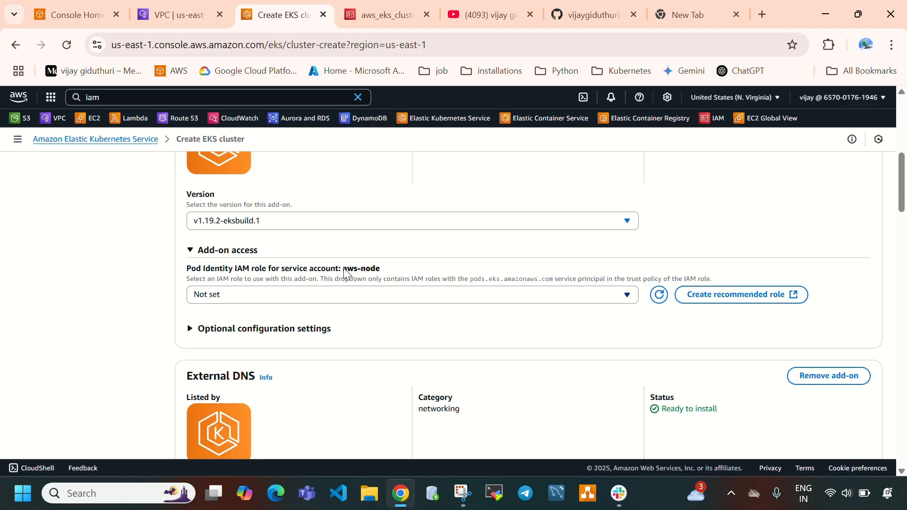
scroll(345, 273, "up", 10)
scroll(344, 273, "up", 6)
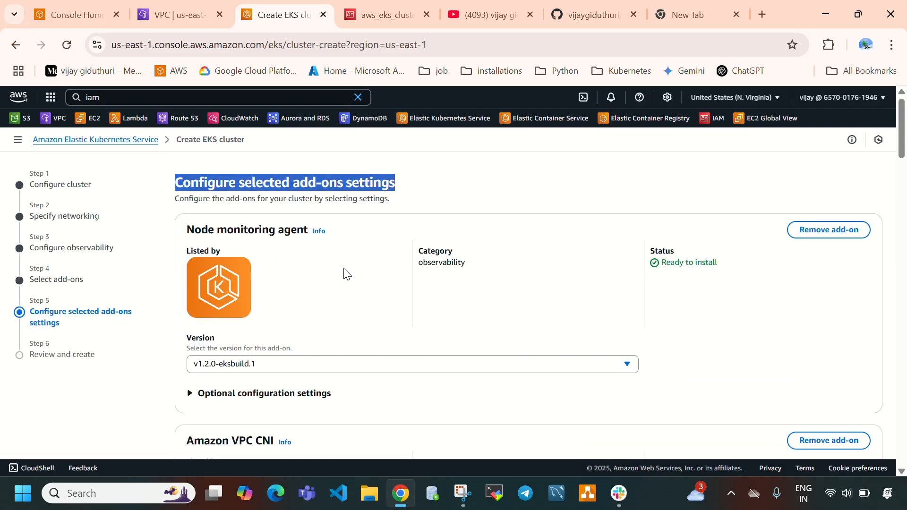
scroll(344, 273, "down", 3)
scroll(344, 274, "up", 2)
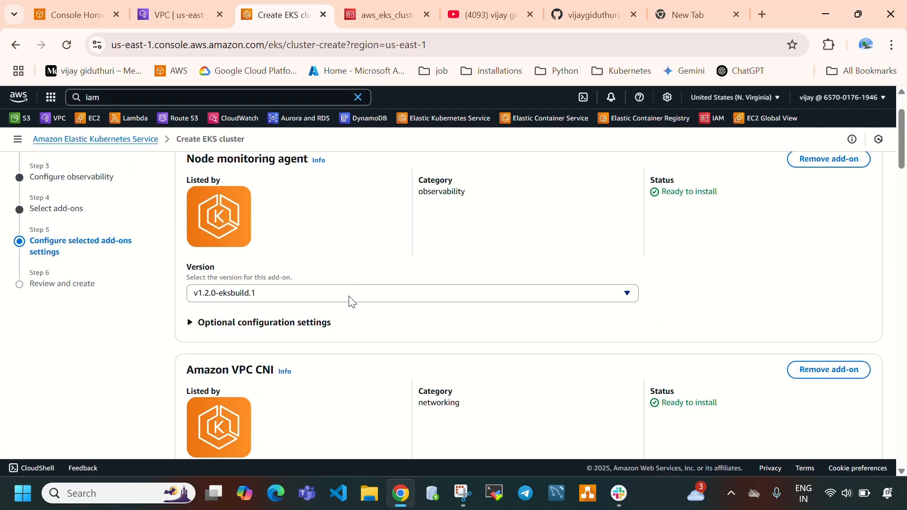
scroll(350, 301, "up", 2)
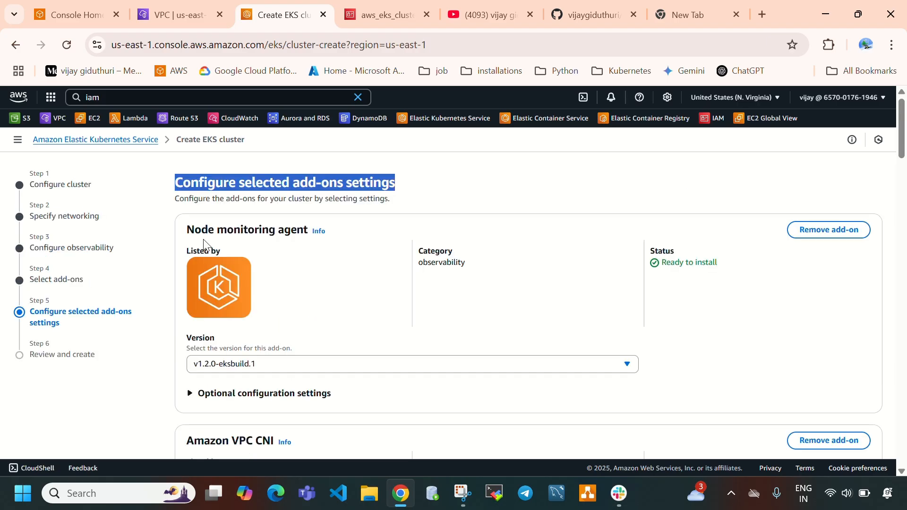
left_click_drag(193, 234, 304, 243)
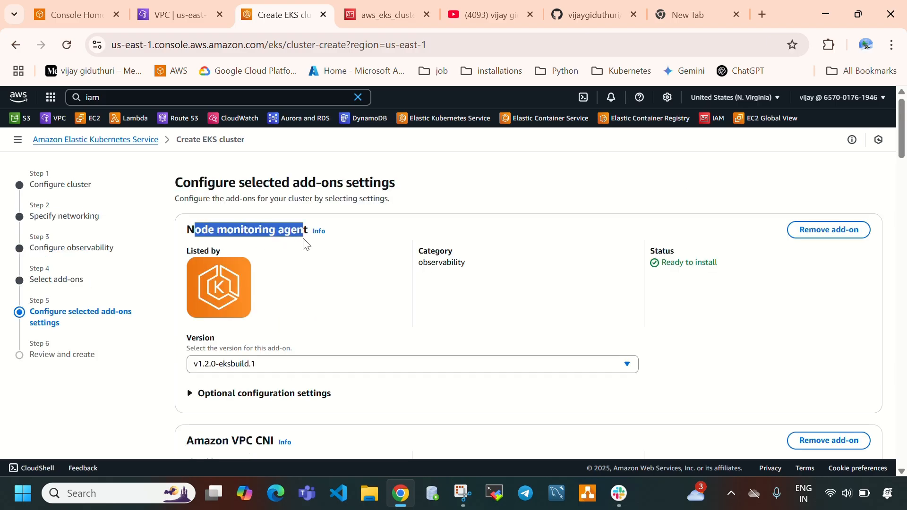
left_click(319, 366)
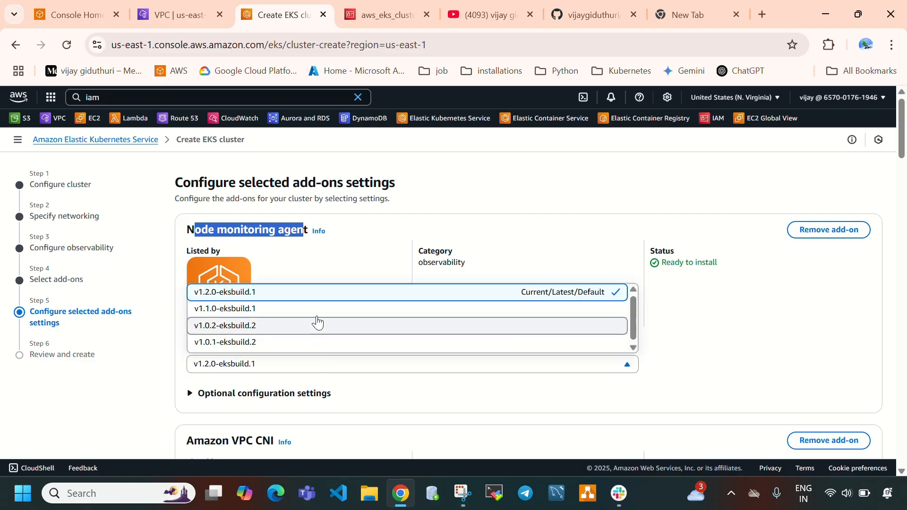
left_click(132, 406)
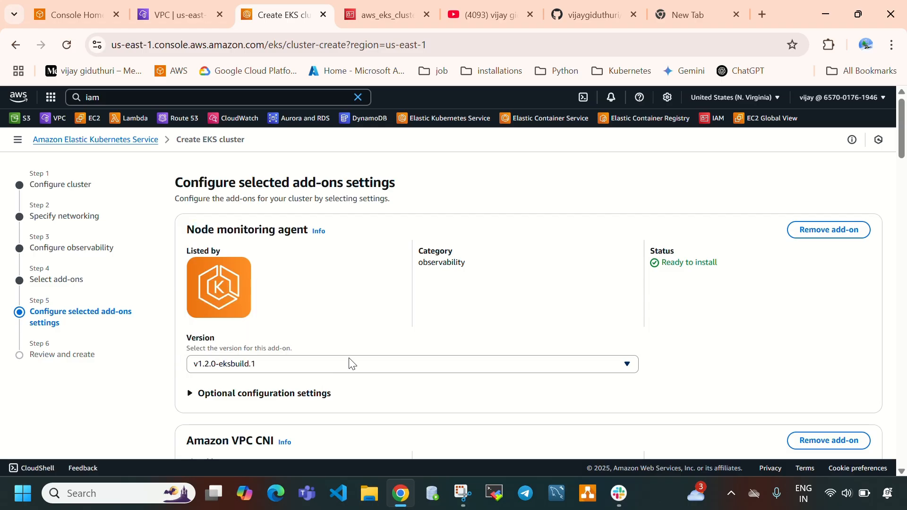
View the versions offered for the Amazon VPC CNI add-on without changing the chosen one.
scroll(351, 364, "down", 3)
scroll(331, 293, "down", 1)
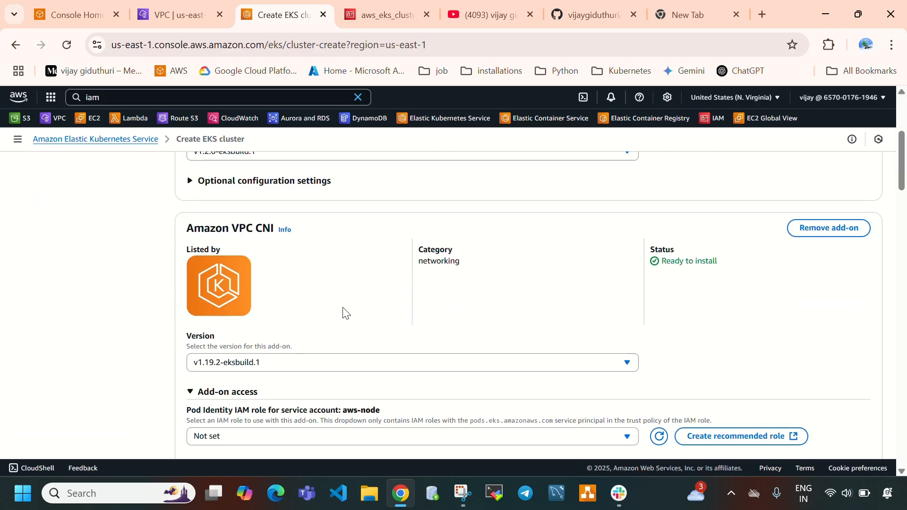
left_click(349, 368)
scroll(355, 288, "down", 6)
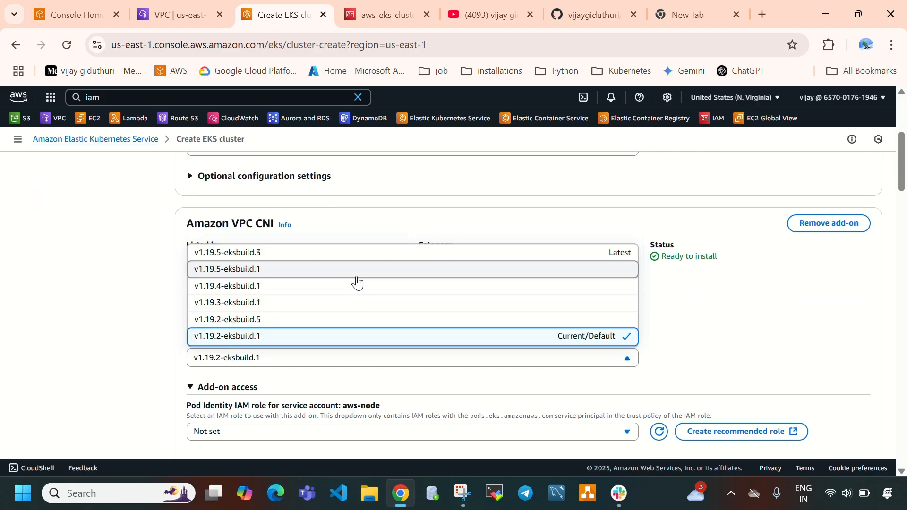
scroll(358, 301, "up", 4)
left_click(21, 307)
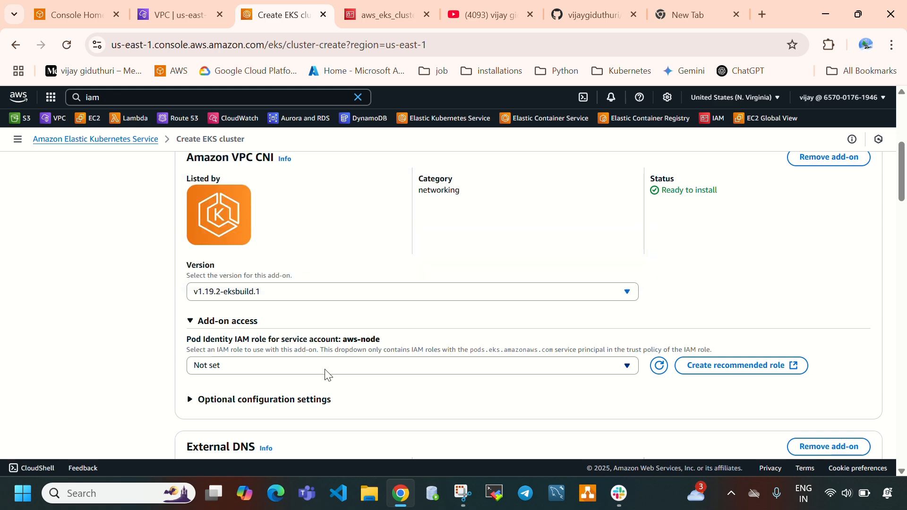
View the versions offered for the External DNS add-on, leaving its version and IAM role as they are.
scroll(331, 373, "down", 3)
scroll(373, 323, "down", 3)
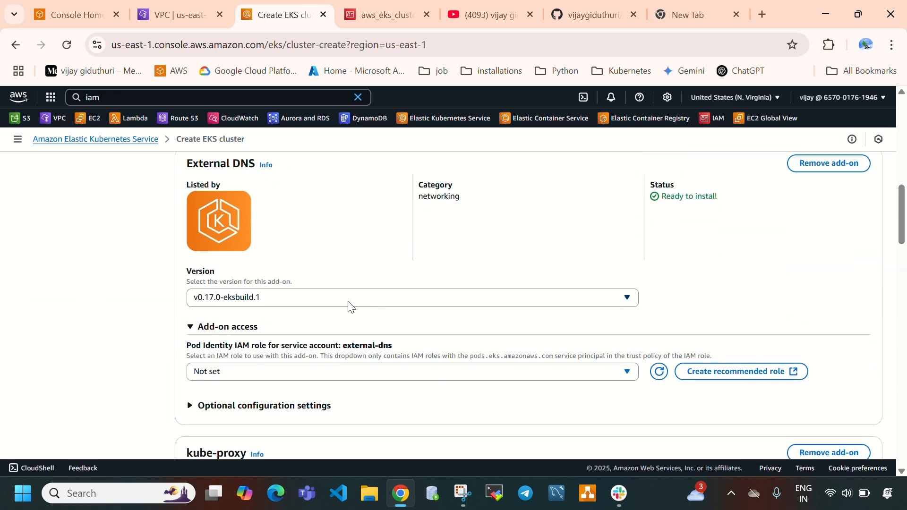
left_click(350, 306)
left_click(118, 328)
scroll(284, 371, "down", 3)
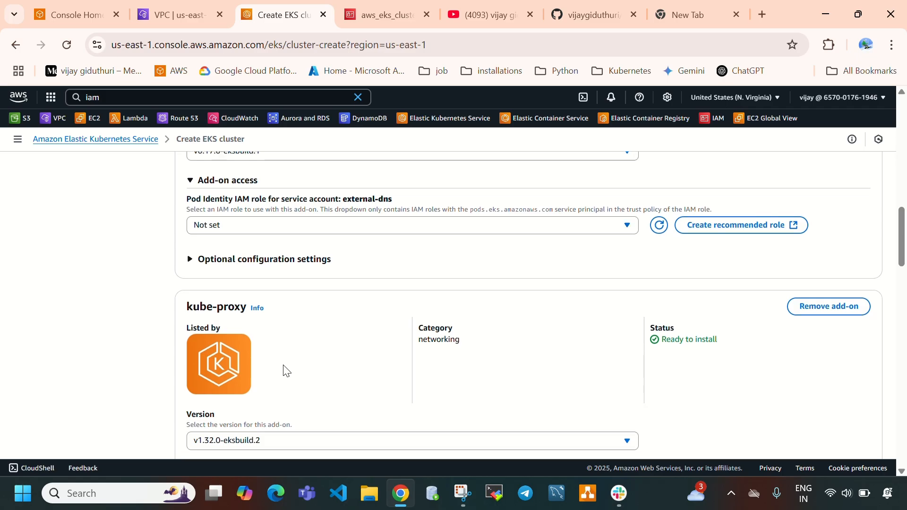
View the versions offered for the Amazon EFS CSI Driver add-on without changing the chosen one.
scroll(285, 371, "down", 10)
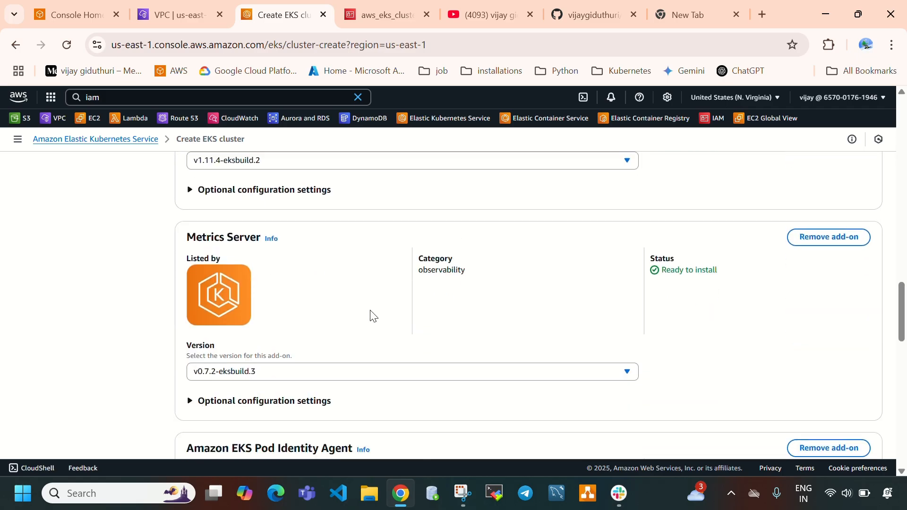
scroll(395, 296, "down", 10)
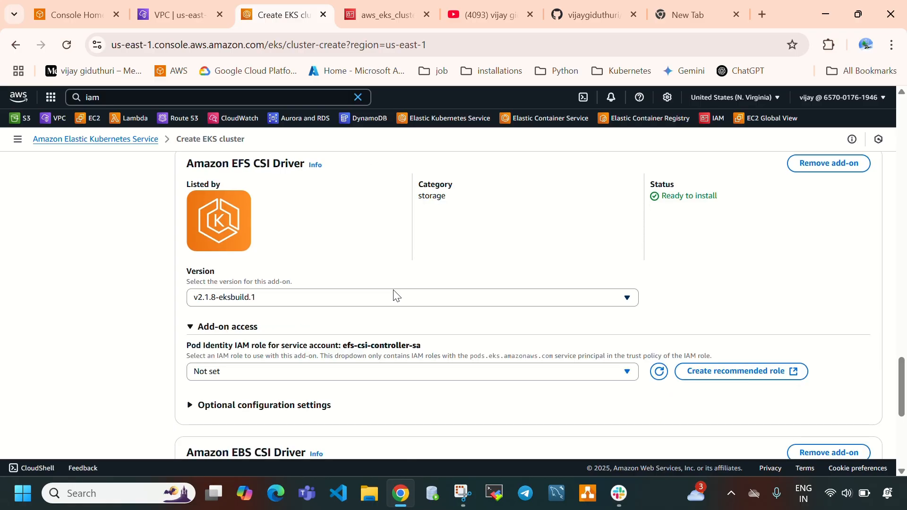
left_click(336, 304)
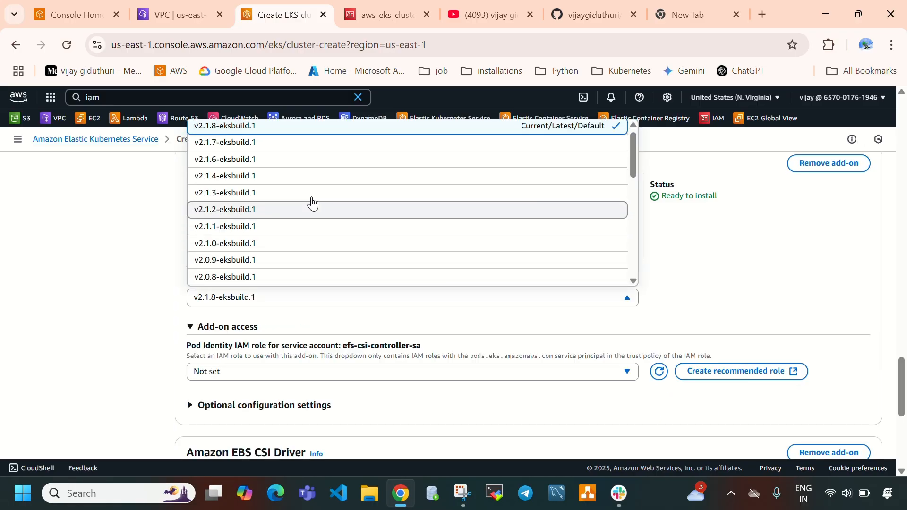
left_click(102, 293)
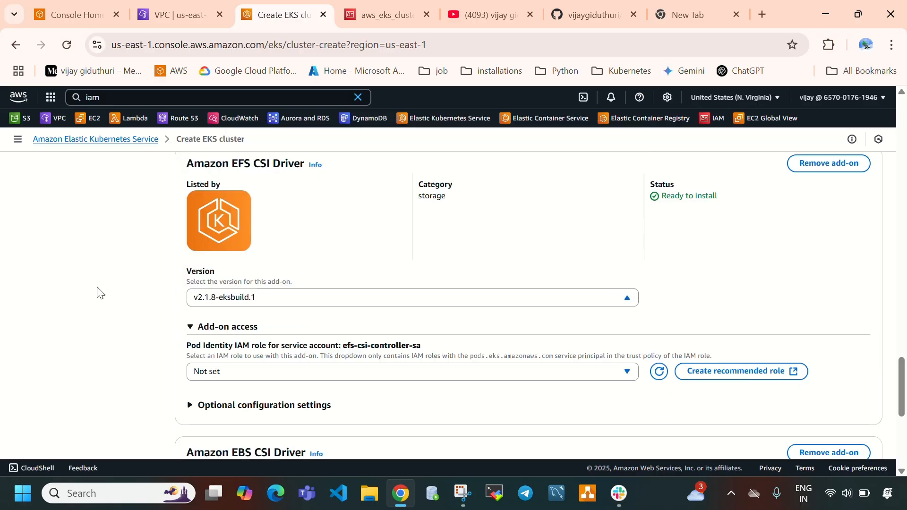
Keep the remaining add-ons' default versions and unset IAM roles, including the Amazon EBS CSI Driver's, and proceed to the final review.
scroll(470, 318, "down", 5)
scroll(439, 329, "down", 2)
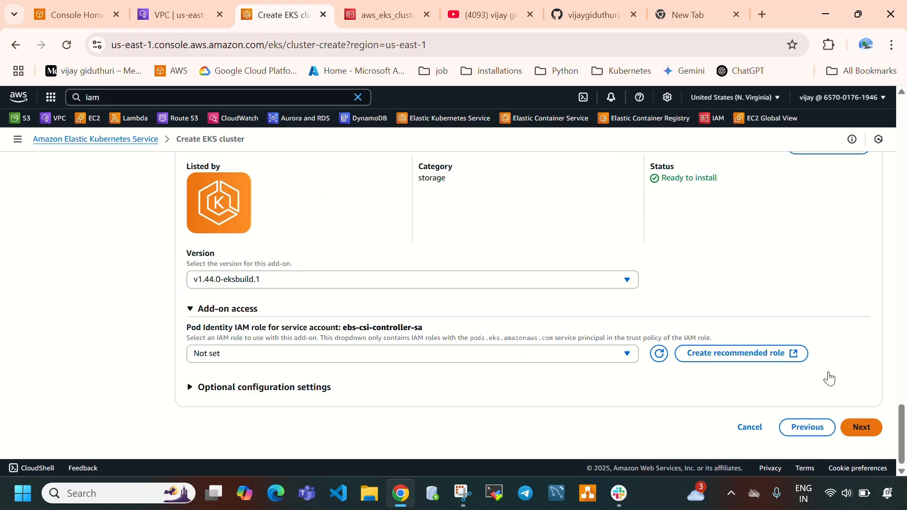
scroll(348, 332, "up", 5)
scroll(348, 332, "down", 5)
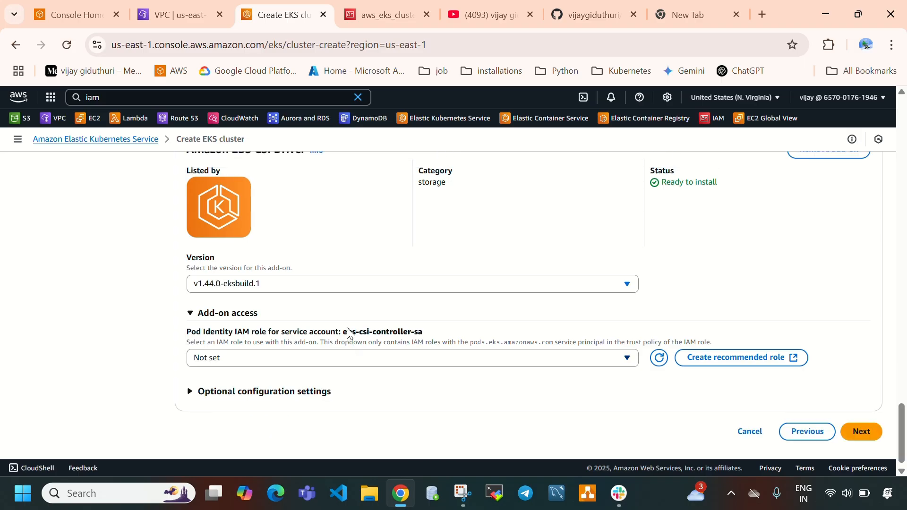
scroll(349, 333, "up", 18)
scroll(348, 333, "down", 6)
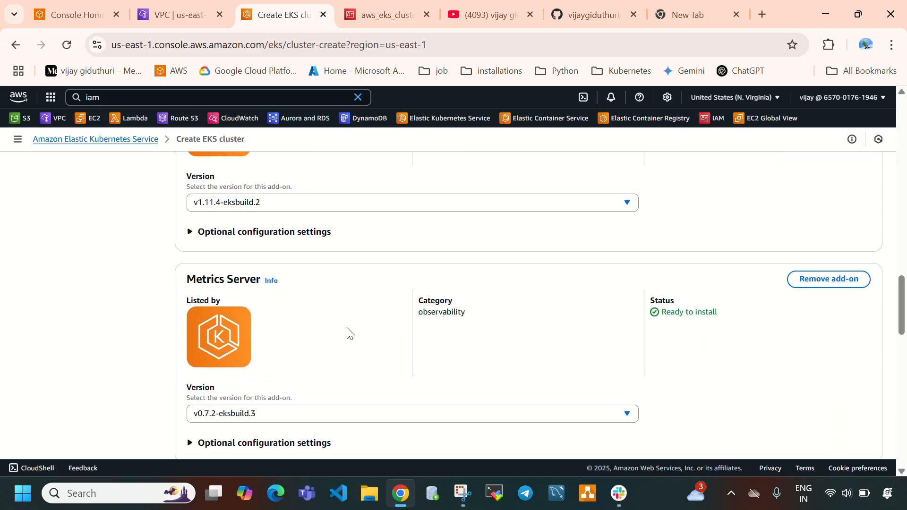
scroll(348, 334, "down", 8)
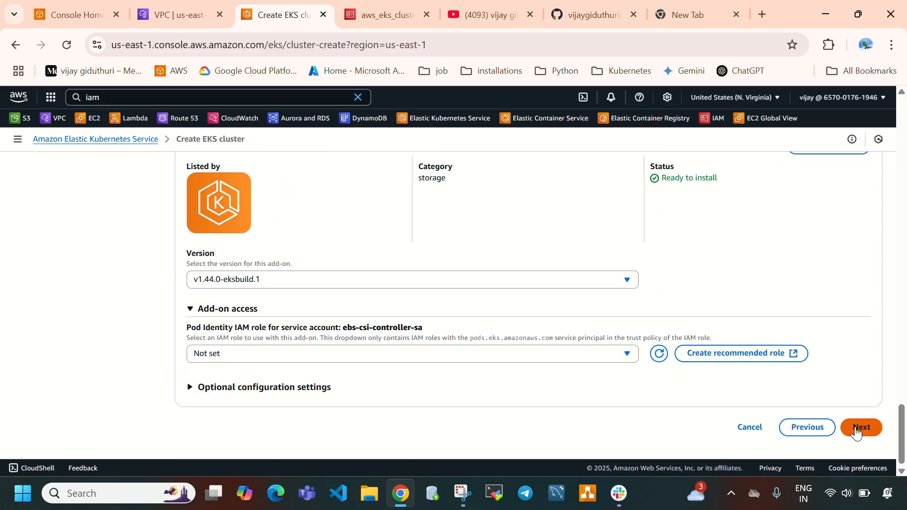
left_click(858, 430)
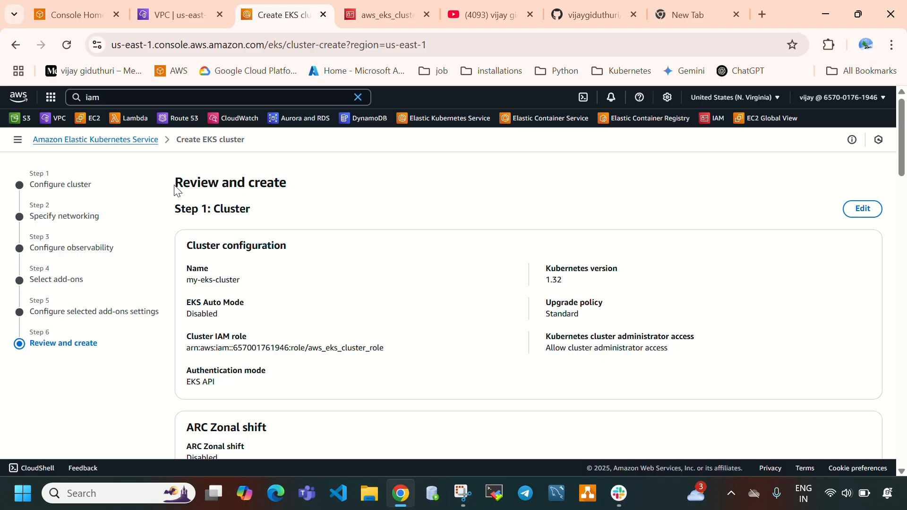
Review the cluster configuration: name, Kubernetes version, EKS Auto Mode, upgrade policy, administrator access and cluster IAM role.
left_click_drag(195, 189, 273, 202)
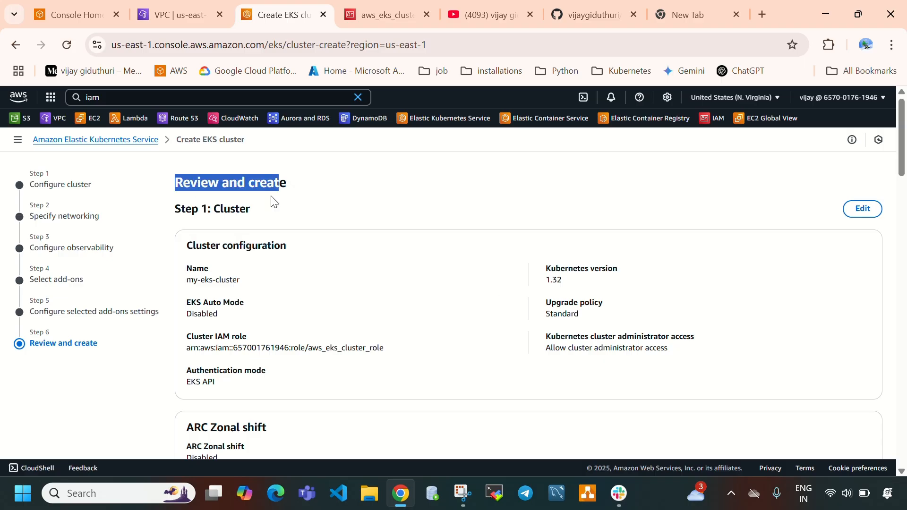
left_click_drag(214, 206, 255, 217)
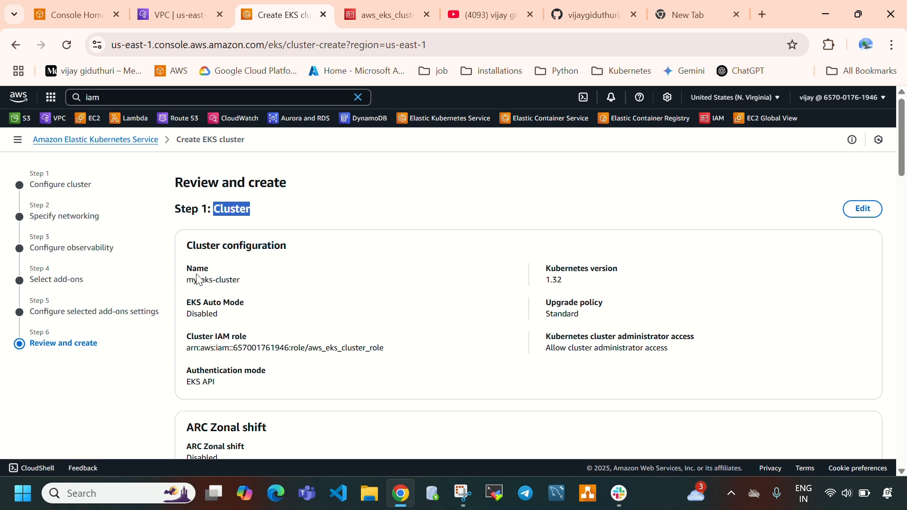
left_click_drag(188, 280, 246, 287)
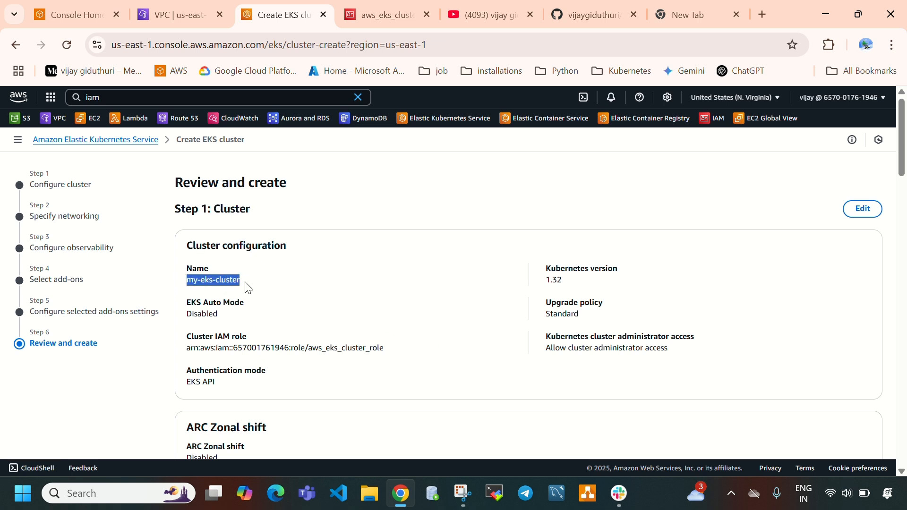
left_click(548, 282)
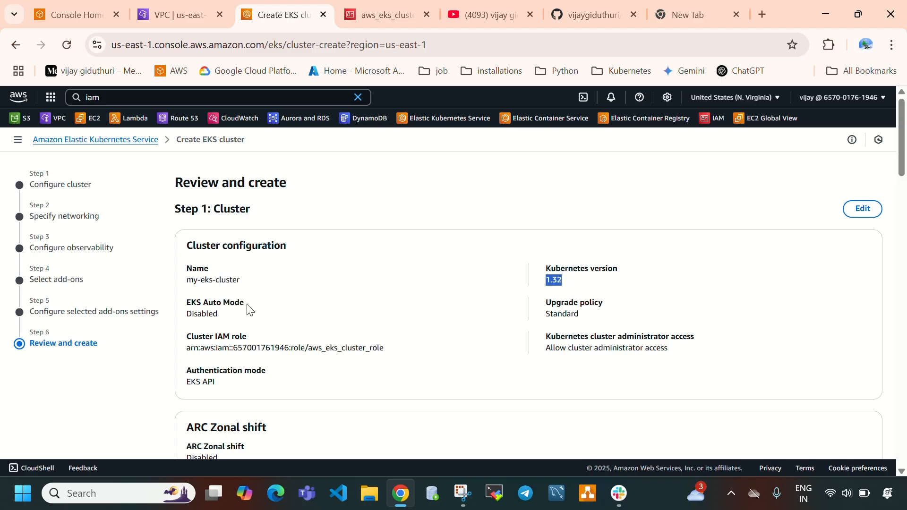
left_click_drag(238, 323, 193, 315)
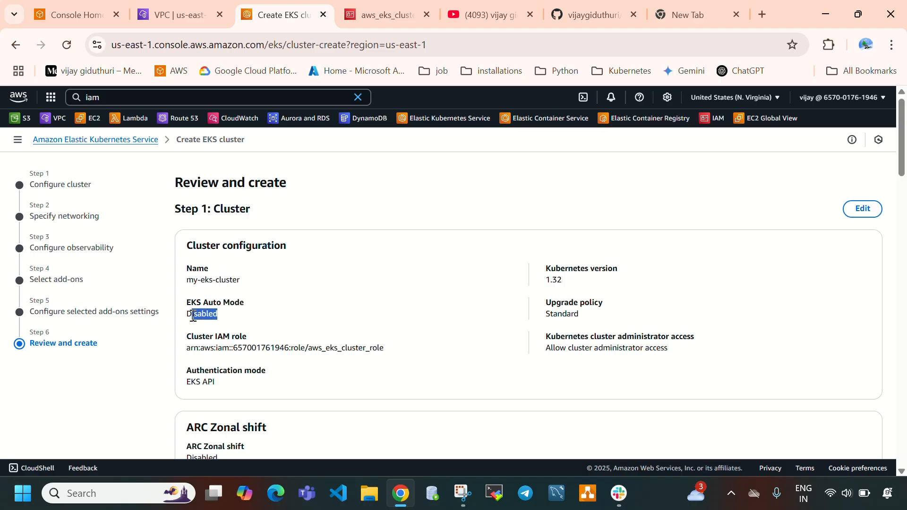
left_click_drag(580, 315, 551, 316)
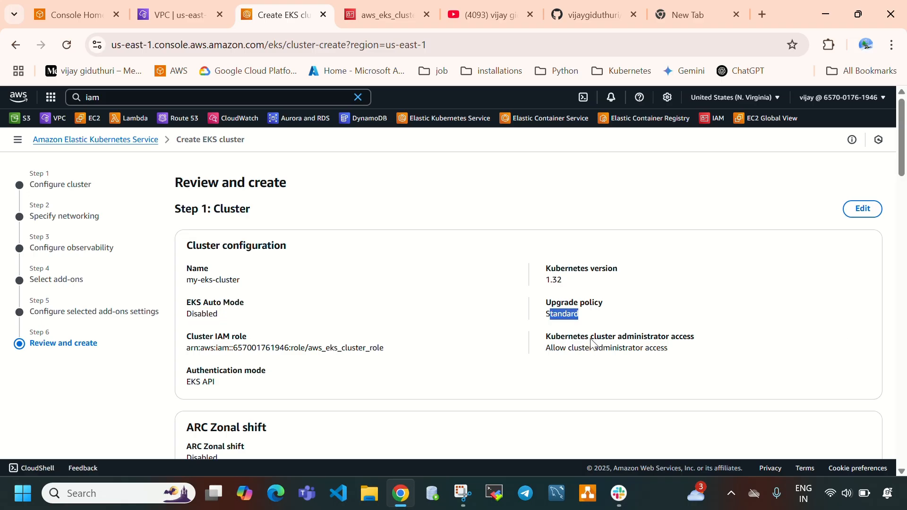
left_click_drag(671, 350, 548, 345)
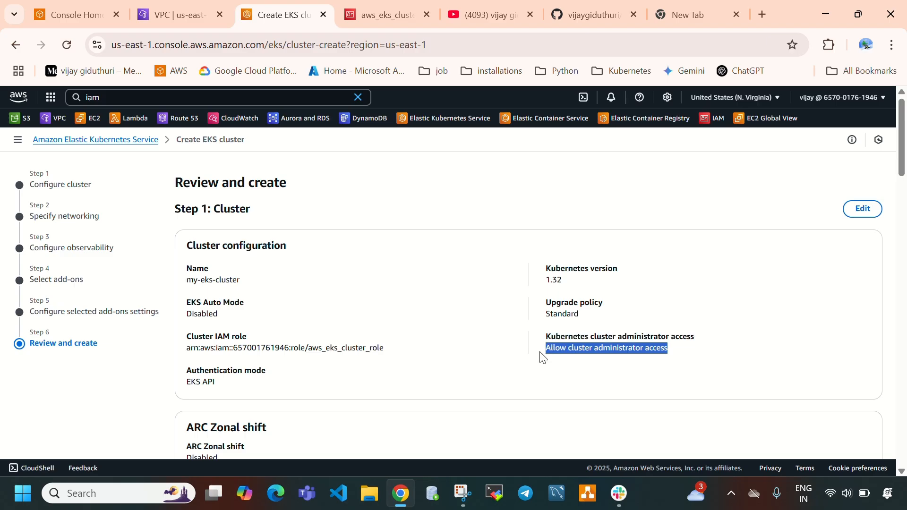
left_click_drag(384, 348, 187, 350)
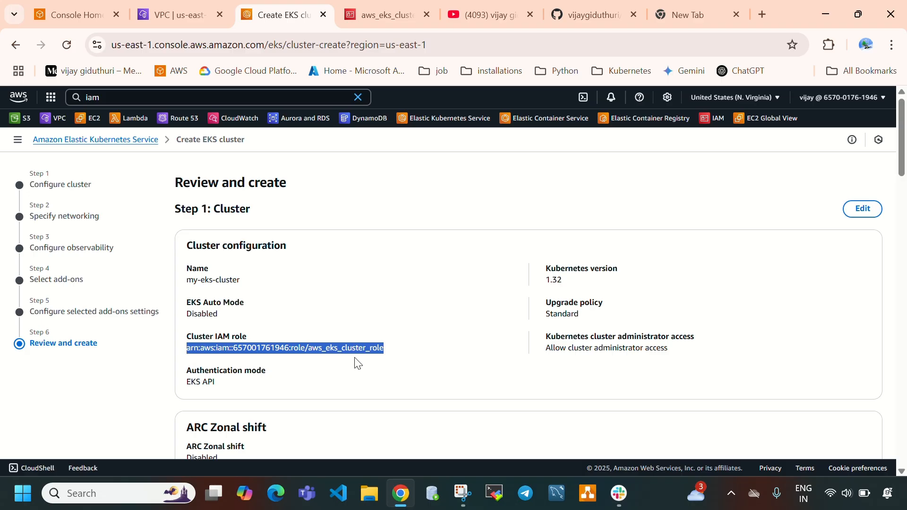
Review the cluster's networking, endpoint access and control plane log settings in the creation summary.
scroll(356, 363, "down", 9)
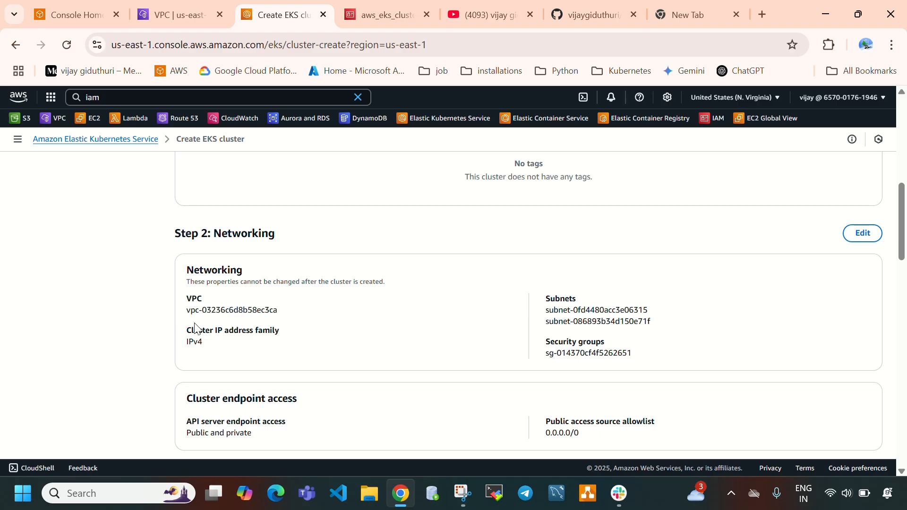
left_click_drag(188, 311, 292, 317)
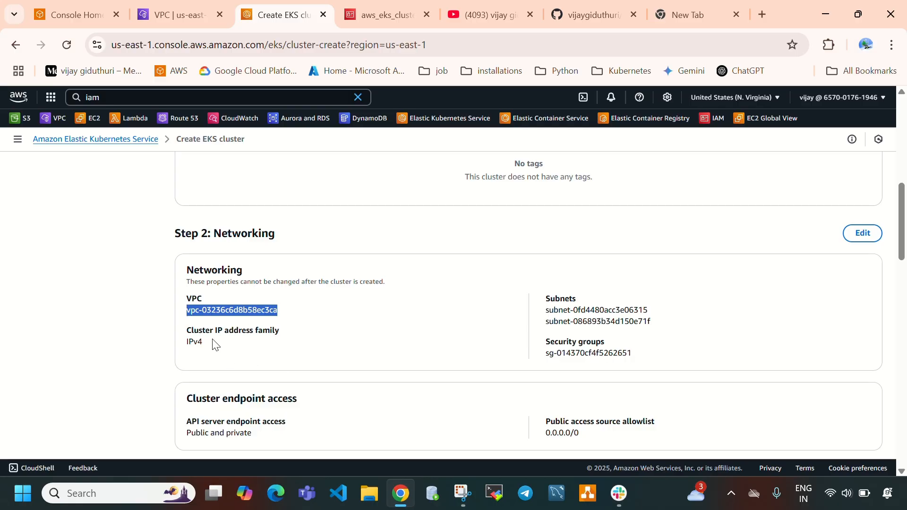
scroll(347, 359, "down", 3)
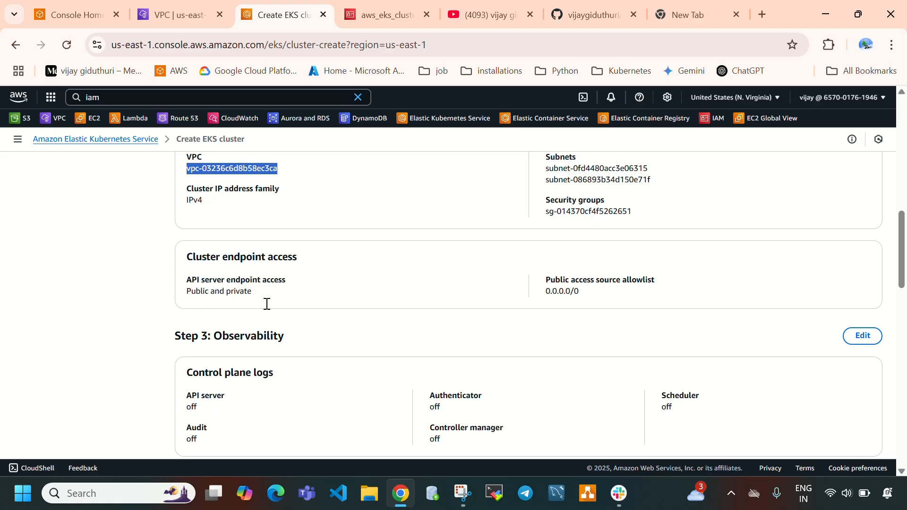
scroll(266, 304, "down", 3)
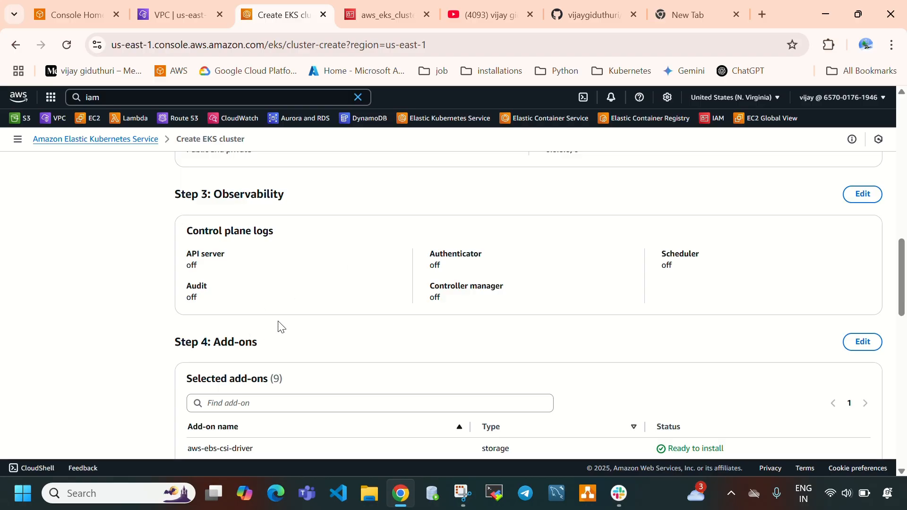
Review the list of selected add-ons with their types and installation status in the creation summary.
scroll(322, 328, "down", 5)
scroll(355, 324, "up", 2)
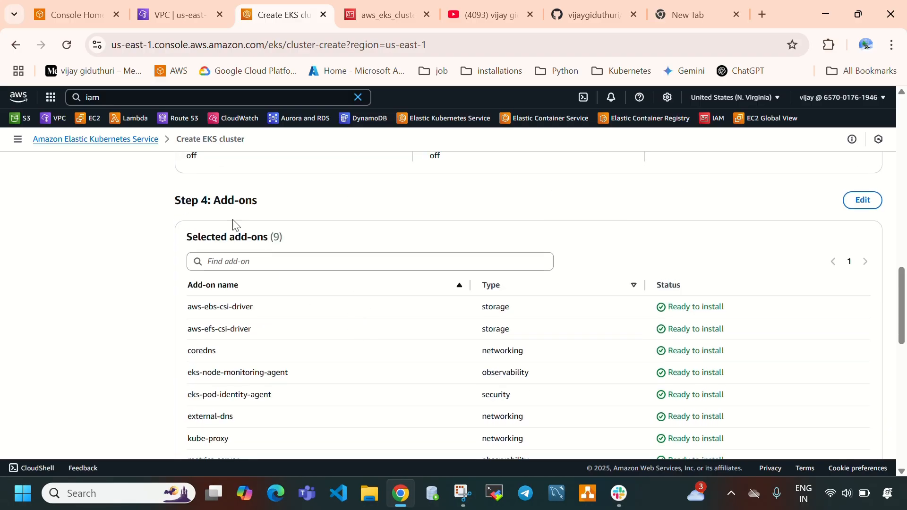
scroll(263, 344, "down", 4)
scroll(250, 312, "up", 3)
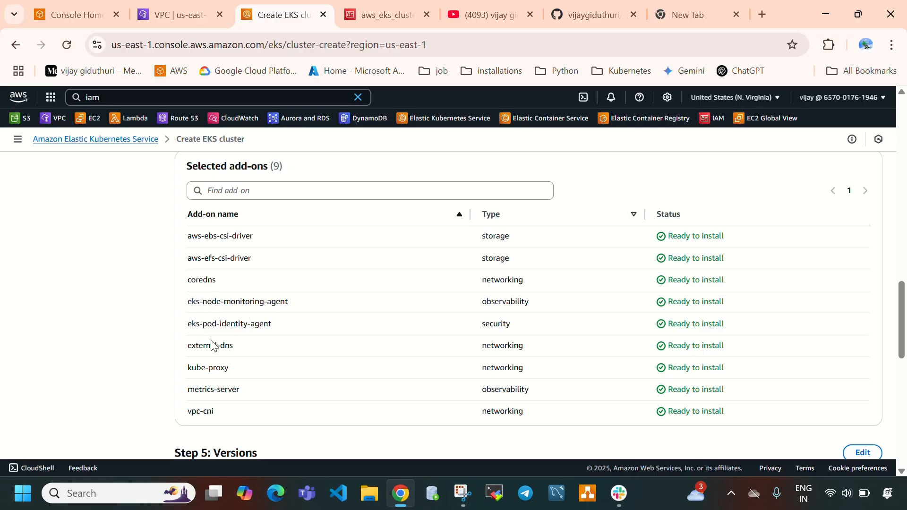
scroll(242, 344, "down", 1)
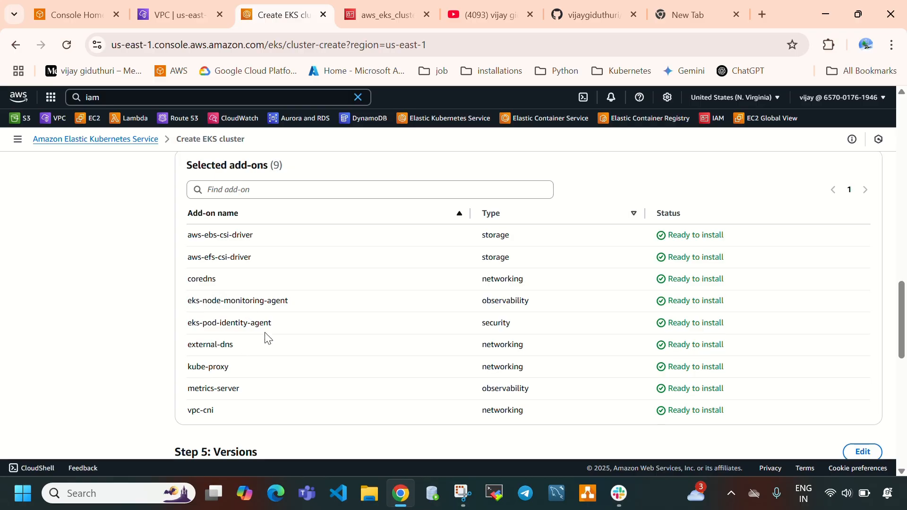
scroll(267, 339, "down", 2)
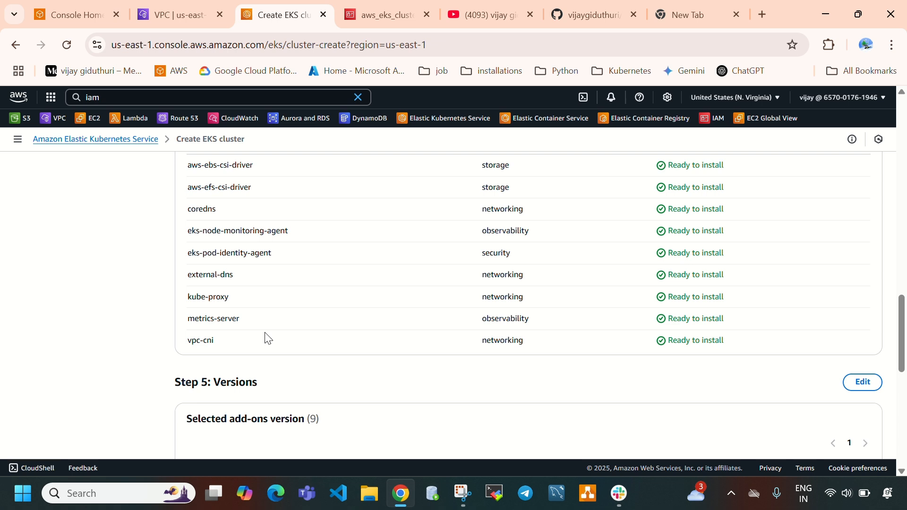
scroll(249, 288, "up", 2)
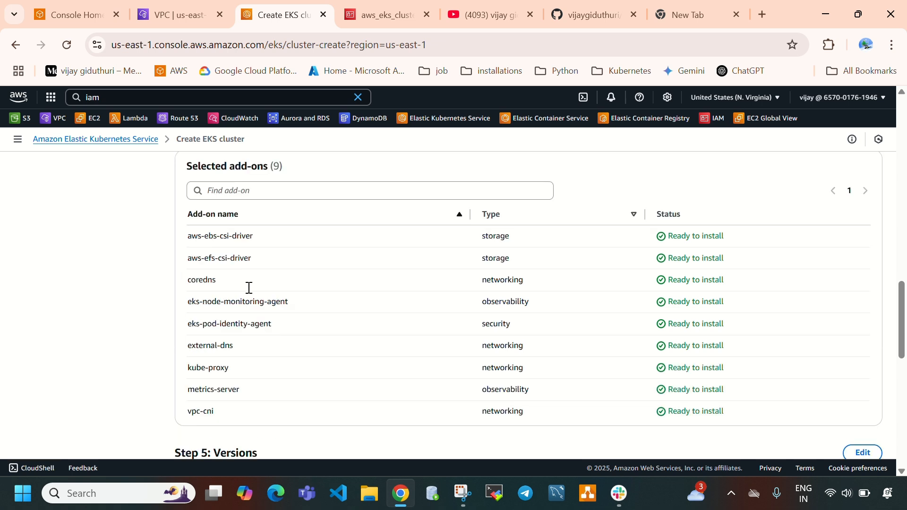
scroll(331, 293, "down", 2)
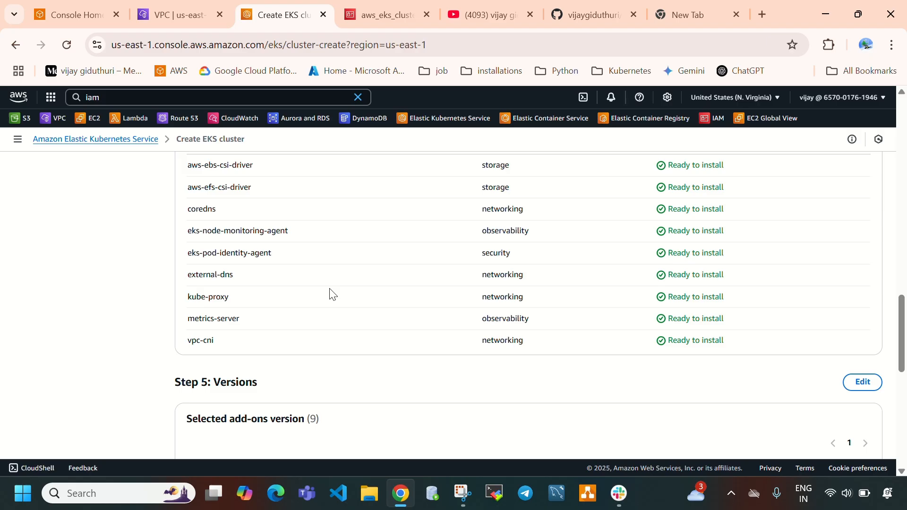
Check the selected add-ons' versions and EKS Pod Identity entries, and create the cluster.
scroll(331, 294, "down", 5)
scroll(616, 297, "down", 3)
scroll(628, 237, "up", 2)
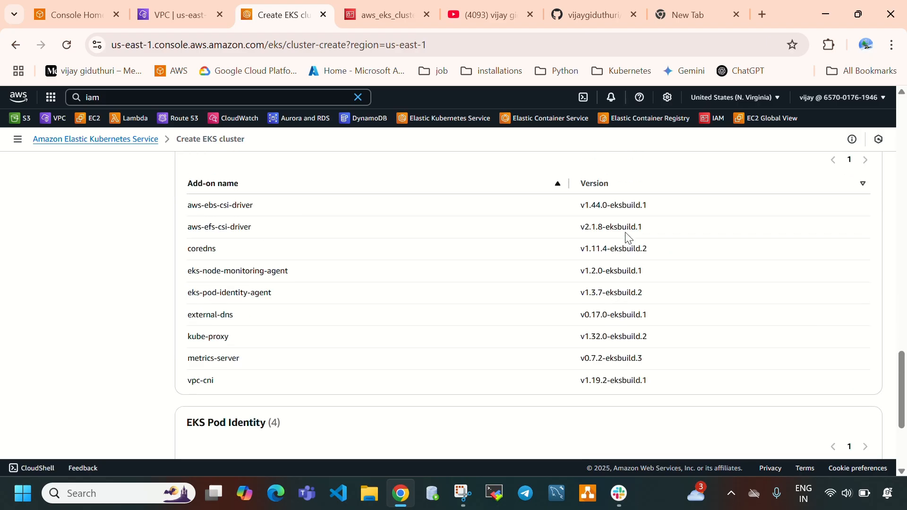
scroll(605, 270, "up", 2)
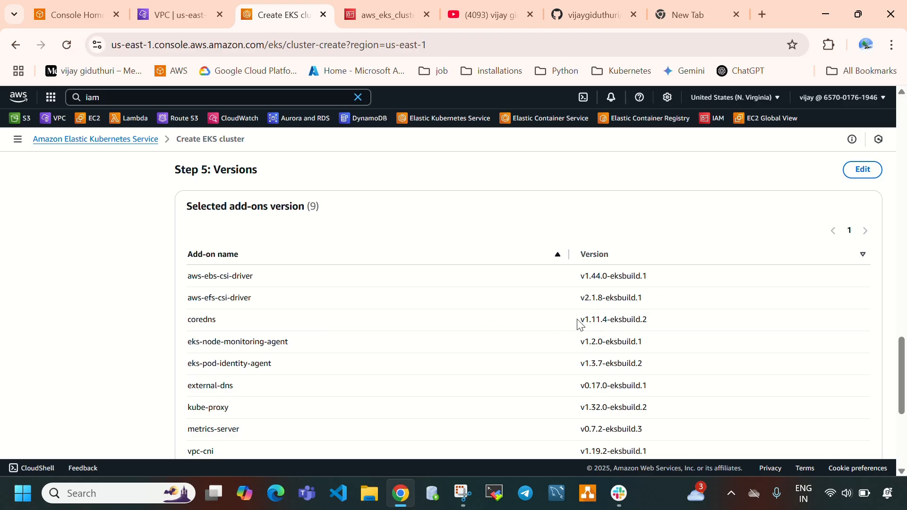
scroll(608, 366, "down", 1)
scroll(609, 366, "down", 3)
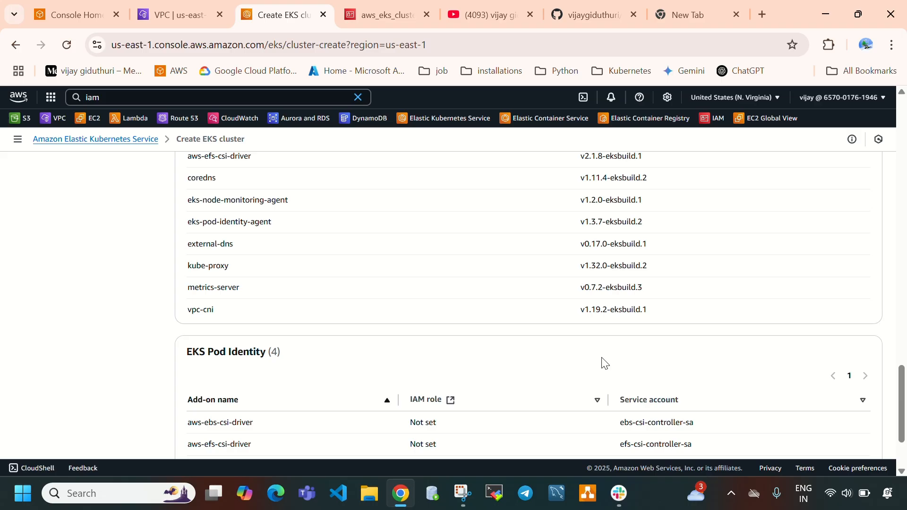
scroll(525, 377, "down", 2)
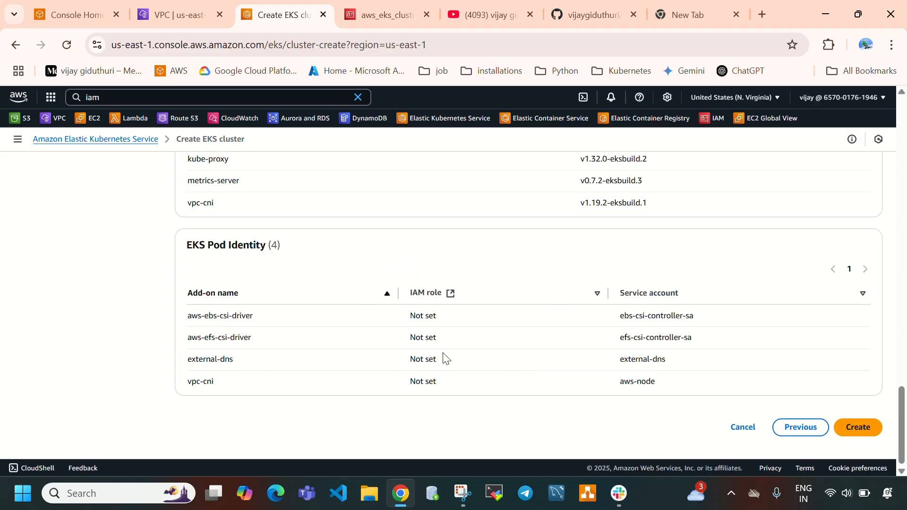
left_click(858, 439)
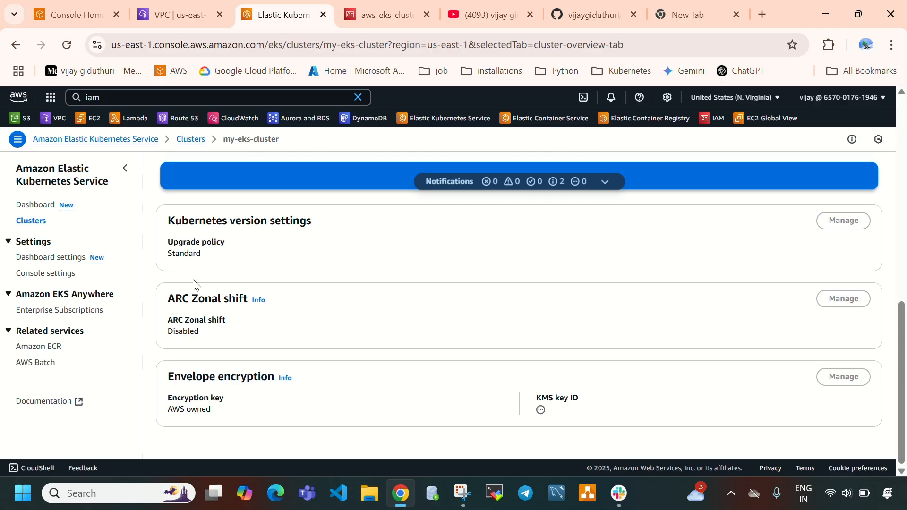
Check the status of my-eks-cluster in its cluster info, waiting for the creation to finish.
scroll(319, 292, "up", 3)
scroll(317, 322, "up", 5)
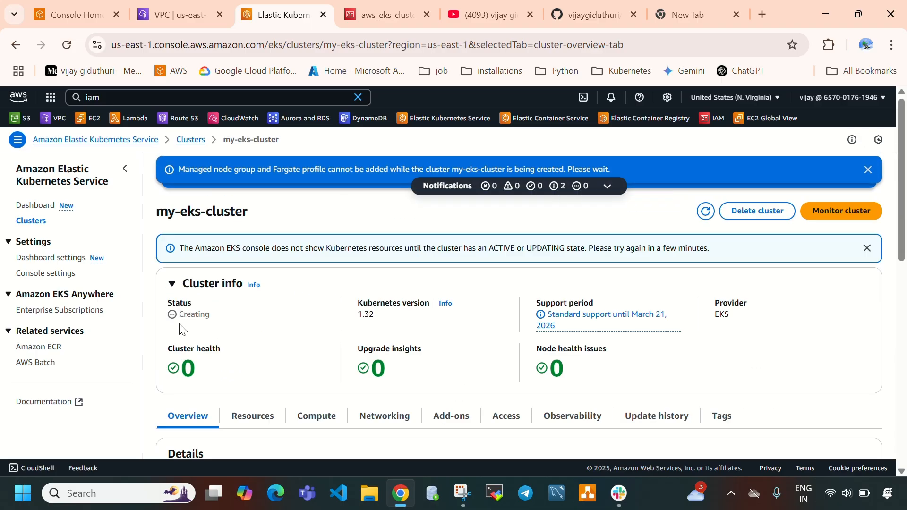
left_click_drag(179, 315, 208, 326)
left_click(272, 318)
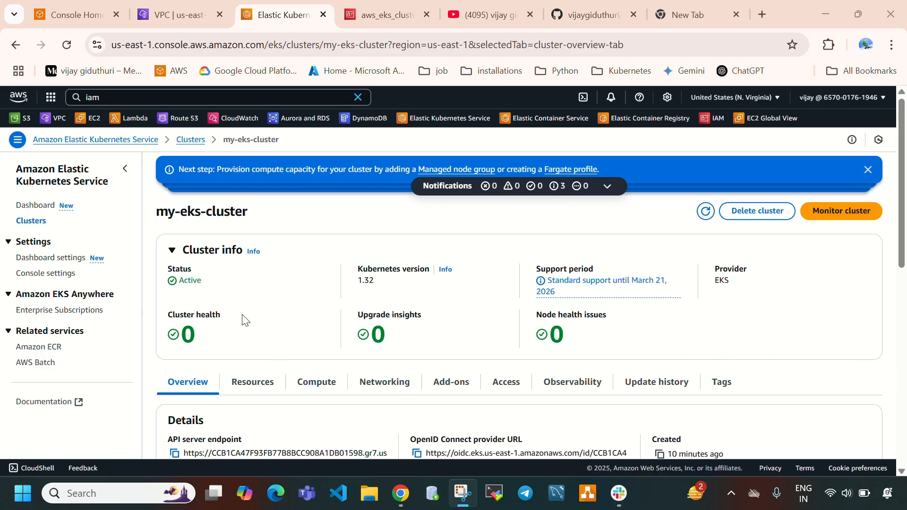
left_click_drag(180, 280, 202, 279)
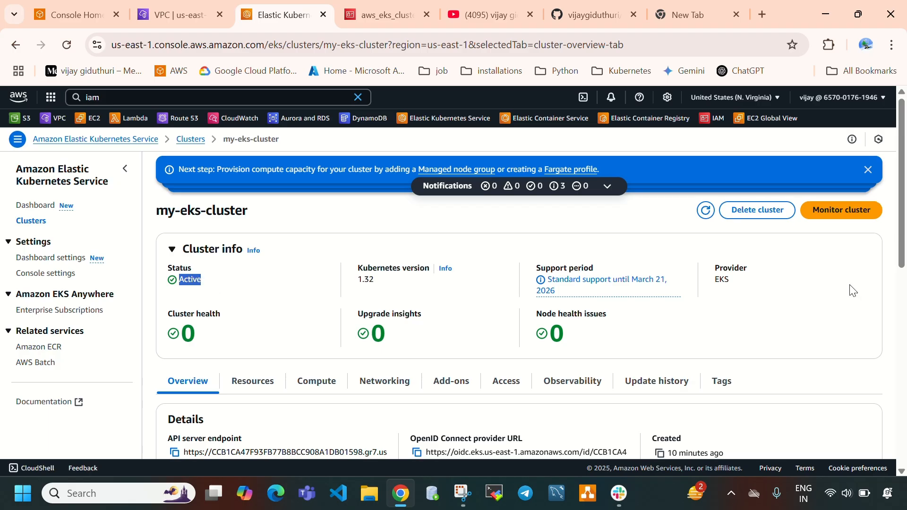
Examine the cluster's overview details, including creation time, API server endpoint, platform version, cluster IAM role and EKS Auto Mode settings.
scroll(831, 302, "down", 3)
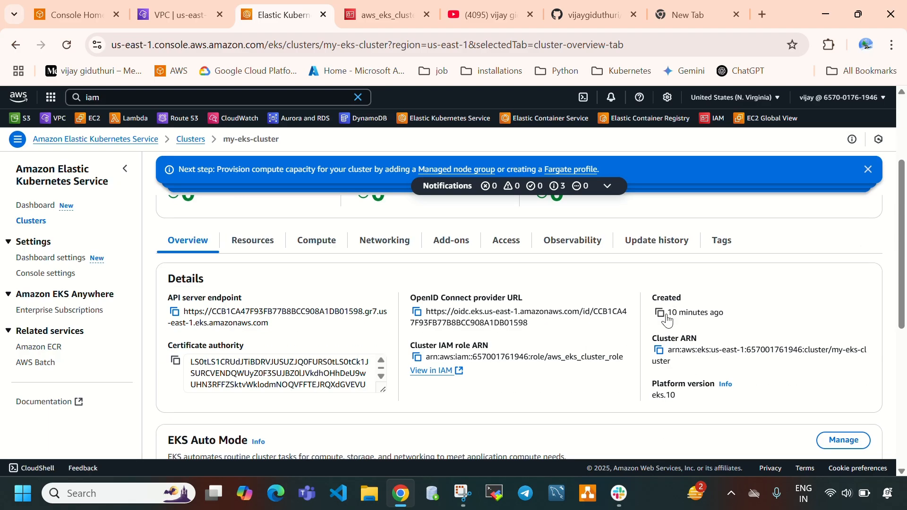
left_click_drag(727, 314, 671, 315)
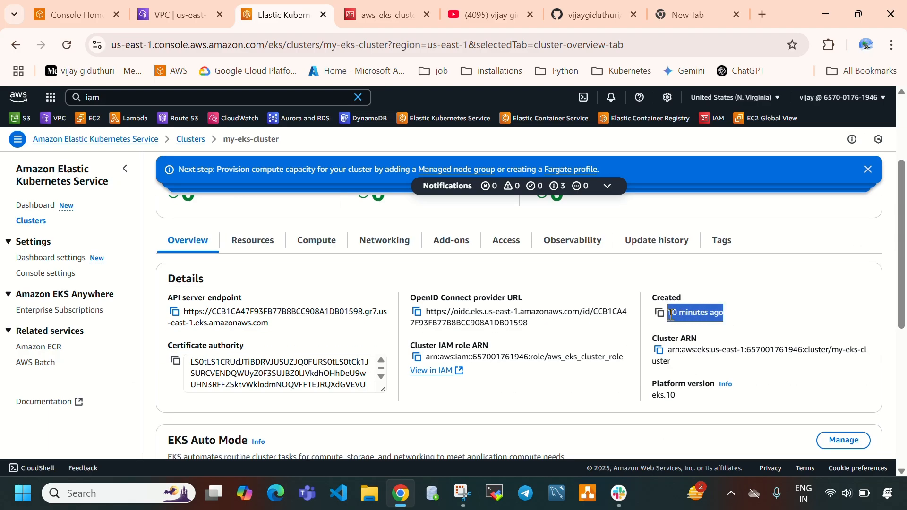
scroll(675, 303, "up", 3)
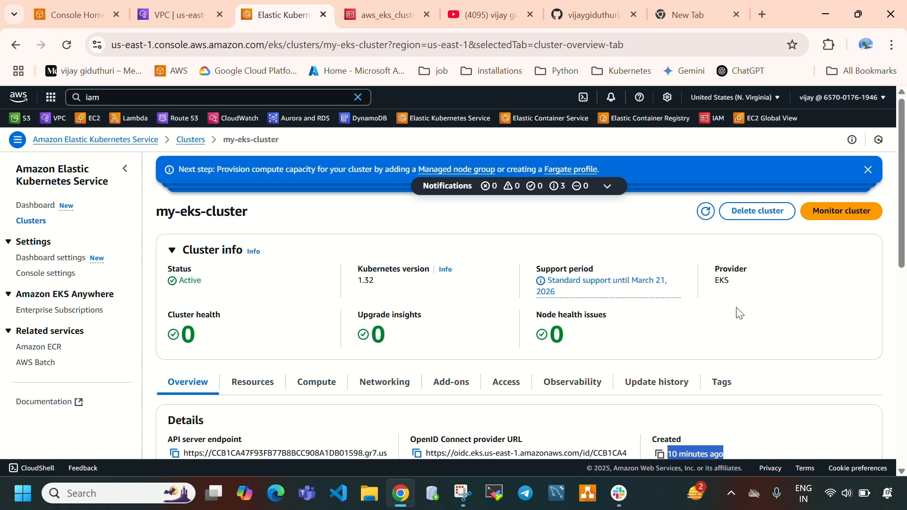
scroll(434, 345, "down", 3)
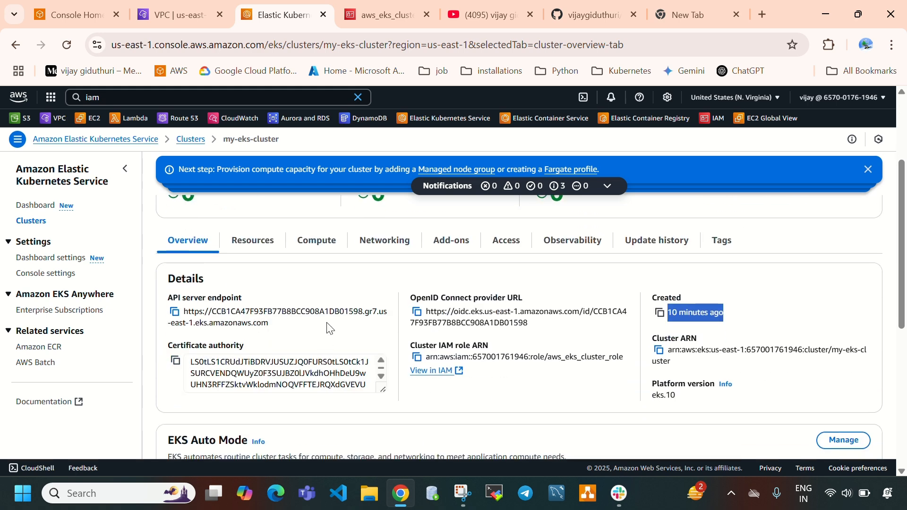
triple_click(183, 299)
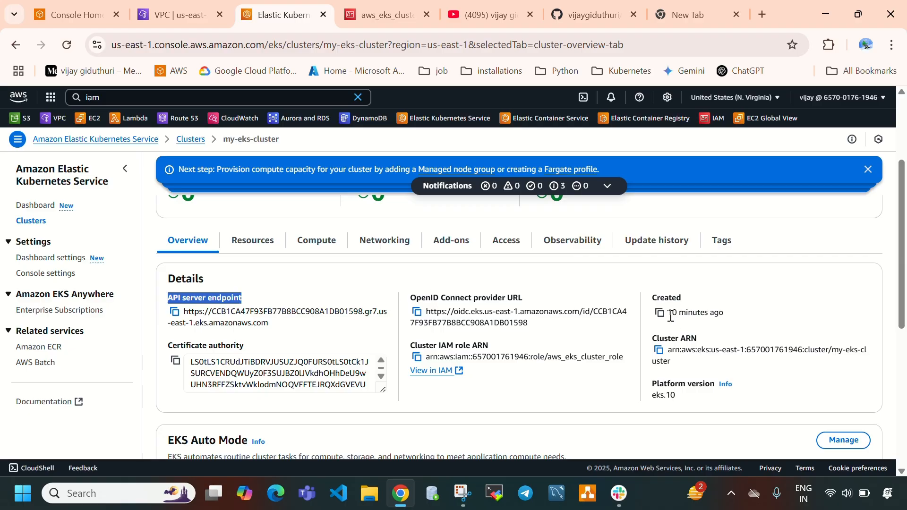
left_click_drag(670, 313, 731, 317)
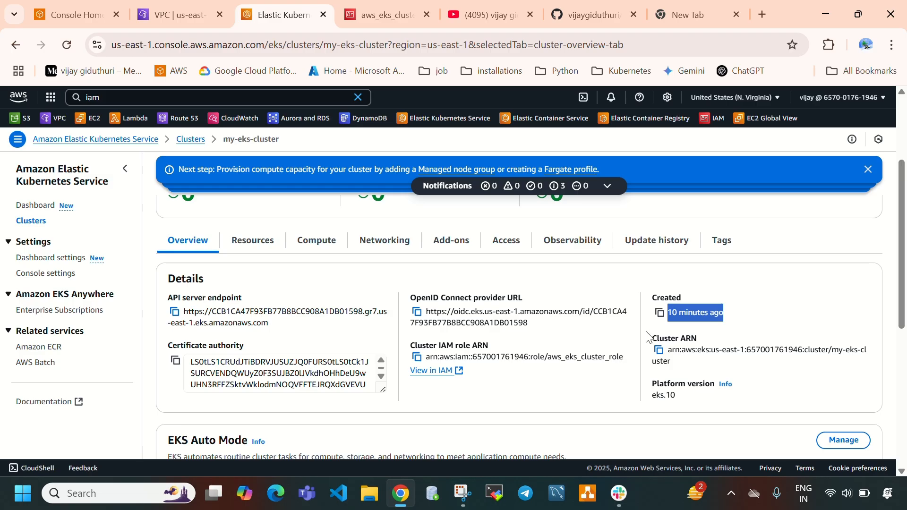
left_click_drag(652, 384, 691, 384)
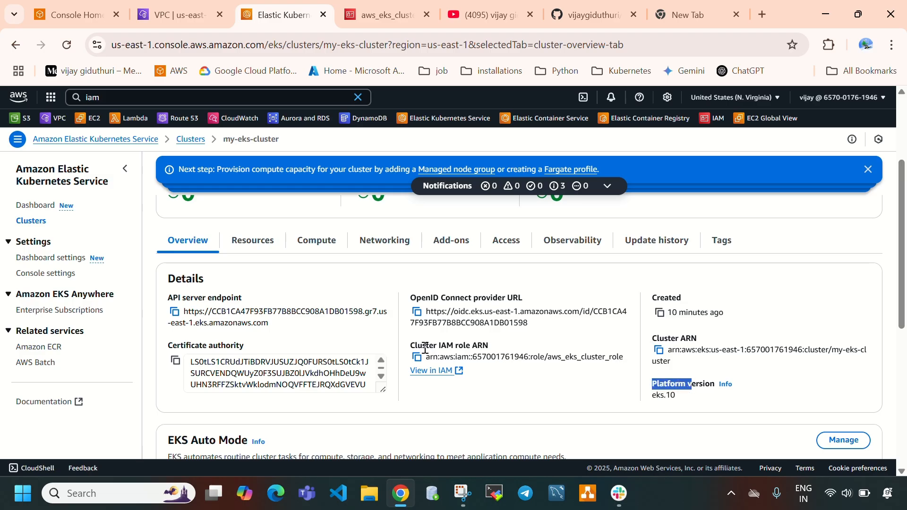
left_click_drag(422, 347, 463, 347)
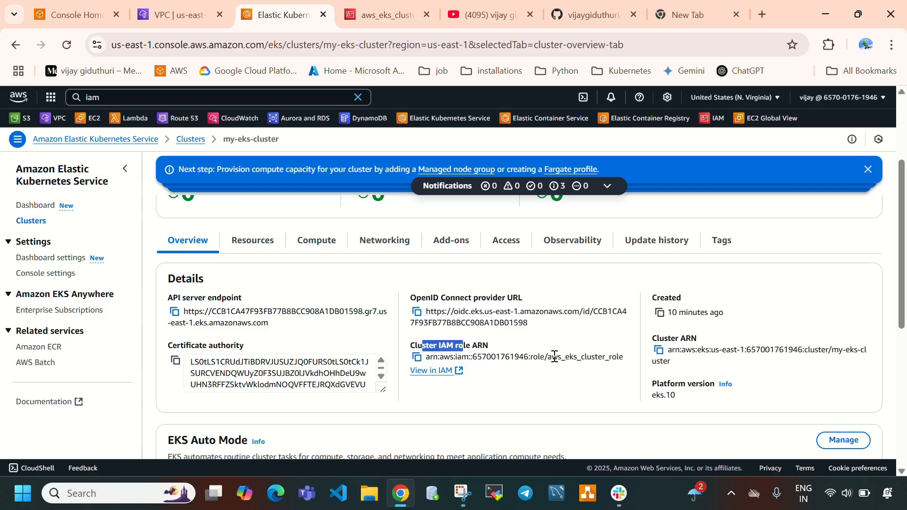
left_click_drag(552, 357, 626, 366)
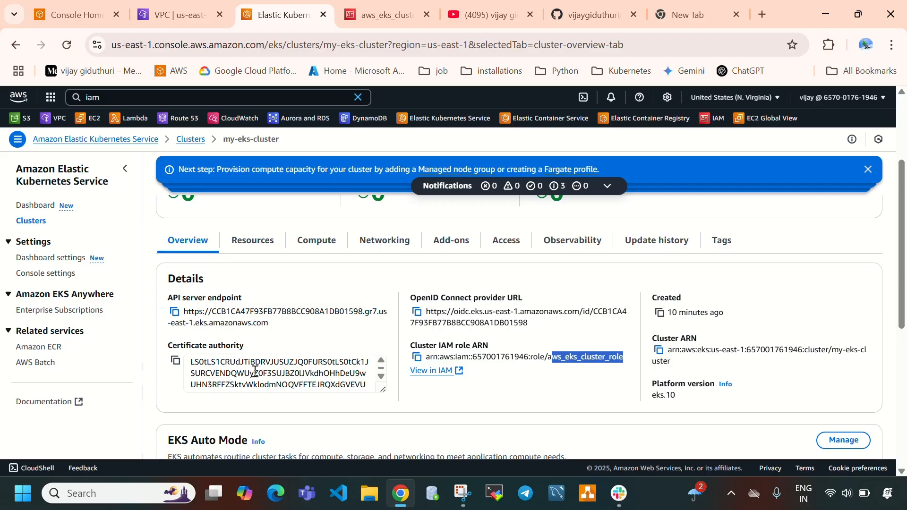
scroll(256, 371, "down", 5)
scroll(522, 384, "down", 2)
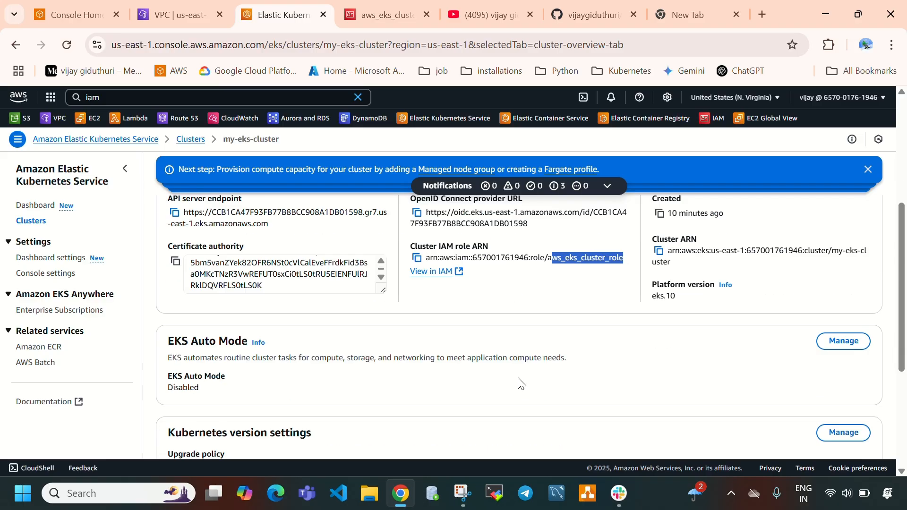
scroll(521, 384, "down", 4)
Start adding a node group in the compute settings of my-eks-cluster.
scroll(521, 384, "up", 10)
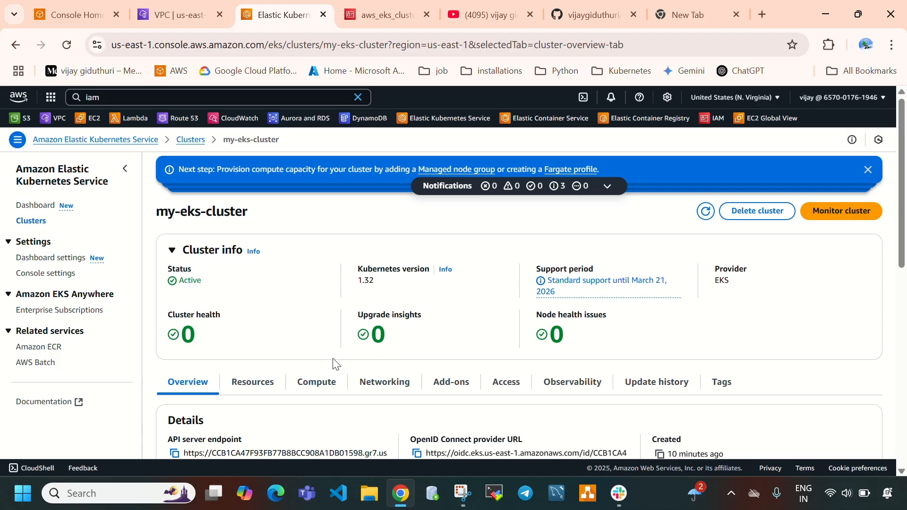
left_click(316, 391)
scroll(538, 331, "down", 4)
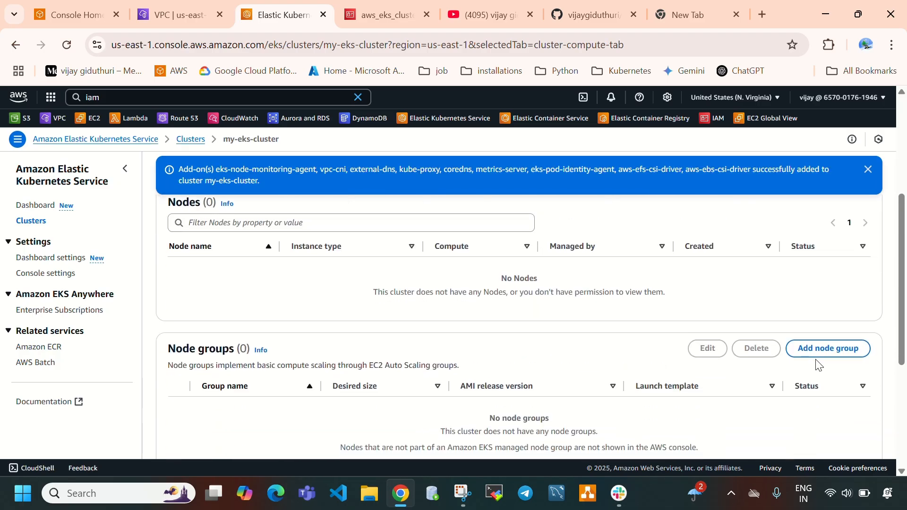
scroll(817, 365, "up", 2)
scroll(817, 365, "down", 4)
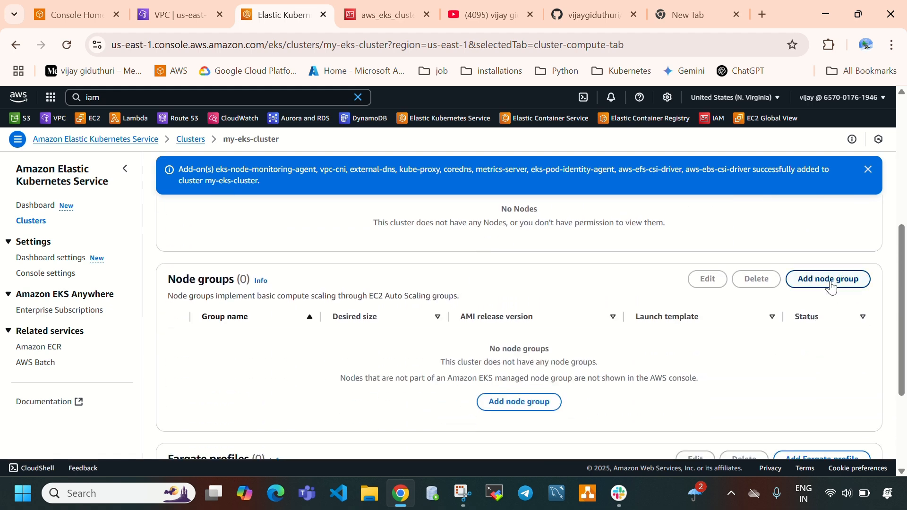
left_click(831, 283)
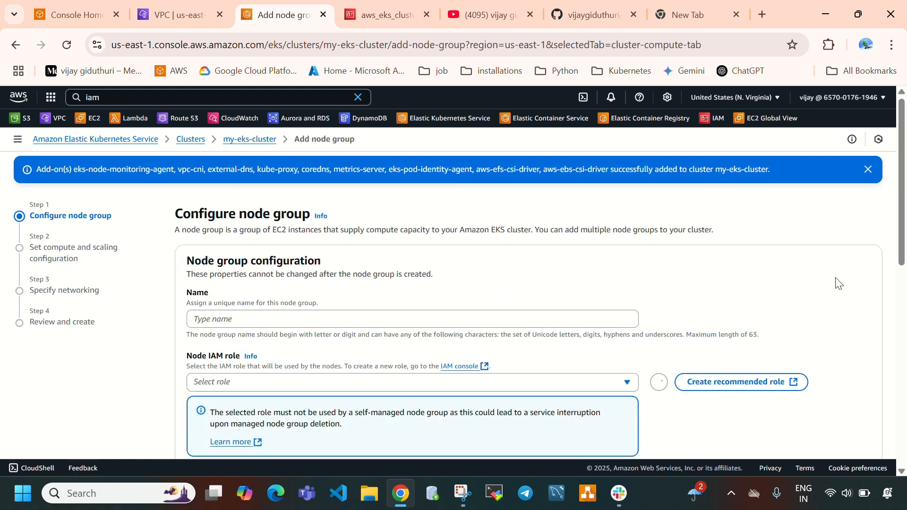
Name the node group eks-node-group.
left_click(318, 317)
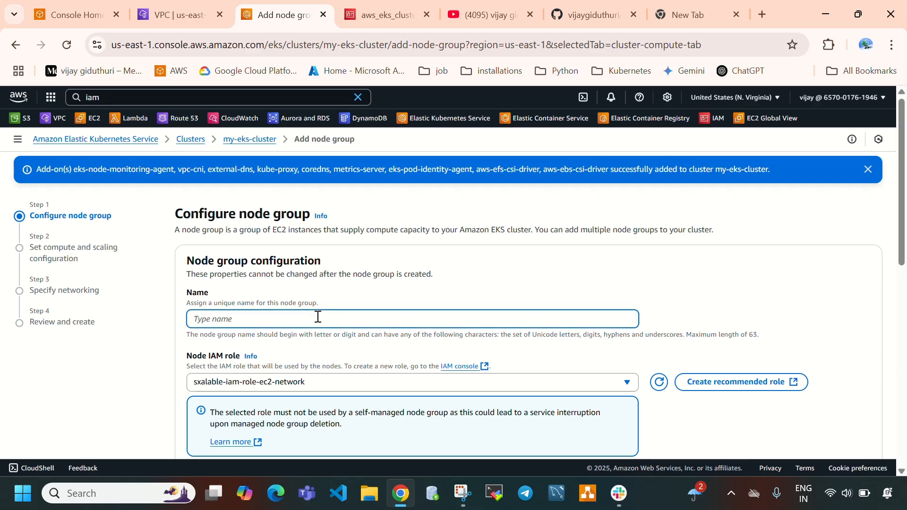
type("my-no")
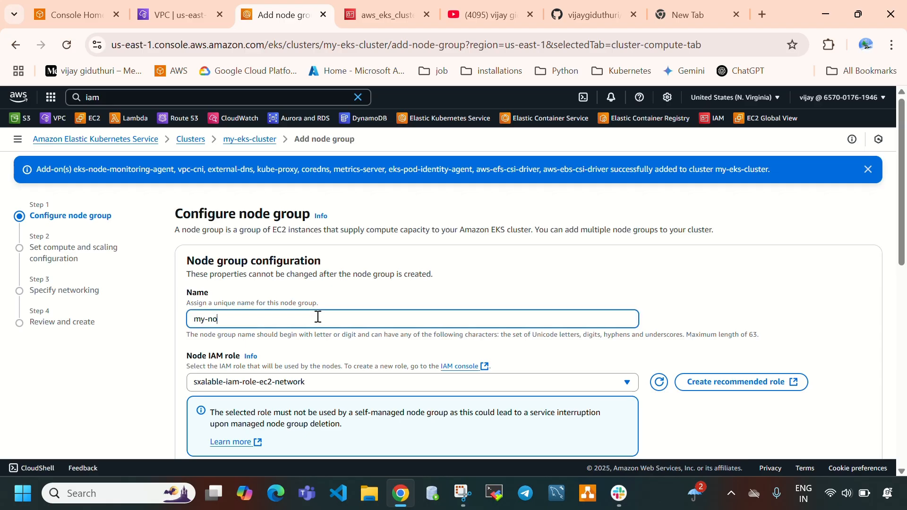
type("de-group")
key("BackSpace")
key("BackSpace")
type("eks")
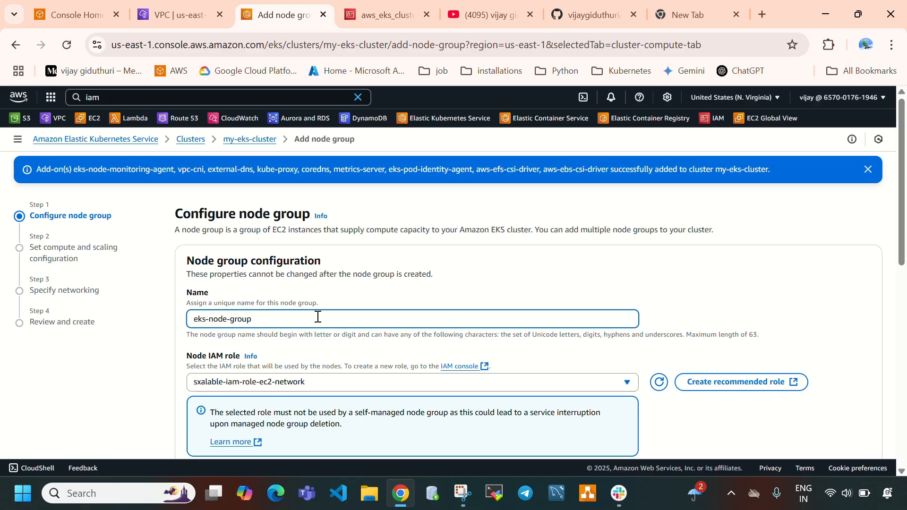
Check which node IAM roles are available for the node group, and start creating a new role in IAM.
scroll(304, 357, "down", 2)
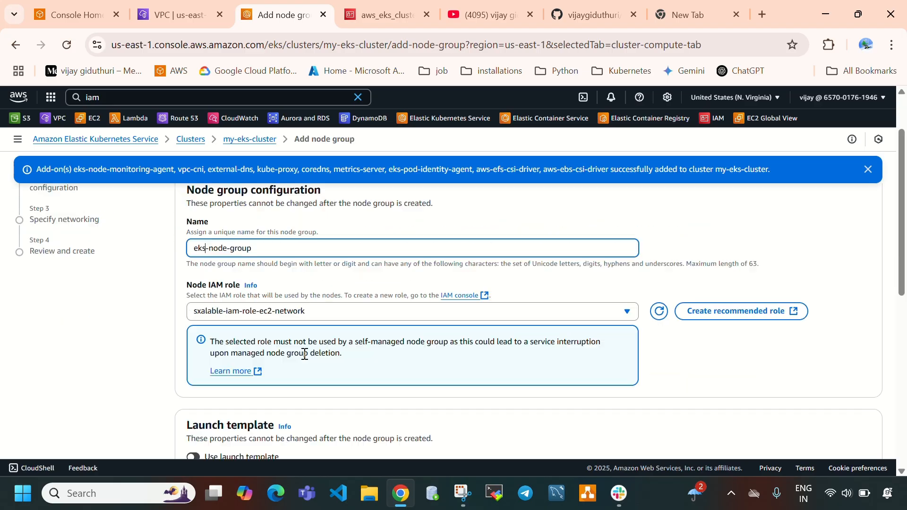
left_click(346, 319)
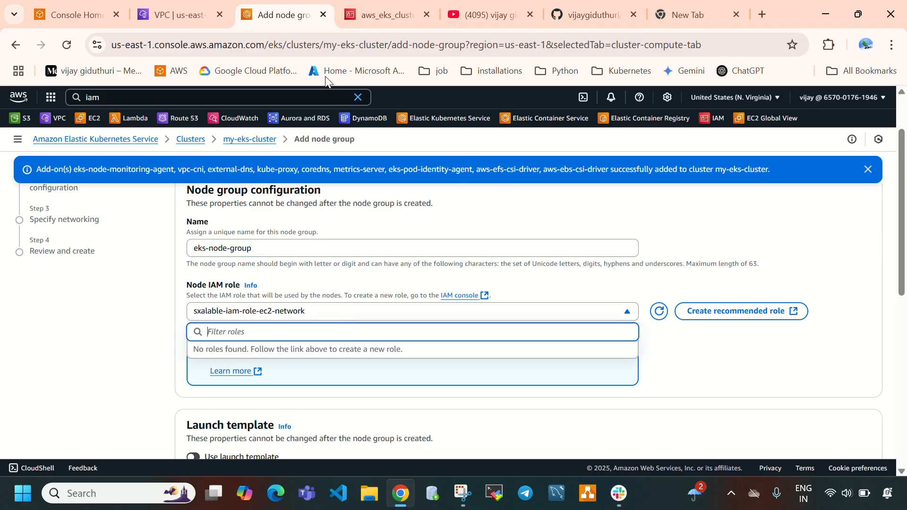
left_click(350, 18)
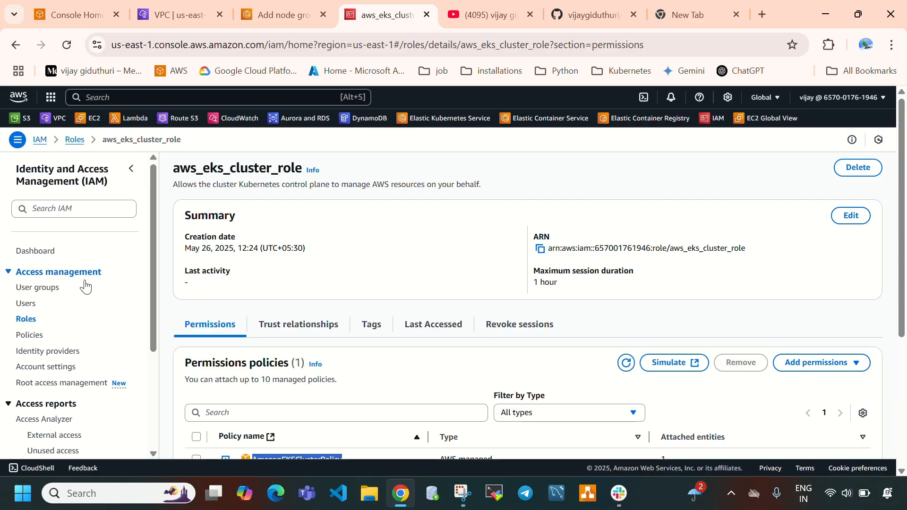
left_click(25, 319)
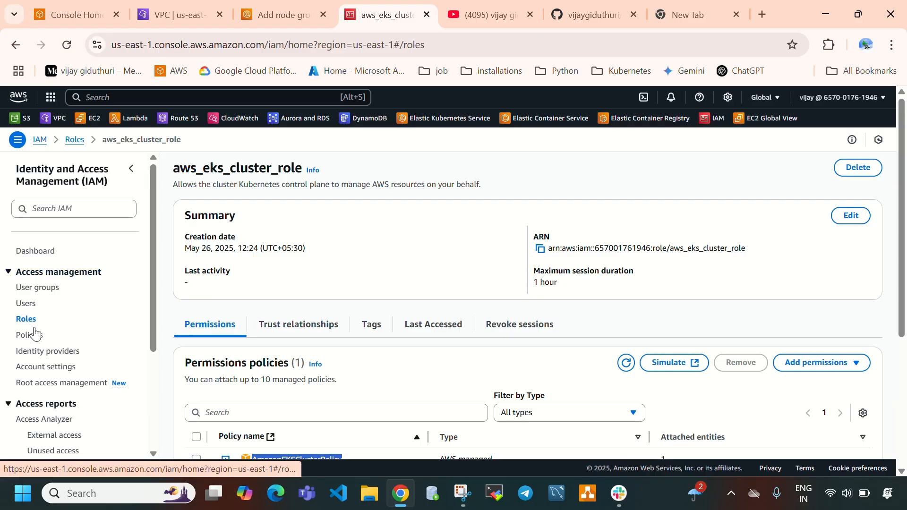
left_click(850, 171)
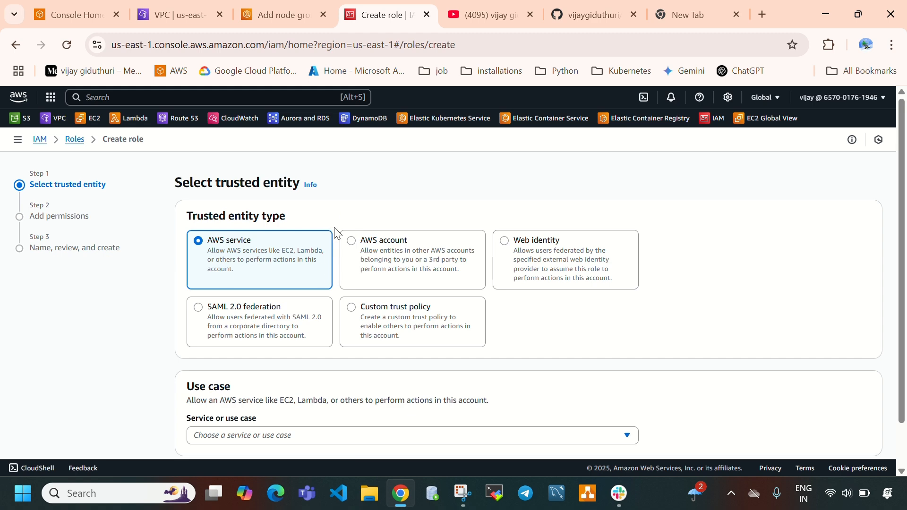
left_click(276, 16)
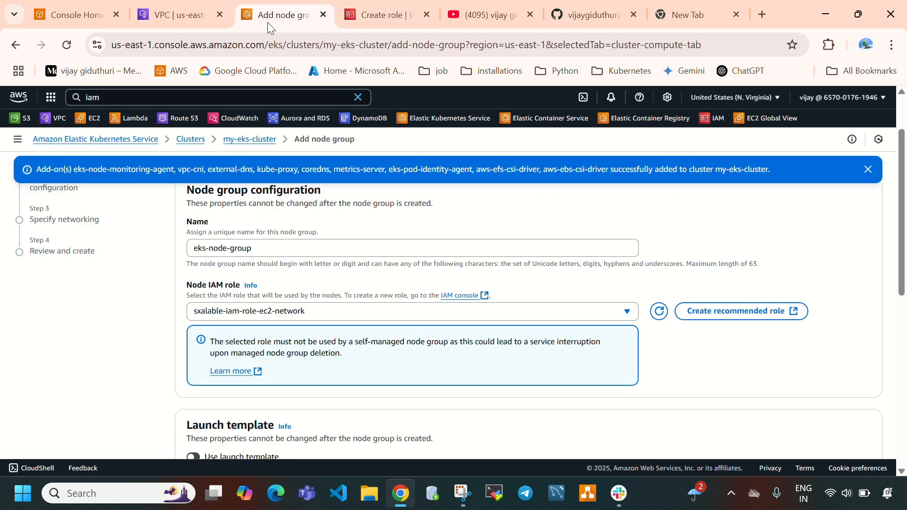
left_click(346, 23)
Set EC2 as the new role's AWS service and use case, and proceed to adding permissions.
scroll(422, 319, "down", 1)
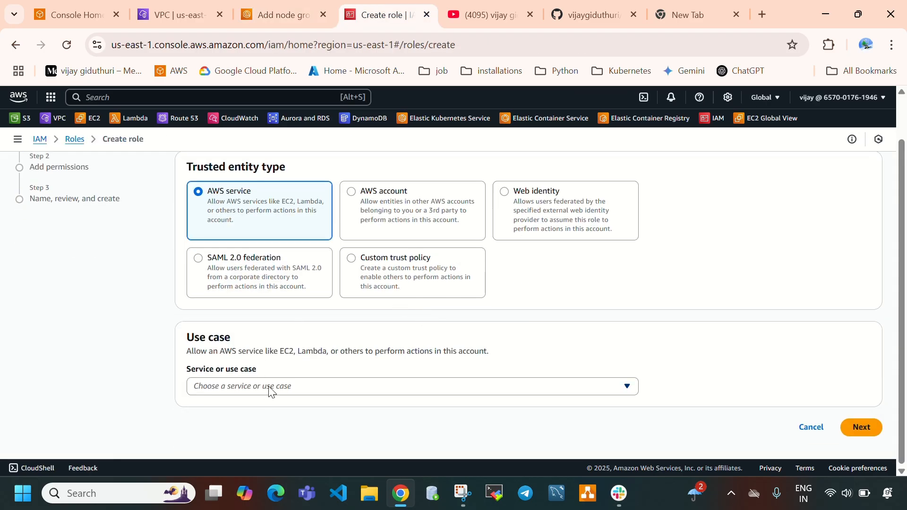
left_click(271, 385)
type("ec2")
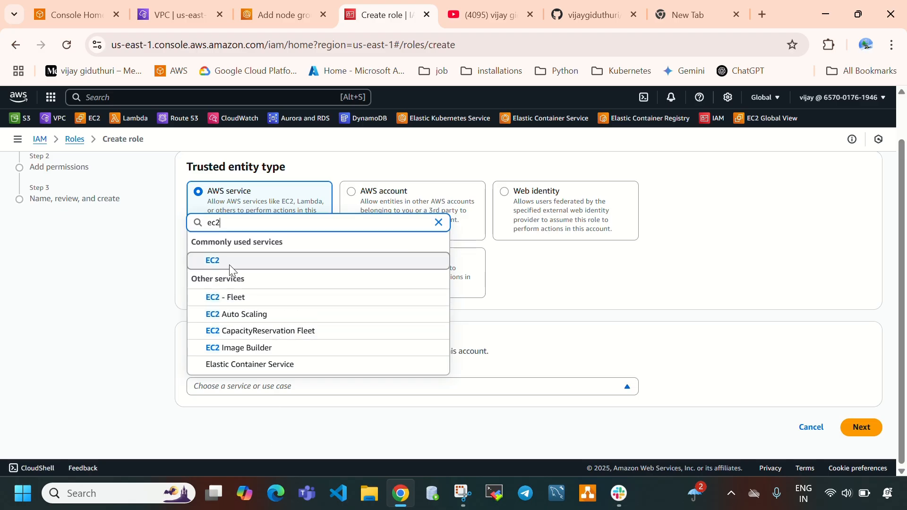
left_click(228, 264)
scroll(401, 302, "down", 5)
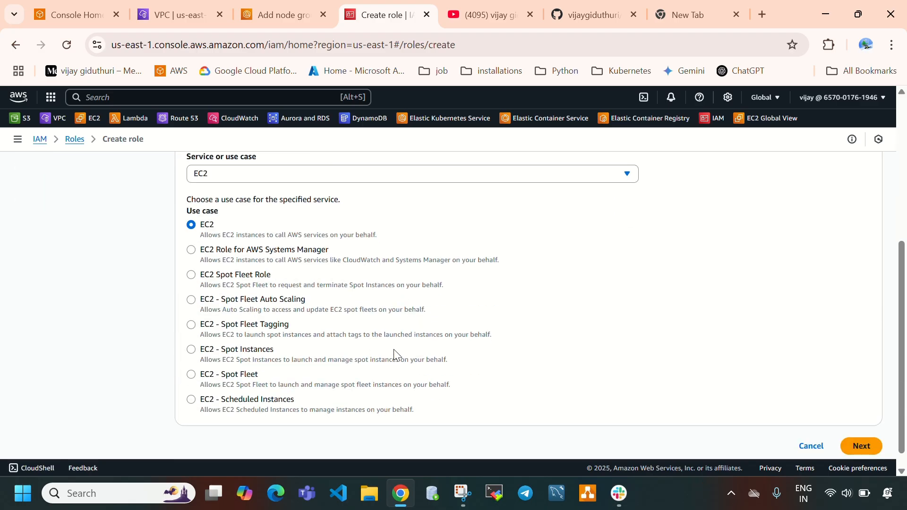
scroll(397, 356, "down", 1)
left_click(867, 431)
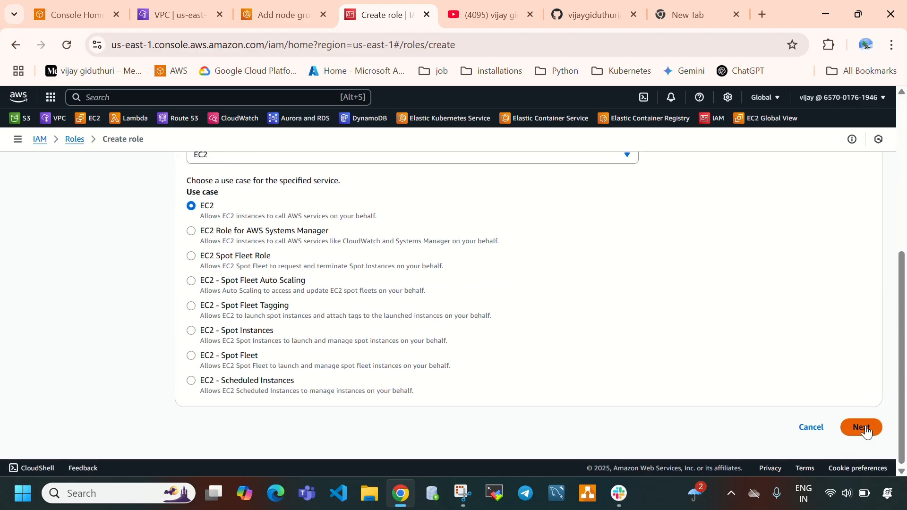
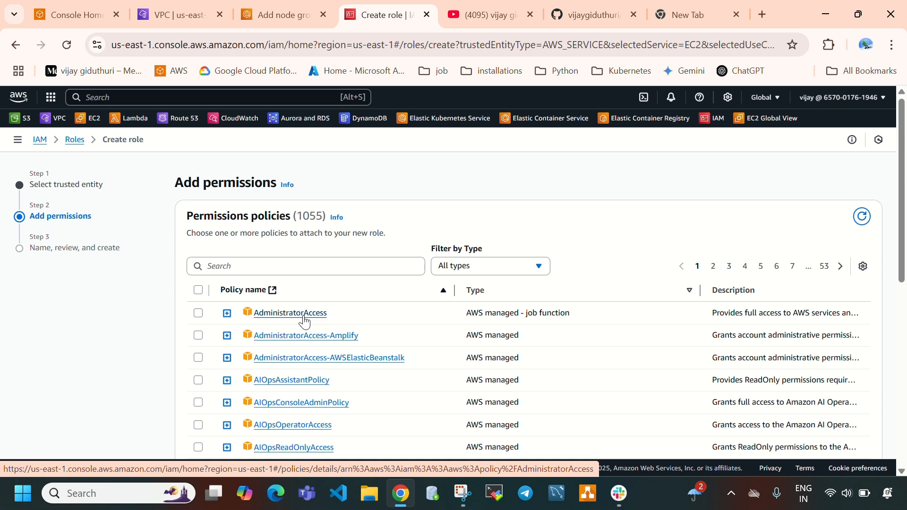
Search the permissions policies for amazonec2containerregistryread and select AmazonEC2ContainerRegistryReadOnly for the new role.
left_click(301, 268)
type("amazon")
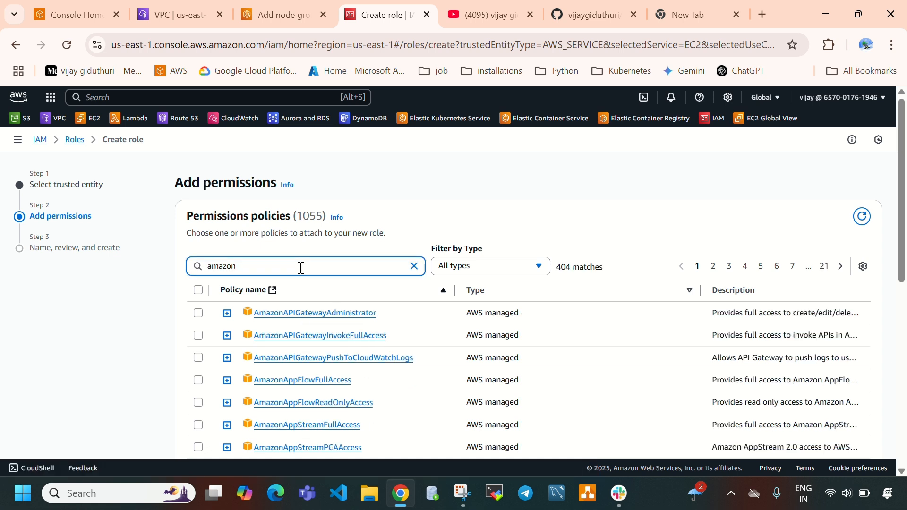
type("ec")
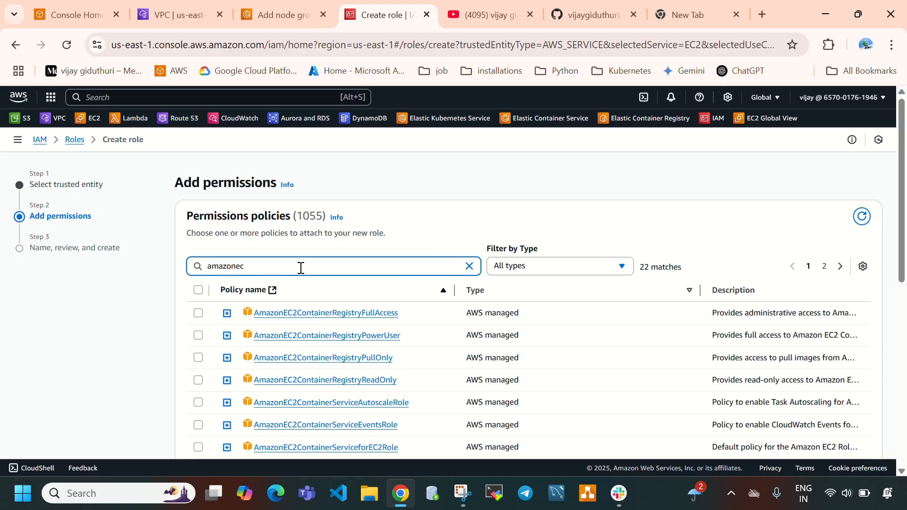
type("2contain")
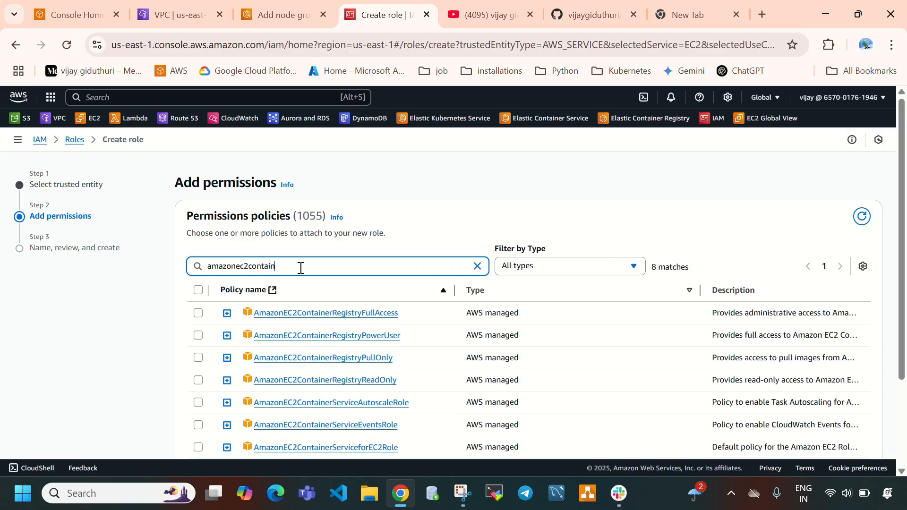
type("erre")
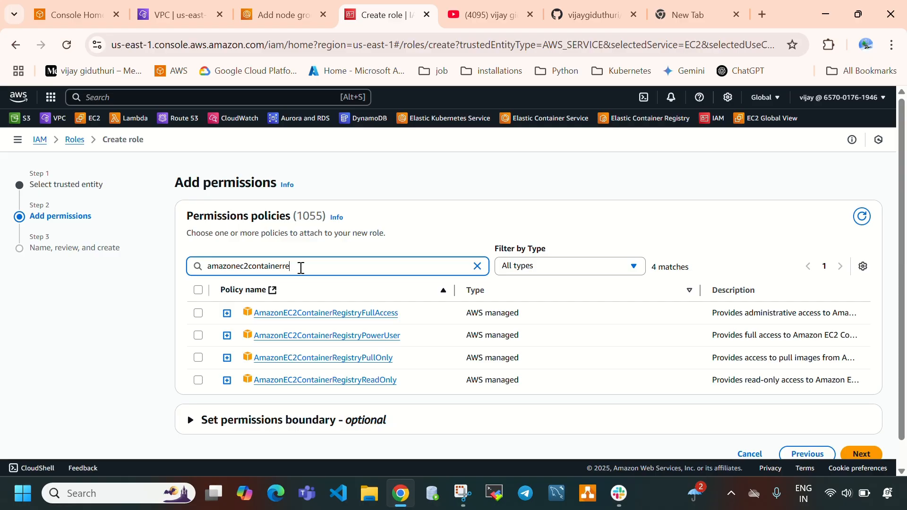
type("gistryread")
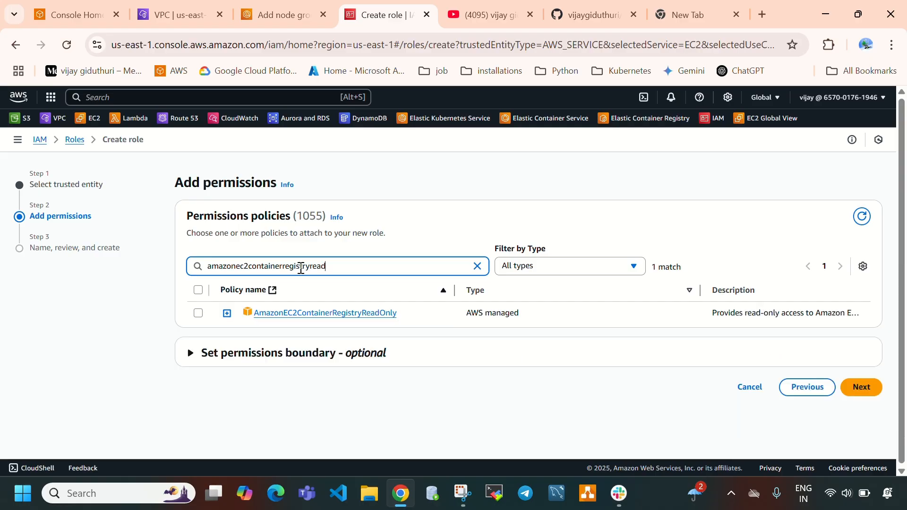
left_click(199, 314)
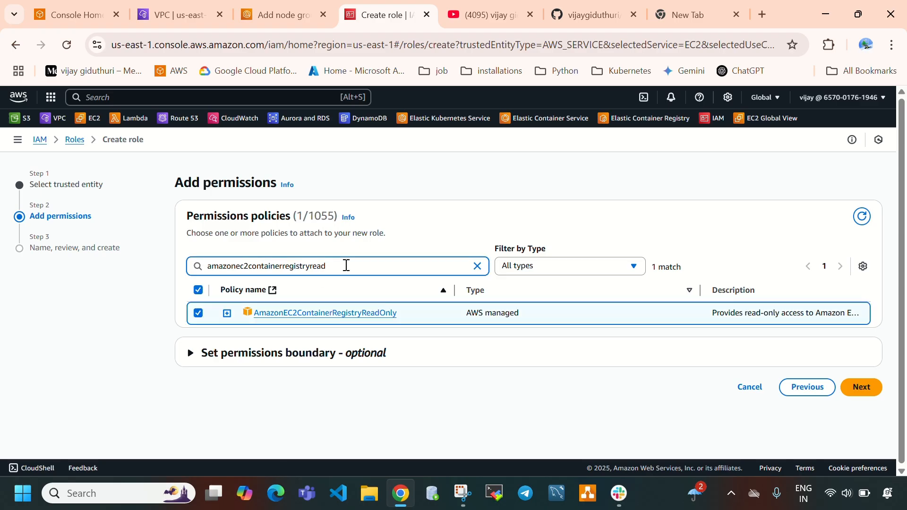
Search the permissions policies for amazoneks_cni and select AmazonEKS_CNI_Policy for the new role.
key("BackSpace")
key("BackSpace")
key("BackSpace")
key("BackSpace")
key("BackSpace")
key("BackSpace")
key("BackSpace")
key("BackSpace")
key("BackSpace")
key("BackSpace")
key("BackSpace")
key("BackSpace")
key("BackSpace")
key("BackSpace")
key("BackSpace")
key("BackSpace")
key("BackSpace")
key("BackSpace")
key("BackSpace")
key("BackSpace")
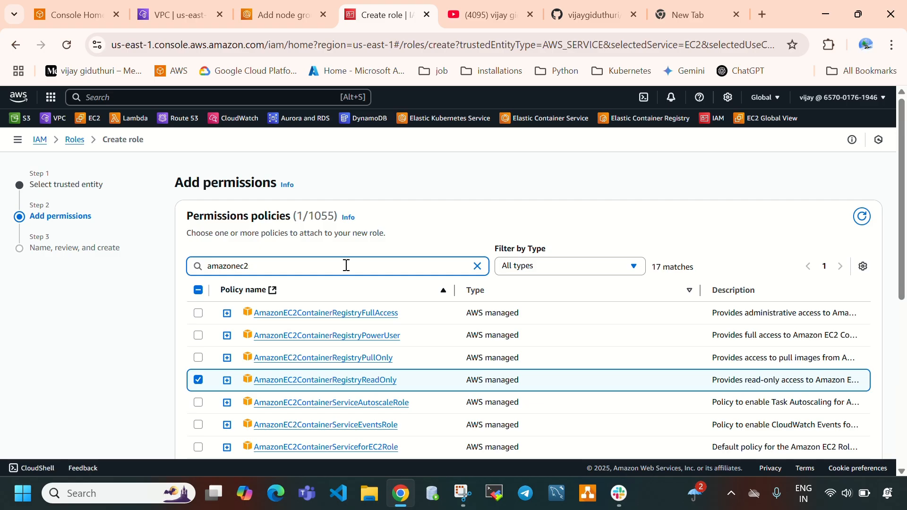
type("ks_cni")
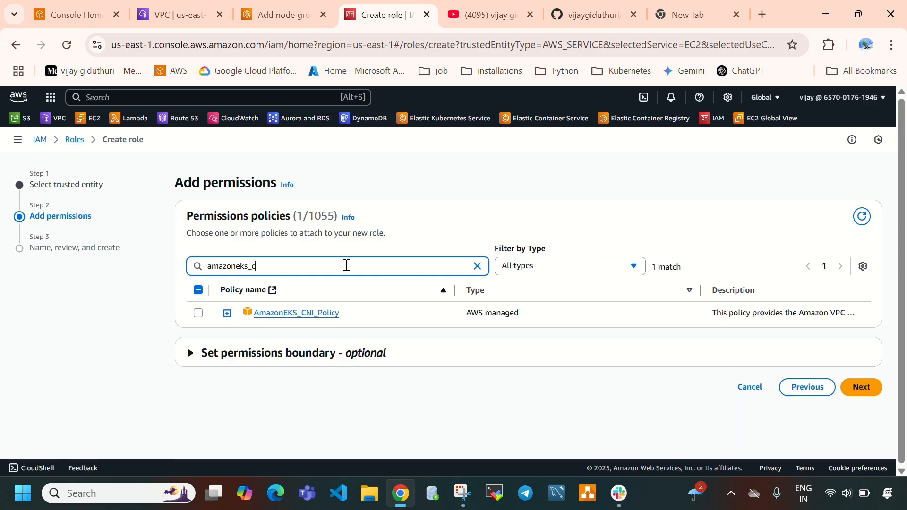
left_click(198, 313)
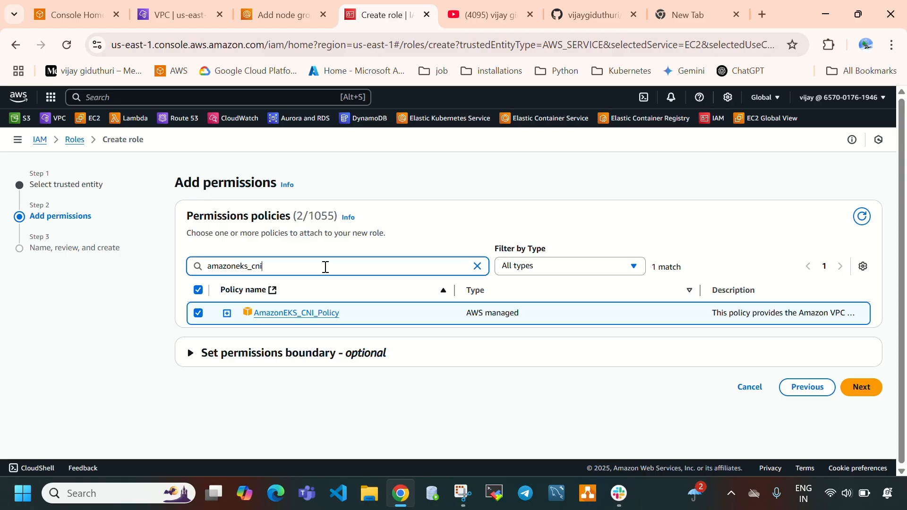
Search the permissions policies for amazonekswork, select AmazonEKSWorkerNodePolicy, and proceed to naming and reviewing the role.
key("BackSpace")
key("BackSpace")
key("BackSpace")
key("BackSpace")
key("BackSpace")
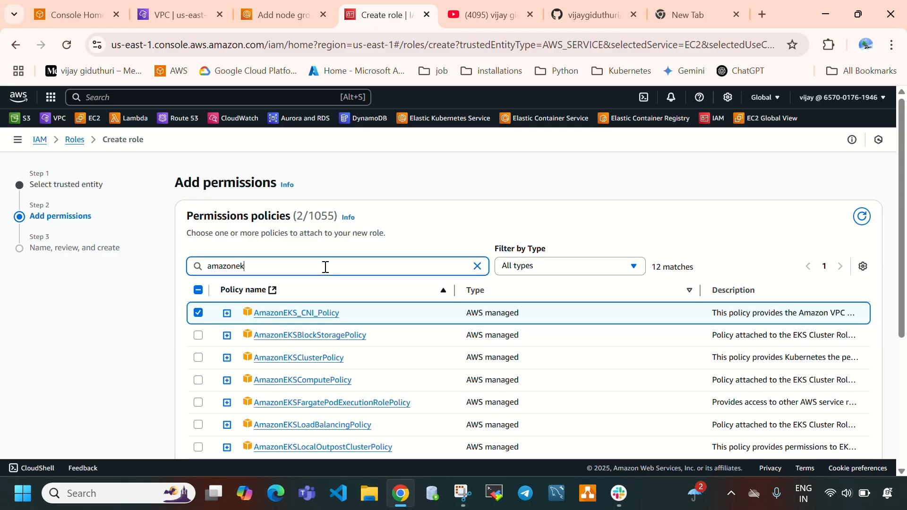
type("swork")
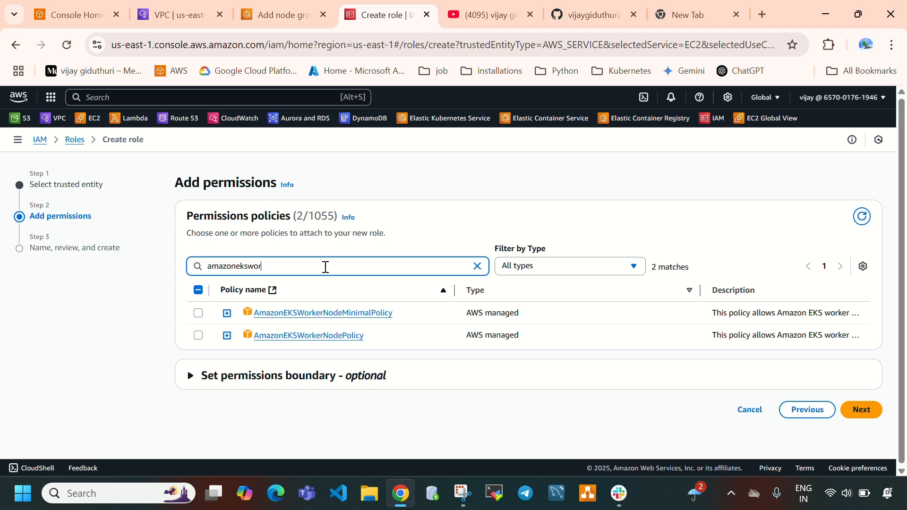
left_click(199, 336)
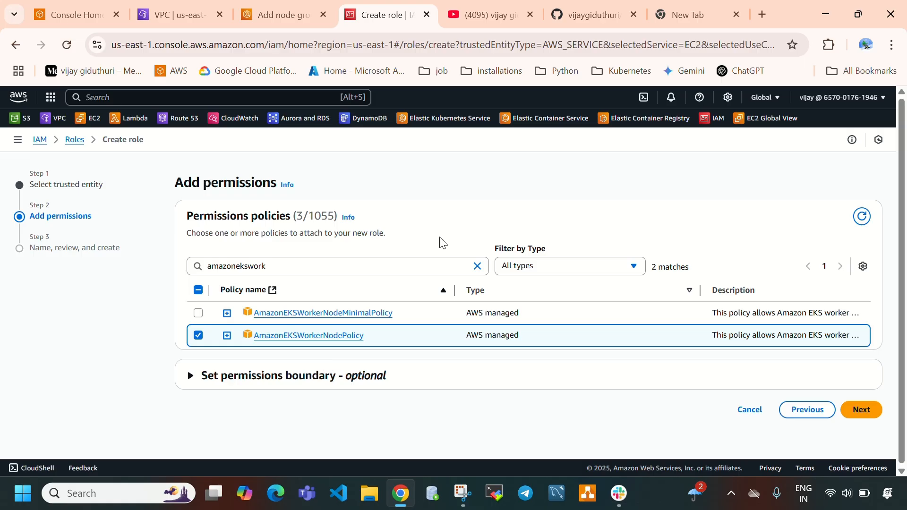
left_click(858, 416)
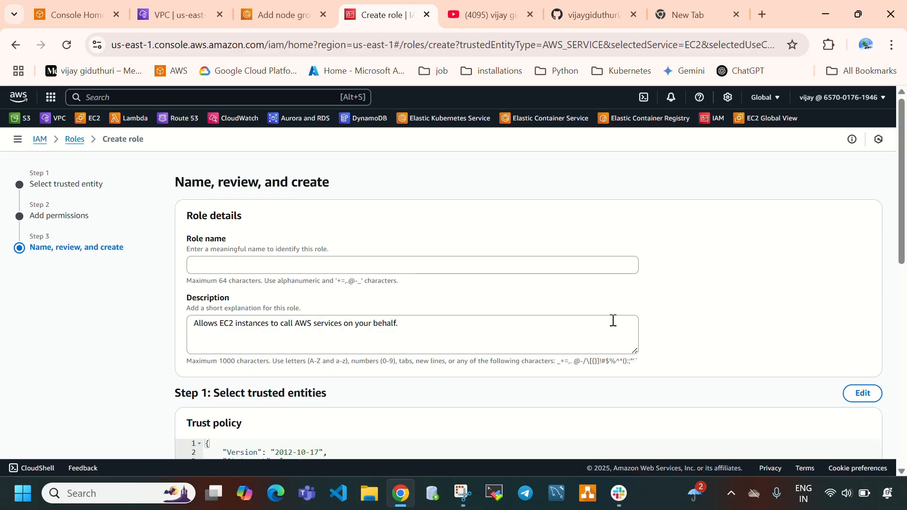
Name the role eks-node_group_role, review its permissions policy summary, and create the role.
left_click(311, 271)
type("eks")
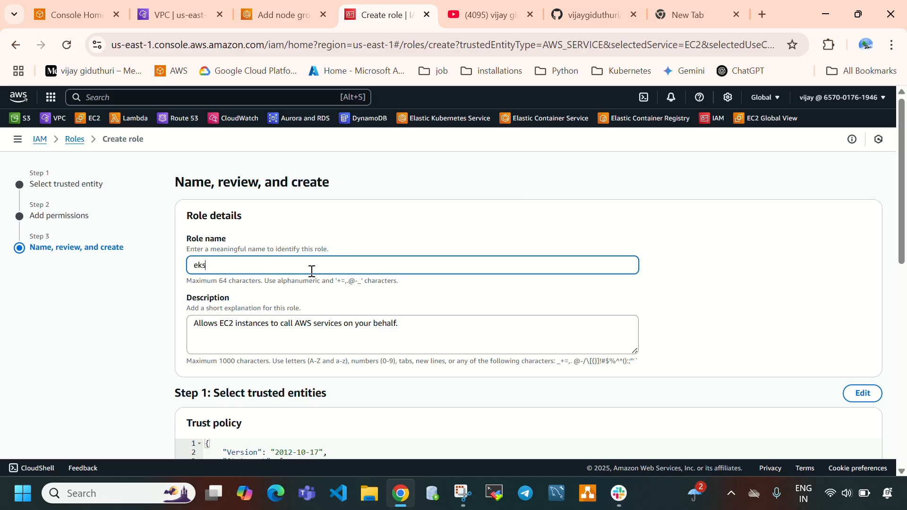
type("-node_group_role")
scroll(378, 316, "down", 10)
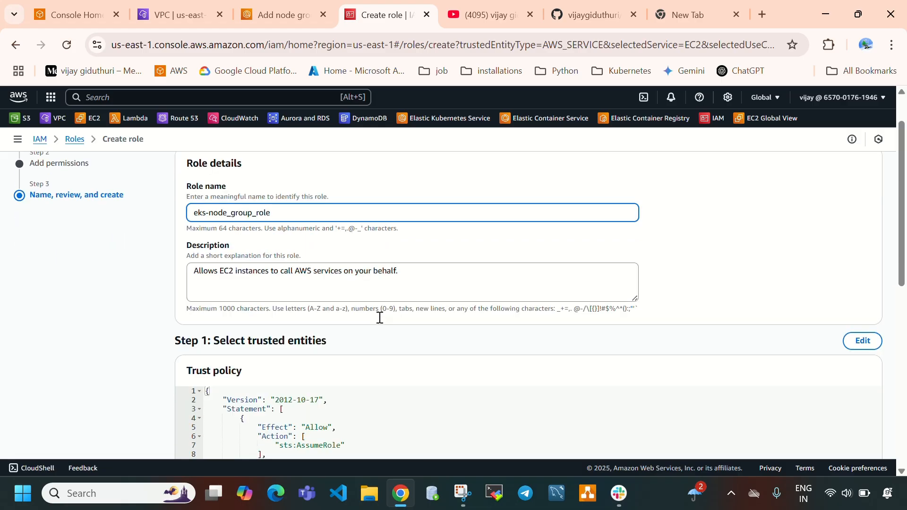
scroll(380, 317, "up", 1)
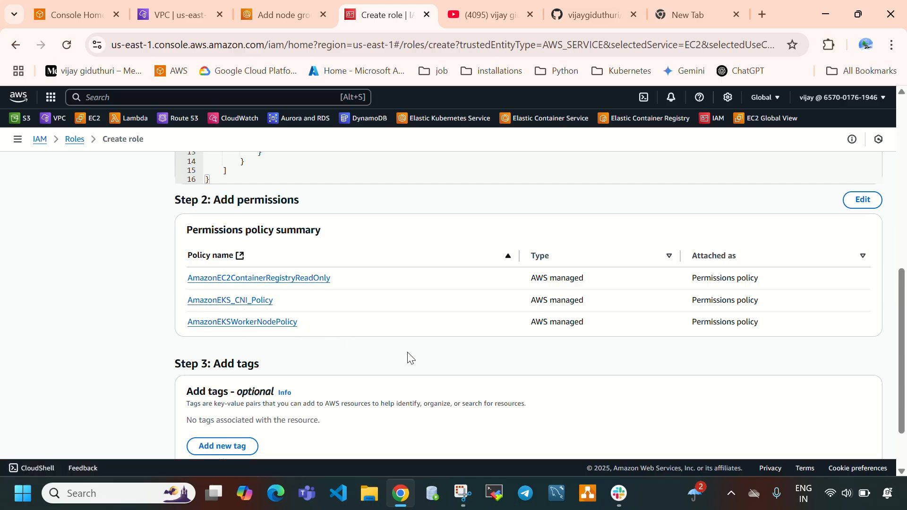
scroll(500, 336, "down", 2)
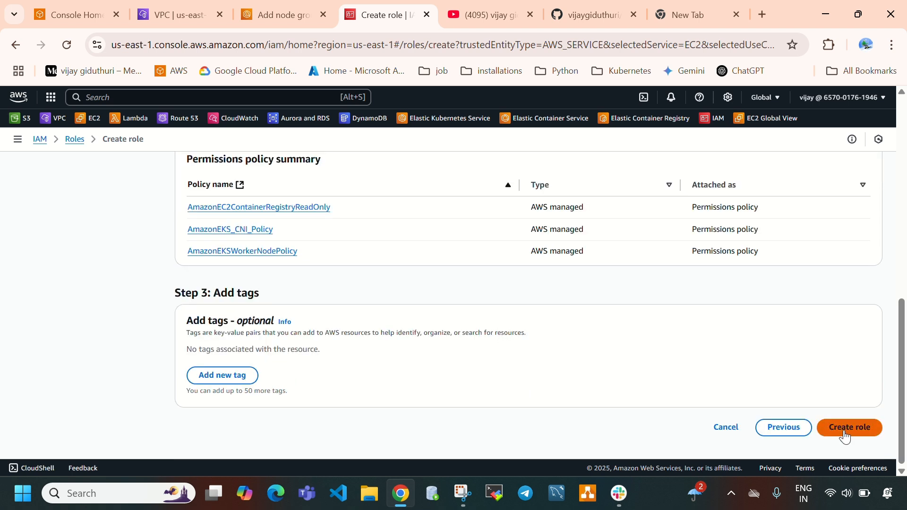
left_click(845, 437)
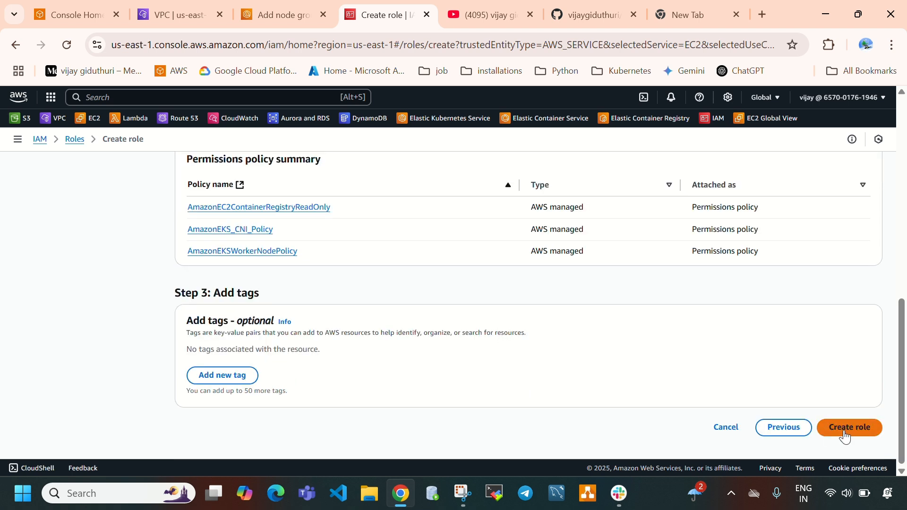
left_click(845, 431)
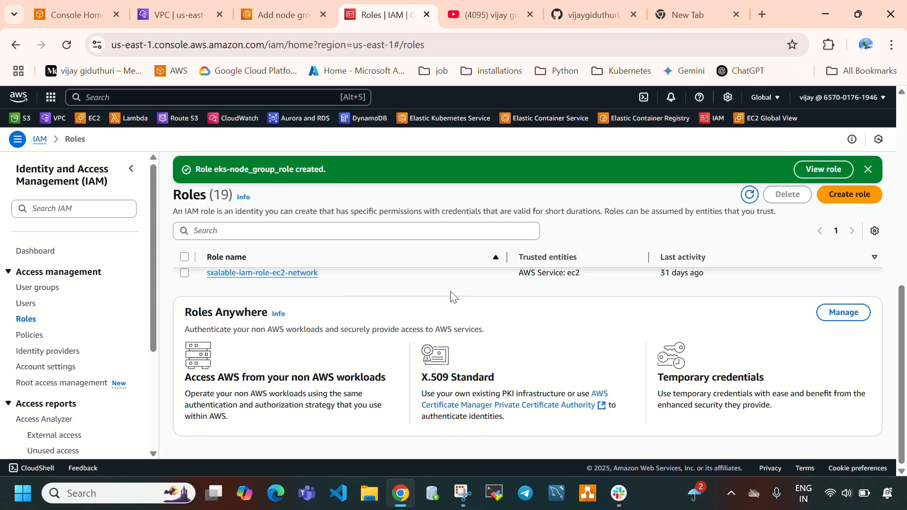
Open eks-node_group_role from the roles list and check its attached permissions policies and role name.
scroll(451, 296, "up", 3)
scroll(434, 330, "down", 2)
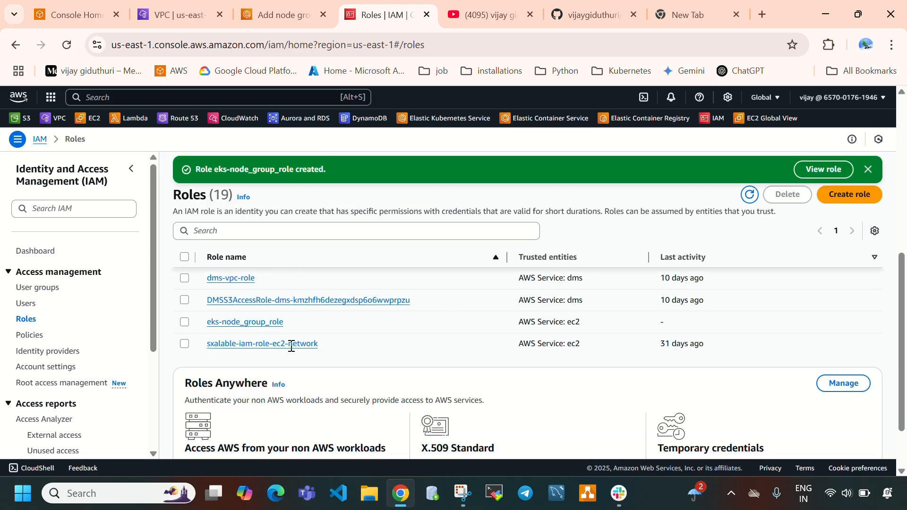
left_click(257, 328)
scroll(336, 345, "down", 2)
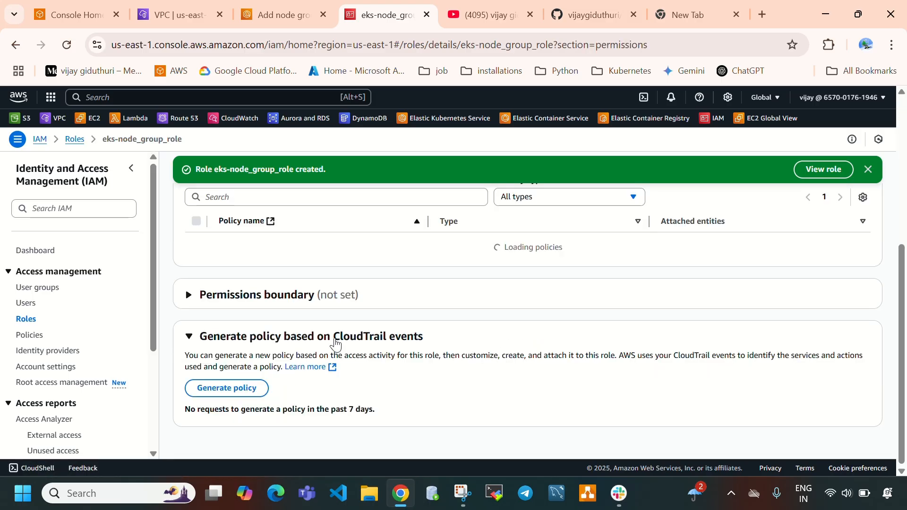
scroll(336, 345, "up", 3)
scroll(280, 388, "down", 2)
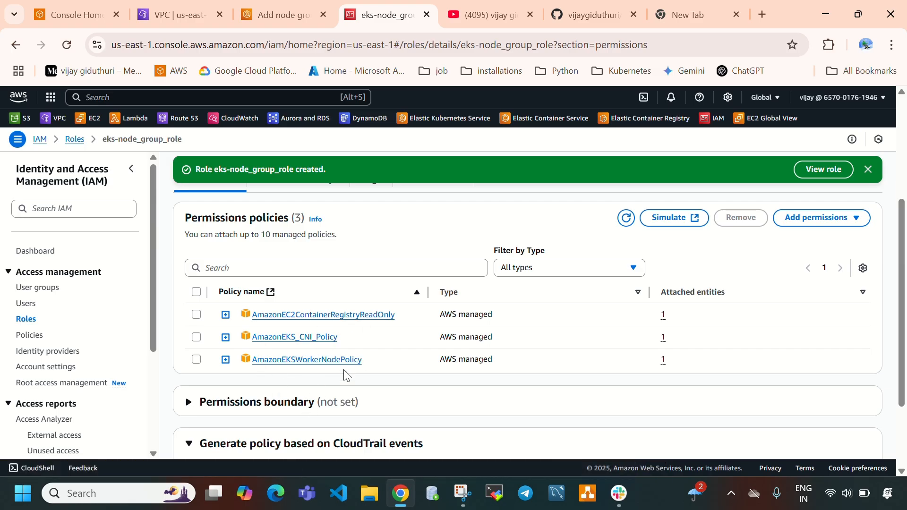
scroll(315, 385, "up", 4)
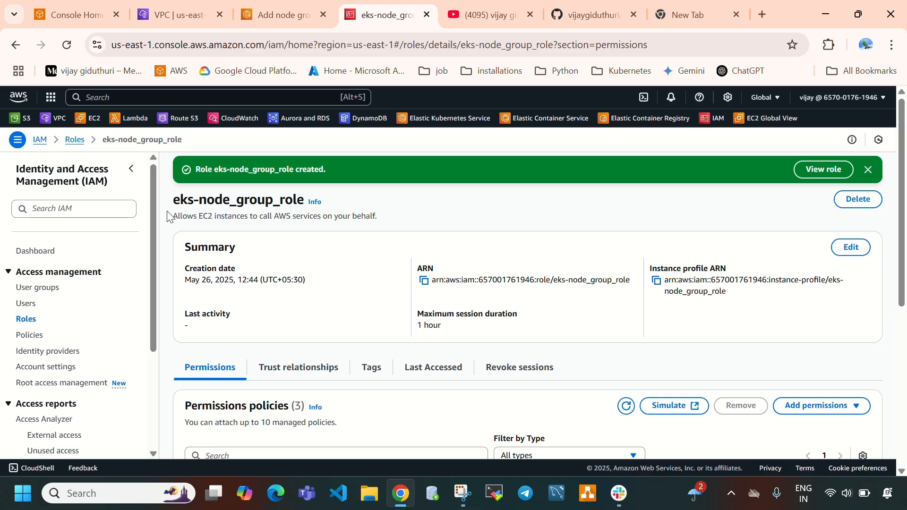
left_click_drag(172, 199, 299, 206)
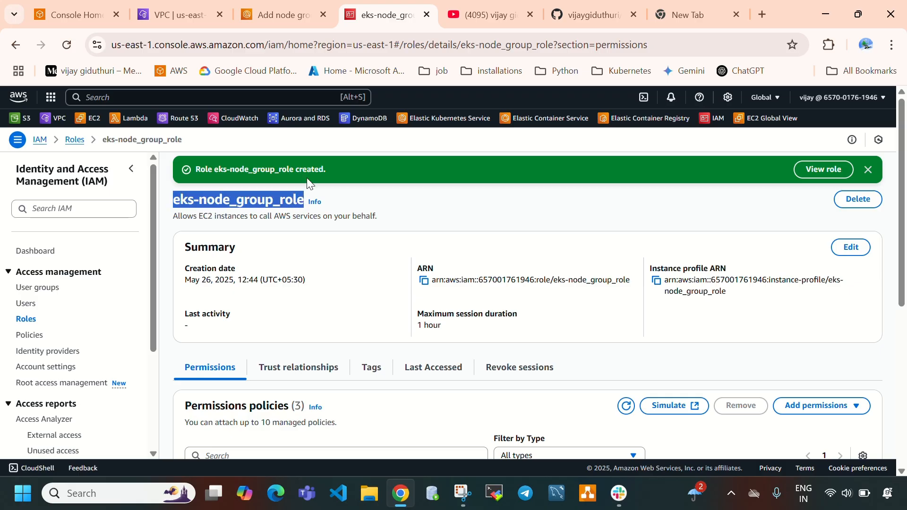
Back in the node group setup, refresh the node IAM roles, choose eks-node_group_role, and proceed to the compute and scaling configuration.
left_click(293, 16)
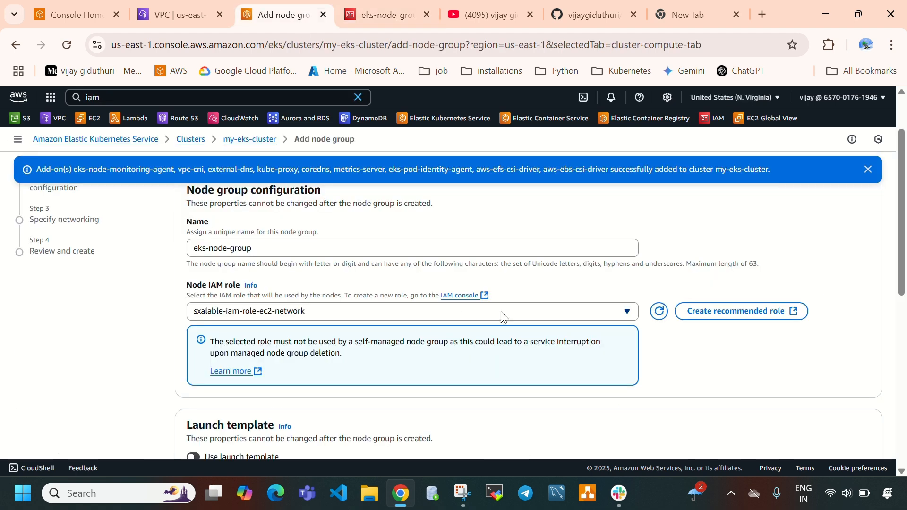
left_click(659, 311)
left_click(599, 311)
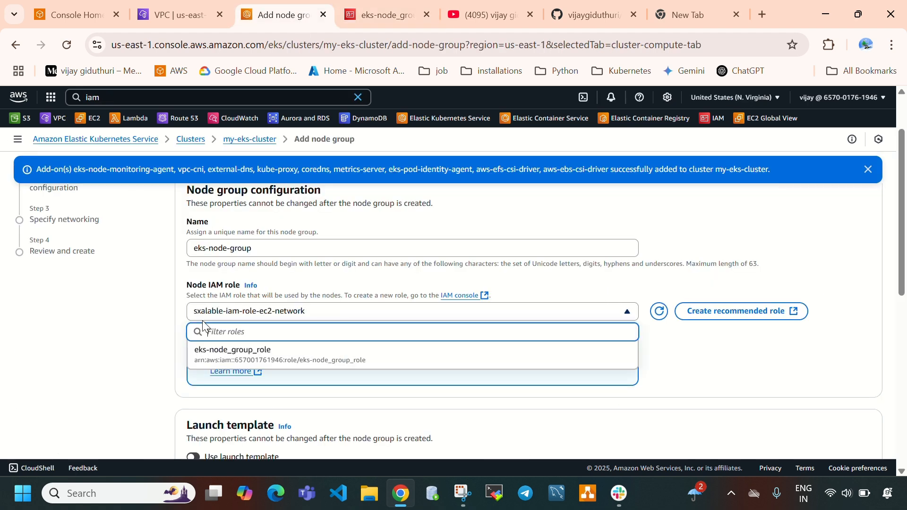
left_click(231, 356)
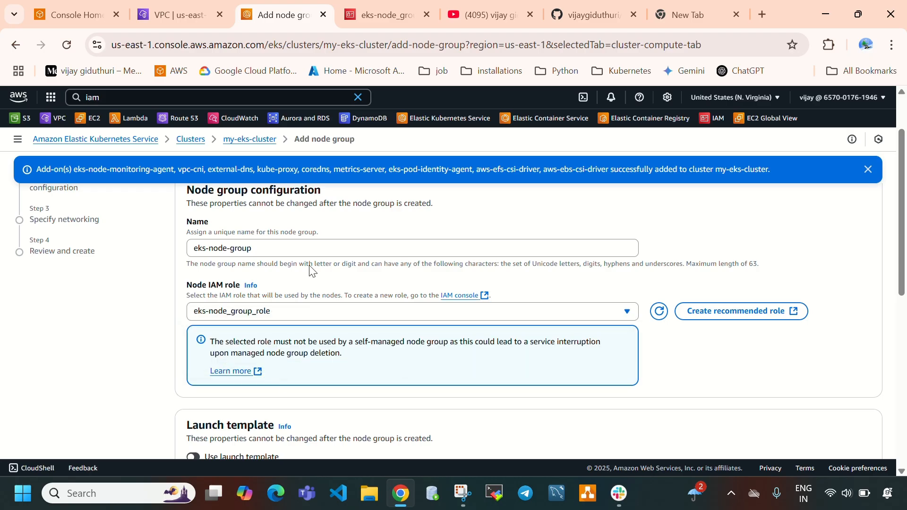
scroll(331, 340, "down", 10)
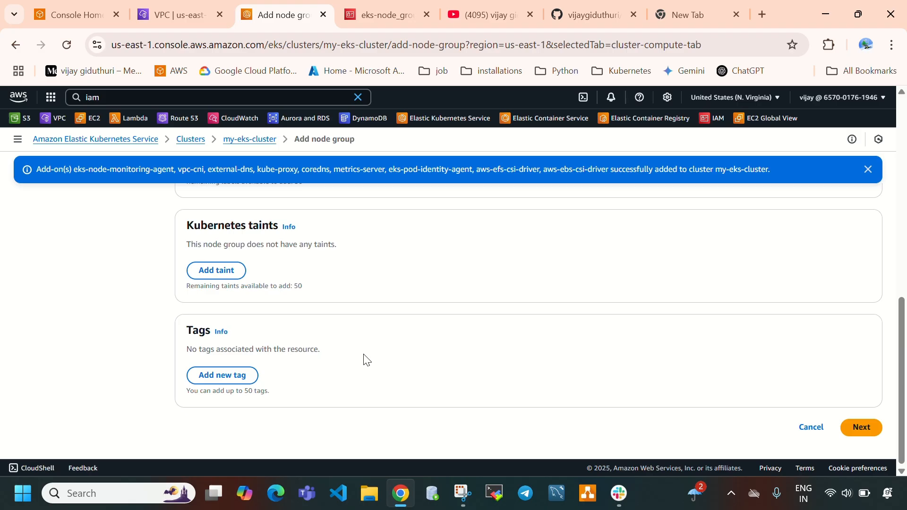
left_click(860, 428)
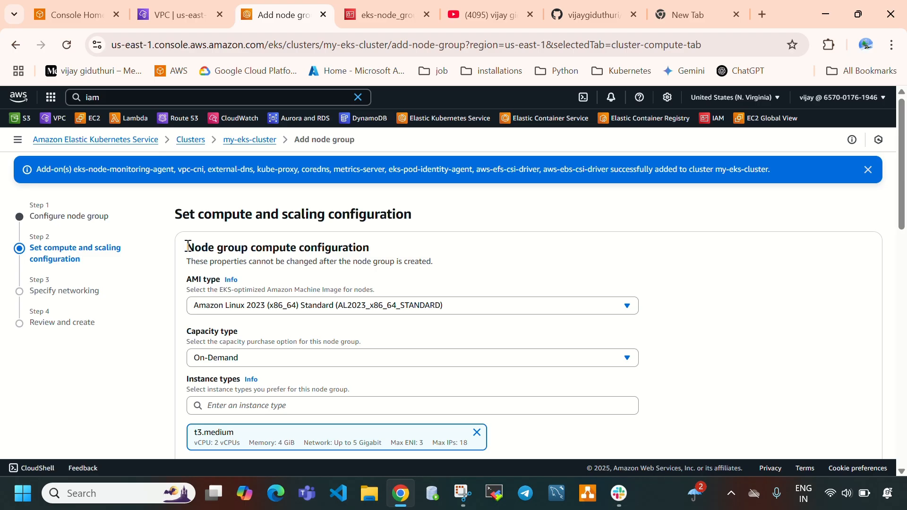
Examine the node group compute configuration, including the available instance types and the disk size.
left_click_drag(187, 246, 381, 249)
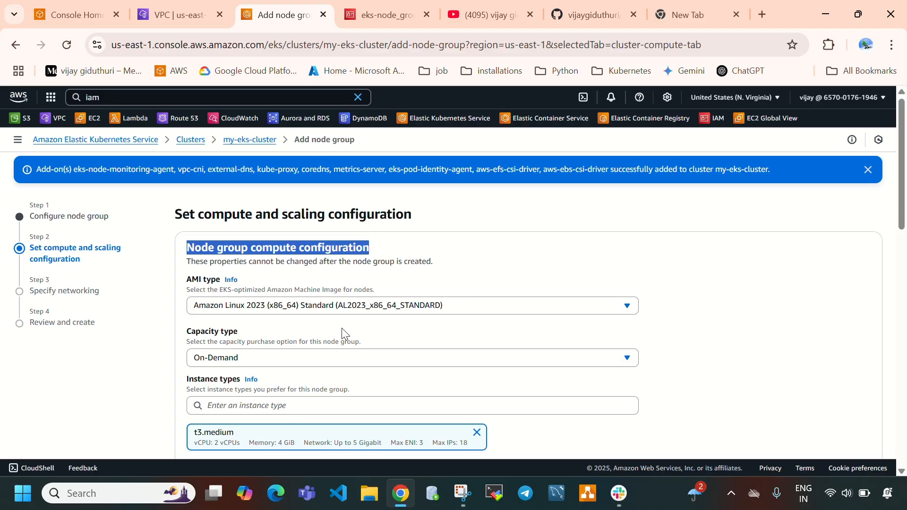
scroll(342, 328, "down", 1)
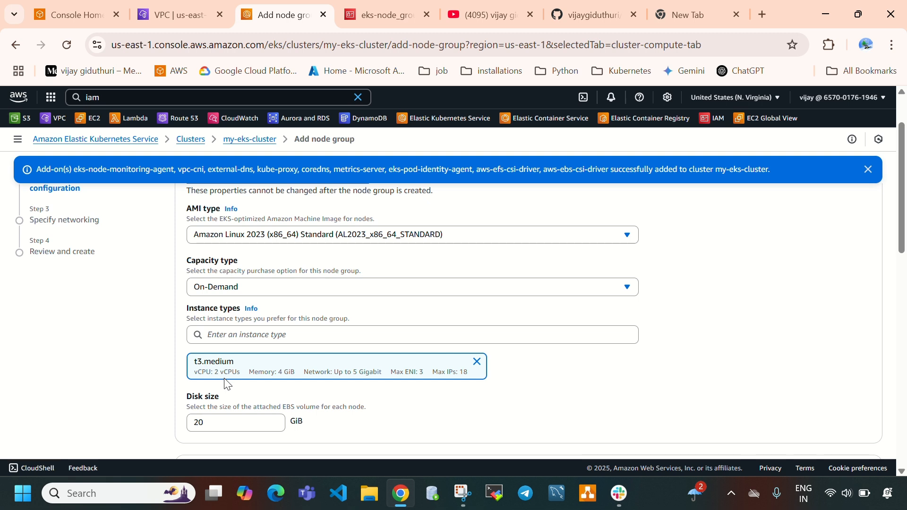
left_click(495, 334)
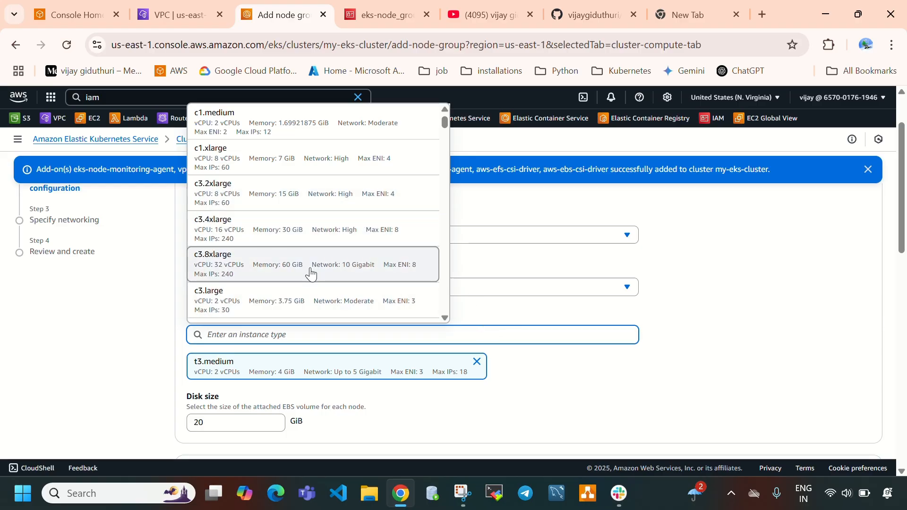
scroll(316, 195, "down", 5)
scroll(317, 194, "down", 10)
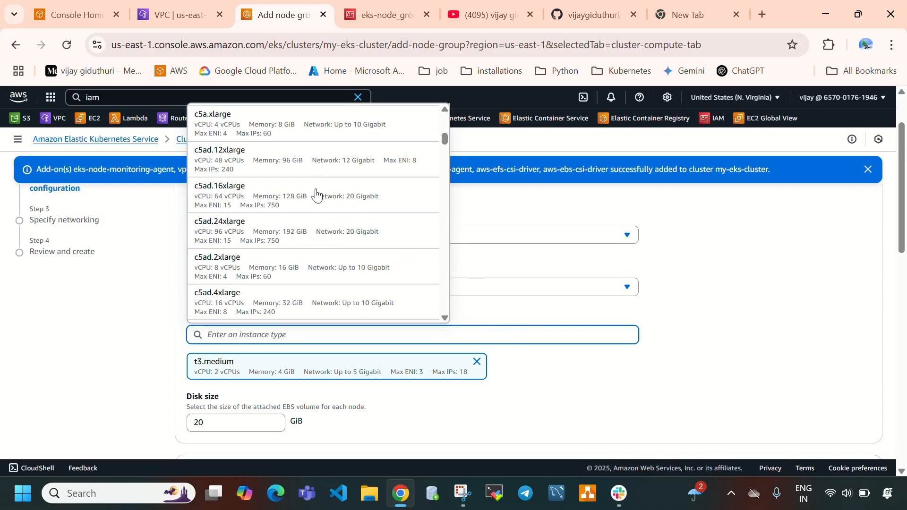
scroll(316, 194, "down", 10)
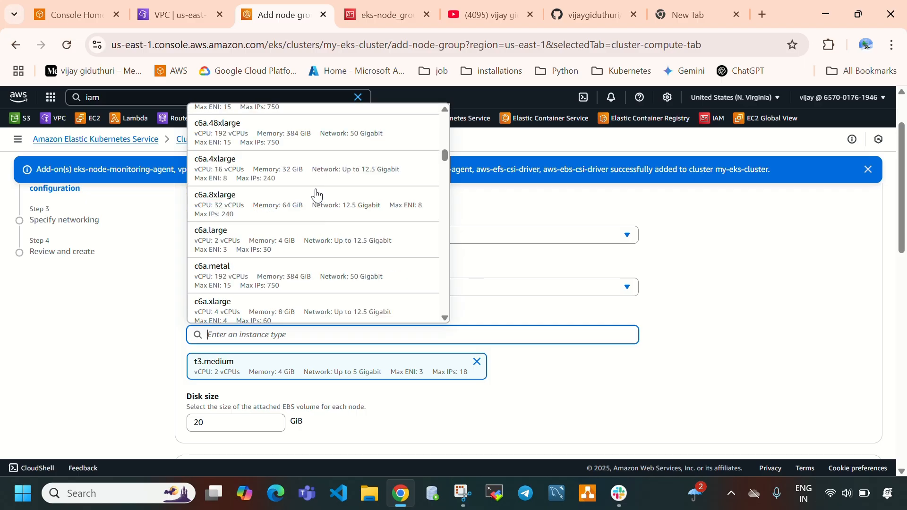
left_click(138, 353)
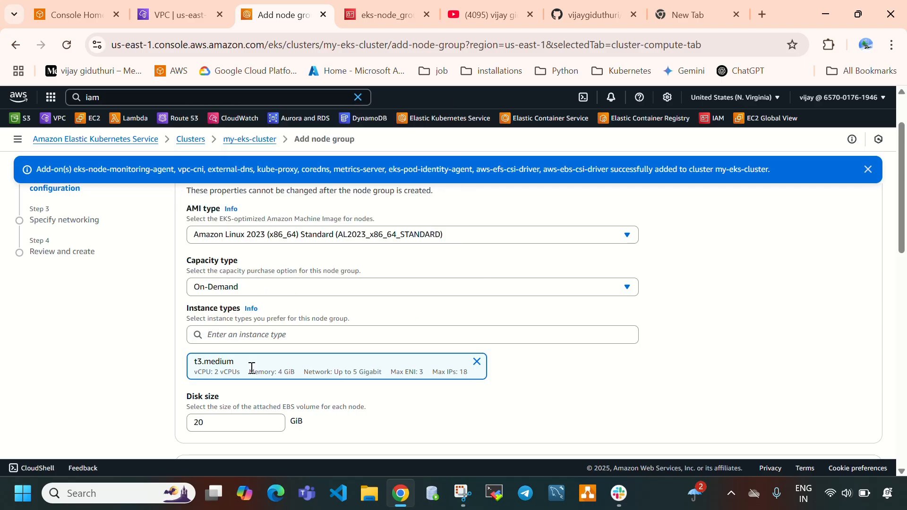
scroll(252, 369, "down", 1)
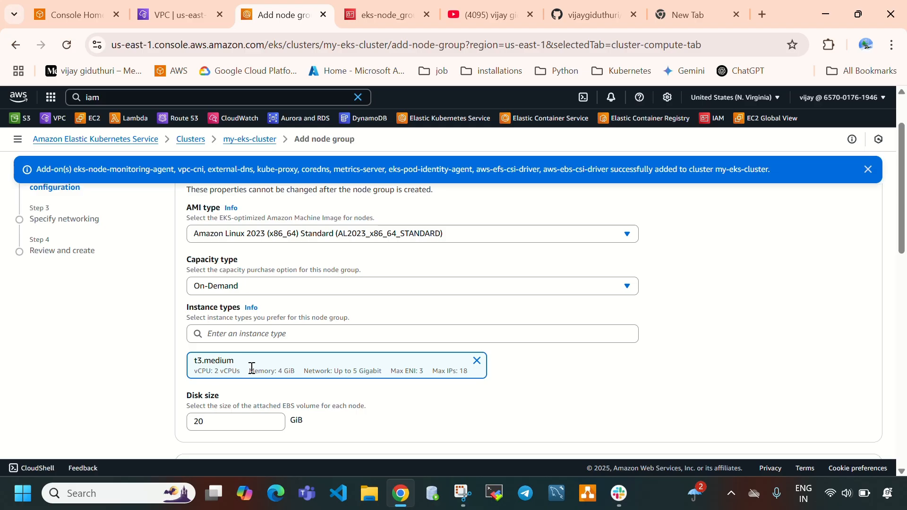
scroll(252, 368, "down", 3)
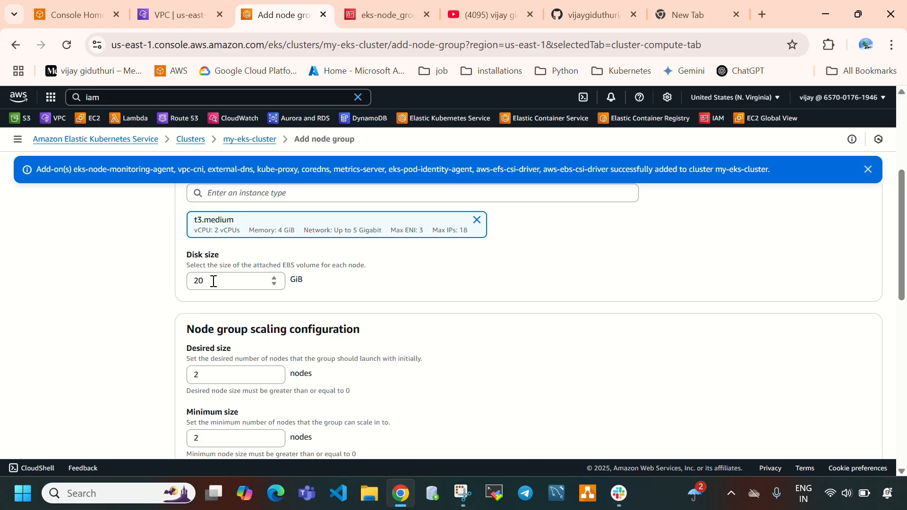
left_click_drag(214, 282, 183, 290)
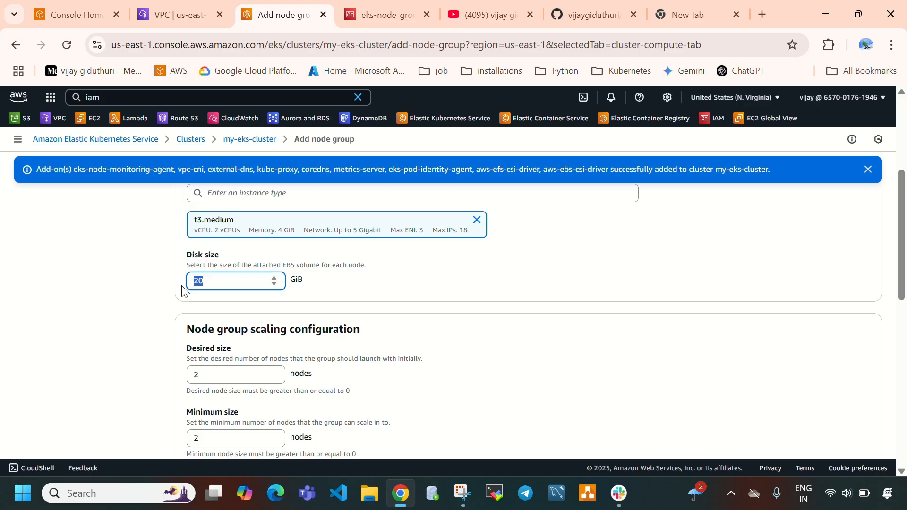
Set the node group's desired size to 4 nodes in the scaling configuration.
scroll(308, 314, "down", 1)
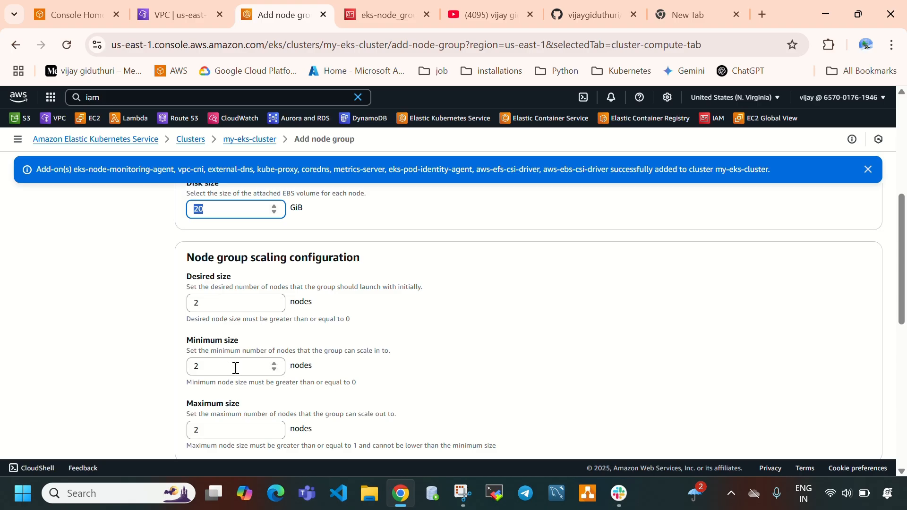
scroll(236, 368, "down", 1)
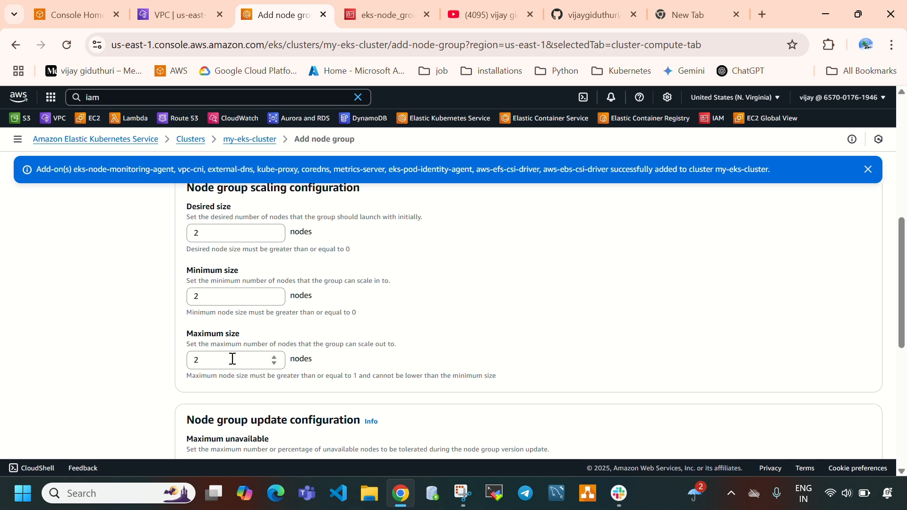
left_click(234, 236)
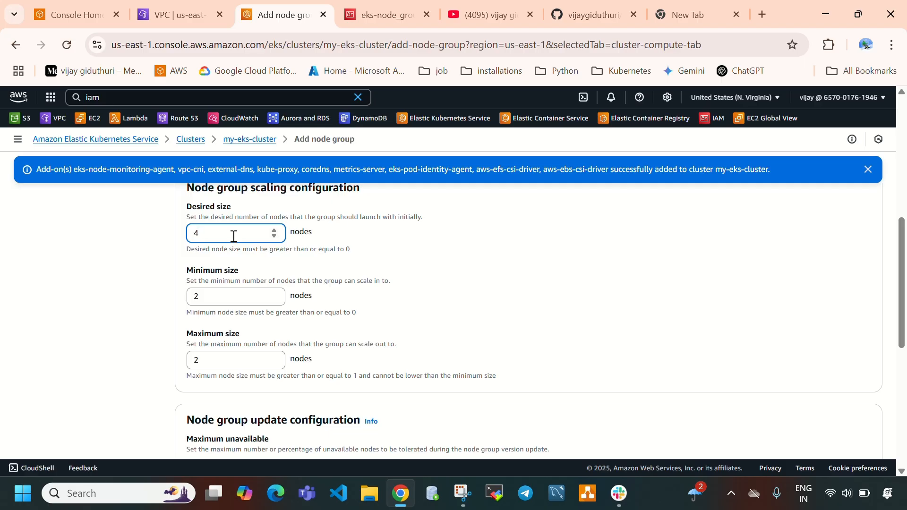
Set the node group's minimum size to 4 nodes and clear the maximum size.
left_click(228, 298)
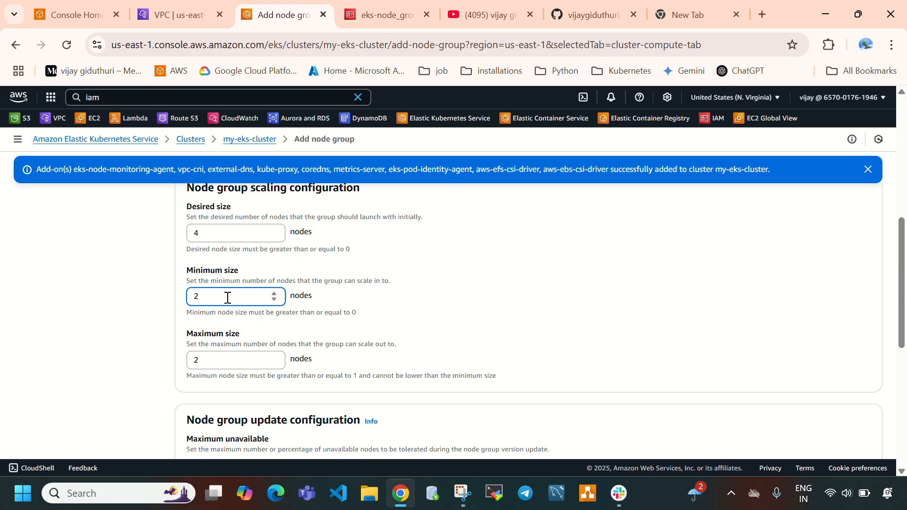
key("BackSpace")
type("4")
left_click(222, 361)
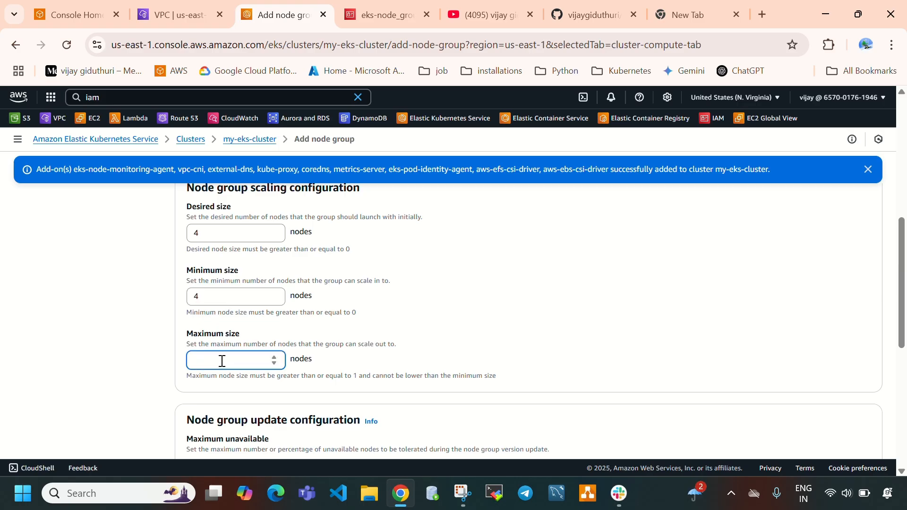
key("BackSpace")
type("7")
Set the node group's desired, minimum and maximum sizes to 2 nodes each.
left_click(216, 235)
type("2")
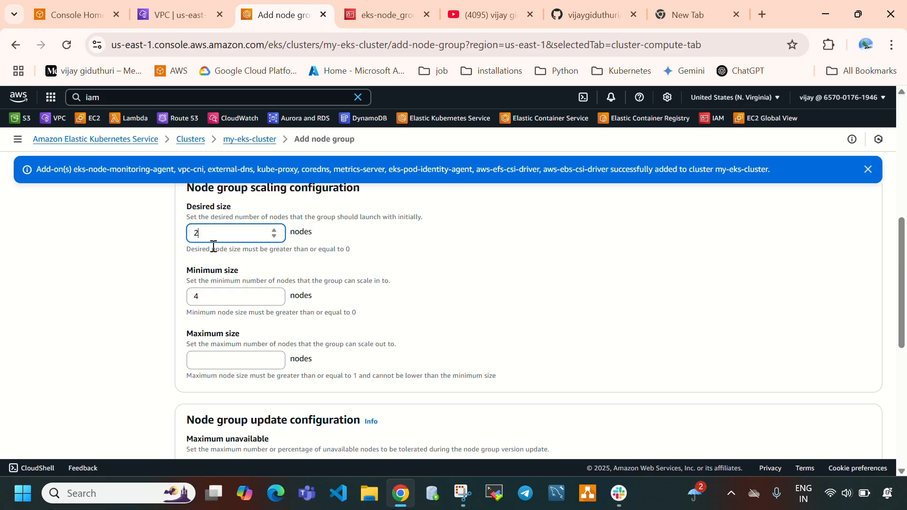
left_click(223, 299)
key("BackSpace")
type("2")
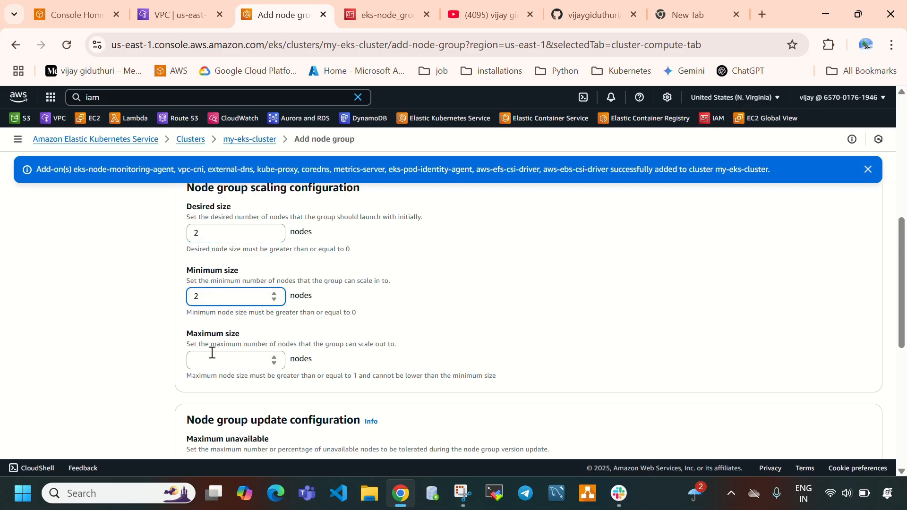
left_click(212, 354)
type("2")
Enable node auto repair for the node group and proceed to the networking configuration.
scroll(279, 326, "down", 3)
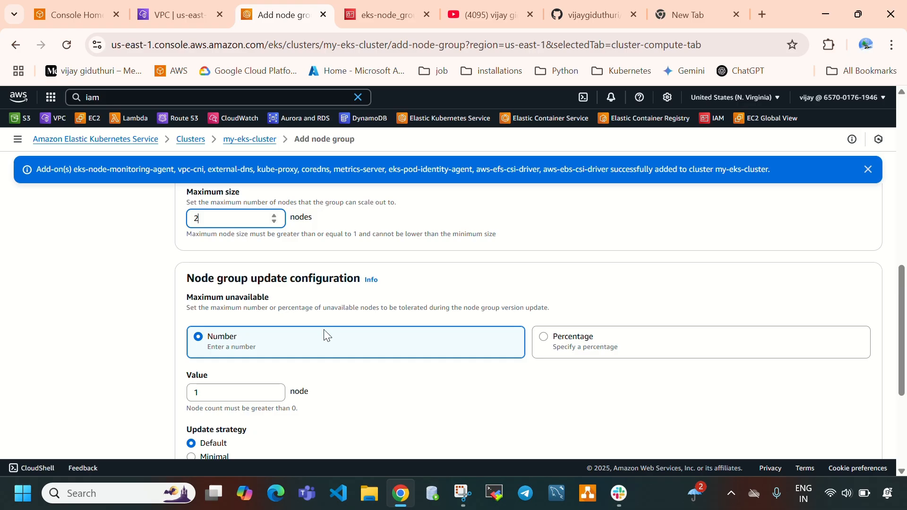
scroll(392, 343, "down", 4)
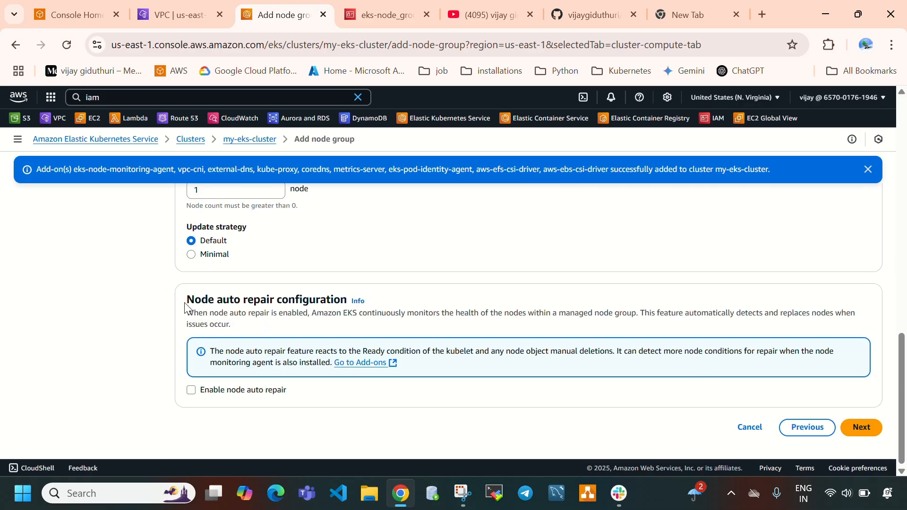
left_click_drag(188, 301, 319, 300)
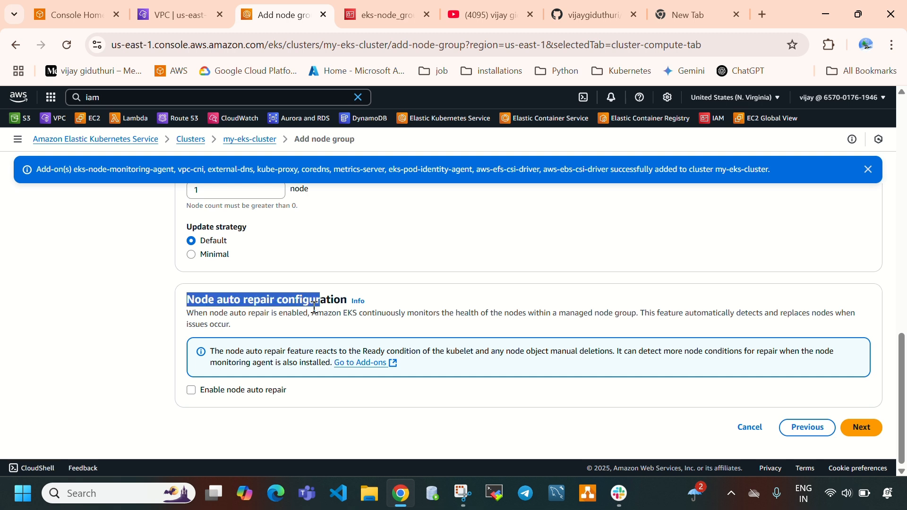
left_click(192, 391)
left_click(541, 379)
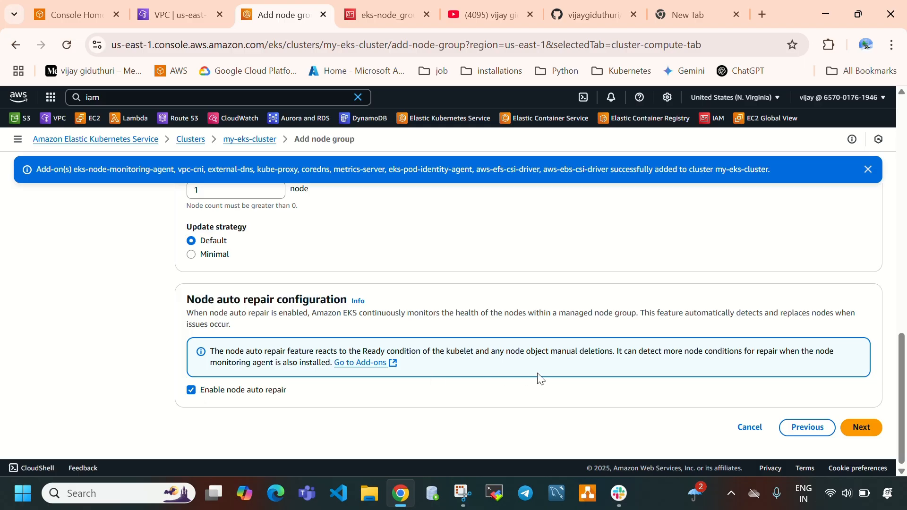
left_click(192, 392)
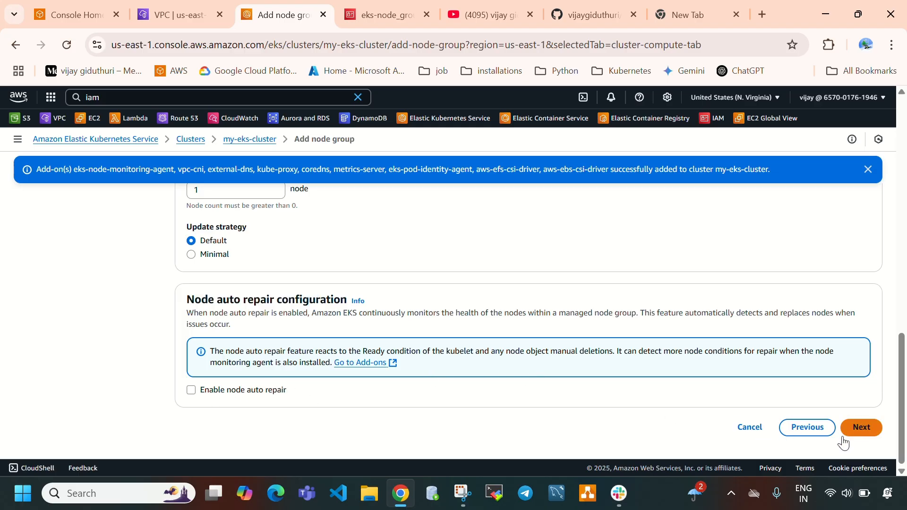
left_click(191, 390)
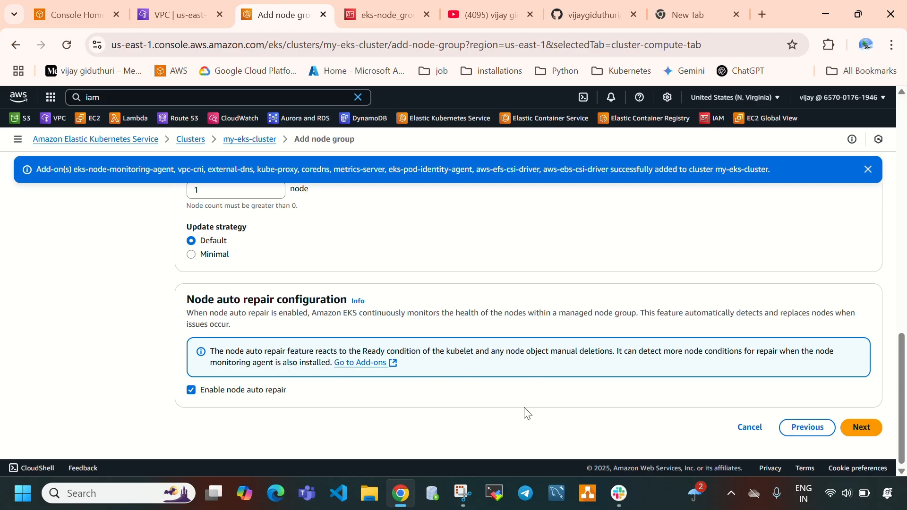
left_click(862, 427)
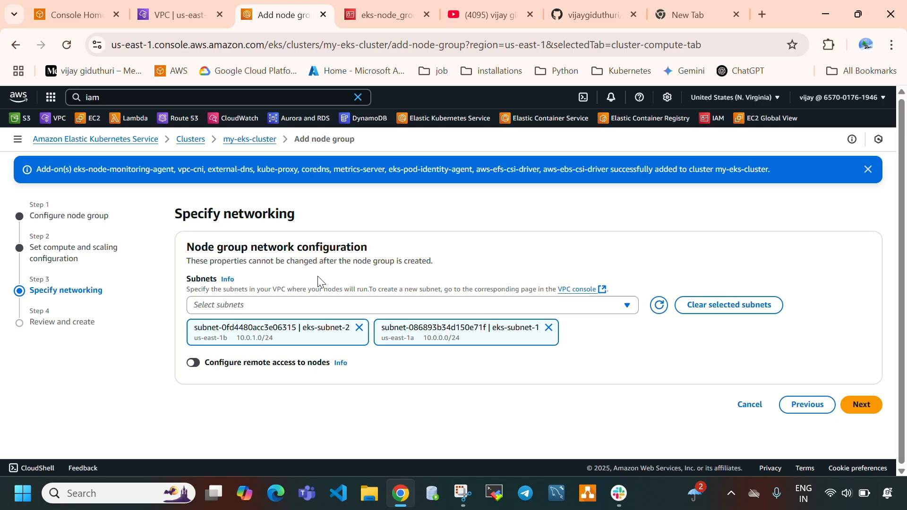
In the VPC console, open the resource map of eks-vpc and check its subnets.
left_click(200, 15)
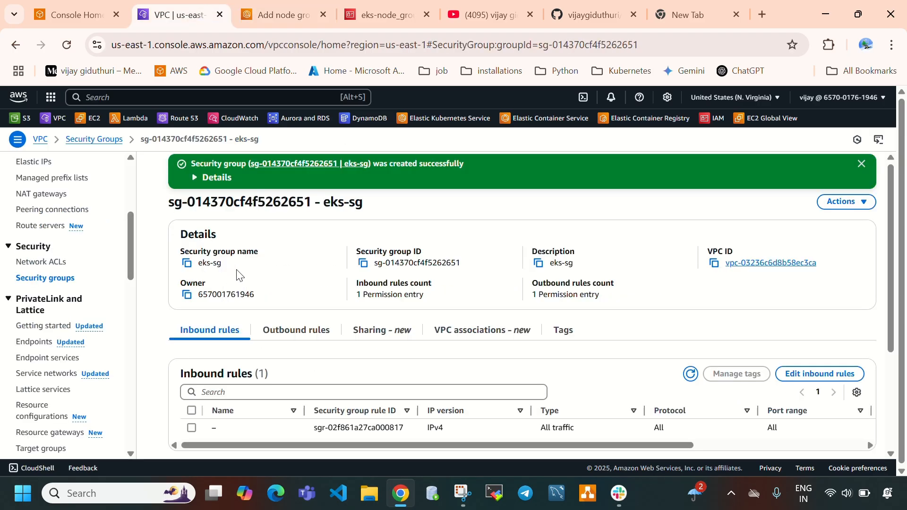
scroll(29, 249, "up", 5)
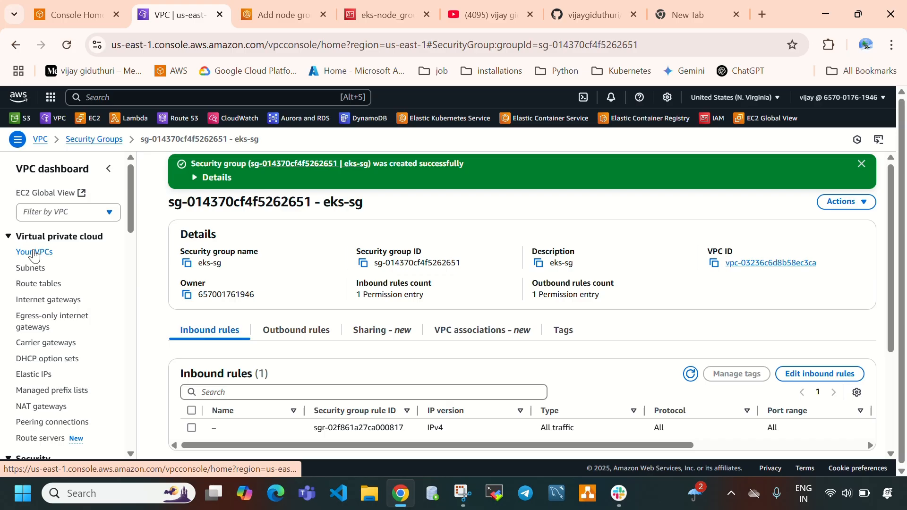
left_click(34, 253)
left_click(172, 264)
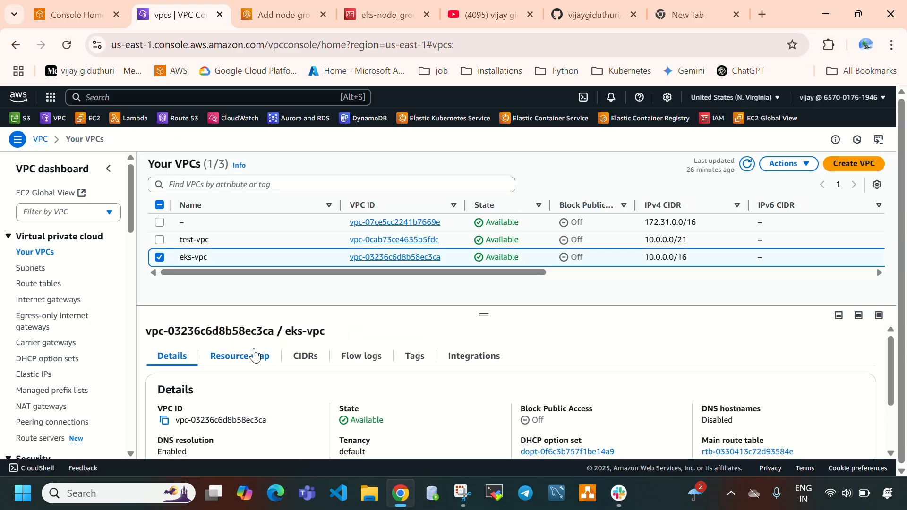
left_click(255, 355)
left_click_drag(486, 316, 496, 273)
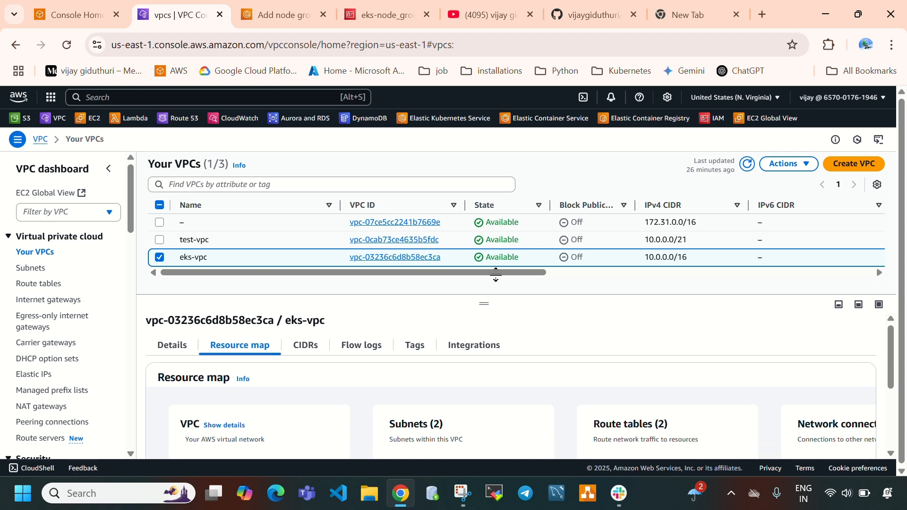
scroll(501, 378, "down", 2)
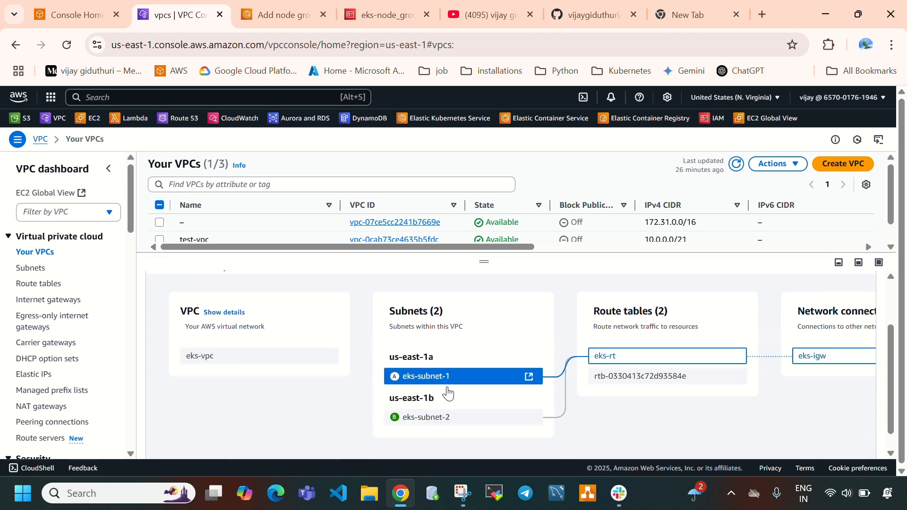
Back in the node group setup, keep eks-subnet-1 and eks-subnet-2, proceed to the review, and check the node group name and IAM role.
left_click(283, 15)
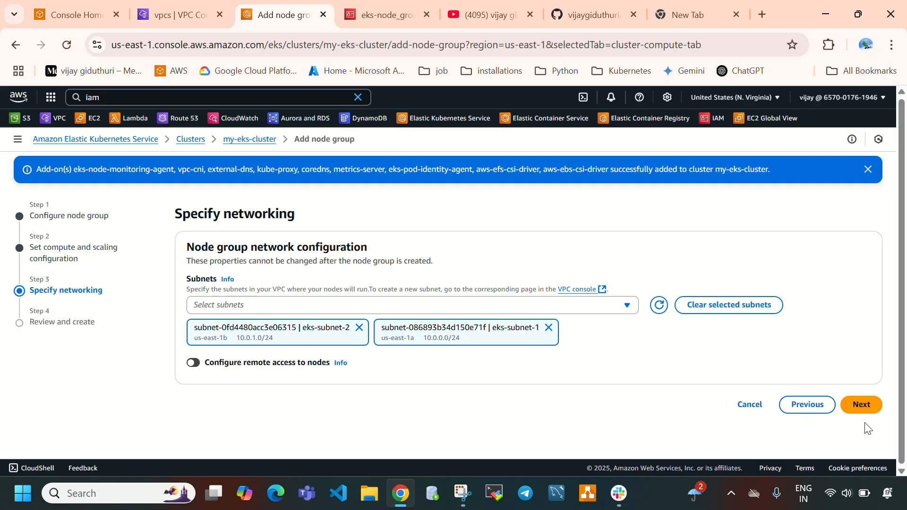
left_click(861, 404)
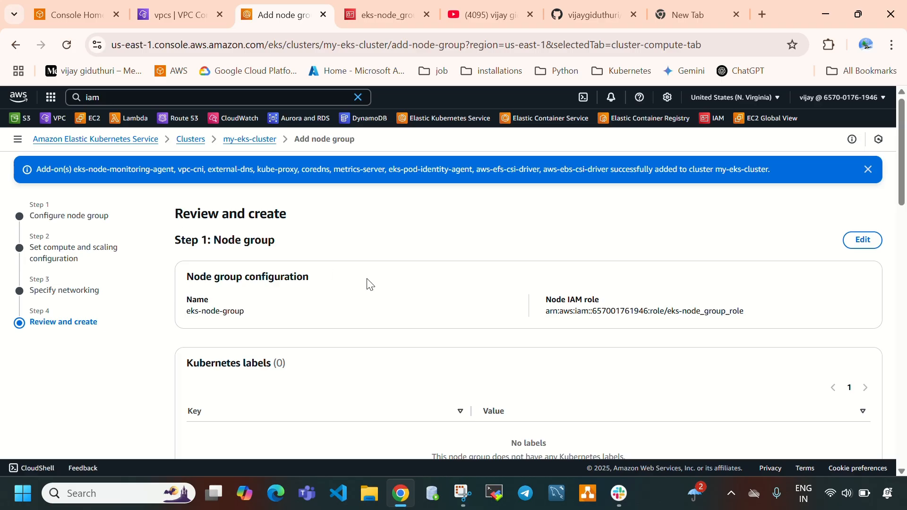
triple_click(222, 313)
left_click_drag(775, 320, 518, 320)
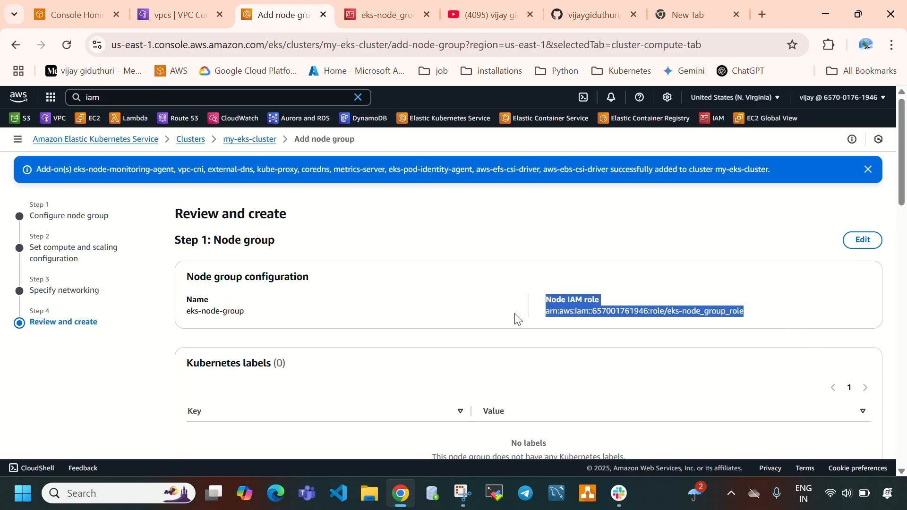
left_click(427, 288)
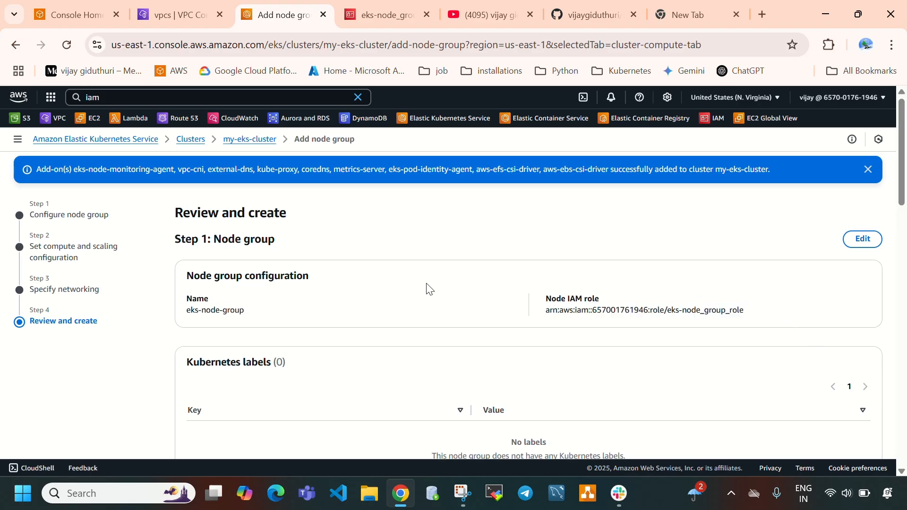
Review the node group's compute, scaling, update, auto repair and networking settings before creation.
scroll(428, 288, "down", 8)
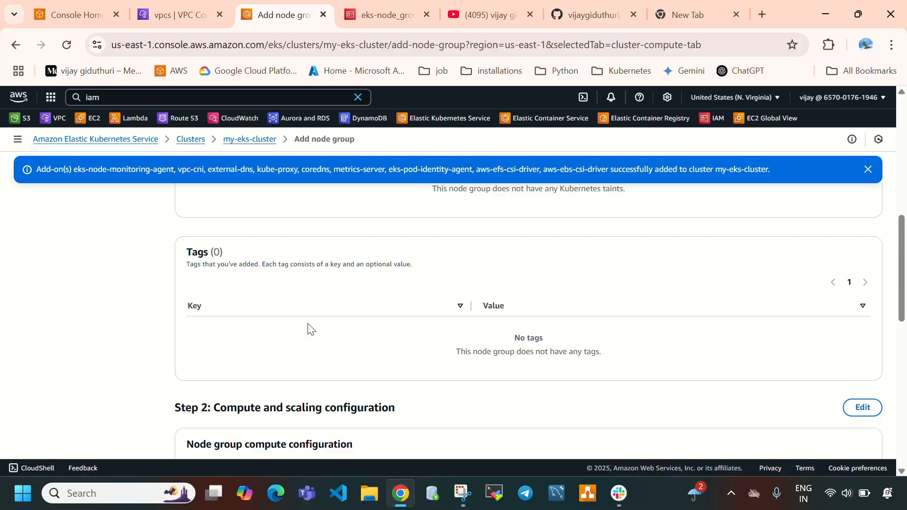
scroll(509, 265, "down", 1)
scroll(539, 283, "down", 2)
scroll(577, 290, "down", 2)
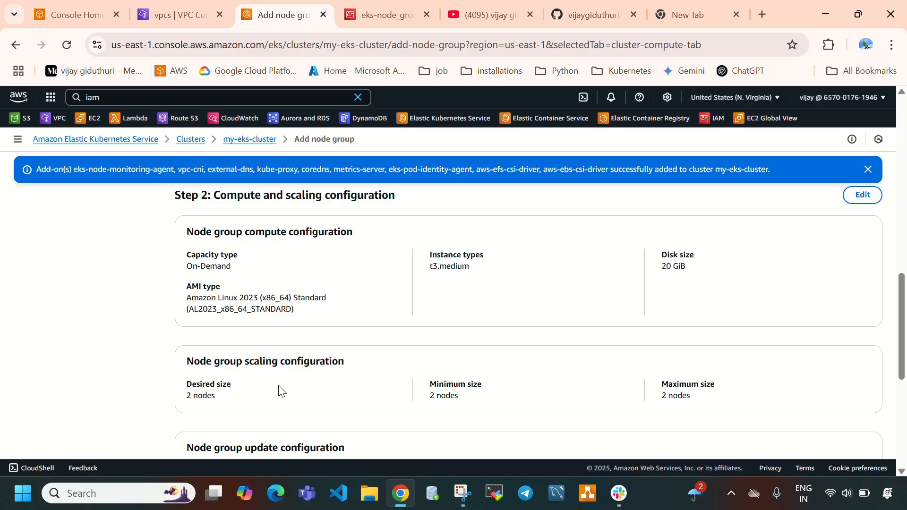
left_click_drag(199, 363, 312, 363)
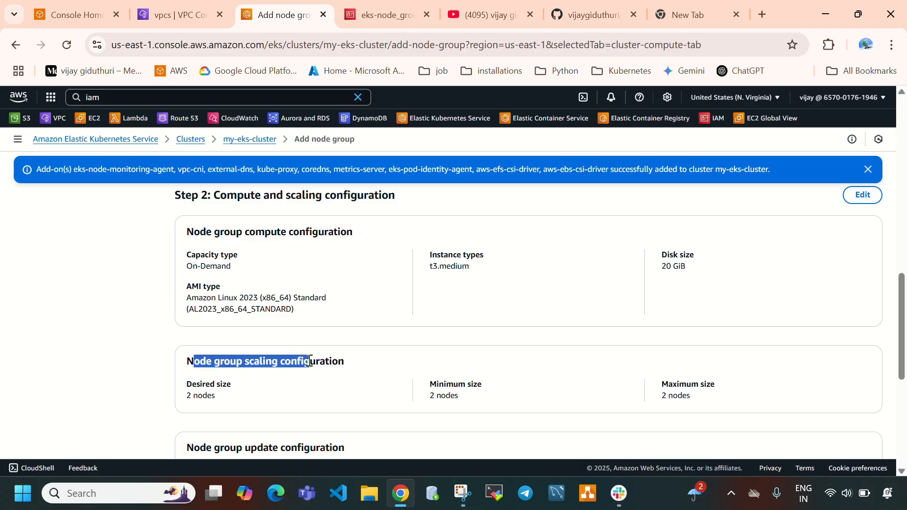
left_click(183, 399)
left_click_drag(183, 399, 709, 422)
left_click(476, 344)
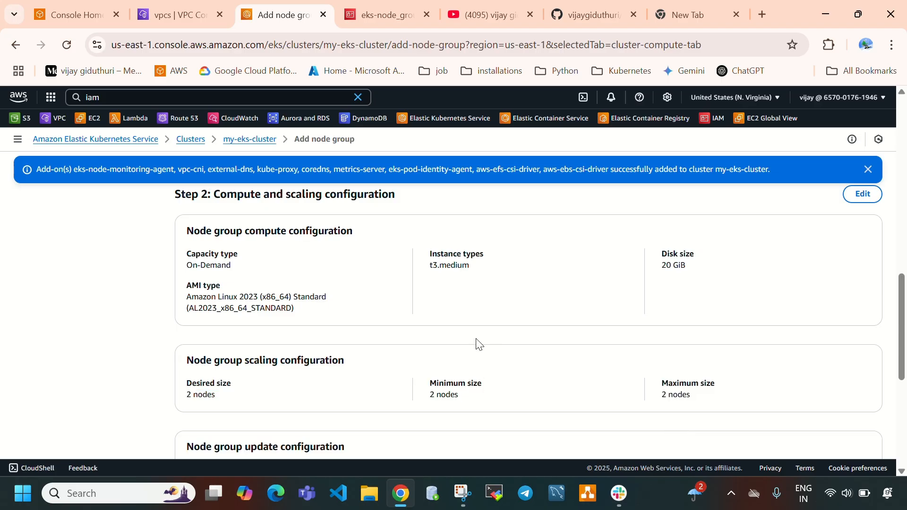
scroll(477, 344, "down", 3)
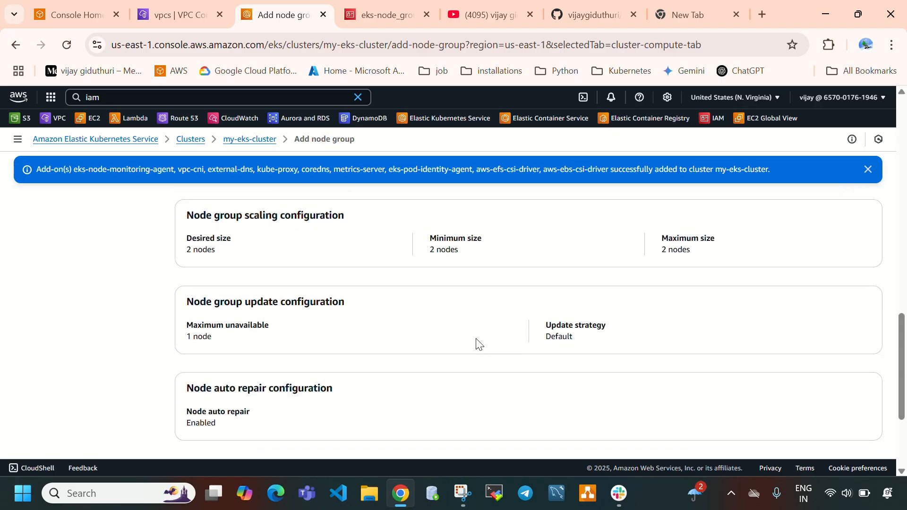
scroll(476, 344, "down", 3)
left_click_drag(221, 263, 189, 263)
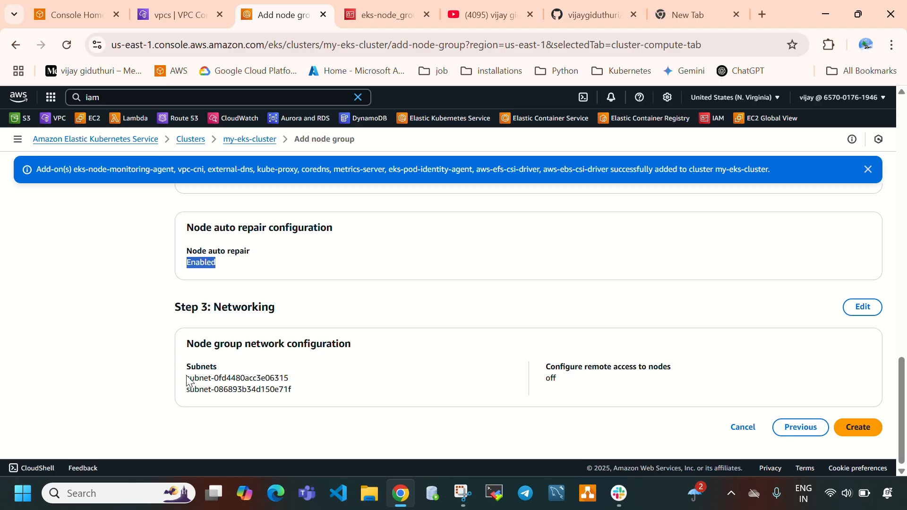
left_click_drag(187, 381, 315, 403)
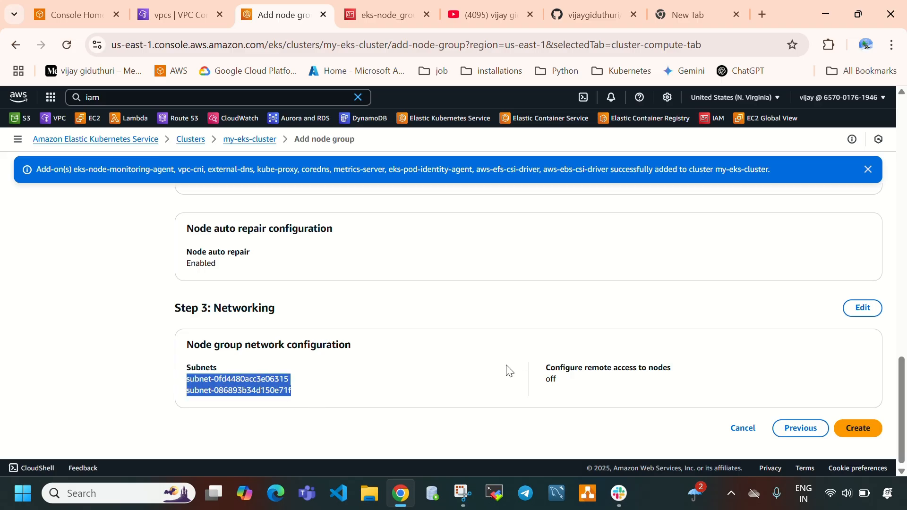
scroll(472, 383, "up", 15)
scroll(475, 344, "down", 15)
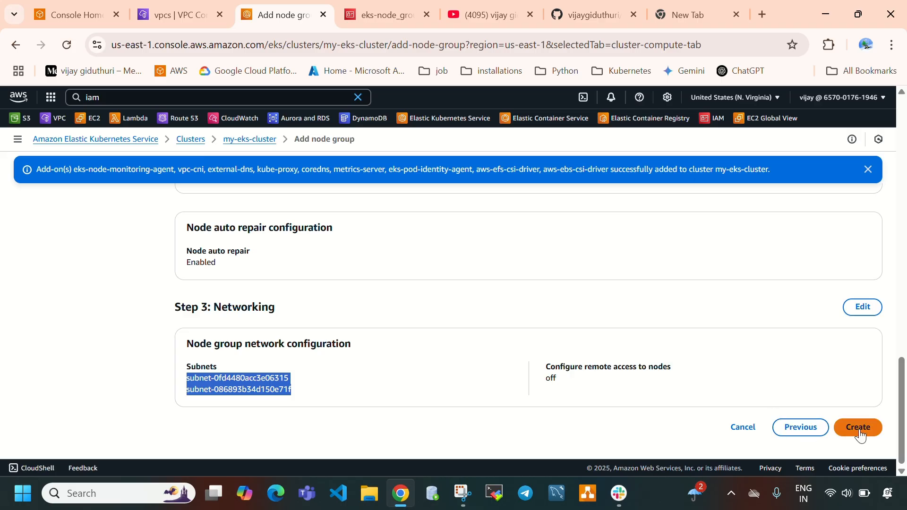
Create the node group eks-node-group and refresh its details to check the creation status.
left_click(861, 434)
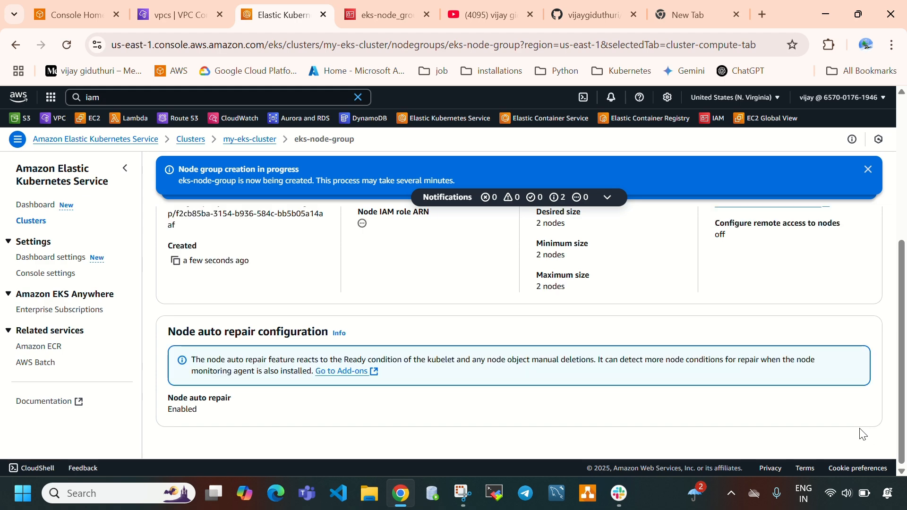
scroll(865, 335, "up", 5)
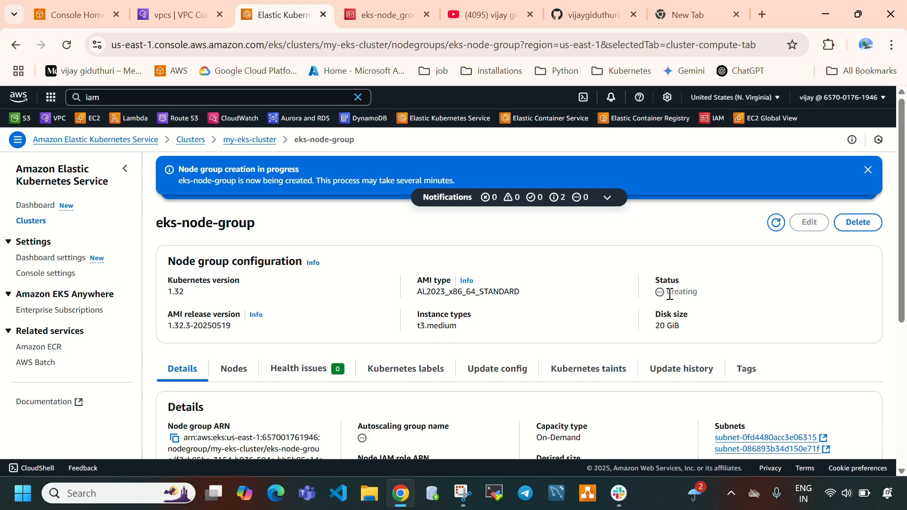
left_click_drag(672, 295, 696, 297)
left_click(776, 223)
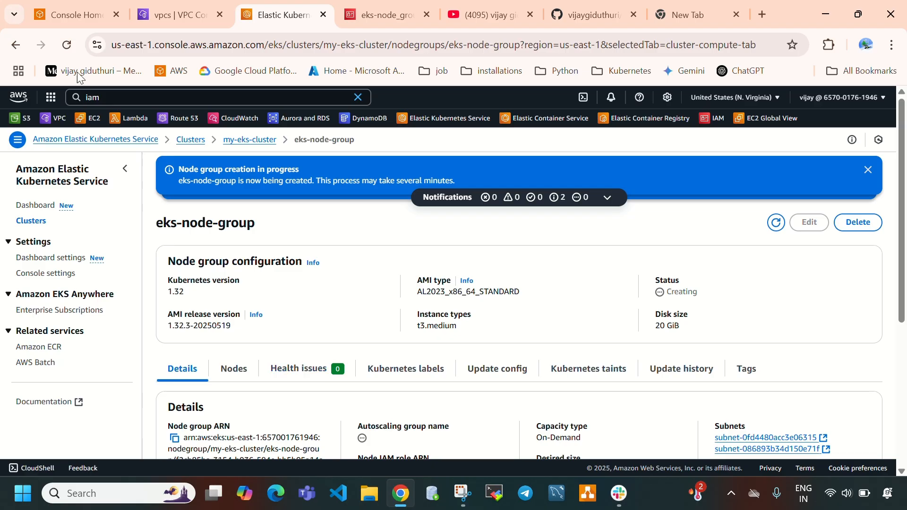
From the console home, open the EC2 instances list and start launching a new instance.
left_click(85, 15)
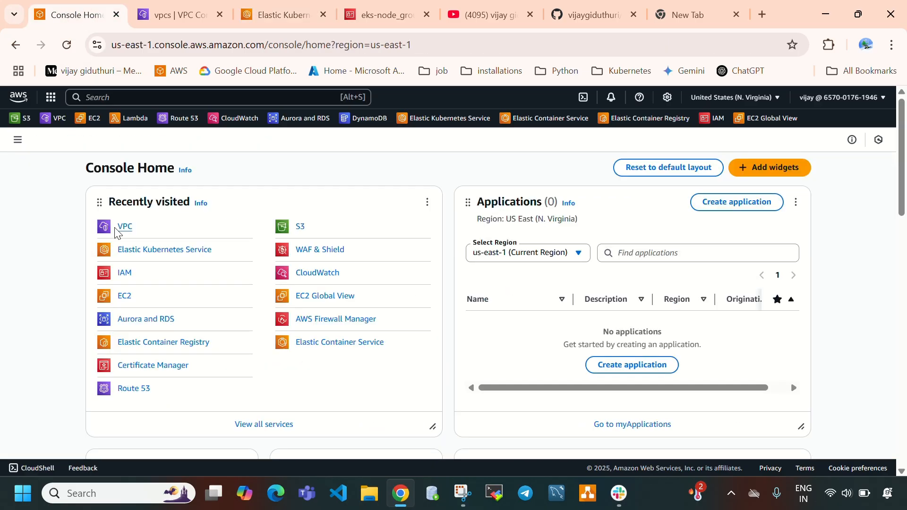
left_click(126, 296)
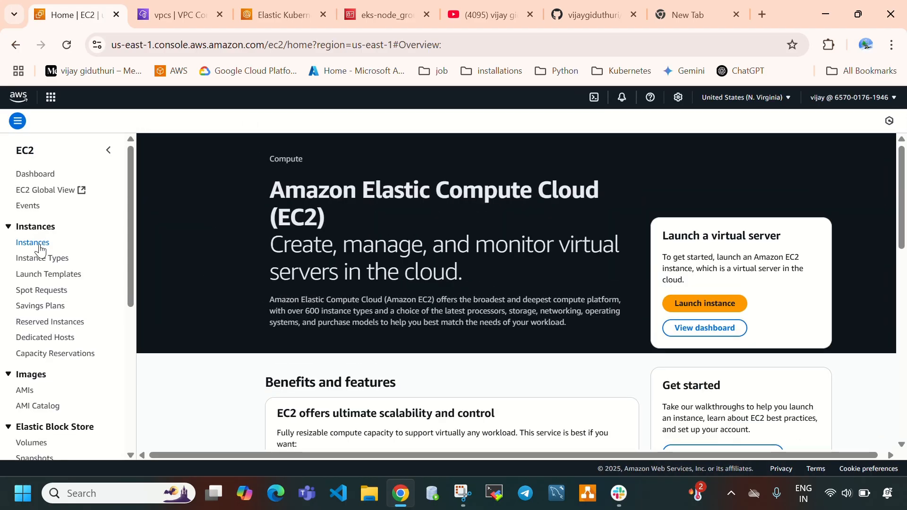
left_click(40, 245)
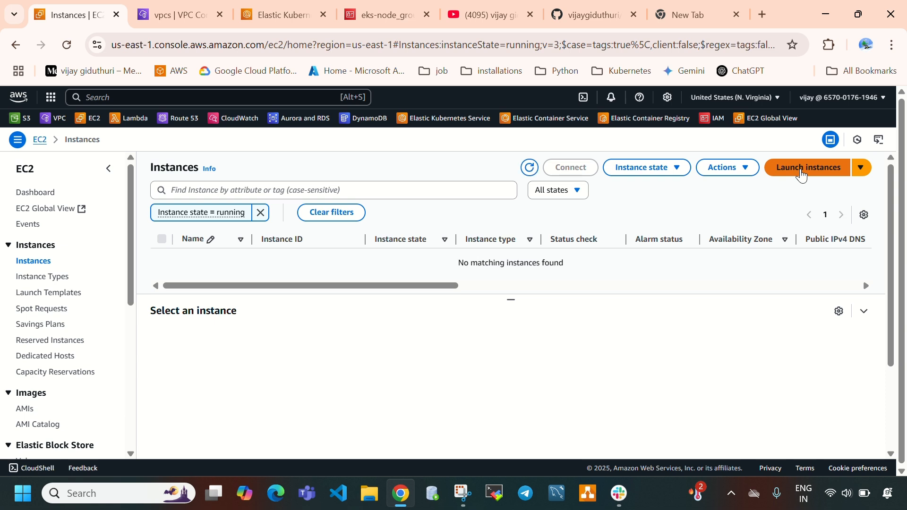
left_click(801, 174)
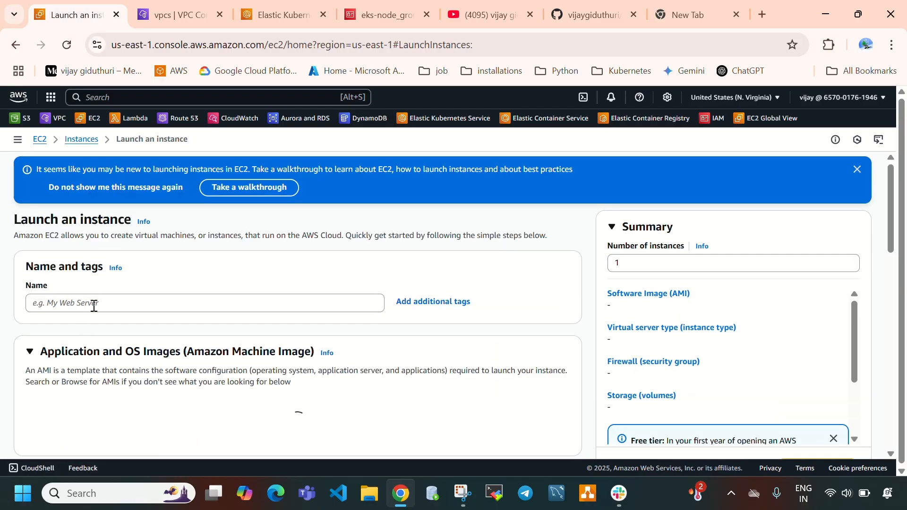
Name the new instance eks-instance and choose the Ubuntu Server 24.04 LTS image.
left_click(95, 306)
type("eks")
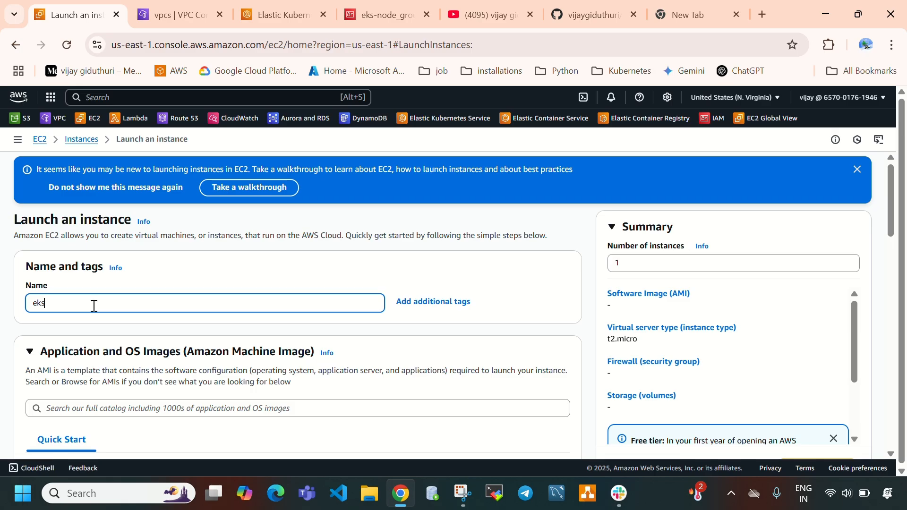
type("-instance")
scroll(218, 318, "down", 3)
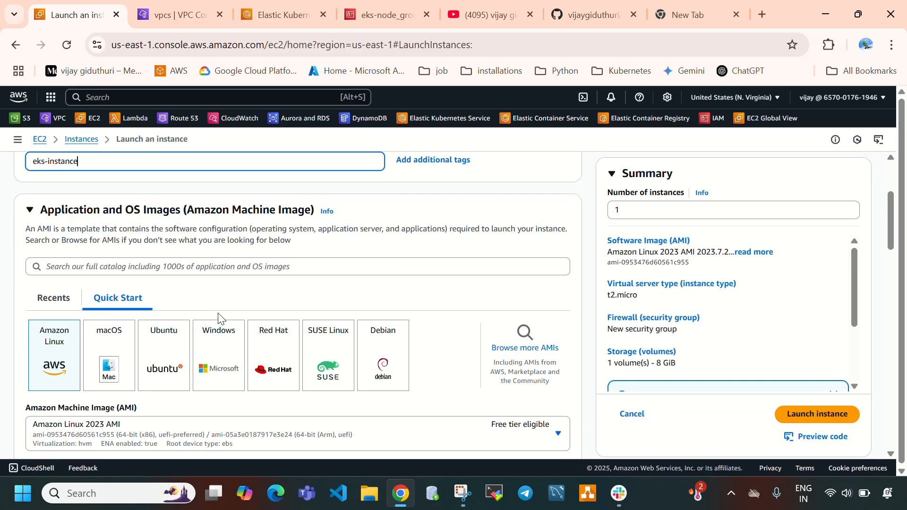
left_click(181, 357)
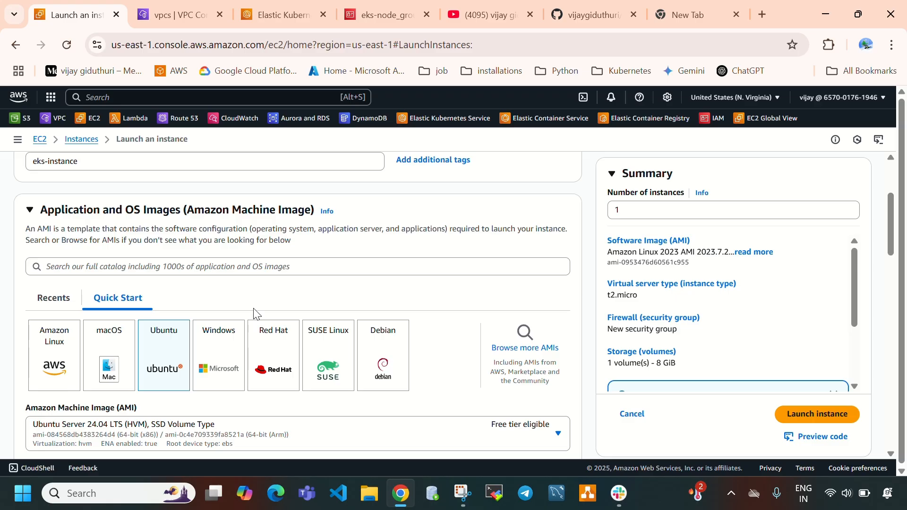
Set the new instance's type to t2.medium.
scroll(273, 319, "down", 5)
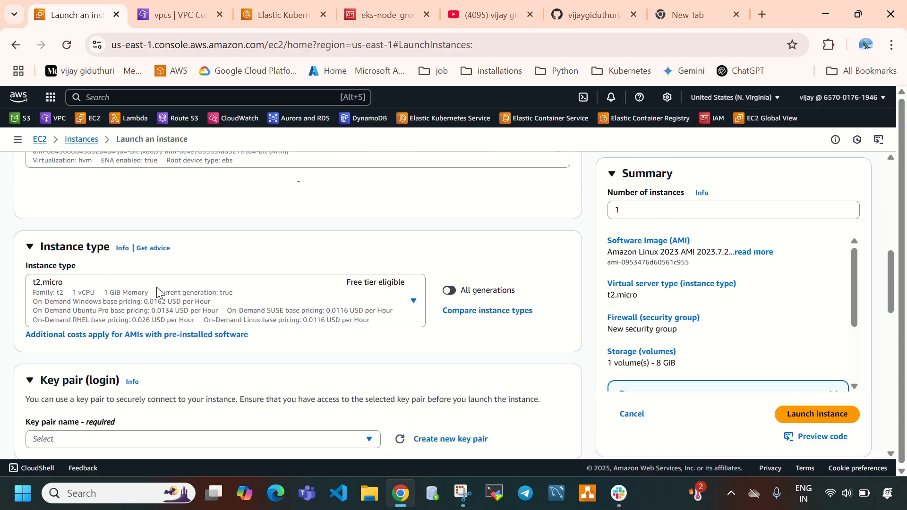
scroll(239, 304, "down", 3)
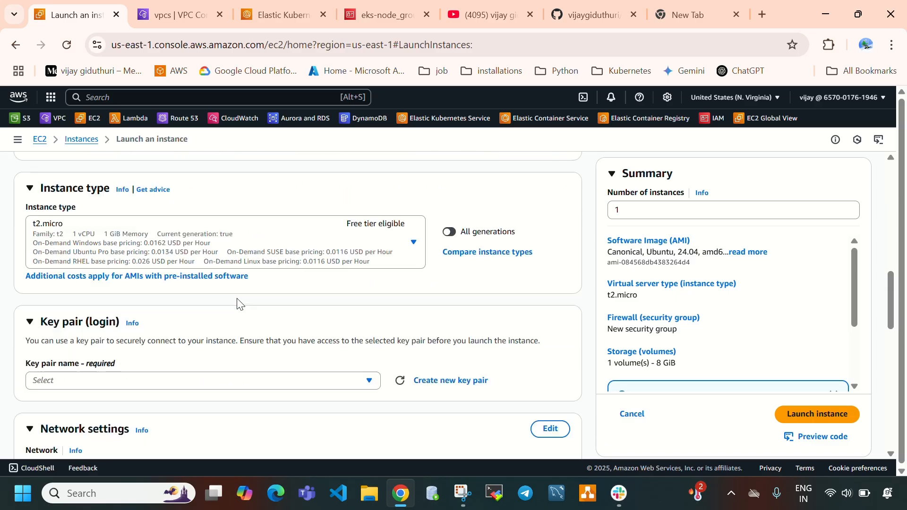
left_click(204, 250)
scroll(184, 365, "down", 3)
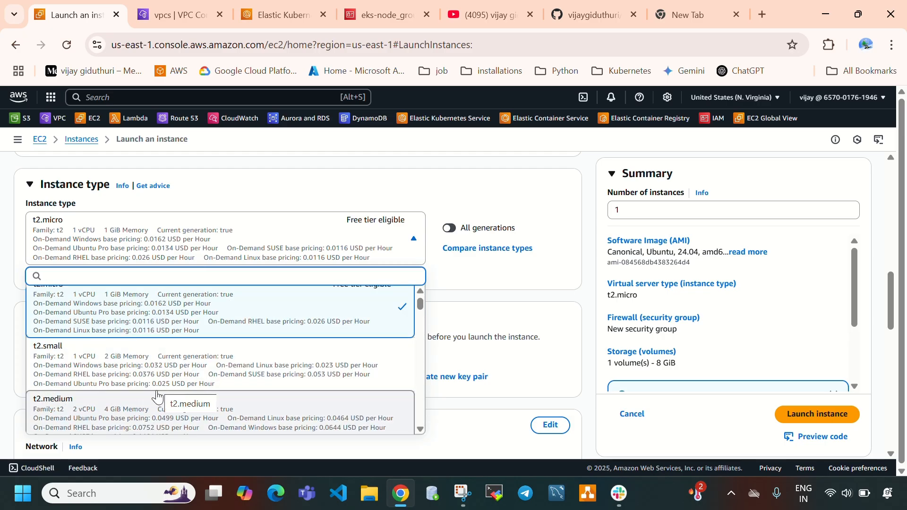
key("Return")
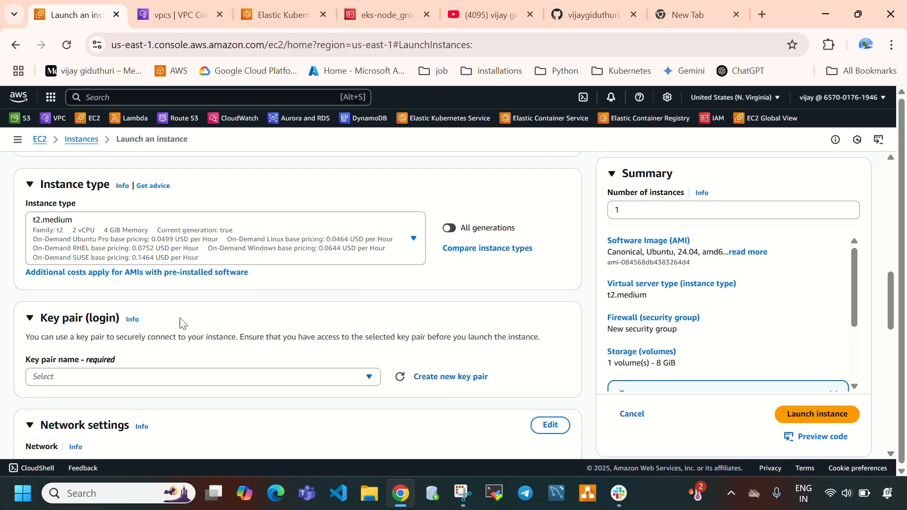
Choose to proceed without a key pair for the instance login.
scroll(265, 316, "down", 2)
left_click(264, 312)
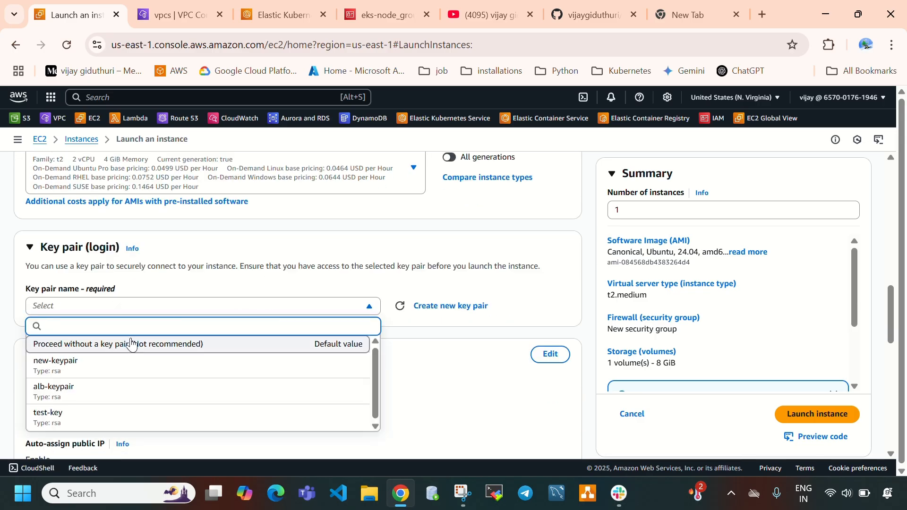
left_click(131, 344)
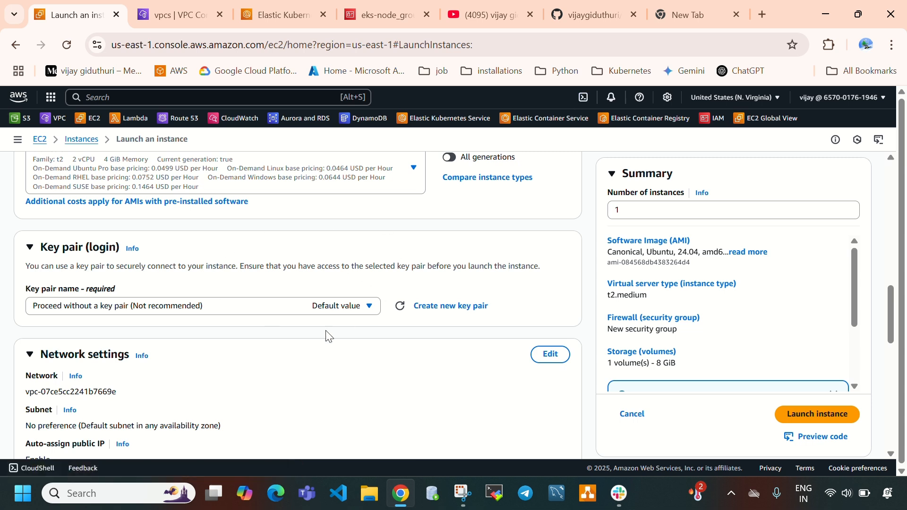
Edit the network settings to use the VPC eks-vpc and the subnet eks-subnet-1, checking the VPC's resource map for the subnets.
scroll(331, 333, "down", 1)
scroll(337, 333, "down", 2)
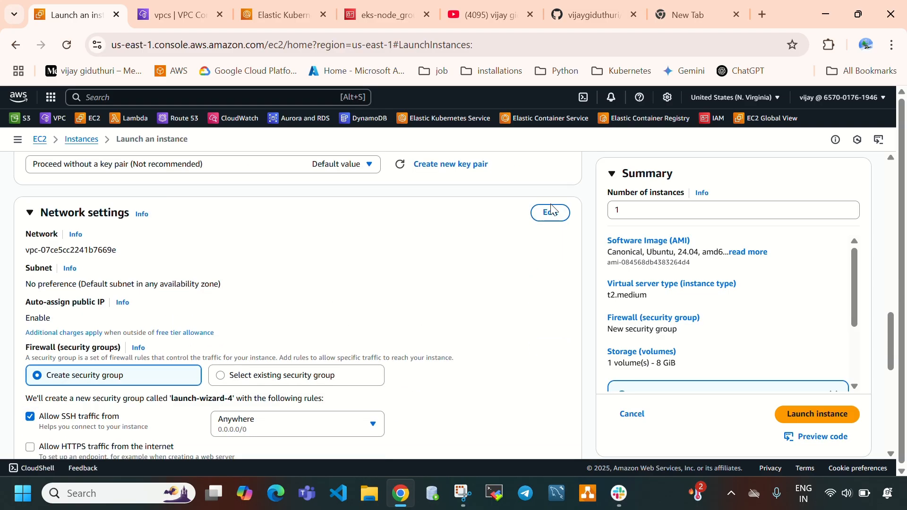
left_click(189, 14)
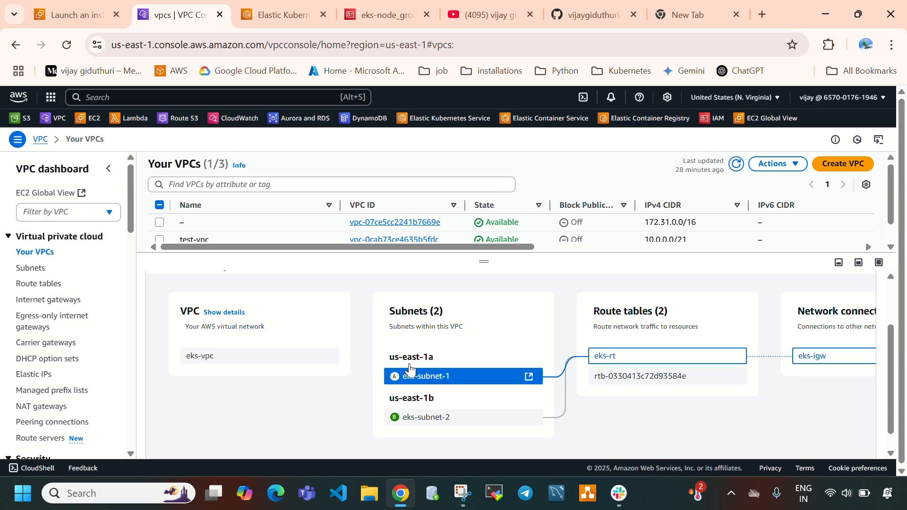
left_click(73, 15)
left_click(93, 266)
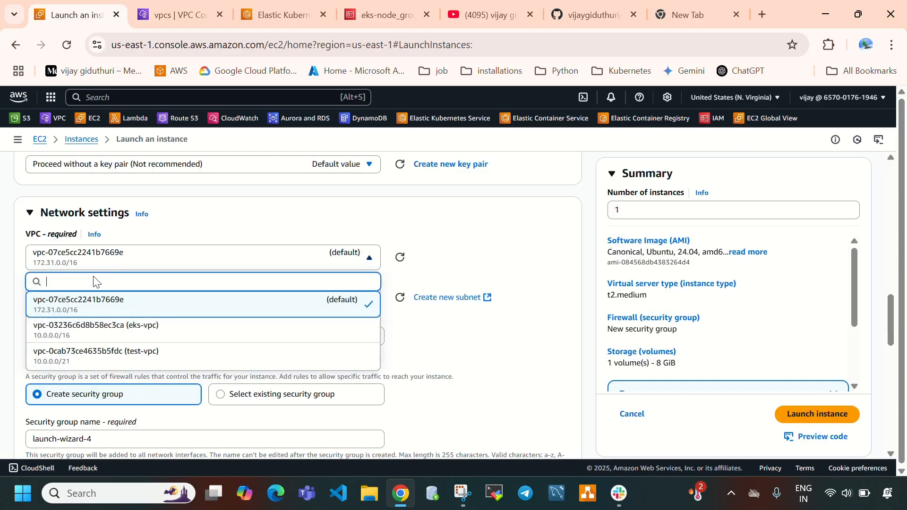
left_click(235, 331)
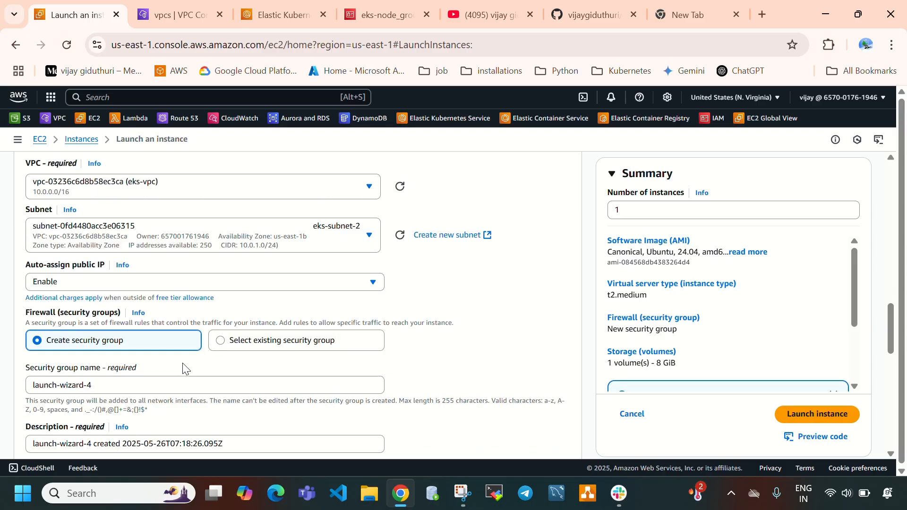
left_click(312, 242)
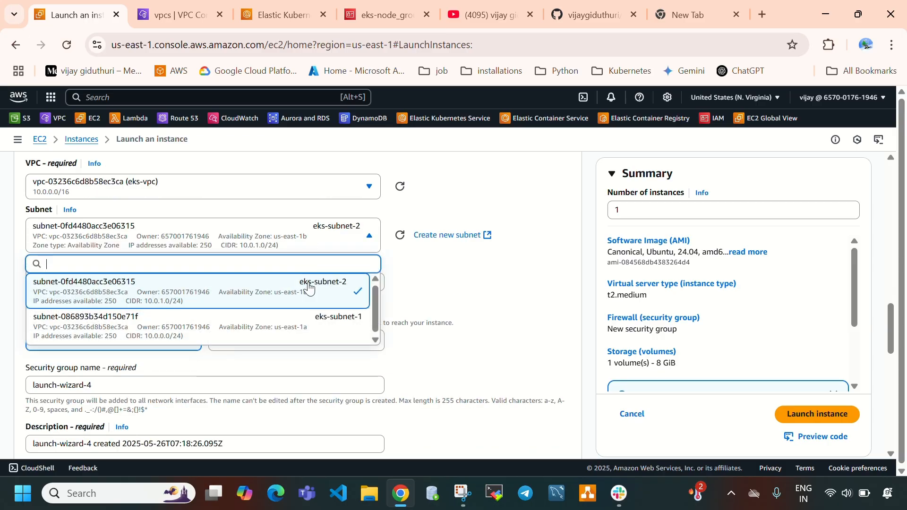
left_click(306, 328)
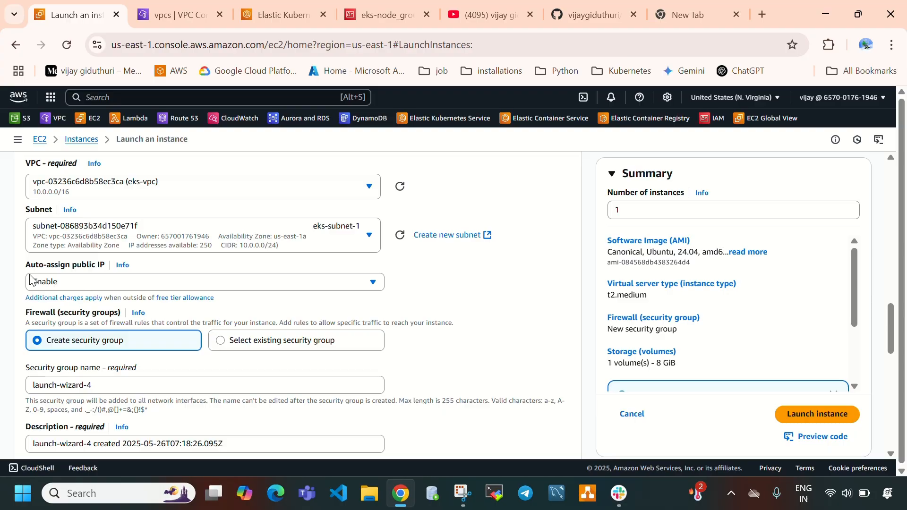
Switch auto-assign public IP to Disable and back to Enable.
left_click(67, 283)
left_click(85, 318)
left_click(90, 283)
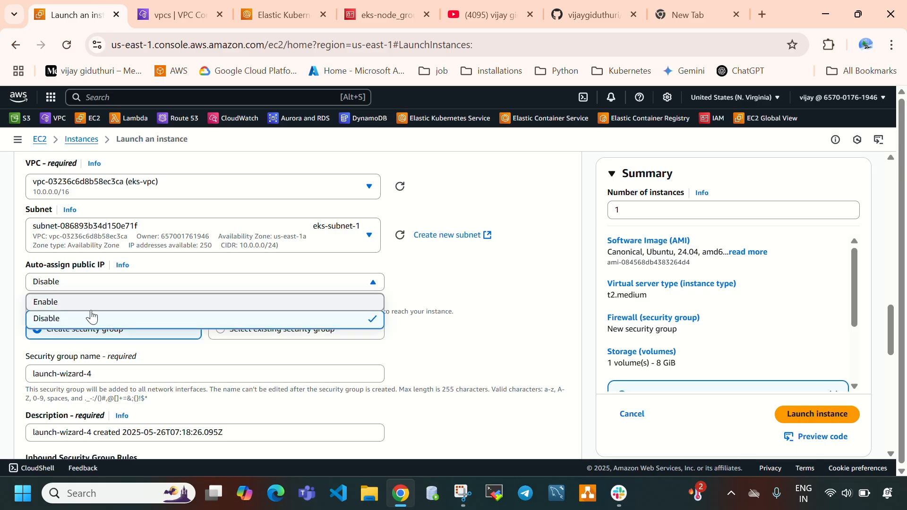
left_click(92, 303)
Assign the existing security group eks-sg to the instance's firewall settings.
scroll(230, 347, "down", 2)
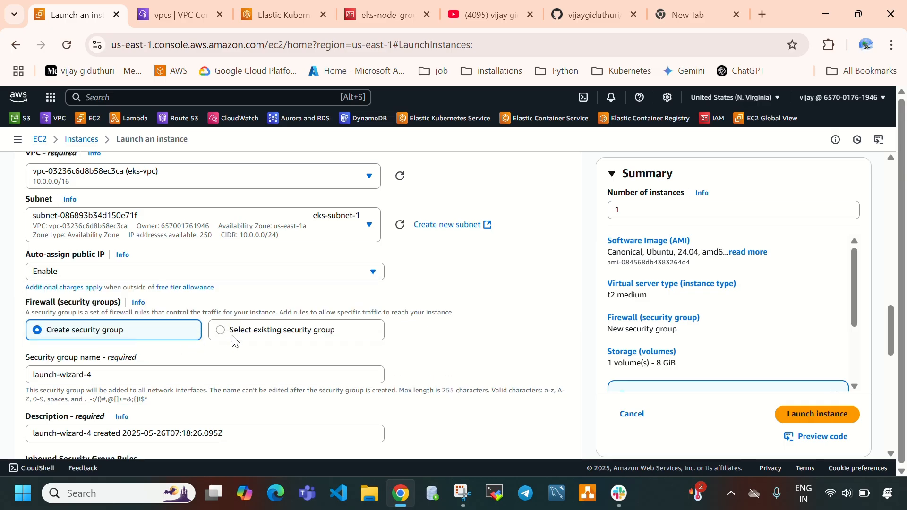
left_click(227, 340)
left_click(225, 315)
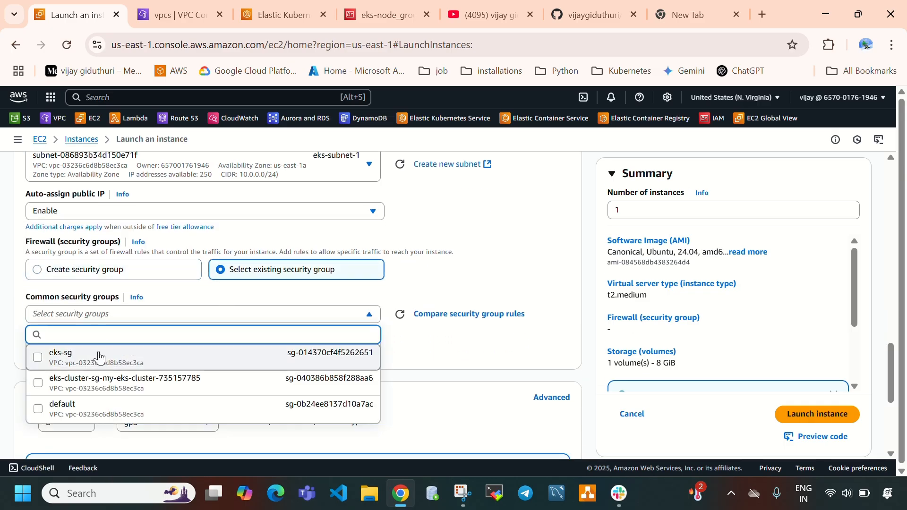
left_click(88, 363)
Set the root volume size to 10 GiB in the storage configuration.
scroll(88, 363, "down", 3)
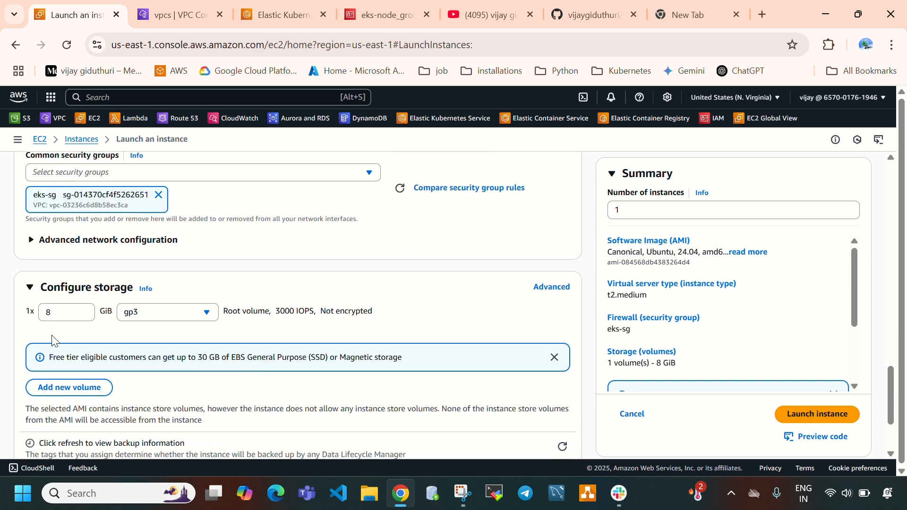
left_click(61, 317)
type("1")
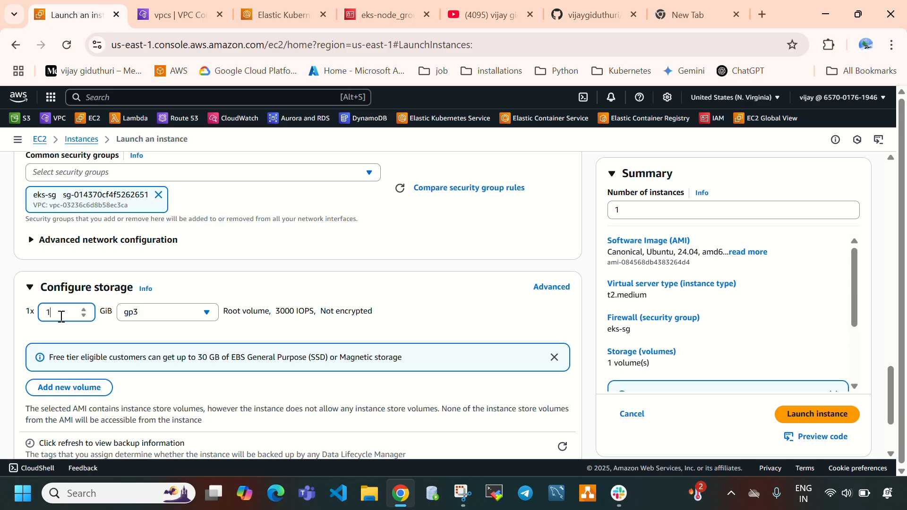
type("0")
scroll(335, 356, "down", 2)
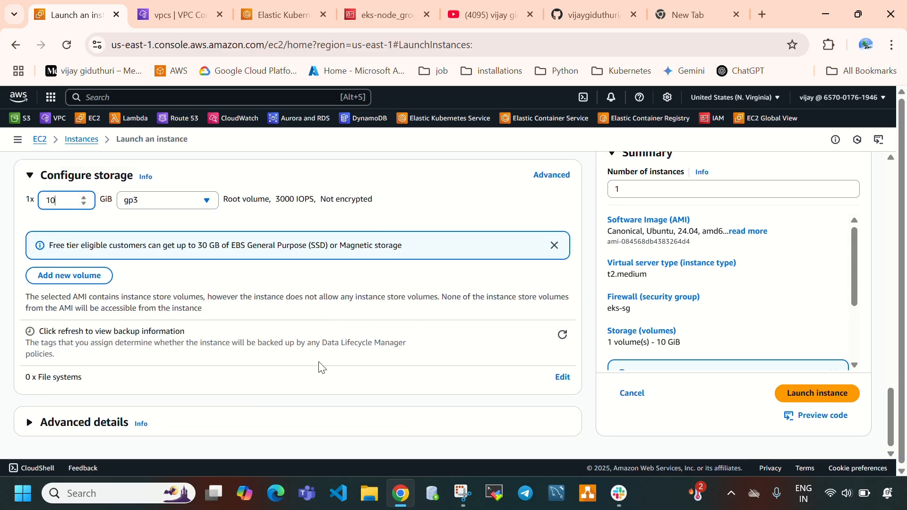
Launch the instance and refresh the EC2 instances list.
left_click(797, 398)
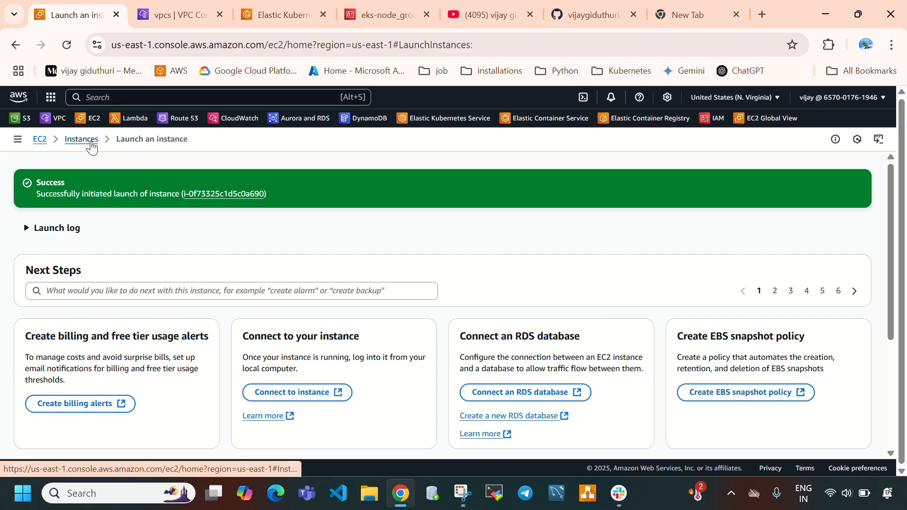
left_click(81, 139)
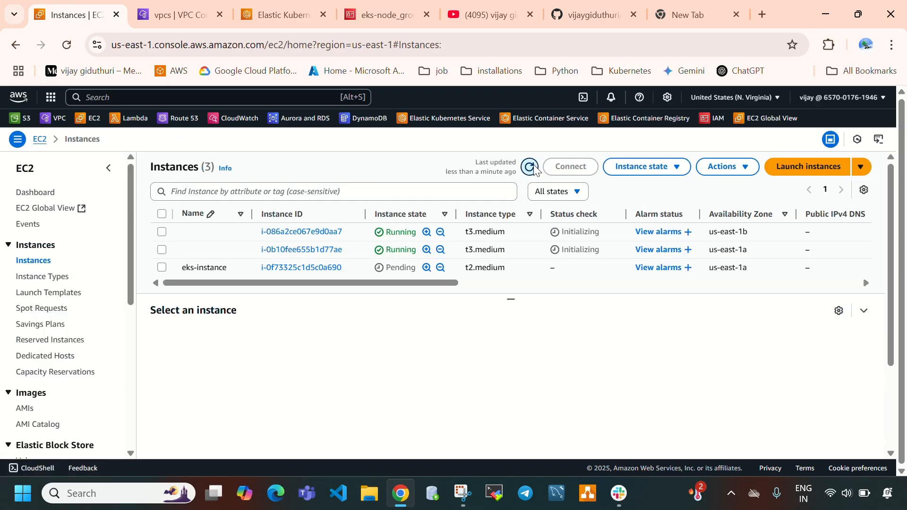
left_click(533, 168)
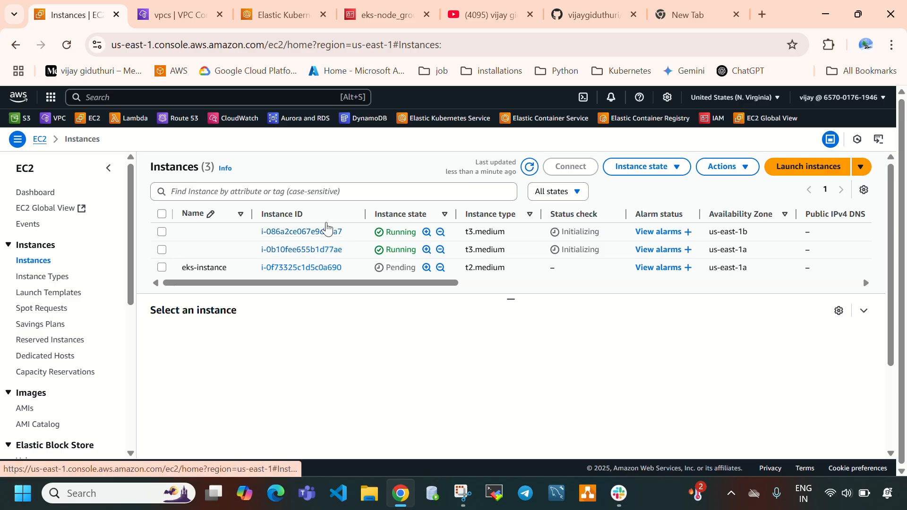
Switch to the EKS console, refresh the eks-node-group page, and review its status and details.
left_click(288, 13)
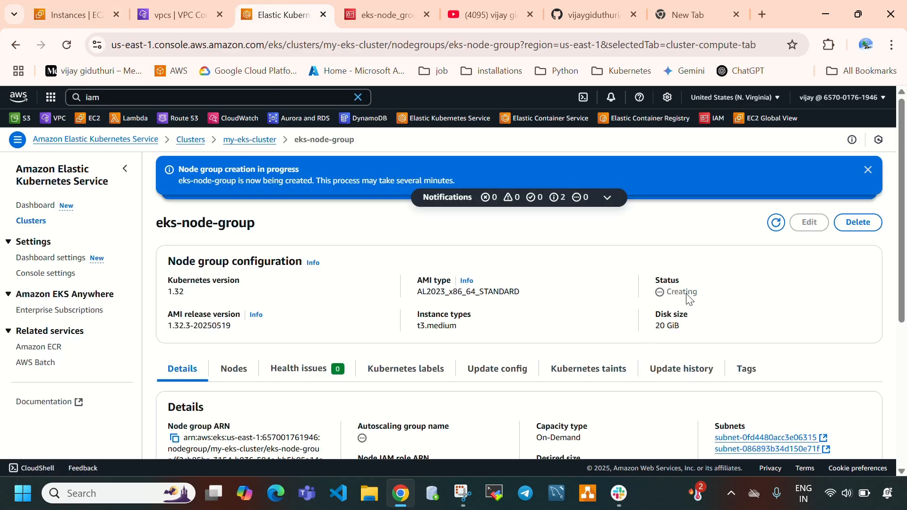
left_click(777, 223)
scroll(454, 307, "down", 5)
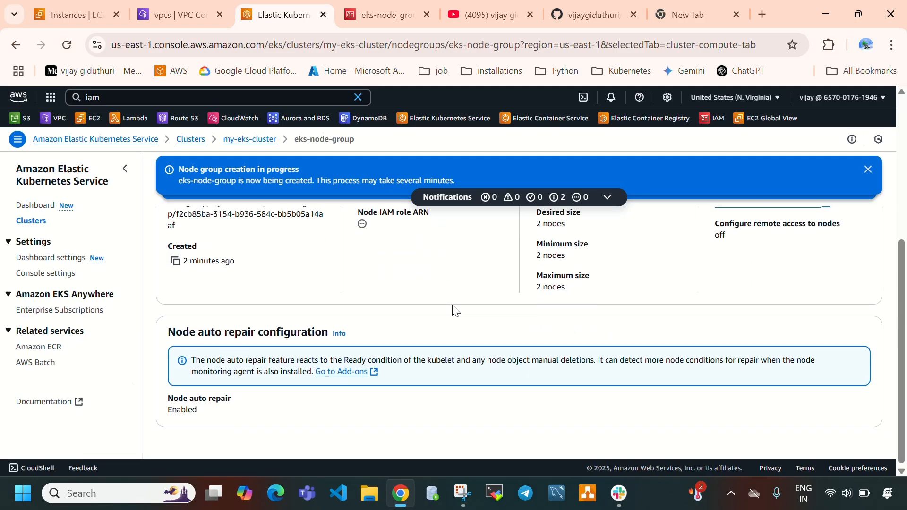
scroll(454, 309, "up", 5)
Open my-eks-cluster's compute resources and examine the status of its nodes and node group.
left_click(31, 221)
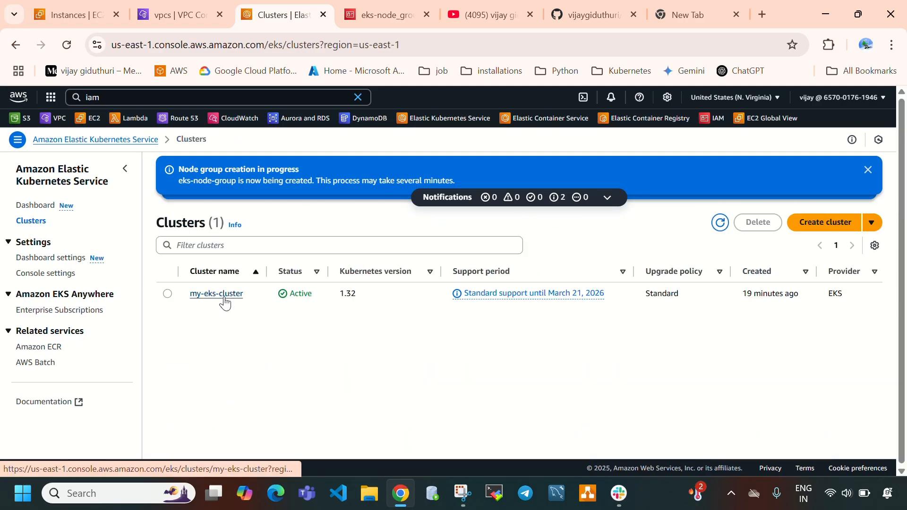
left_click(222, 299)
left_click(317, 393)
scroll(422, 380, "down", 3)
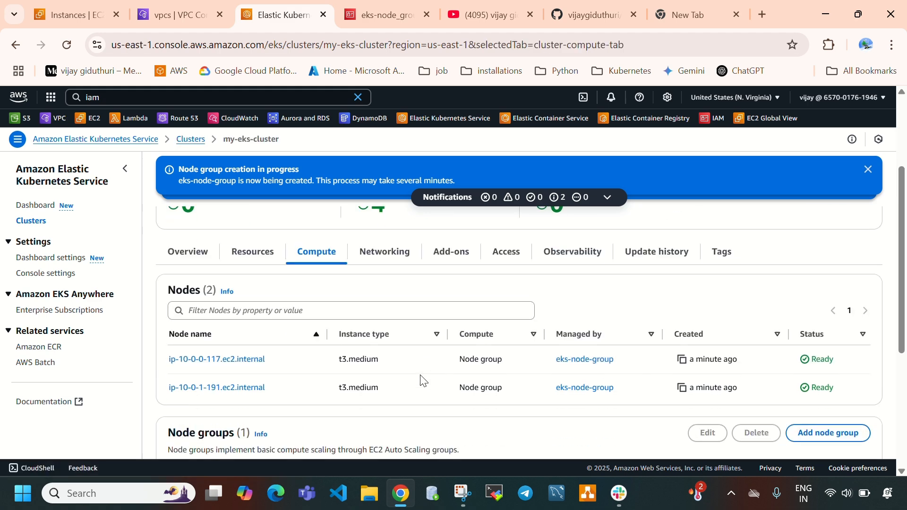
scroll(422, 380, "down", 4)
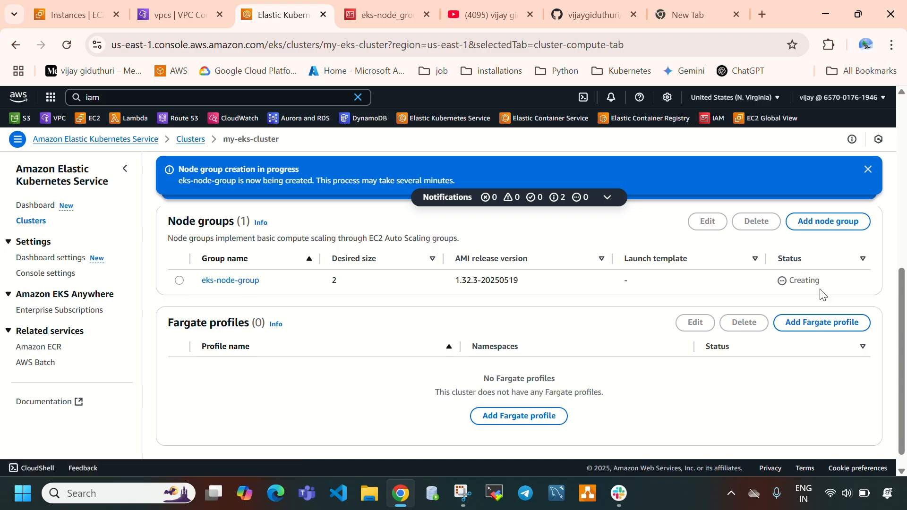
scroll(821, 290, "up", 3)
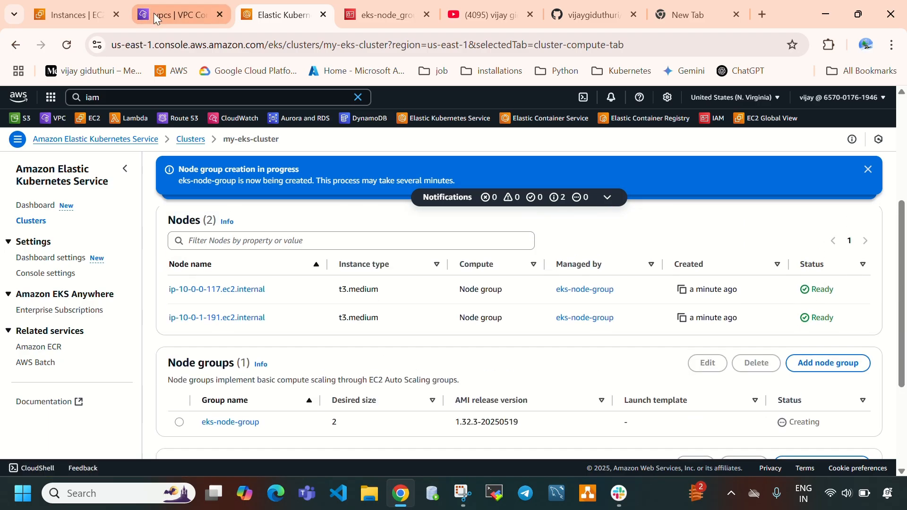
Connect to eks-instance from the EC2 instances list using EC2 Instance Connect with the username ubuntu.
left_click(73, 15)
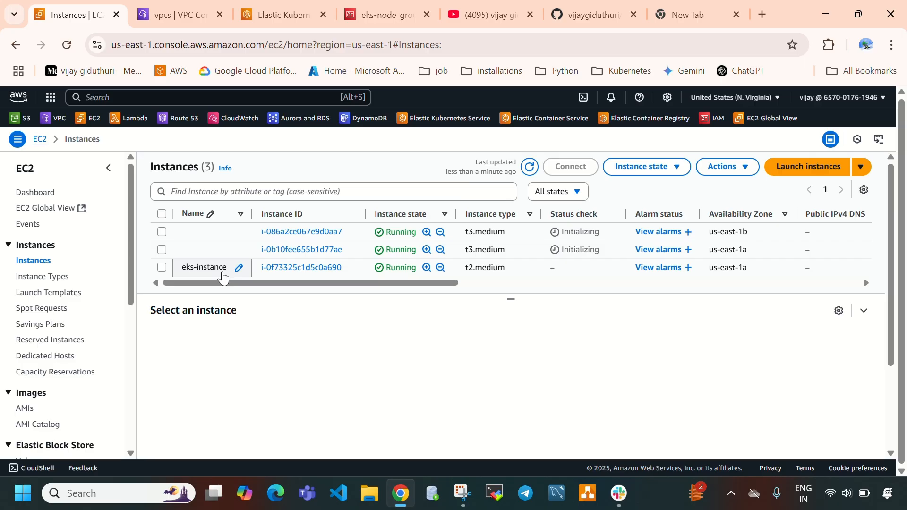
left_click(162, 268)
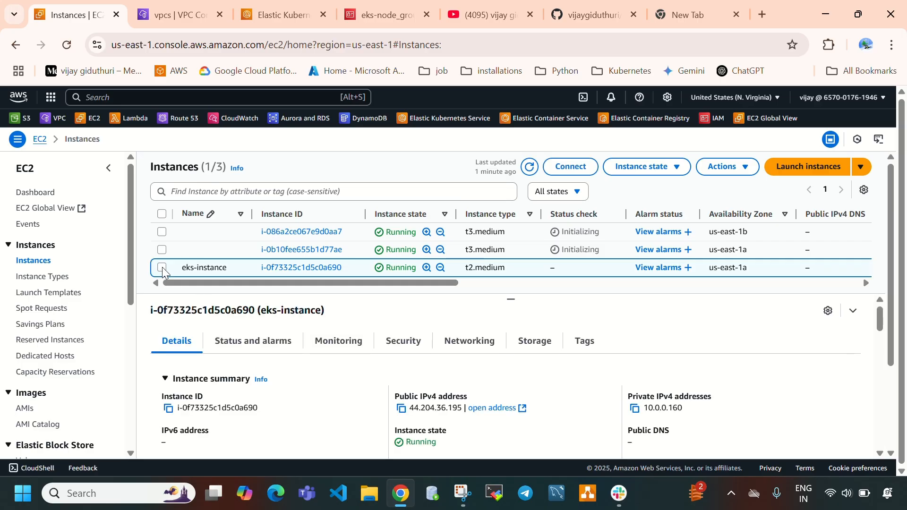
left_click(571, 167)
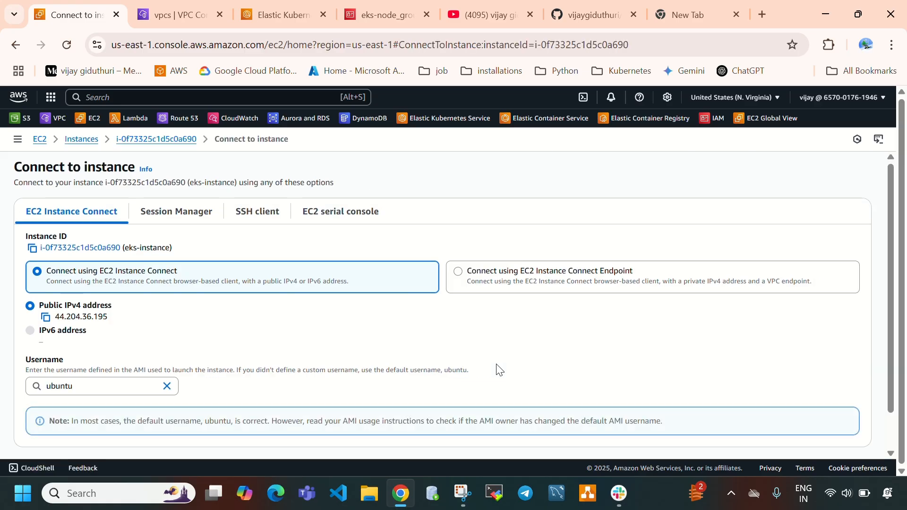
scroll(498, 368, "down", 1)
left_click(842, 426)
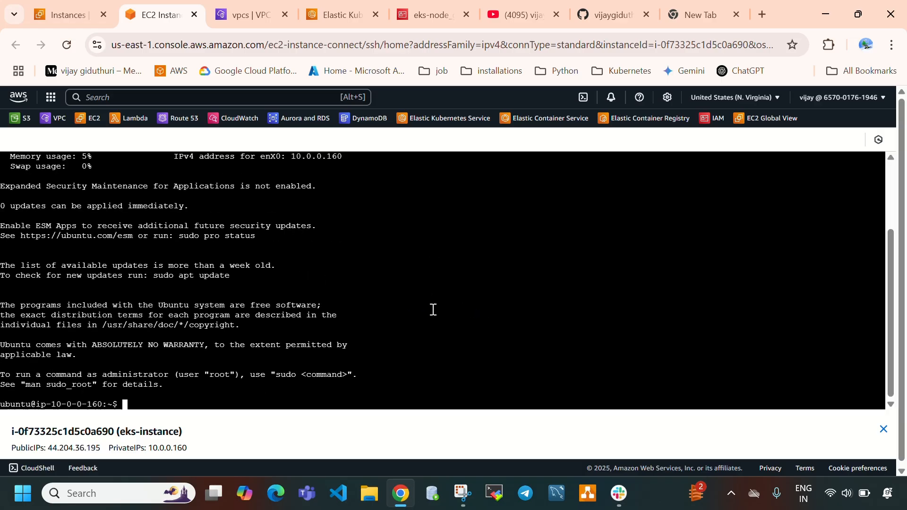
Clear the instance's terminal and update the package lists with sudo apt update -y.
key("ctrl+l")
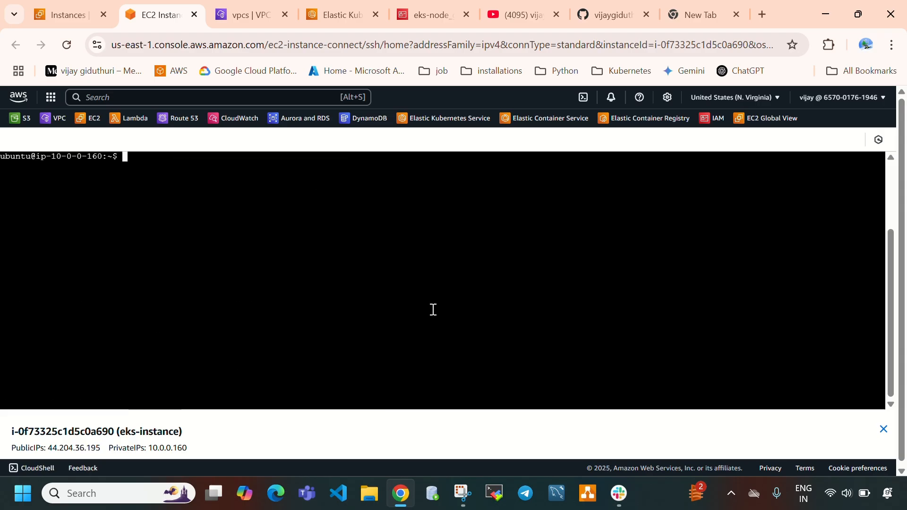
type("sudo apt u")
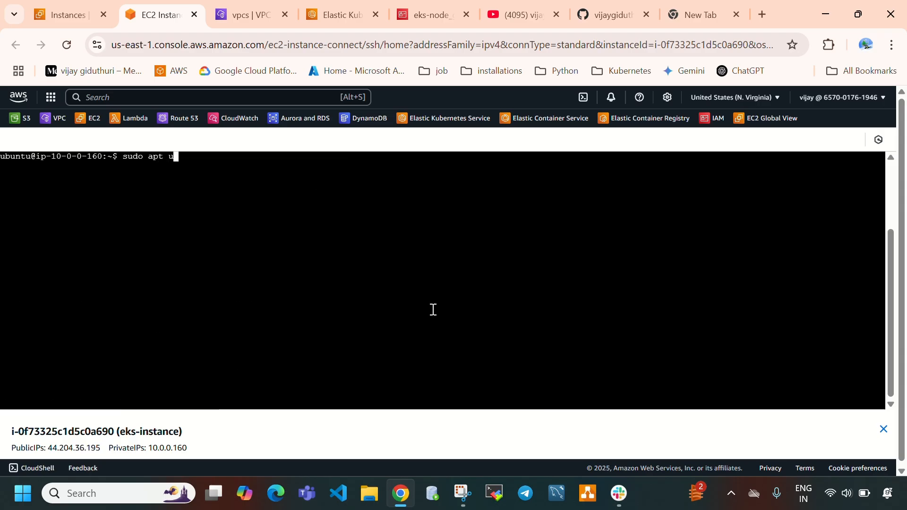
type("pdate -y")
key("Return")
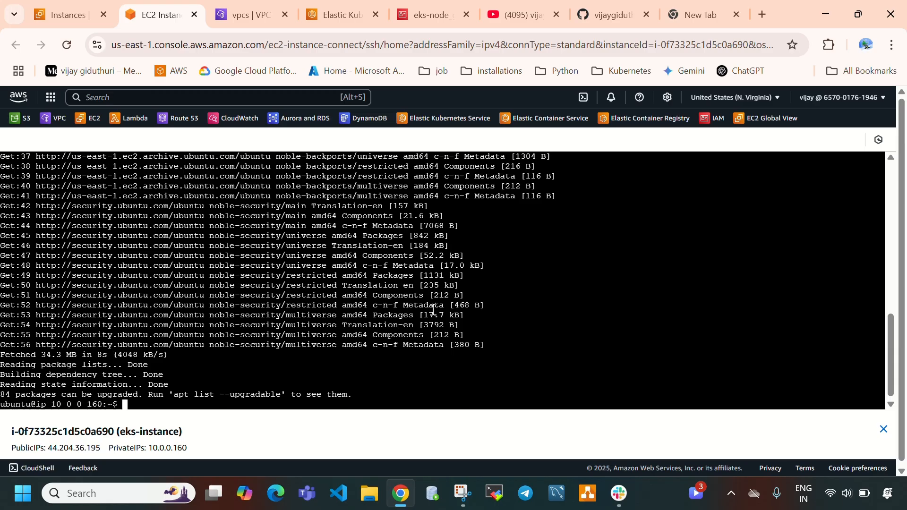
Switch to the root user with sudo su and clear the terminal.
key("Return")
key("Return")
type("sudo")
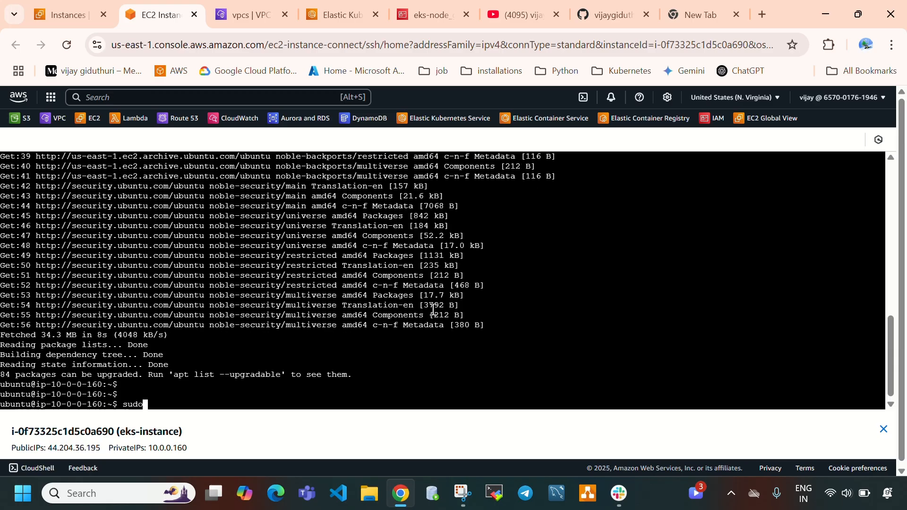
type(" su")
key("Return")
key("ctrl+l")
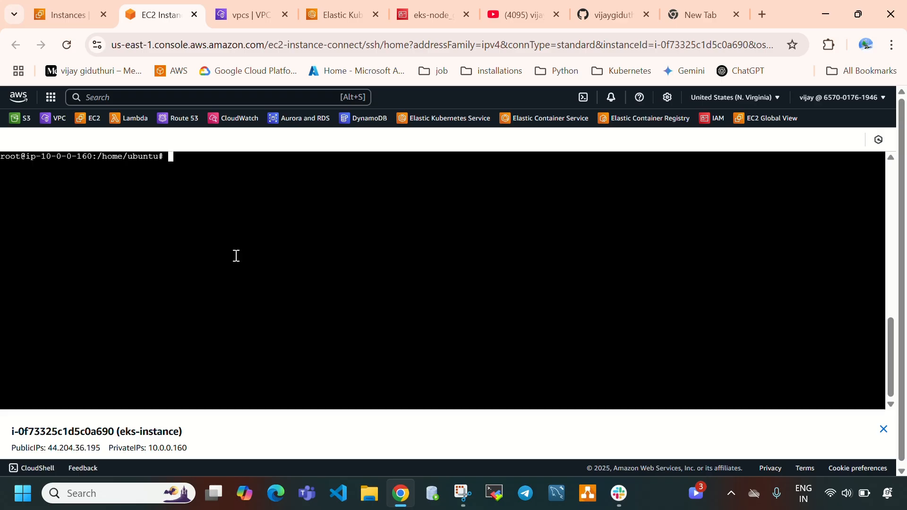
Copy the Install AWSCLI commands from the video-repo README on GitHub and run them in the eks-instance terminal.
left_click(618, 13)
scroll(411, 340, "down", 3)
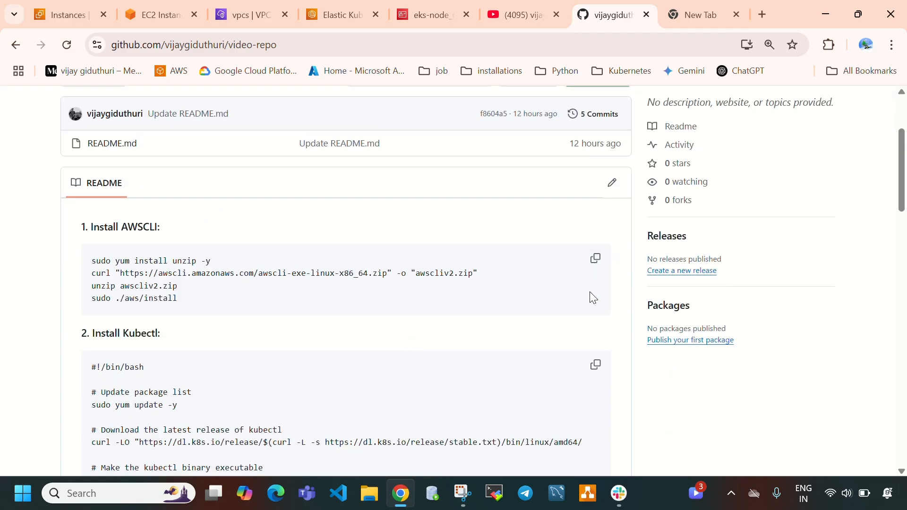
scroll(493, 357, "down", 1)
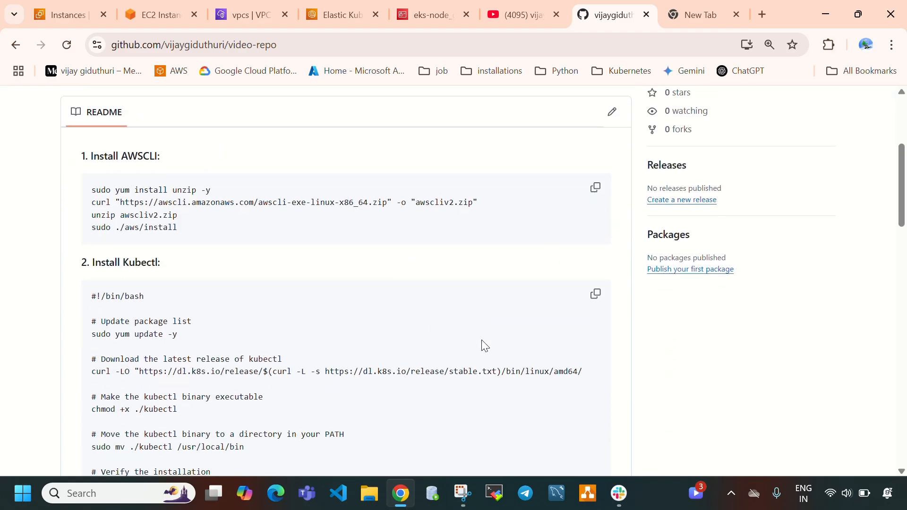
left_click(597, 191)
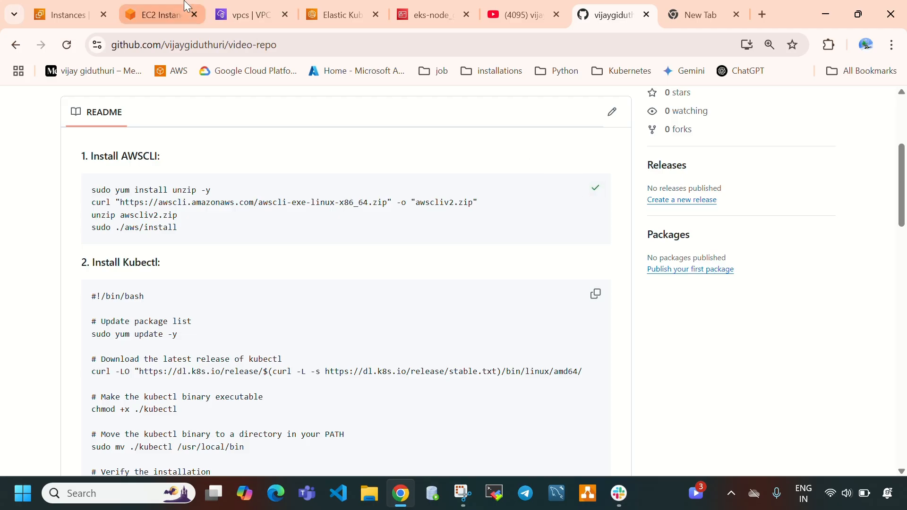
left_click(156, 14)
right_click(237, 215)
left_click(276, 315)
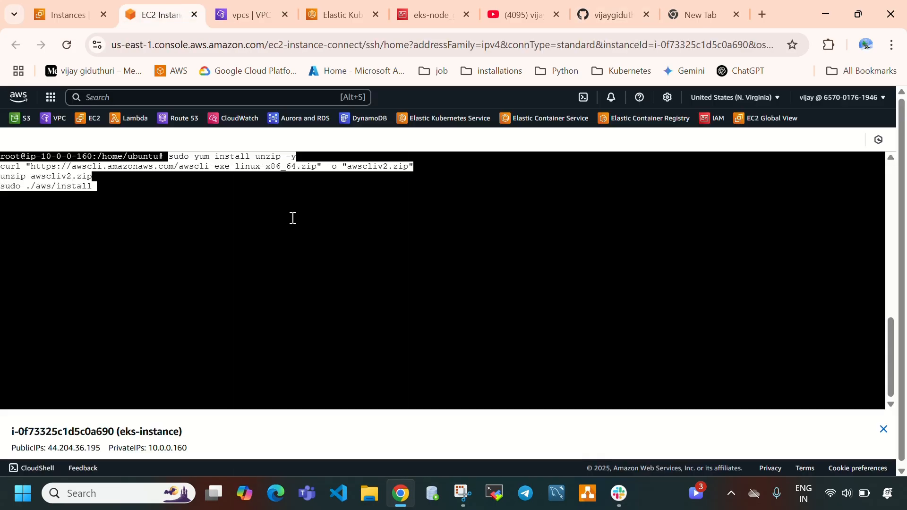
key("Return")
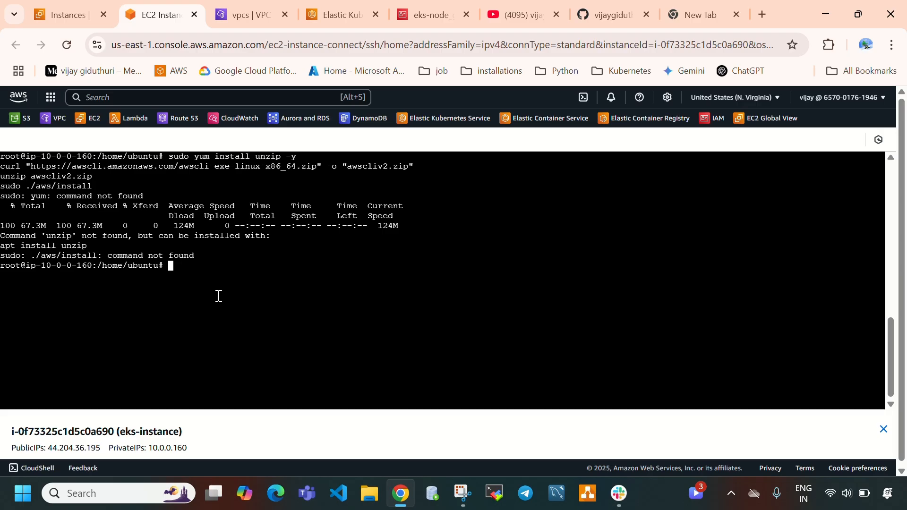
Install unzip with apt install unzip -y and rerun the copied AWS CLI installation commands.
type("apt install unzip -y")
key("Return")
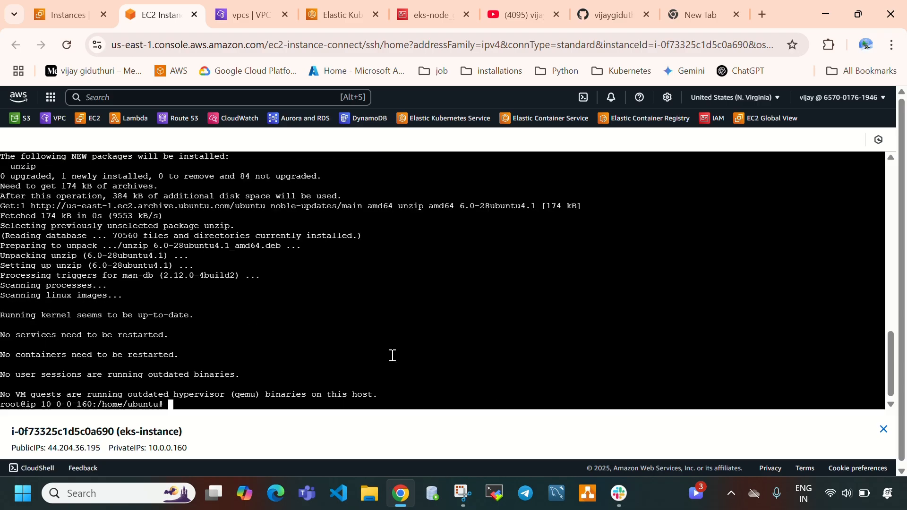
right_click(417, 355)
left_click(439, 207)
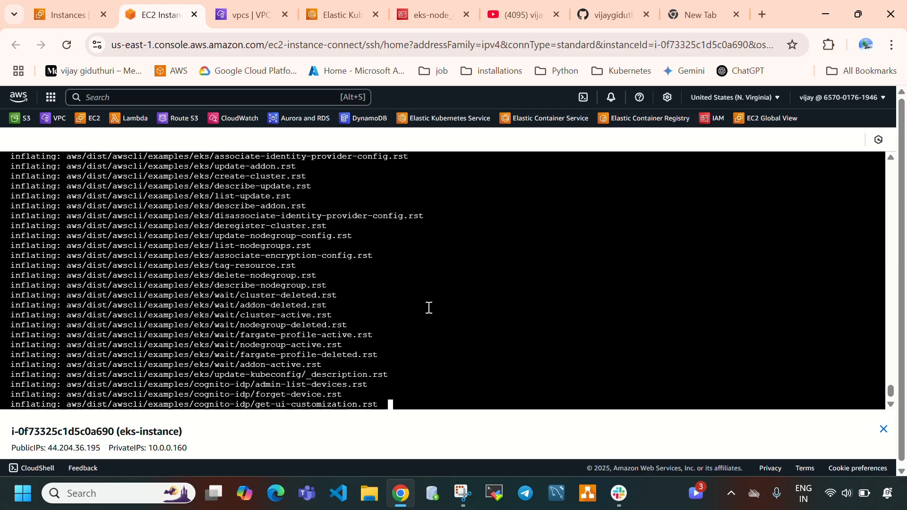
Search Google for "install awscli on ubuntu" and open the AWS documentation page on installing the latest AWS CLI version.
left_click(610, 3)
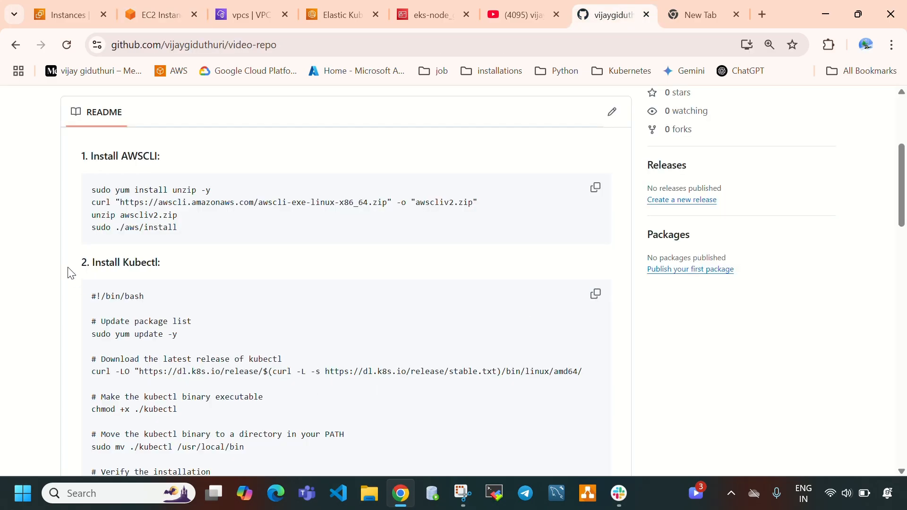
left_click(689, 21)
left_click(365, 244)
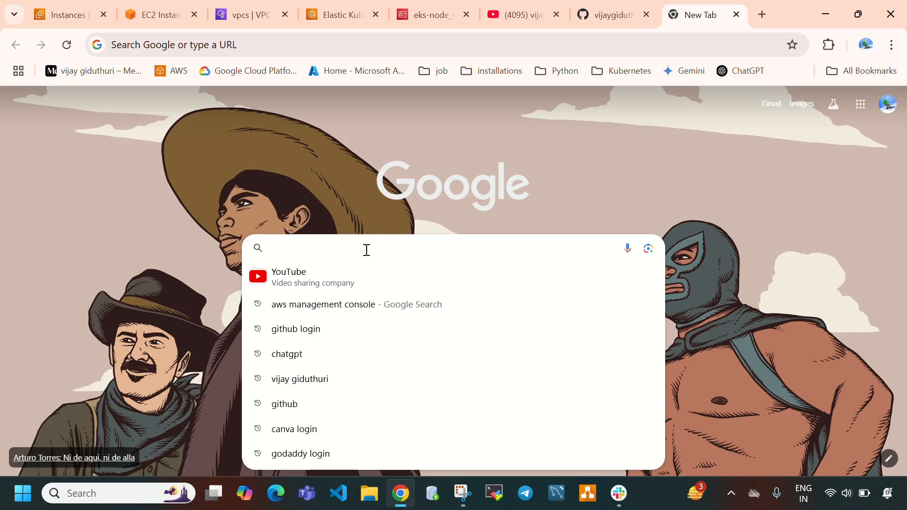
type("install awsc")
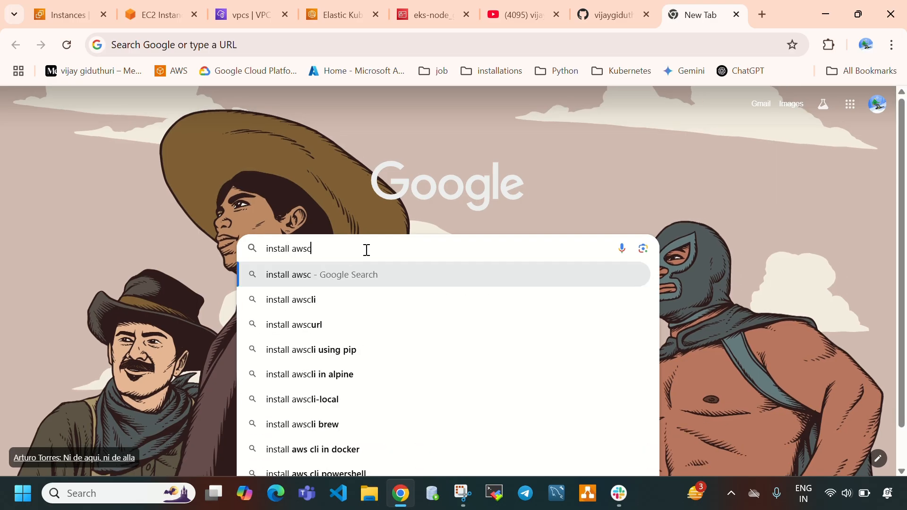
type("li on ubu")
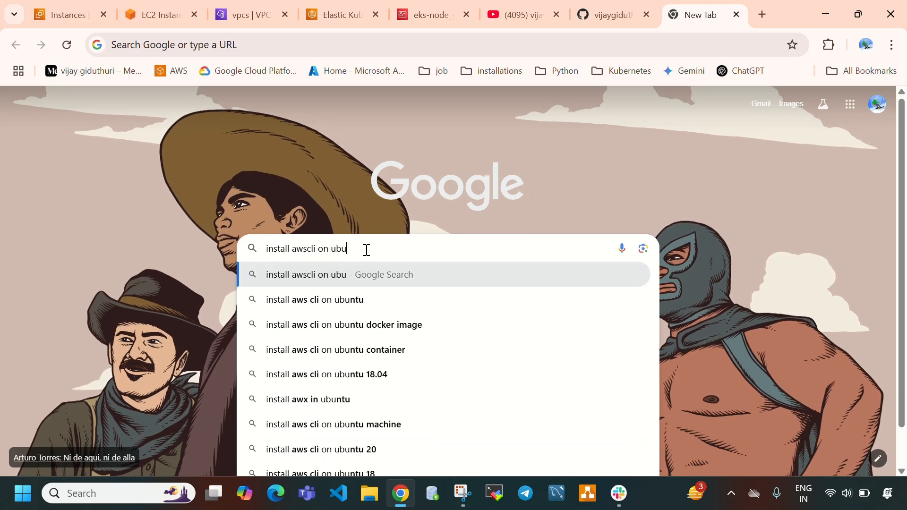
type("ntu")
key("Return")
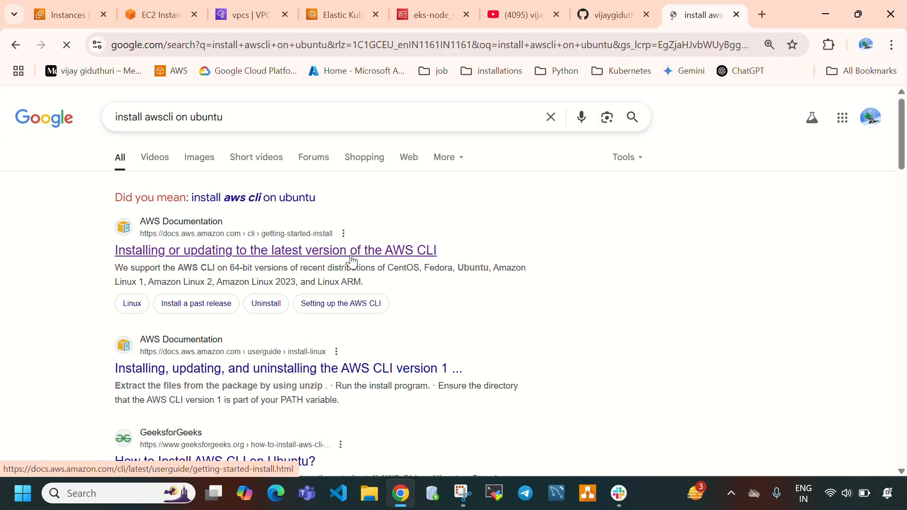
left_click(352, 258)
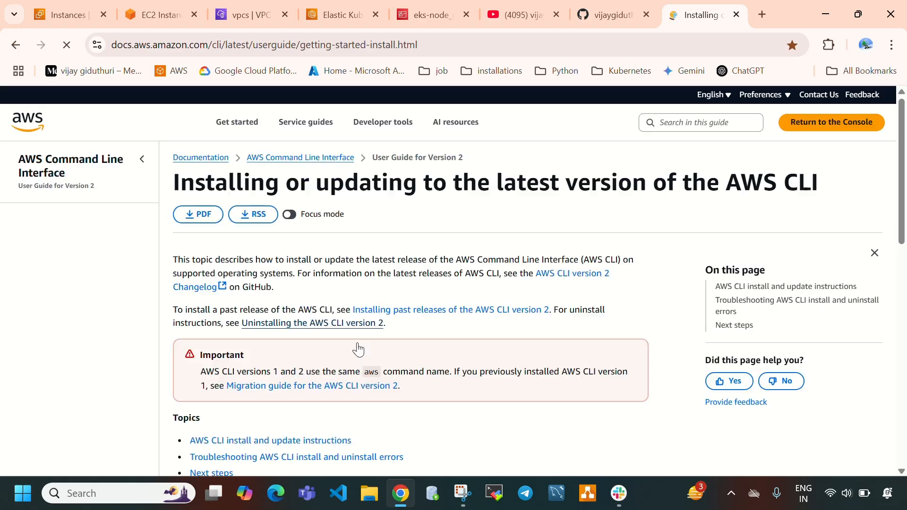
Expand the Linux instructions and examine the curl, unzip and sudo ./aws/install commands for installing the AWS CLI.
scroll(358, 348, "down", 6)
left_click(210, 295)
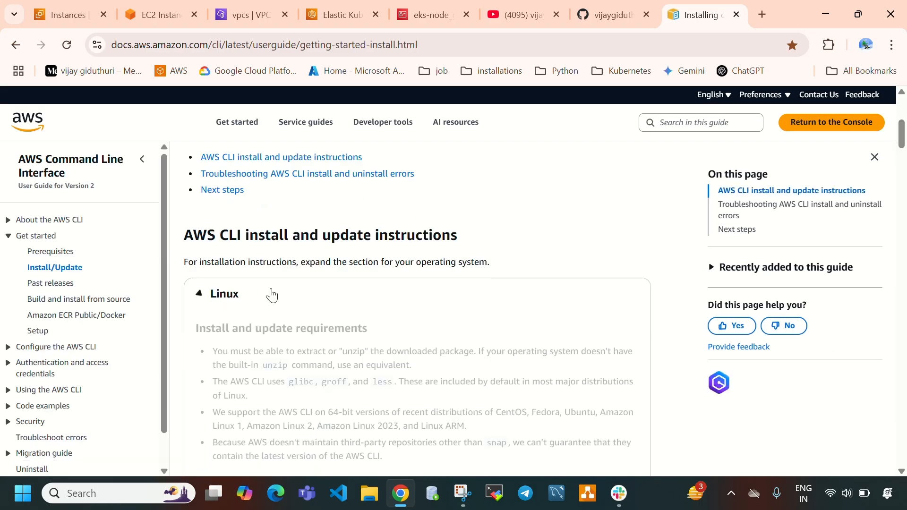
scroll(271, 296, "down", 13)
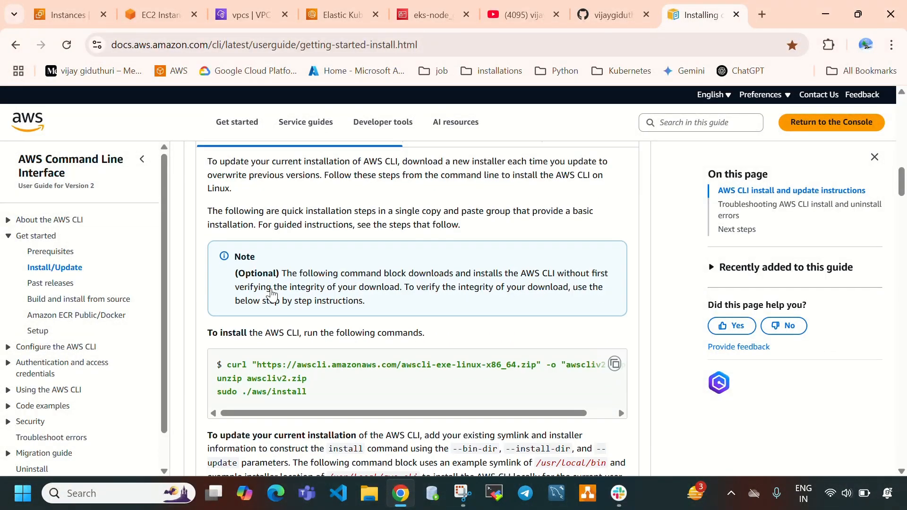
scroll(272, 295, "down", 1)
left_click_drag(229, 297, 307, 323)
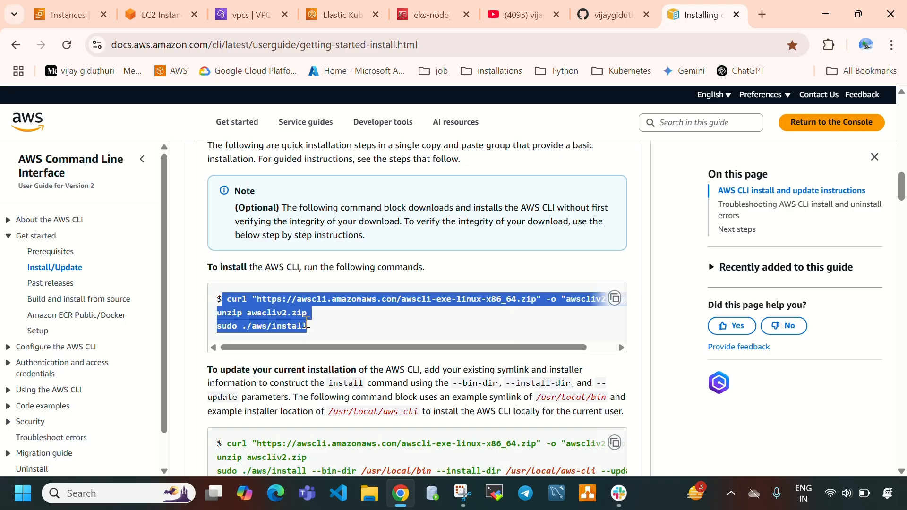
Compare the README's AWS CLI commands with the AWS documentation, check the terminal's progress, and close the documentation page.
left_click(610, 14)
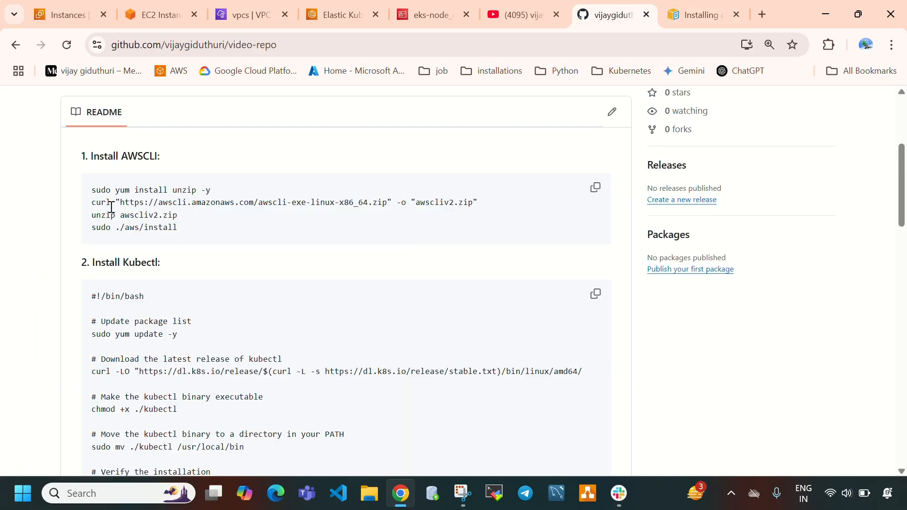
left_click_drag(92, 205, 180, 225)
left_click_drag(217, 182, 123, 193)
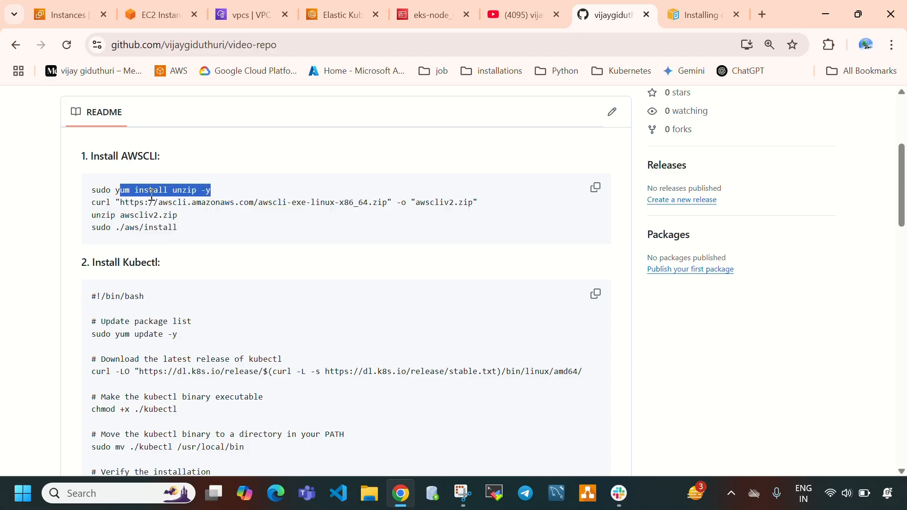
left_click(704, 17)
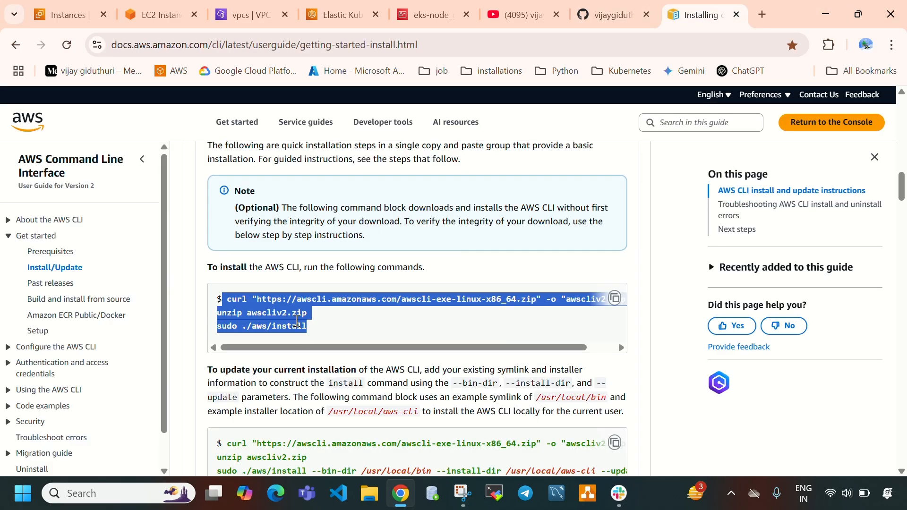
left_click(611, 16)
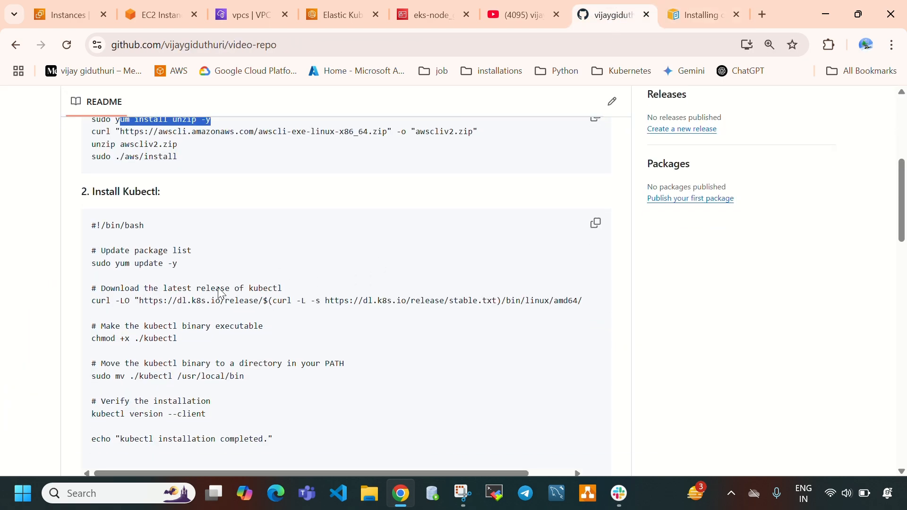
left_click(142, 7)
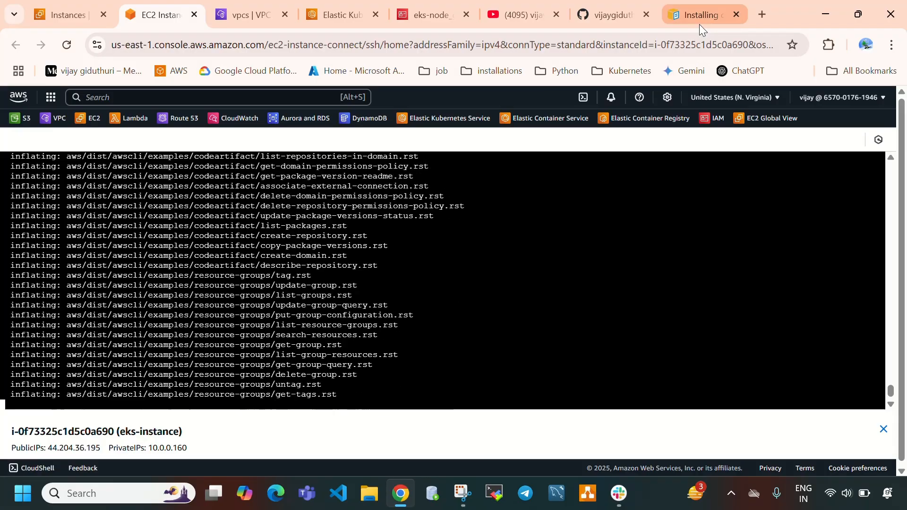
left_click(606, 6)
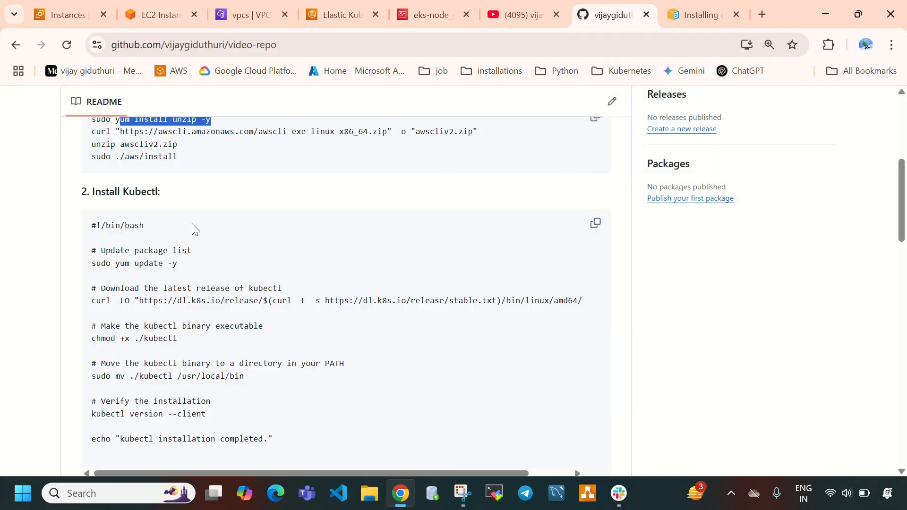
left_click(735, 13)
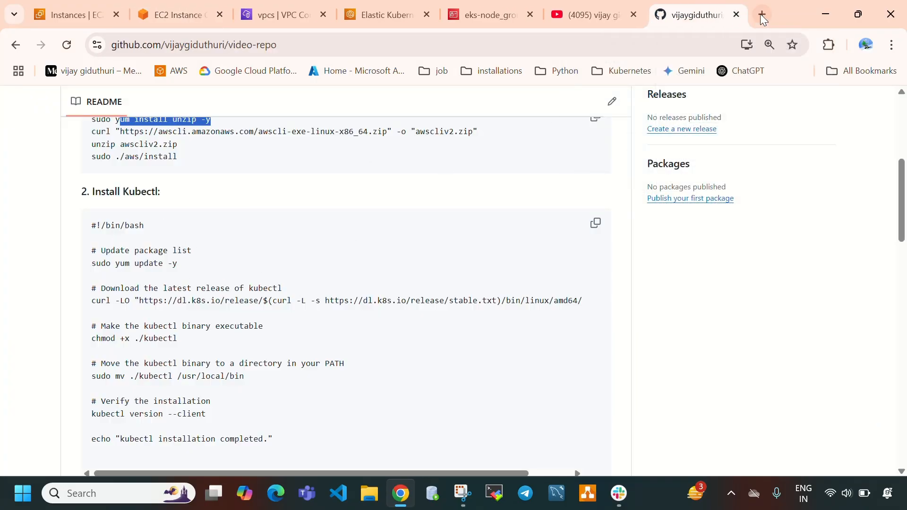
Search Google for "install kubectl on ubuntu", open the Kubernetes page on kubectl for Linux, and examine its installation commands.
left_click(762, 14)
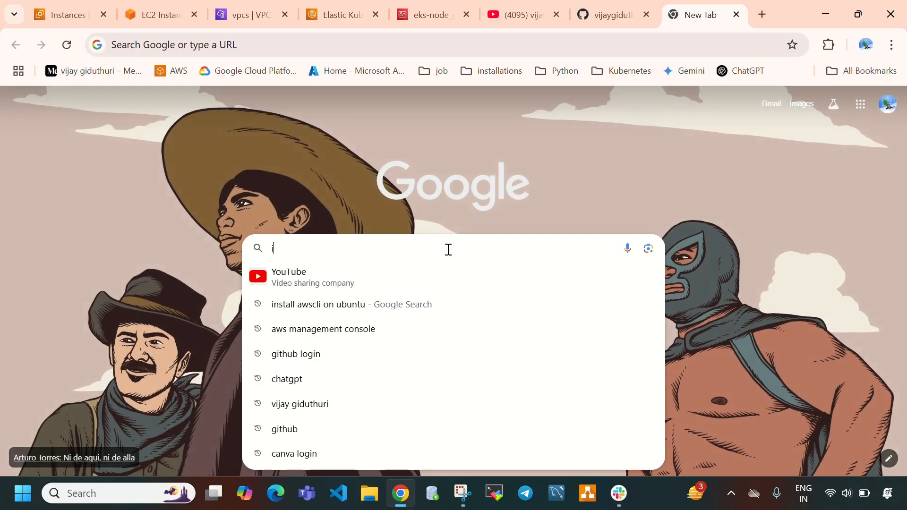
type("install kubec")
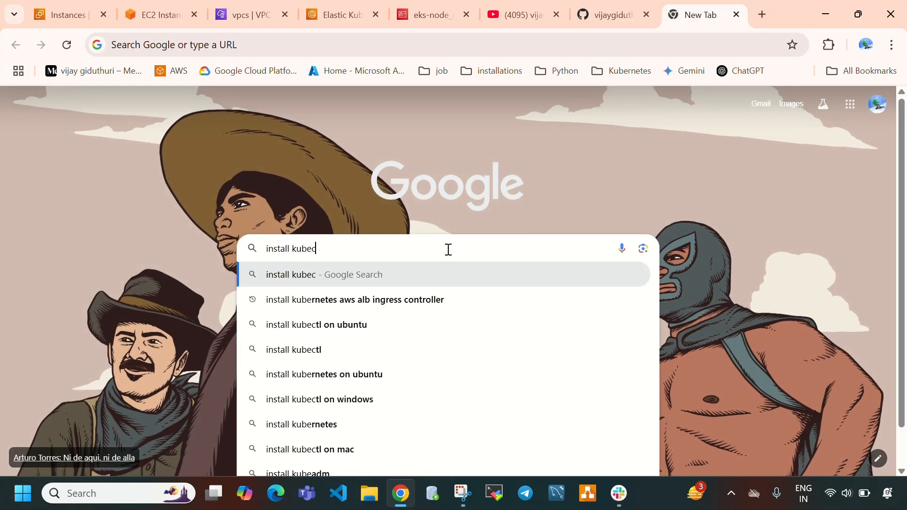
type("tl o")
key("Return")
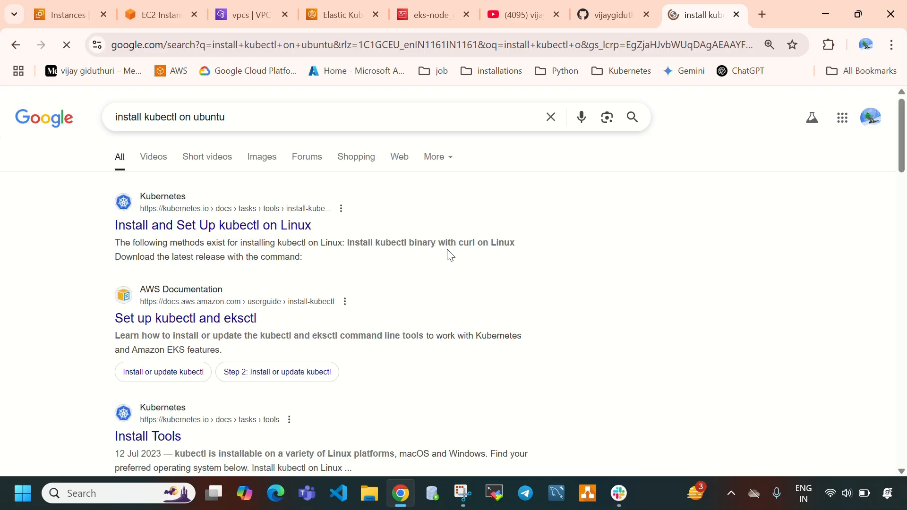
left_click(293, 255)
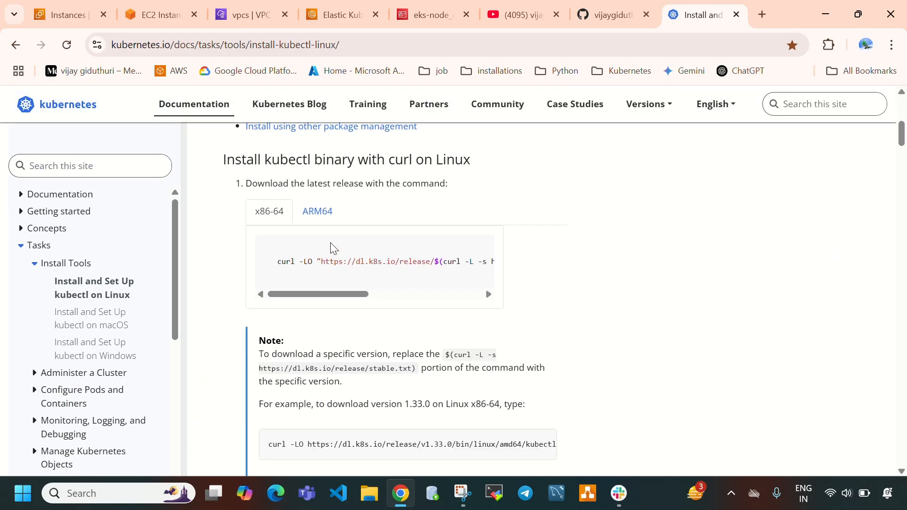
scroll(423, 287, "down", 5)
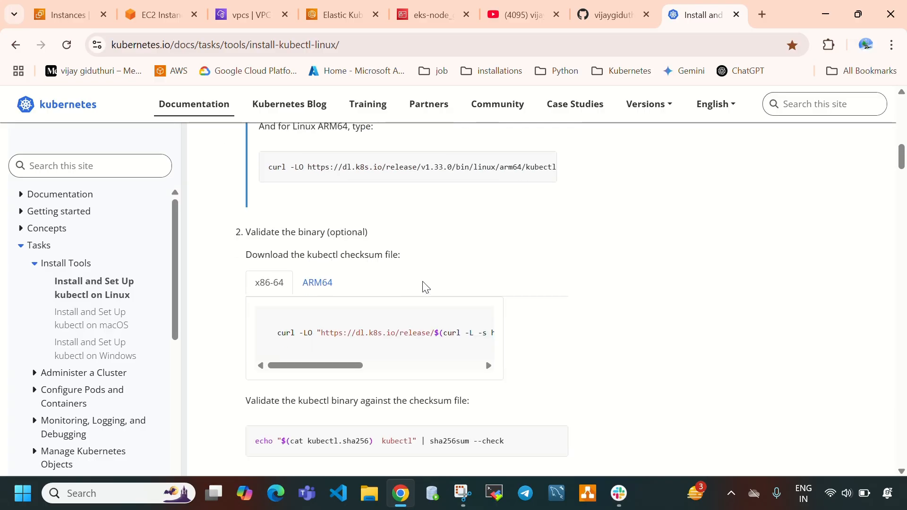
scroll(423, 287, "down", 10)
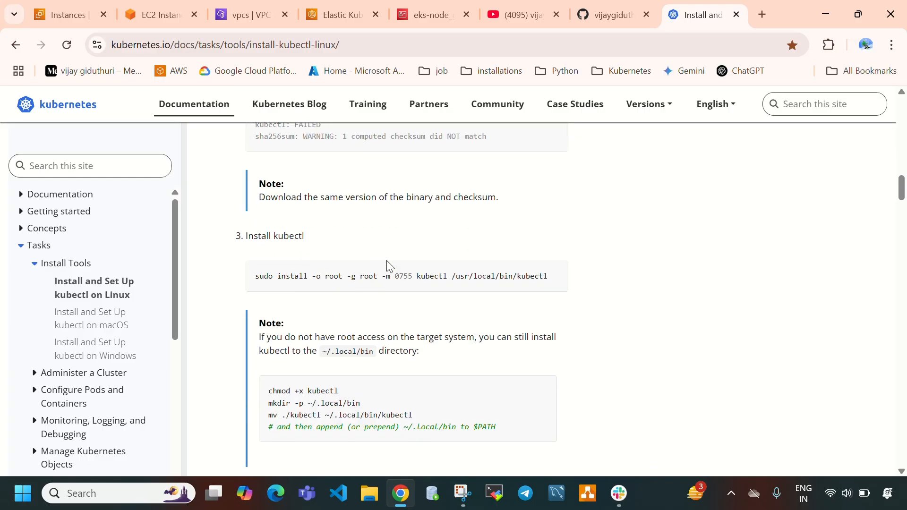
scroll(387, 266, "down", 3)
Review the README's Install Kubectl commands, close the Kubernetes documentation, and return to the eks-instance terminal.
left_click(601, 13)
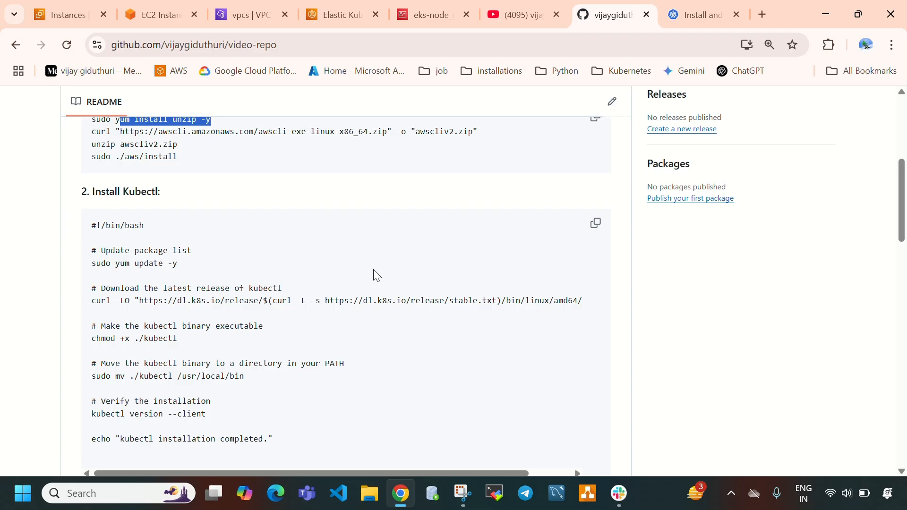
scroll(189, 272, "down", 2)
scroll(218, 242, "up", 2)
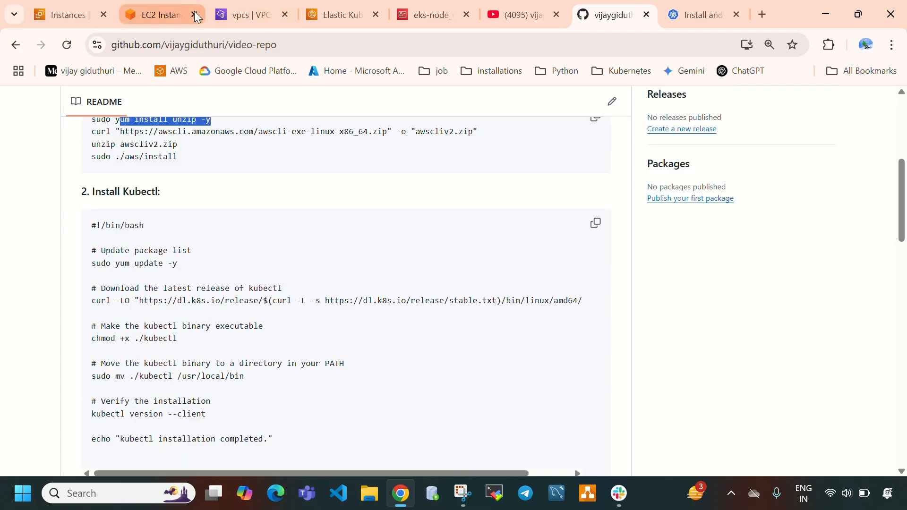
left_click(736, 15)
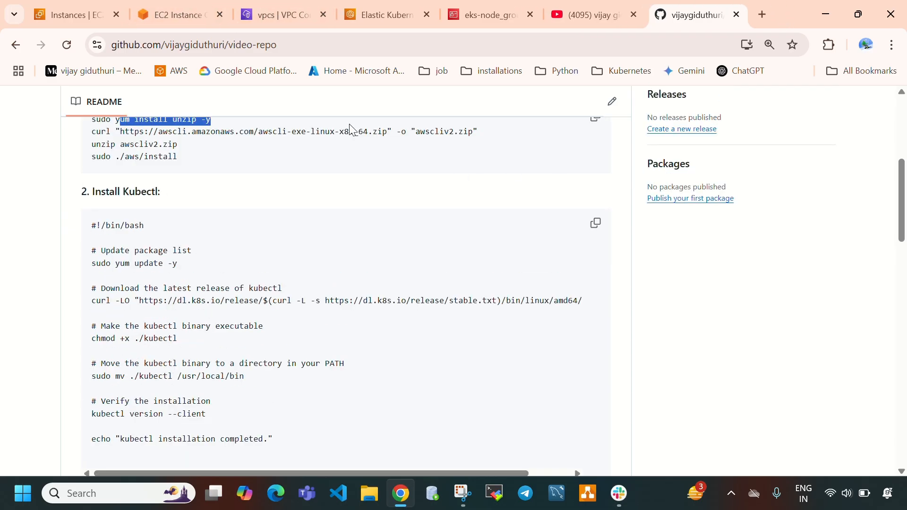
left_click(173, 27)
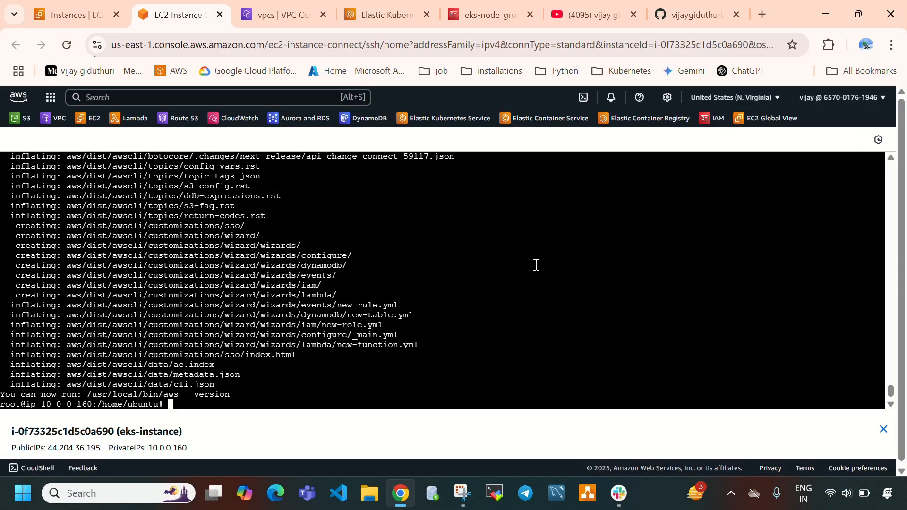
Clear the terminal and check the installed AWS CLI version with aws --version.
key("ctrl+l")
key("Return")
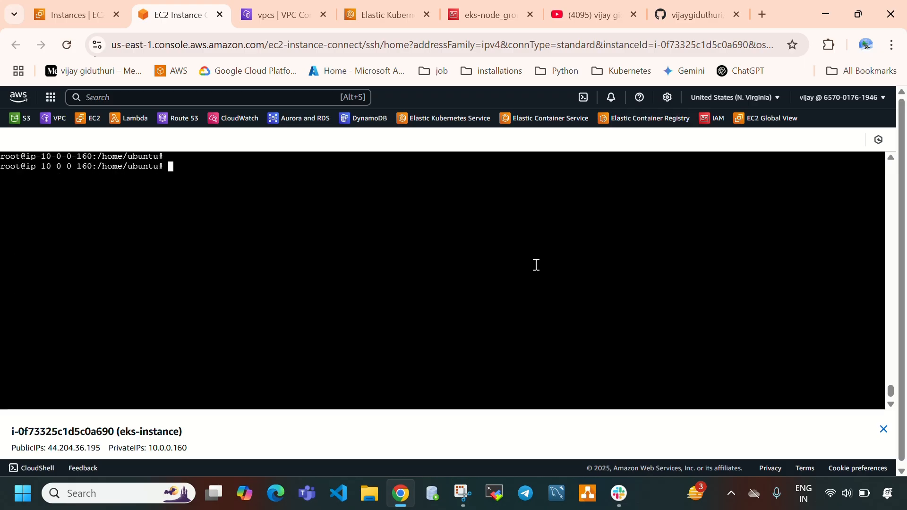
key("Return")
type("aws --versi")
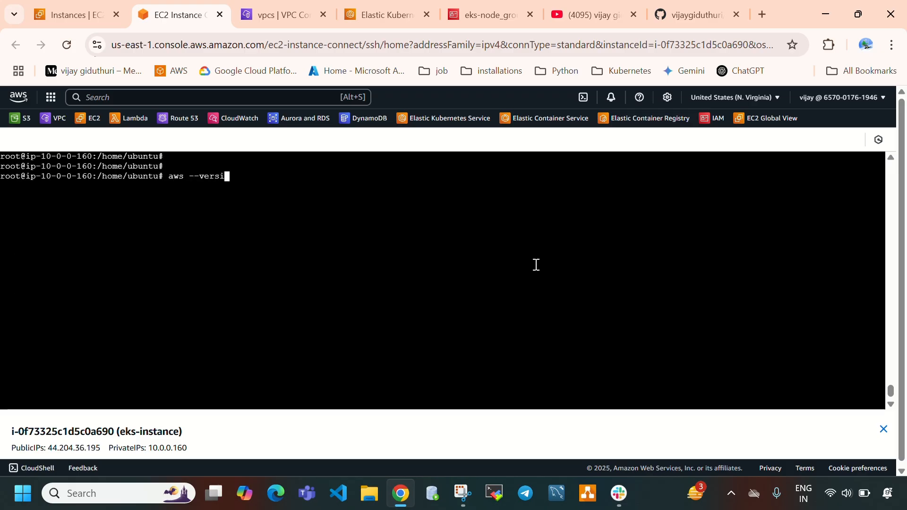
type("on")
key("Return")
key("Return")
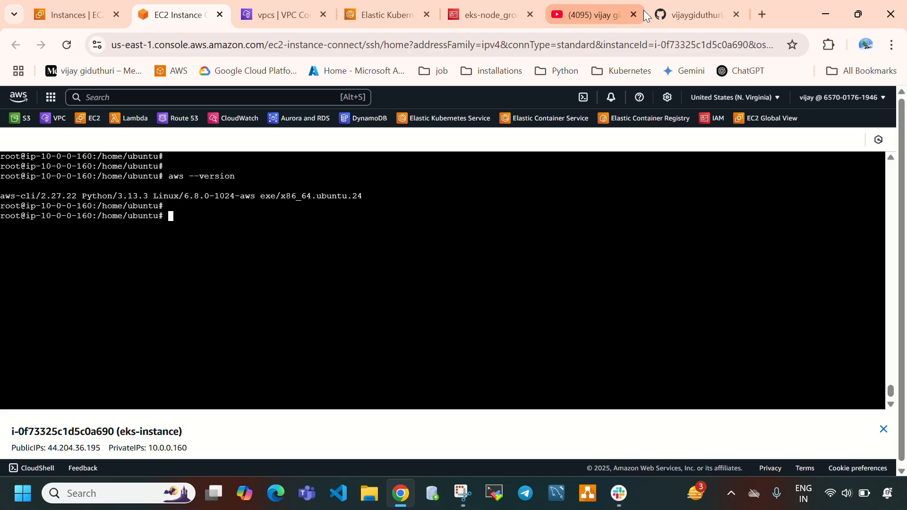
Copy the README's Install Kubectl script and run it in the eks-instance terminal.
left_click(688, 16)
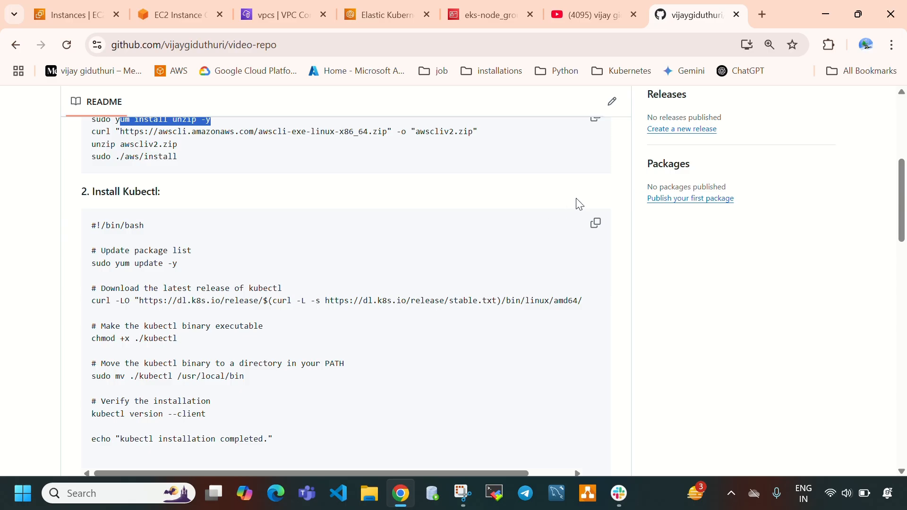
left_click(595, 223)
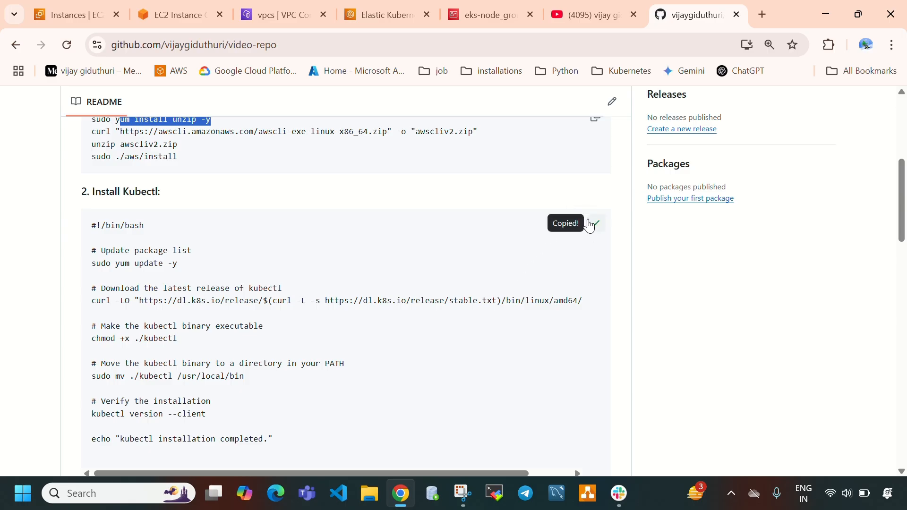
left_click(179, 15)
right_click(258, 270)
left_click(310, 315)
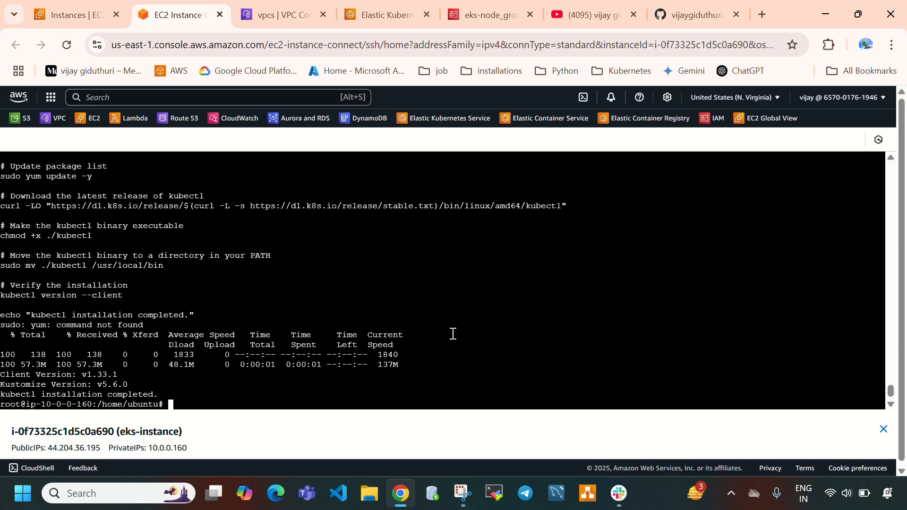
key("Return")
key("Return")
type("kubec")
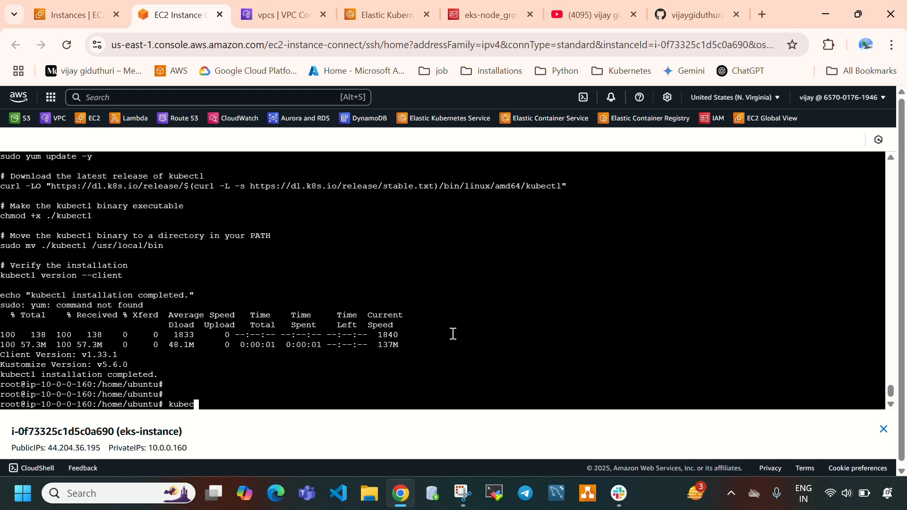
type("tl version --clinet")
key("Return")
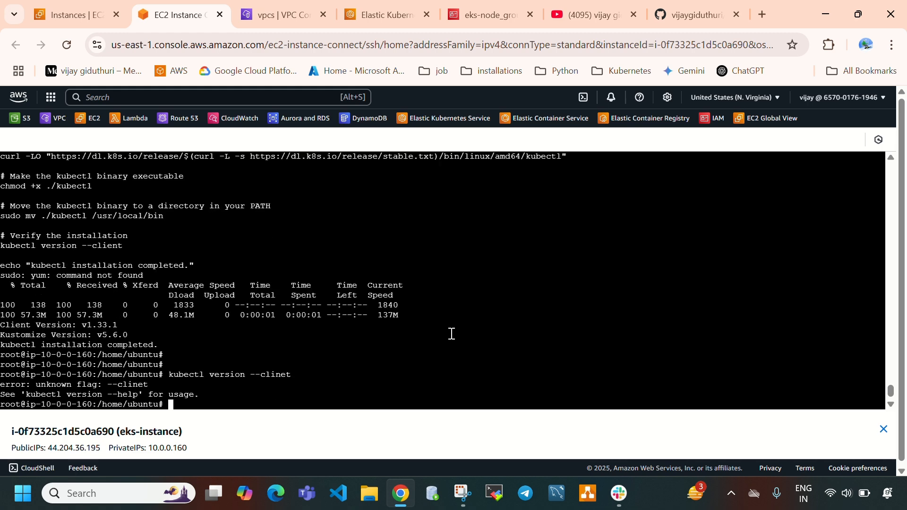
Clear the terminal and check the kubectl client version with kubectl version --client.
key("ctrl+l")
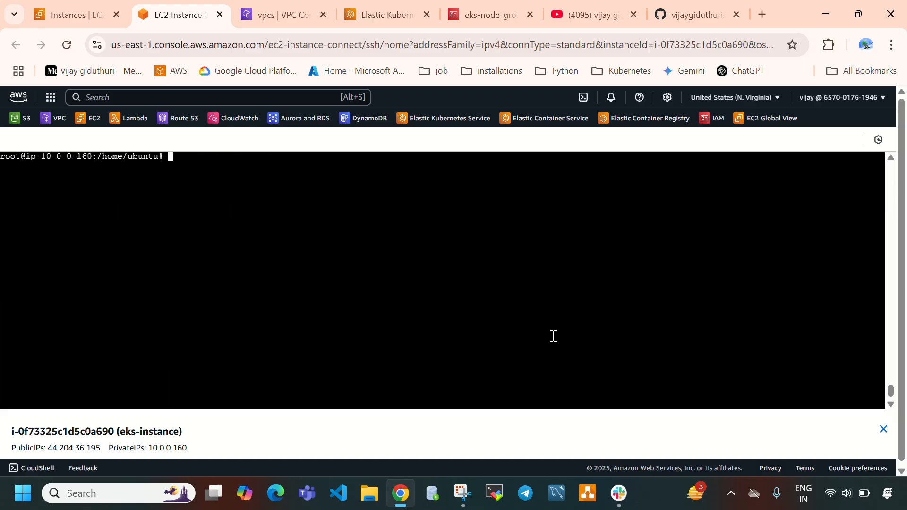
type("kubectl version --client")
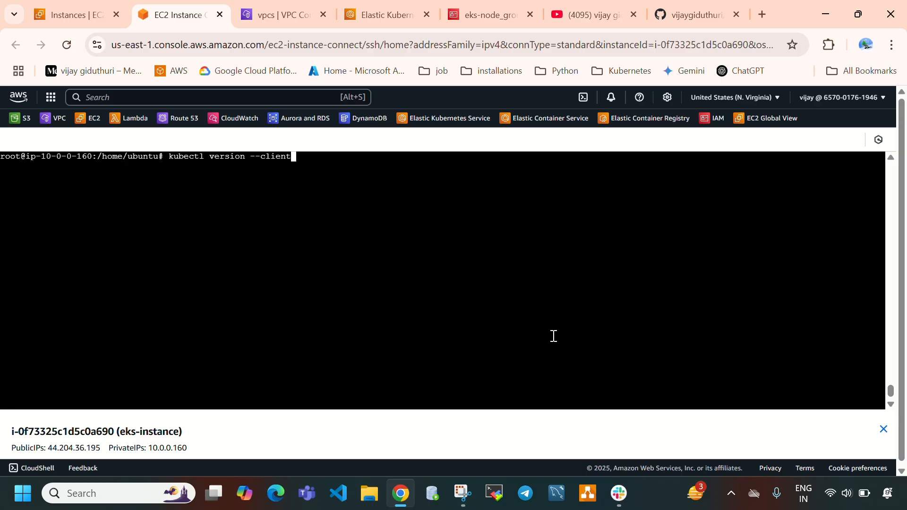
key("Return")
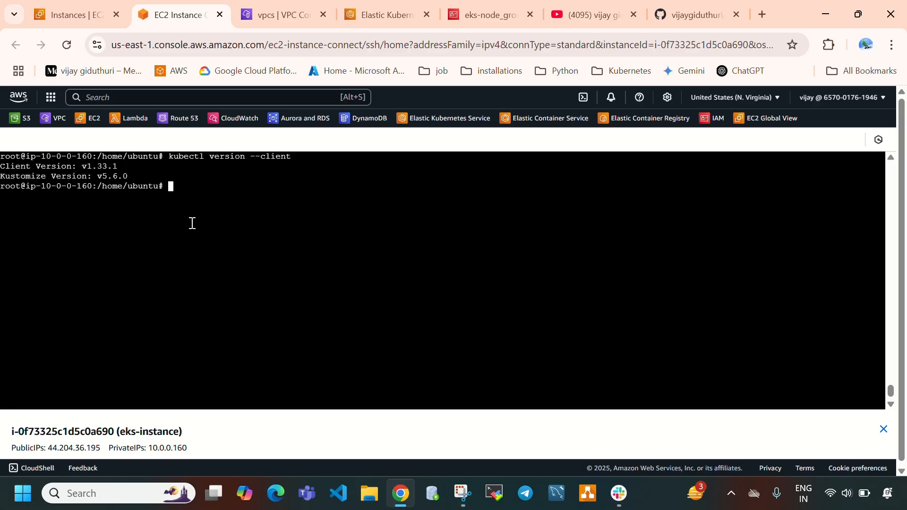
Clear the terminal and start configuring AWS CLI credentials with aws configure.
key("ctrl+l")
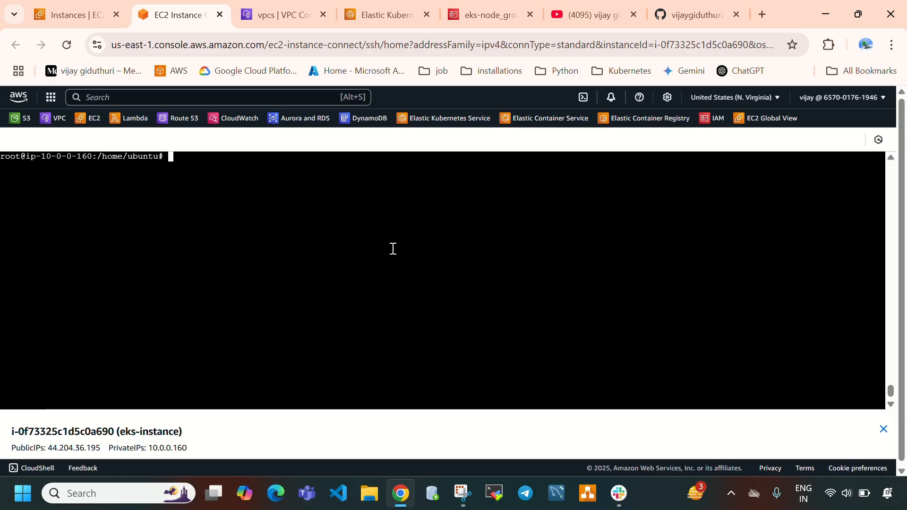
type("aws")
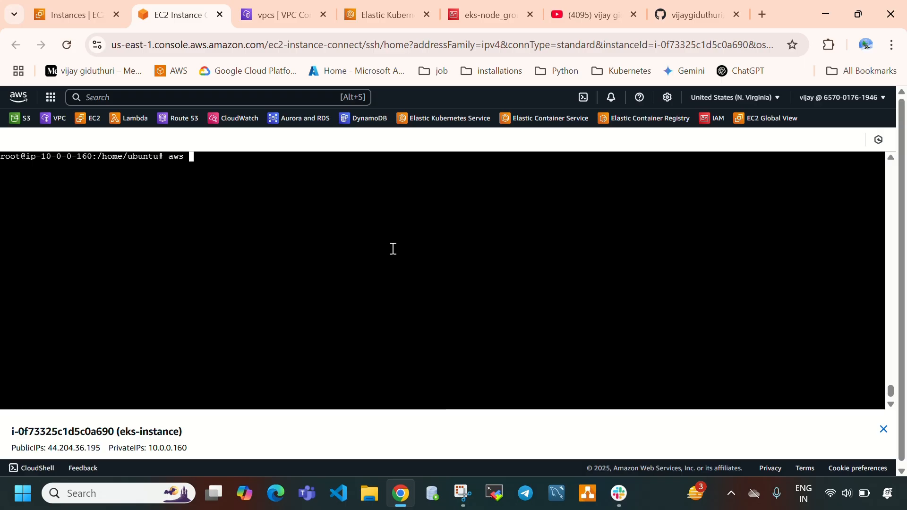
type("configure")
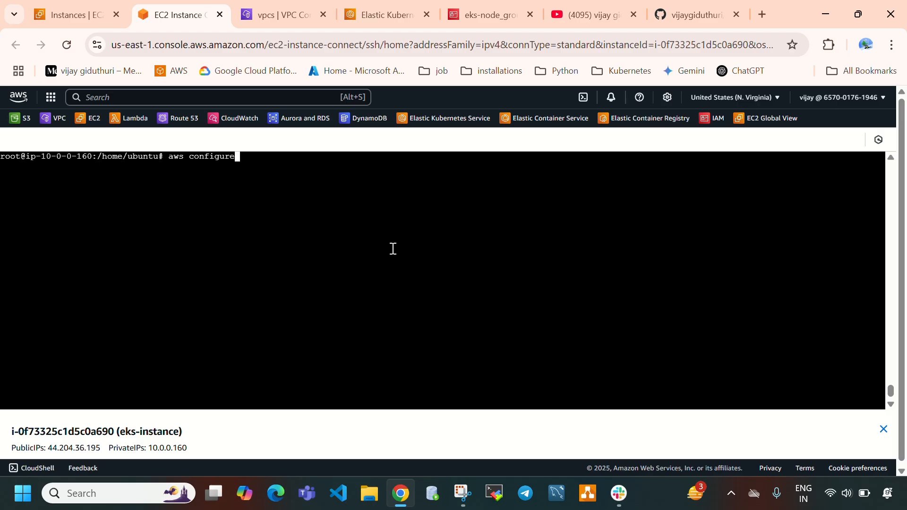
key("Return")
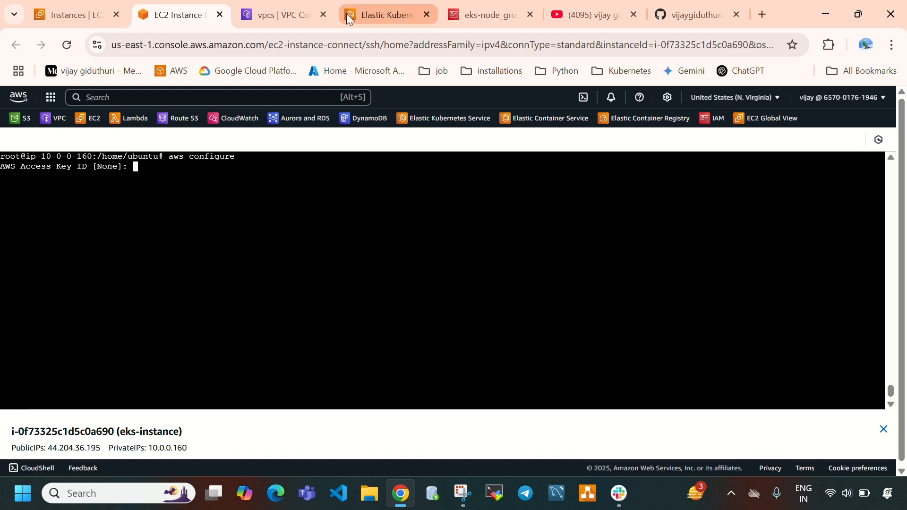
Switch from the VPC console to IAM and open the signed-in user's details from the Users list.
left_click(293, 6)
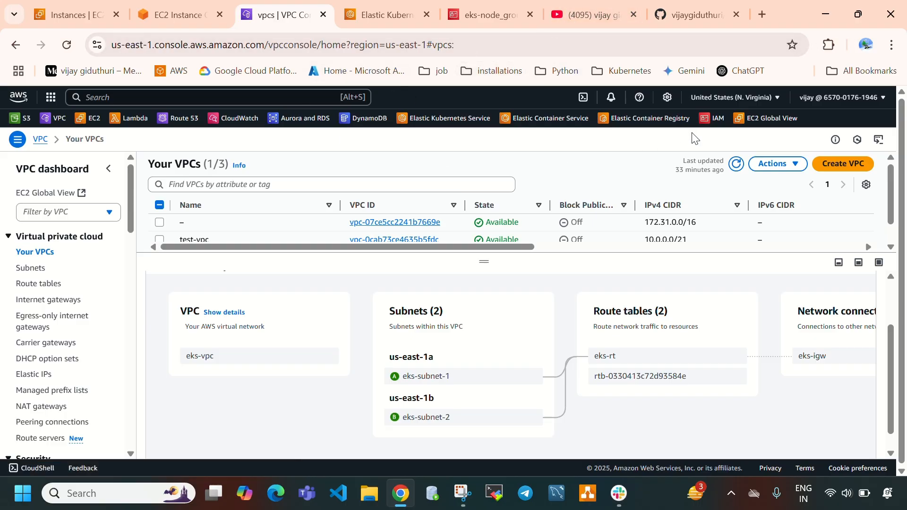
left_click(713, 122)
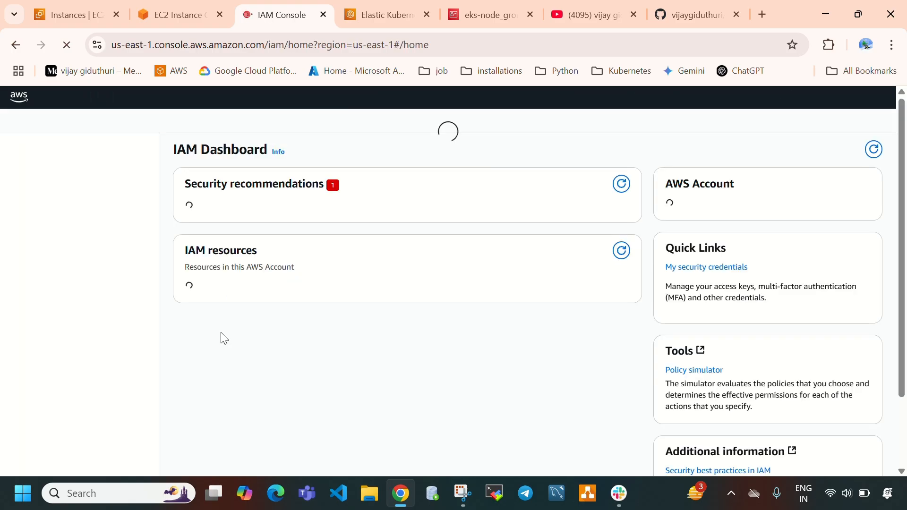
left_click_drag(572, 16, 489, 30)
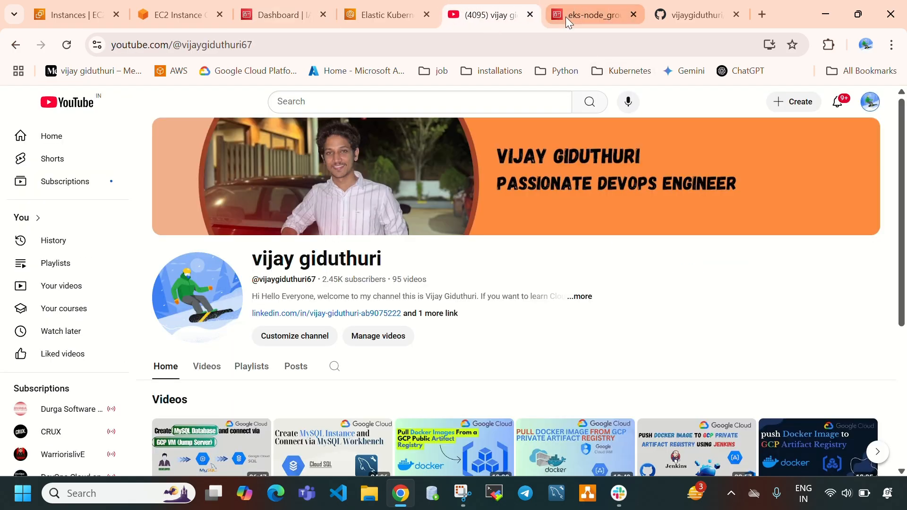
left_click(588, 16)
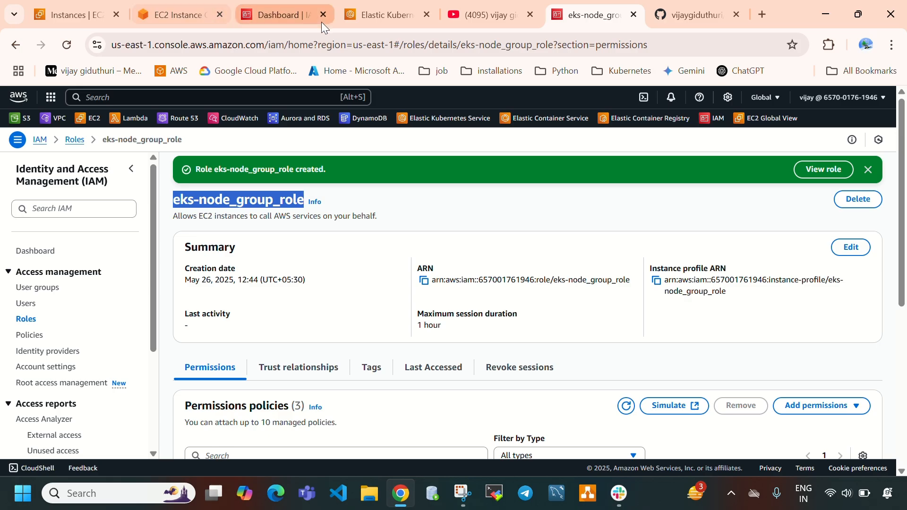
left_click(282, 17)
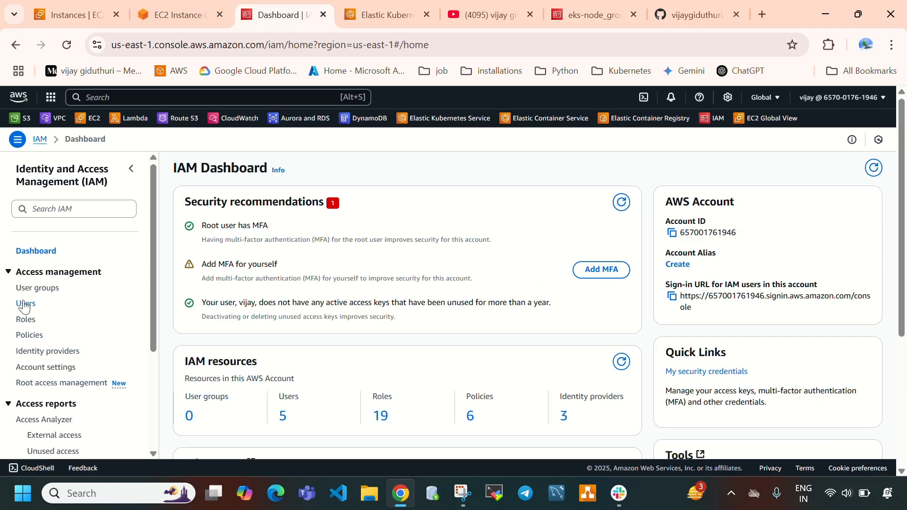
left_click(25, 304)
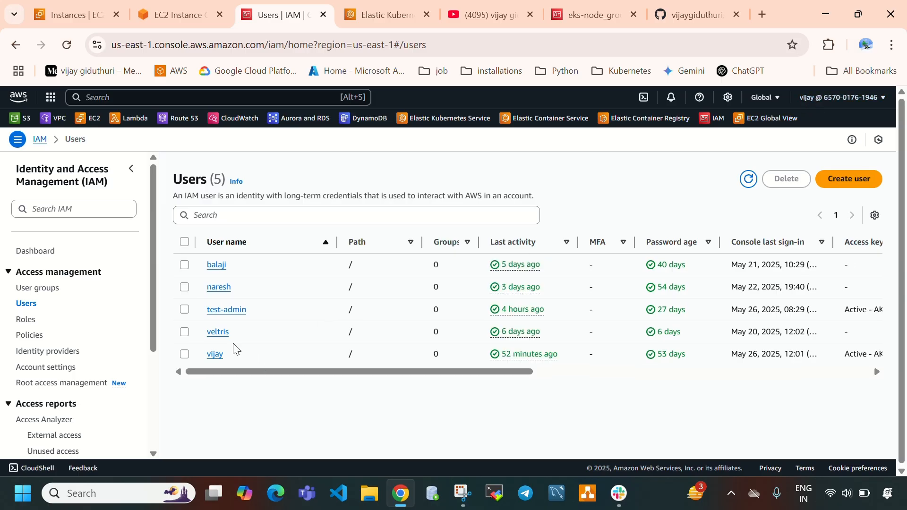
left_click(215, 358)
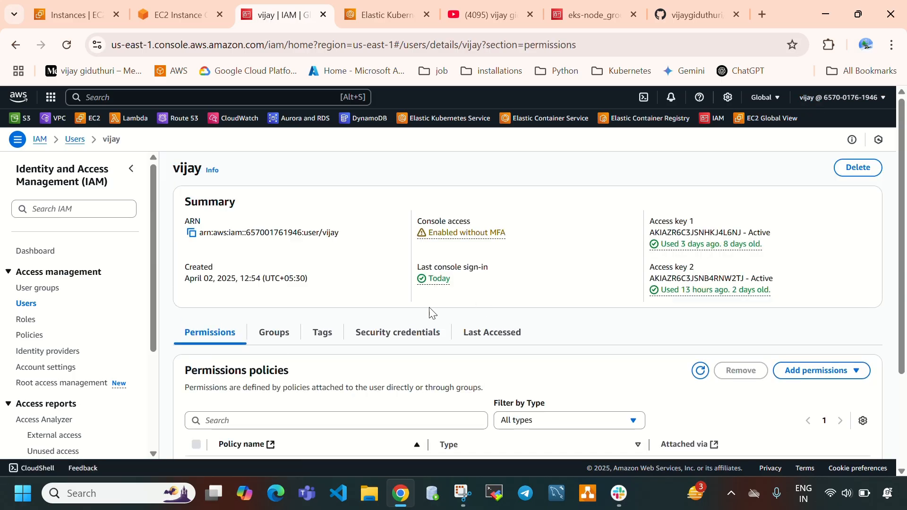
Review the user's permissions policies and open the access keys in the user's security credentials.
scroll(405, 340, "down", 5)
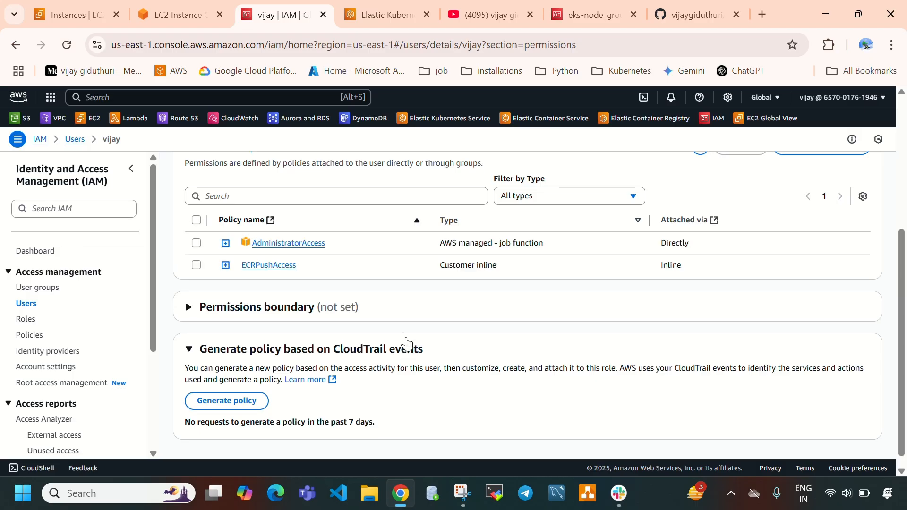
scroll(405, 340, "up", 3)
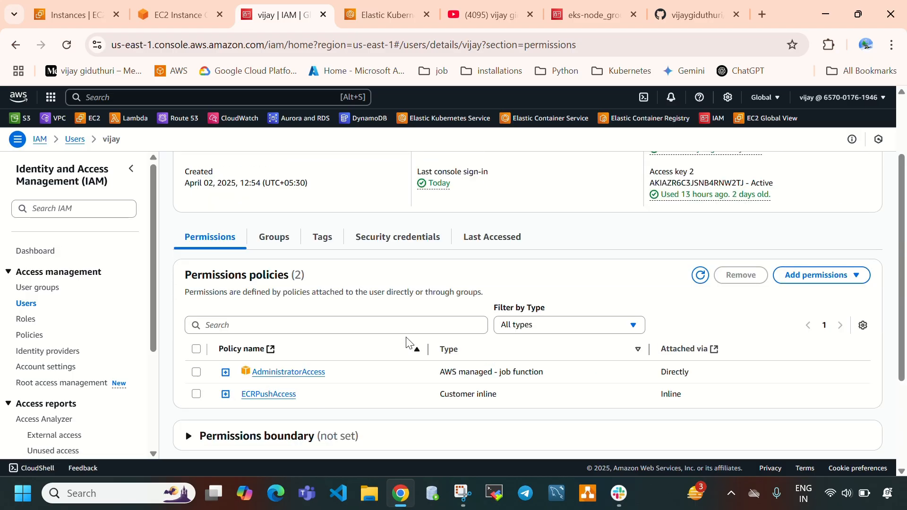
left_click(399, 238)
scroll(487, 298, "down", 3)
scroll(660, 297, "down", 5)
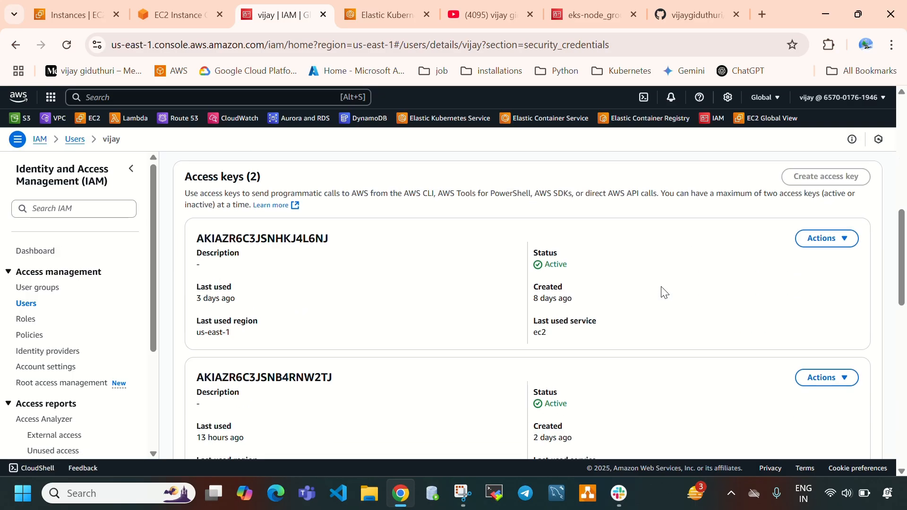
Deactivate and delete the user's first access key, pasting its access key ID to confirm the deletion.
left_click(842, 243)
left_click(815, 310)
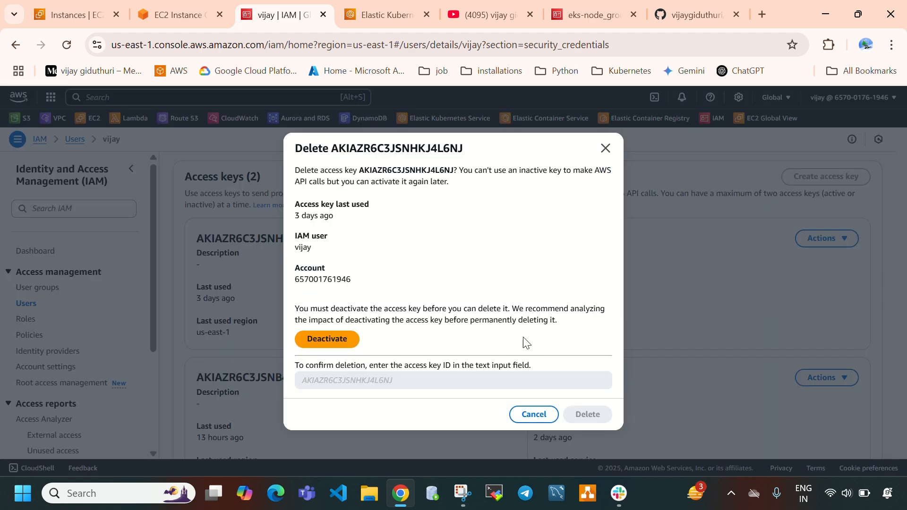
left_click(334, 339)
double_click(365, 150)
key("ctrl+c")
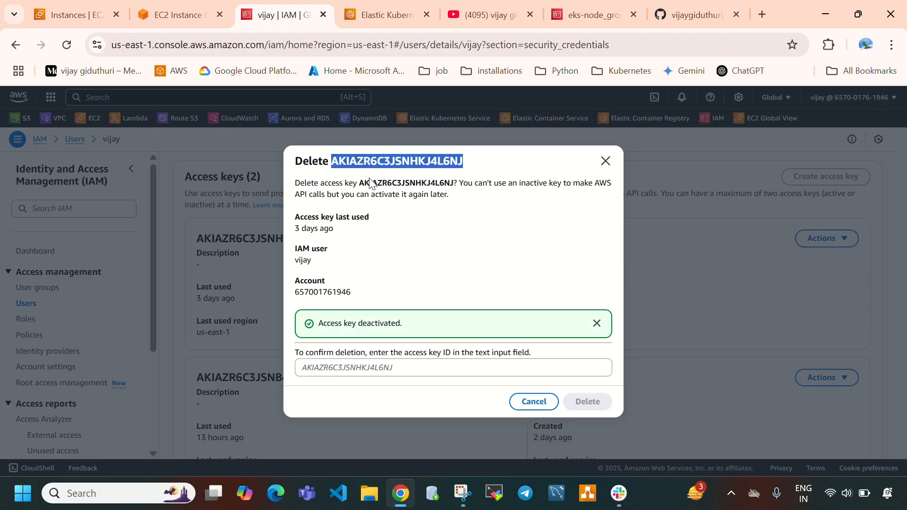
left_click(405, 367)
key("ctrl+v")
left_click(587, 402)
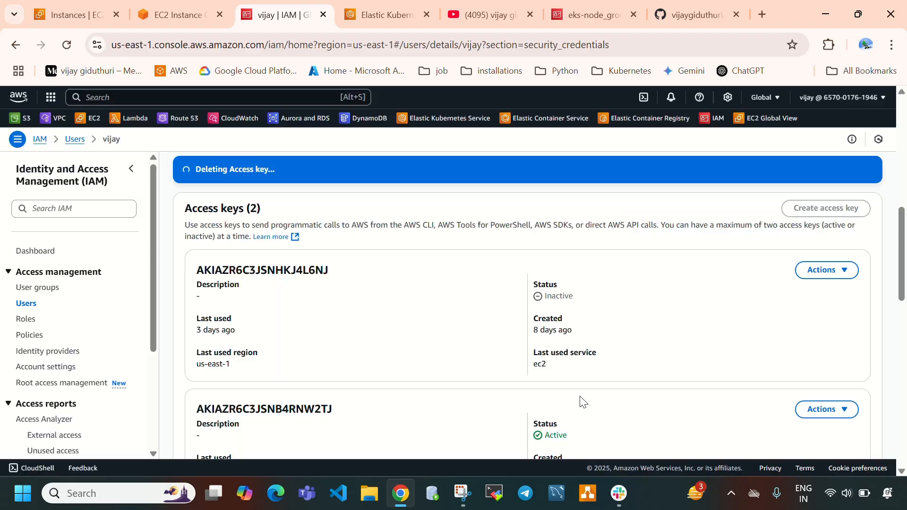
Create an access key for the Command Line Interface (CLI) use case without a description tag, and copy its access key ID.
scroll(599, 355, "down", 5)
scroll(559, 369, "up", 4)
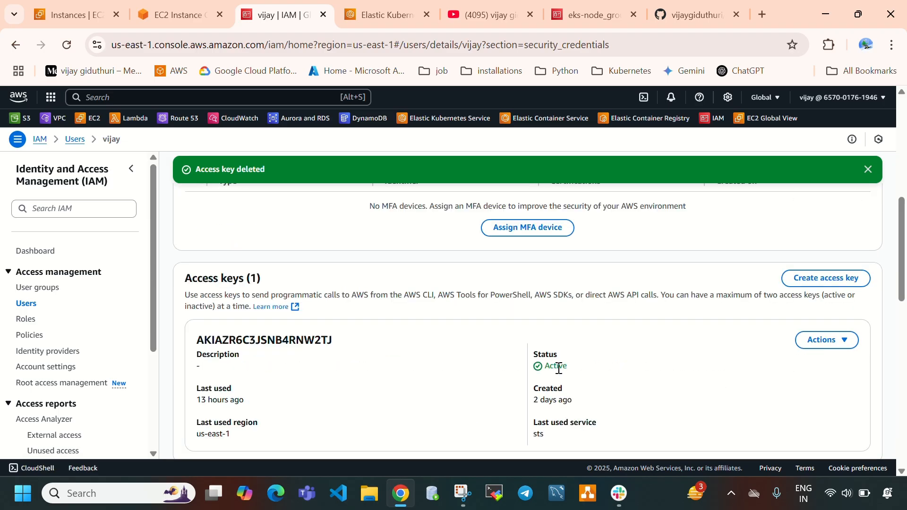
left_click(824, 283)
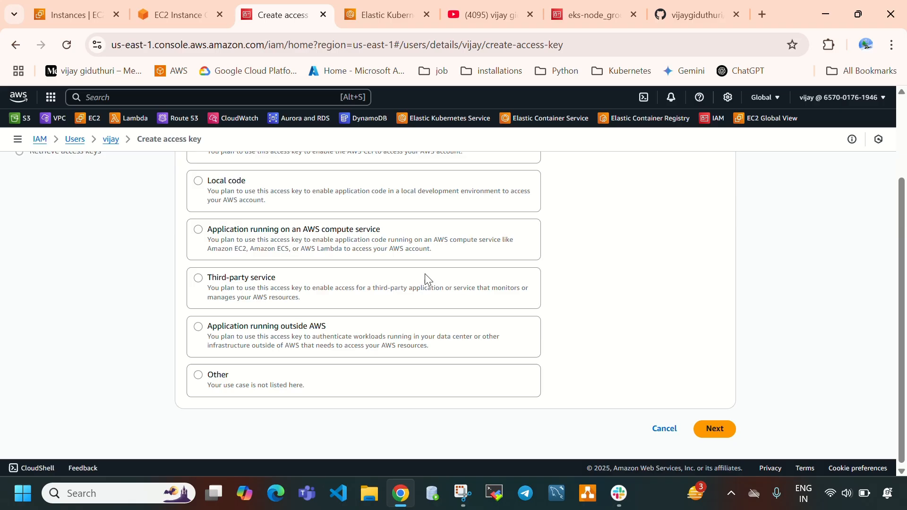
scroll(424, 274, "up", 3)
left_click(272, 257)
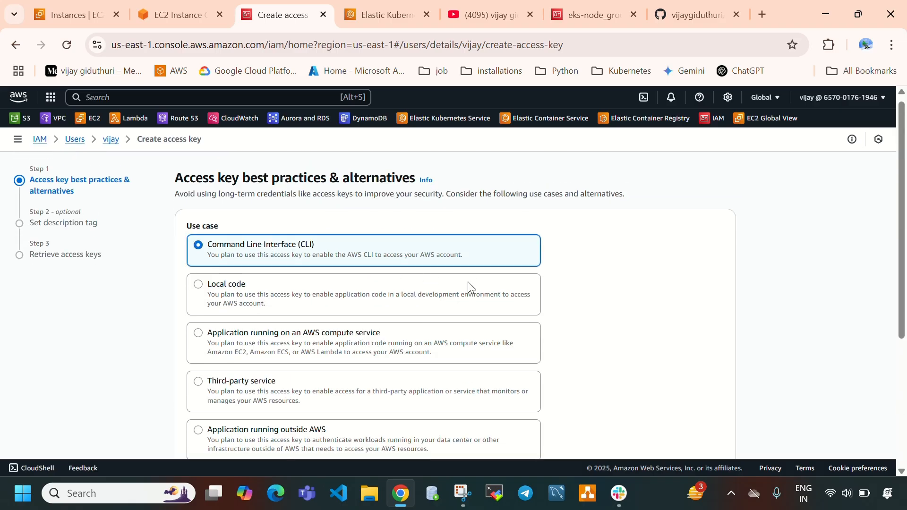
scroll(472, 302, "down", 4)
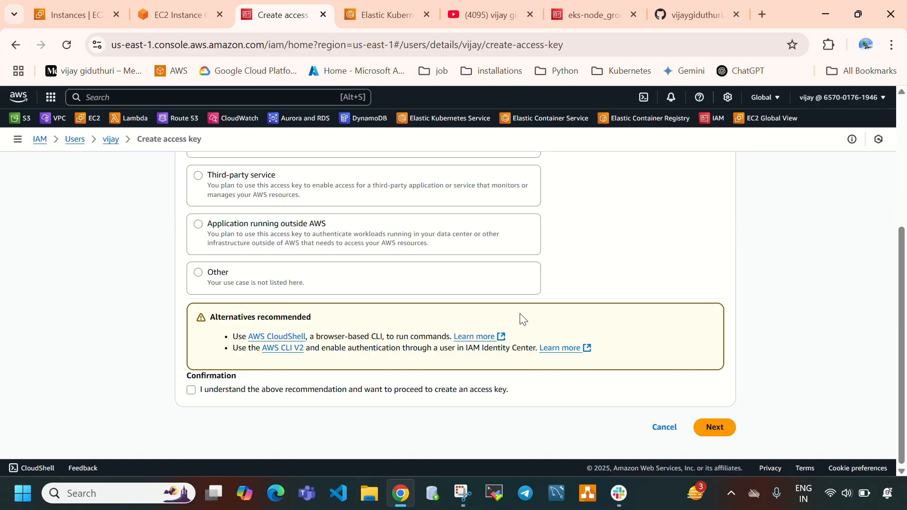
left_click(191, 390)
left_click(707, 427)
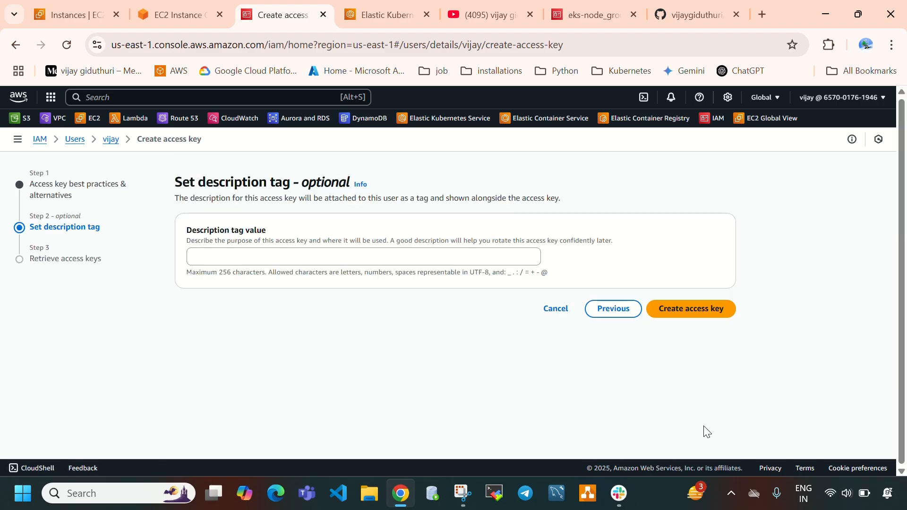
left_click(703, 312)
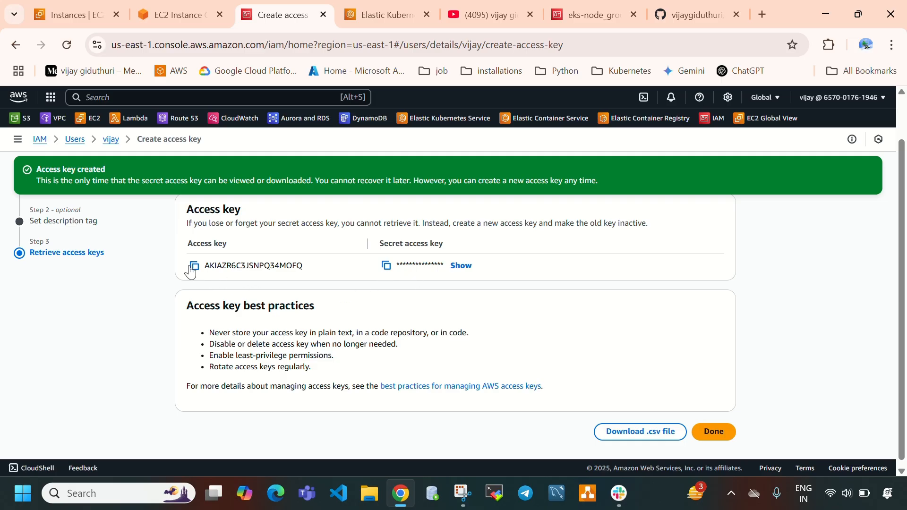
left_click(193, 266)
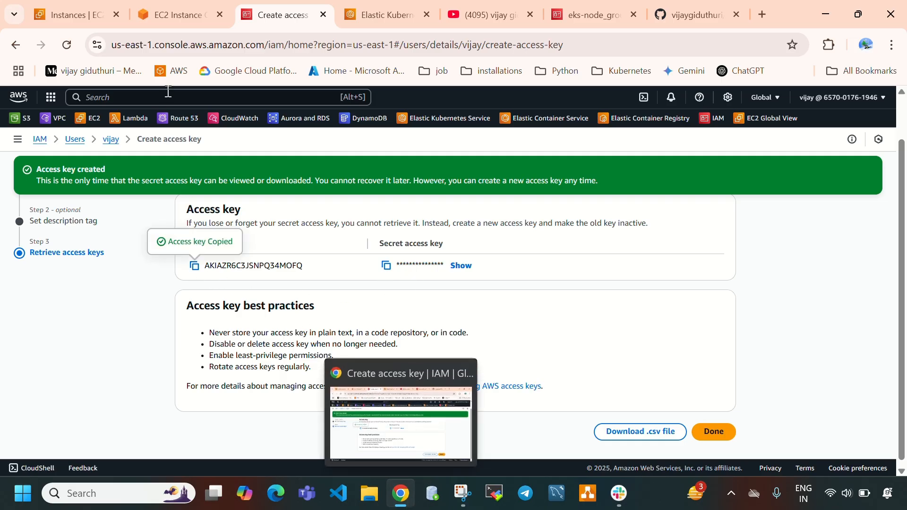
Switch to the EC2 instance terminal and enter the copied AWS access key ID at the aws configure prompt.
left_click(173, 15)
right_click(198, 194)
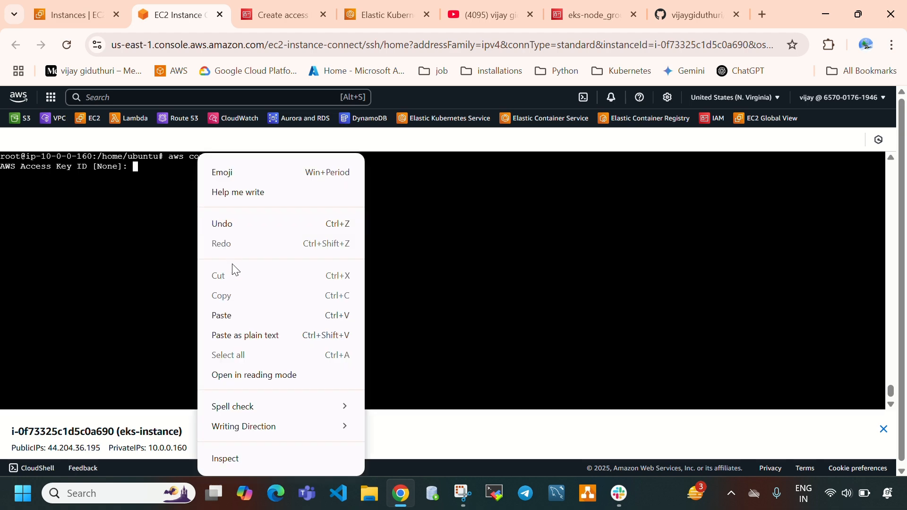
left_click(238, 315)
key("Return")
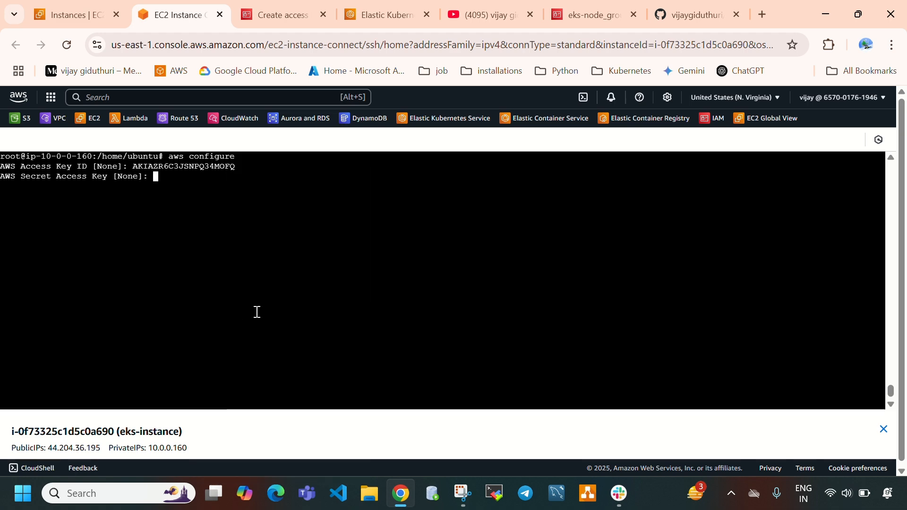
Copy the secret access key from the IAM access key page and enter it at the AWS Secret Access Key prompt.
left_click(262, 9)
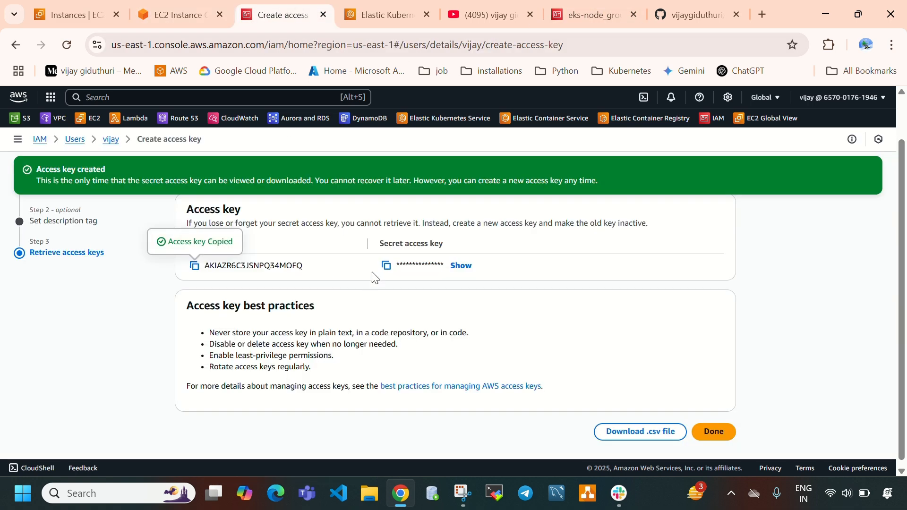
left_click(386, 265)
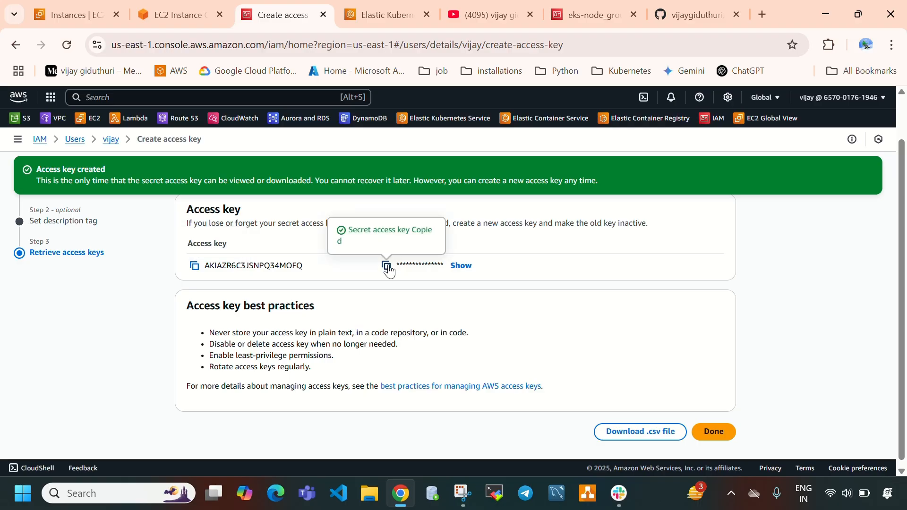
left_click(152, 6)
right_click(249, 229)
left_click(296, 312)
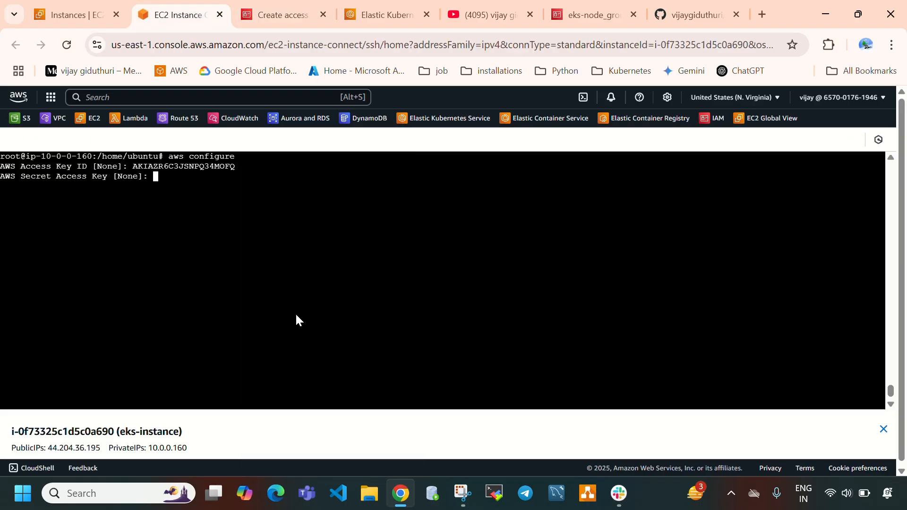
key("Return")
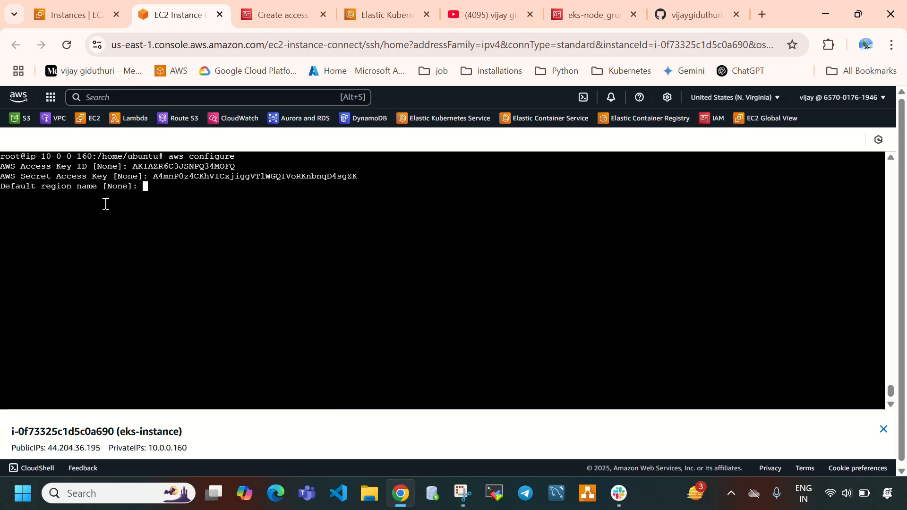
Look up the region code in the EKS console, set the default region name to us-east-1 and leave the output format blank.
left_click(385, 15)
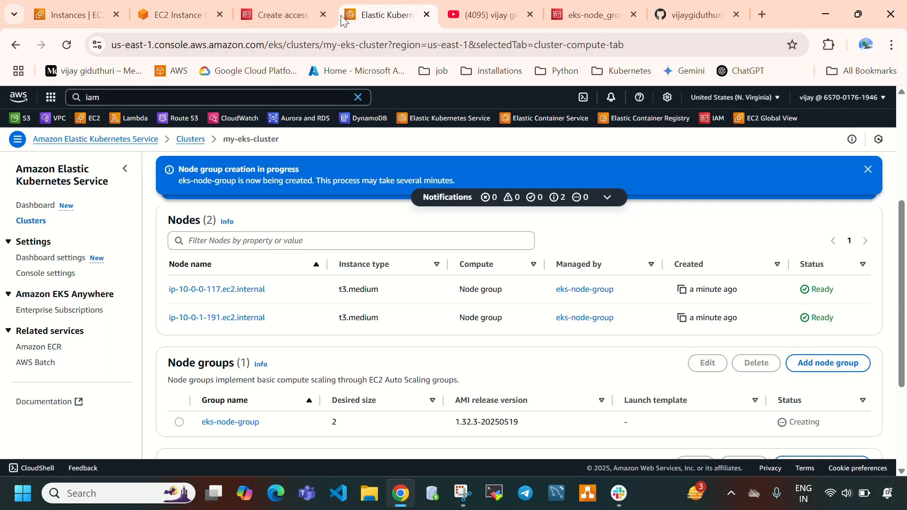
left_click(735, 98)
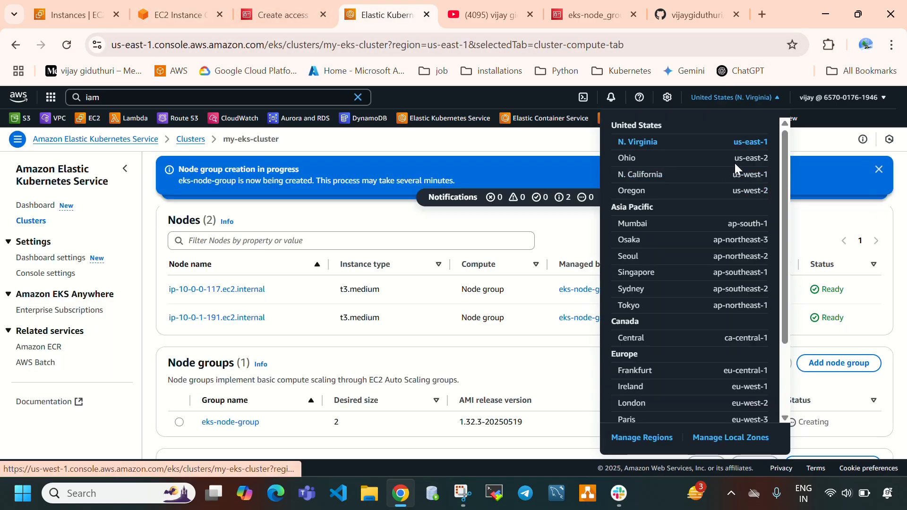
left_click(450, 144)
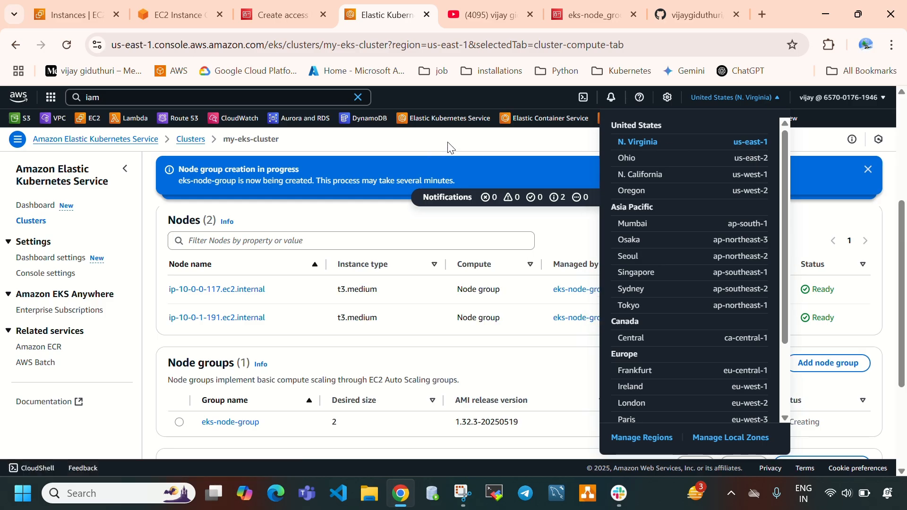
left_click(171, 22)
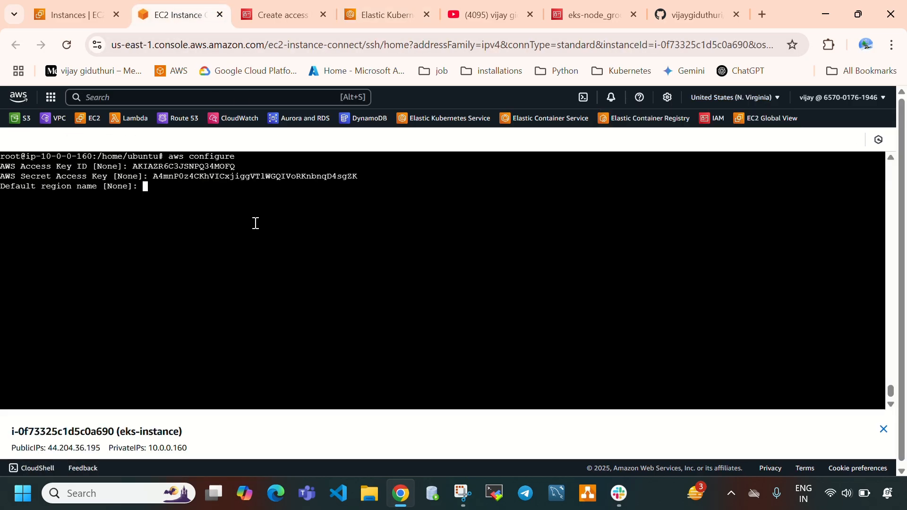
type("us-east")
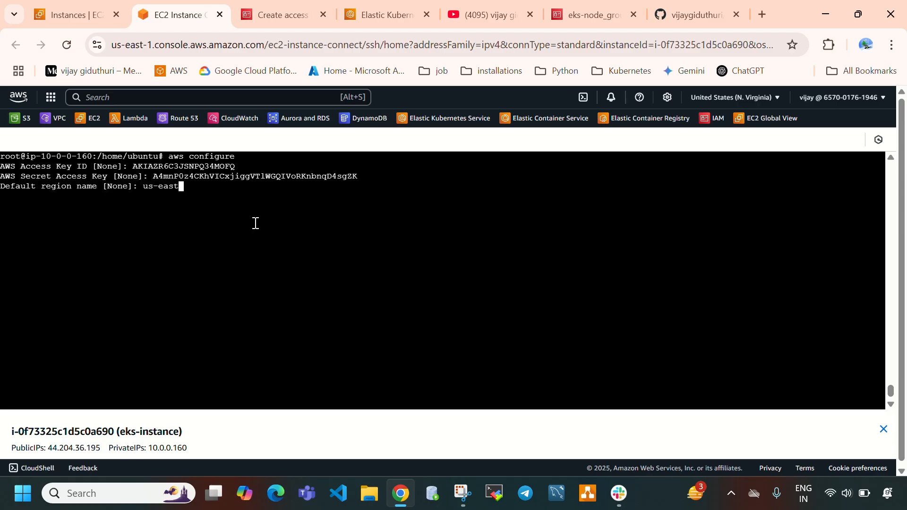
type("-1")
key("Return")
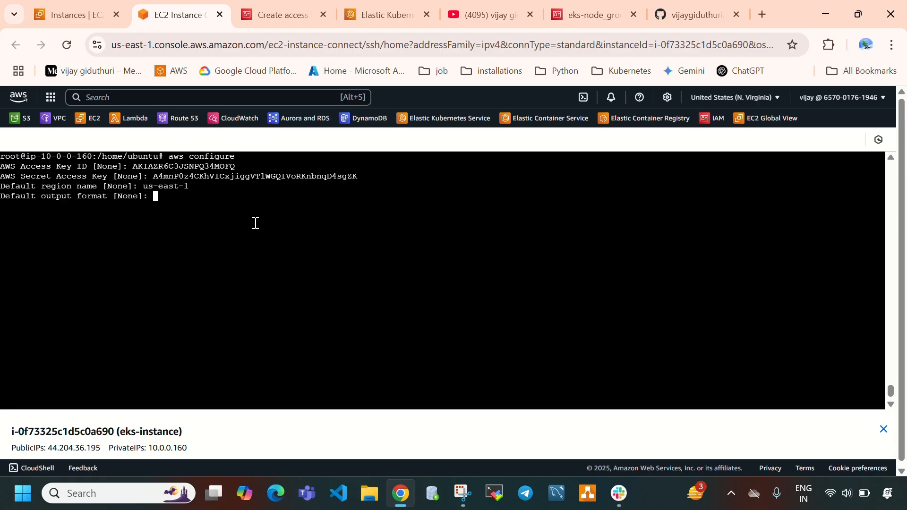
key("Return")
key("Return")
key("Return")
key("Return")
key("Return")
key("Return")
List the S3 buckets with aws s3 ls to test the configured credentials, and clear the terminal.
type("aws")
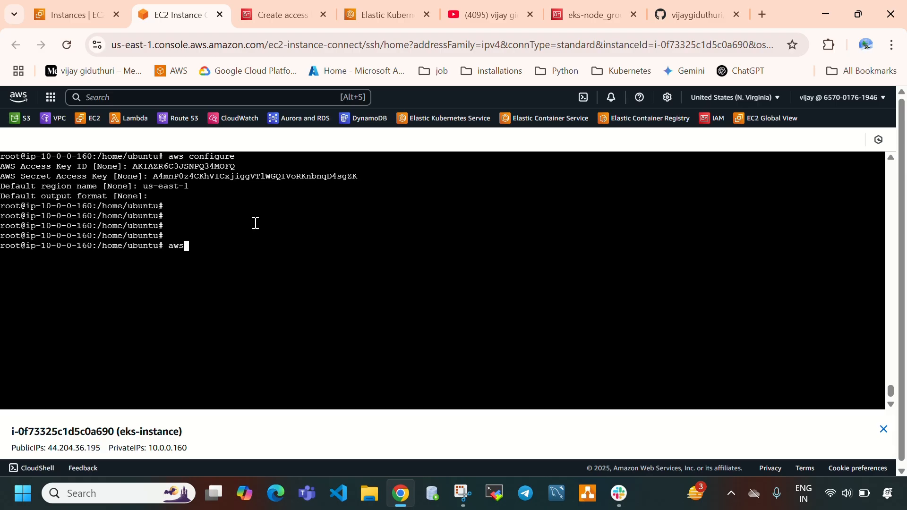
type(" s3 ls")
key("Return")
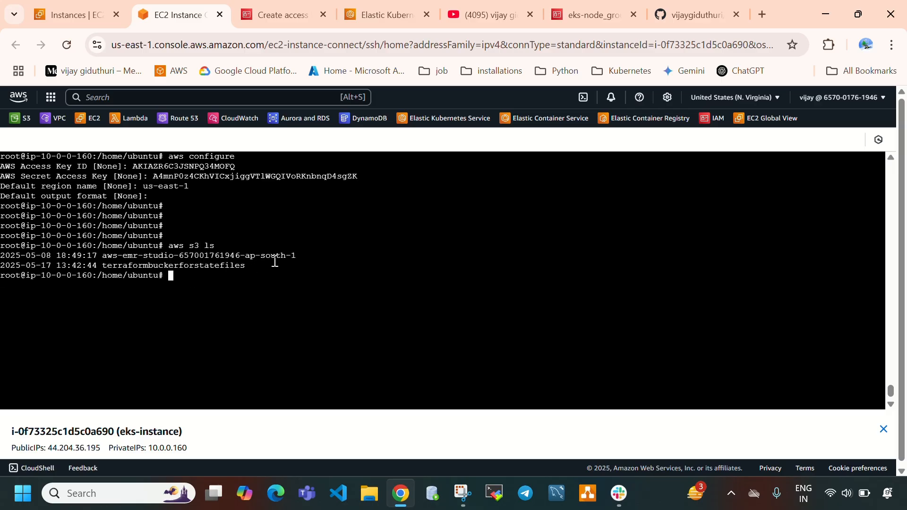
left_click_drag(258, 271, 2, 255)
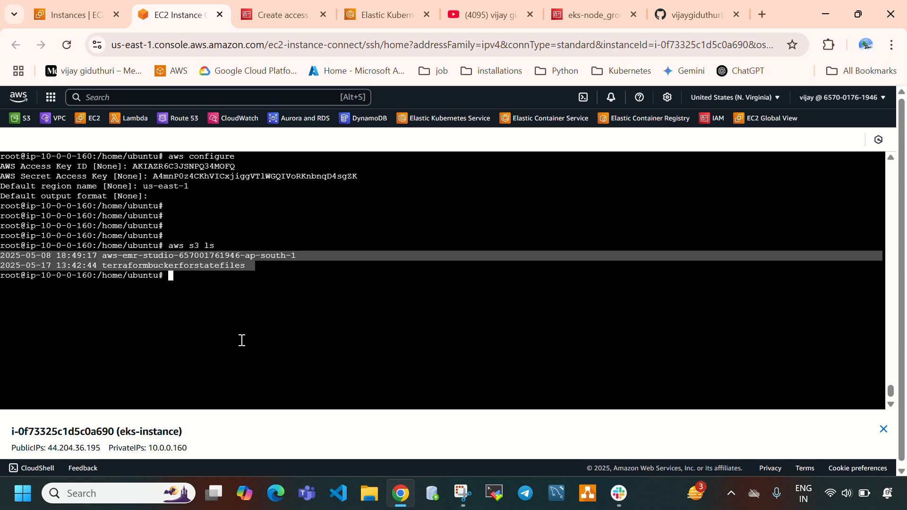
key("ctrl+l")
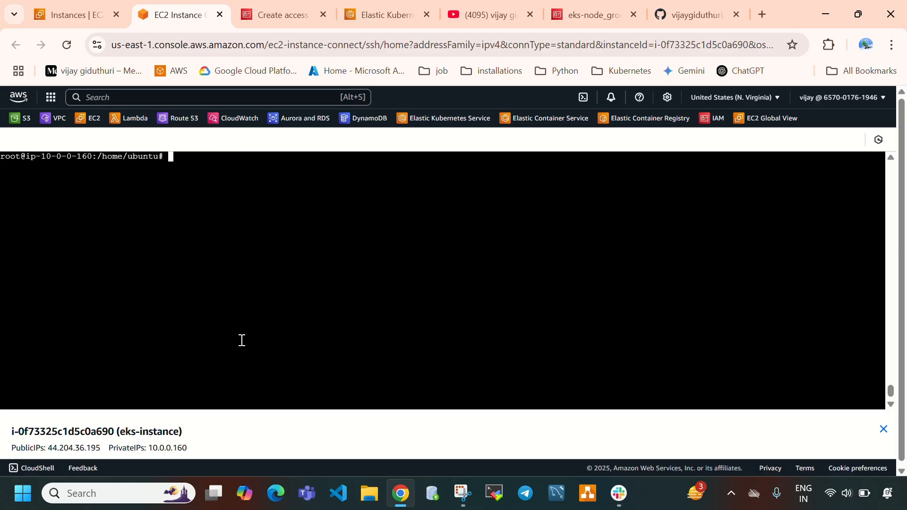
Refresh my-eks-cluster in the EKS console and check the status of eks-node-group.
left_click(342, 13)
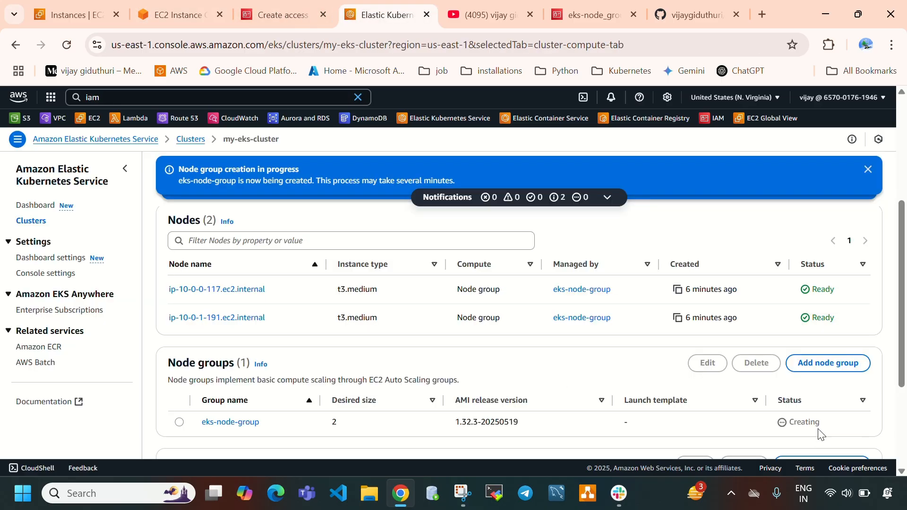
left_click_drag(826, 425, 788, 424)
scroll(713, 259, "up", 5)
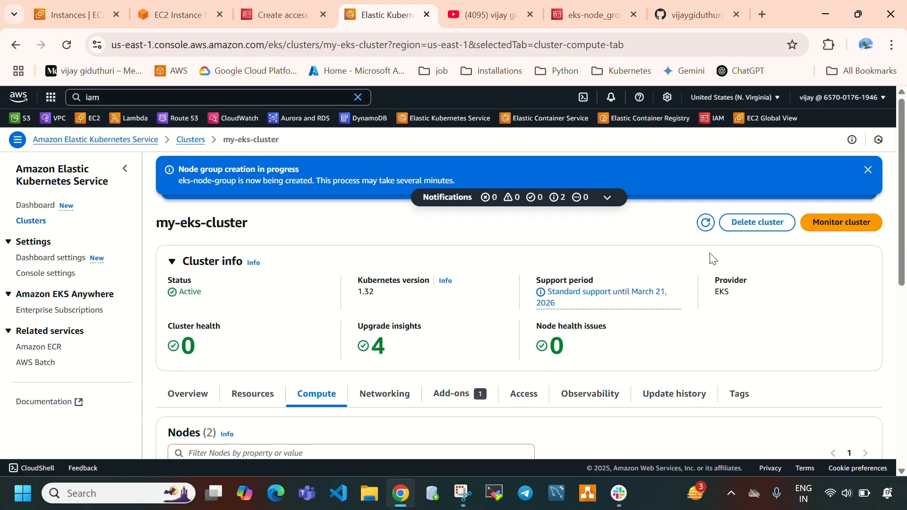
left_click(705, 223)
scroll(671, 335, "down", 5)
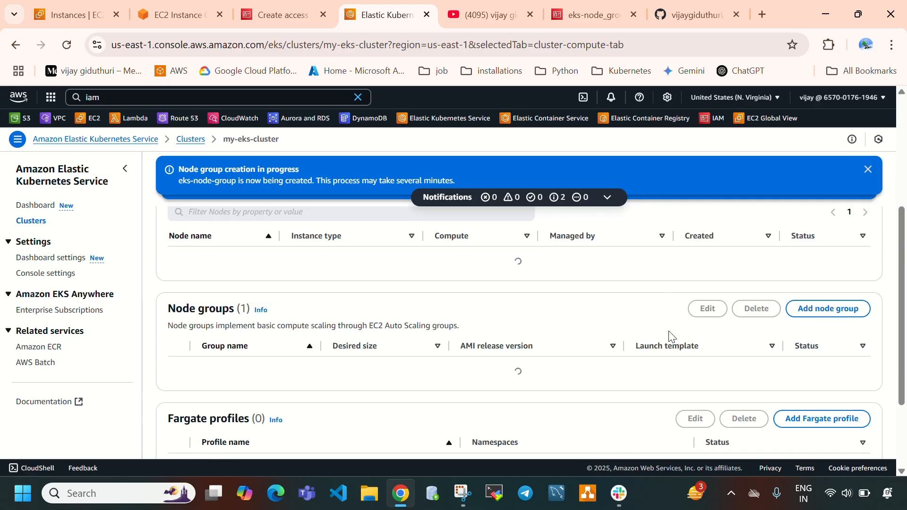
scroll(671, 336, "down", 4)
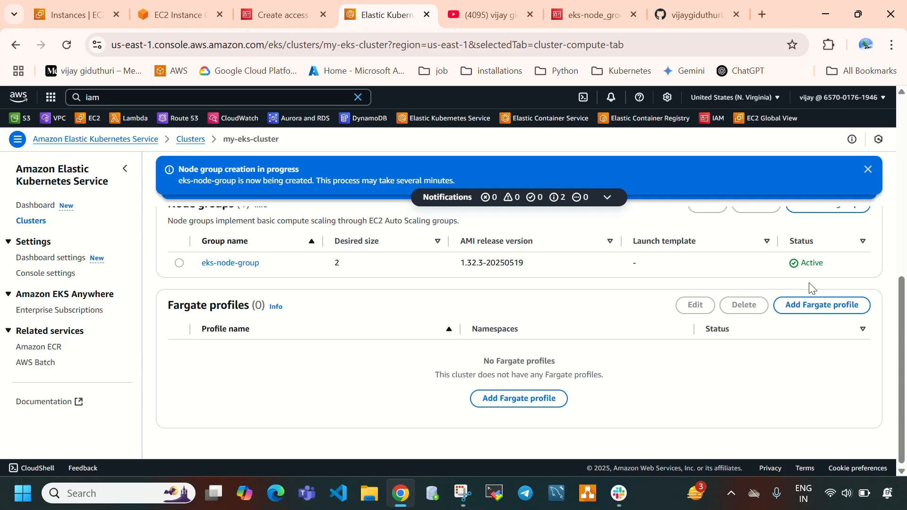
scroll(810, 286, "up", 2)
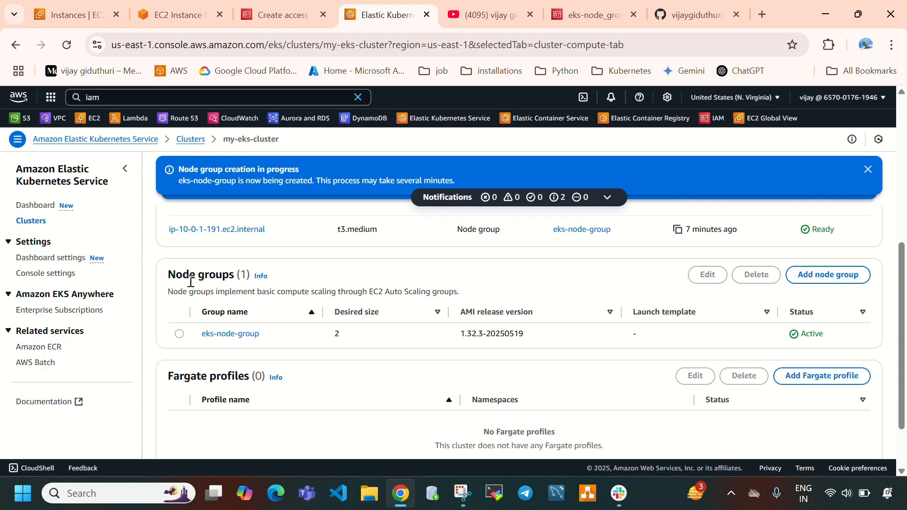
left_click_drag(184, 279, 249, 272)
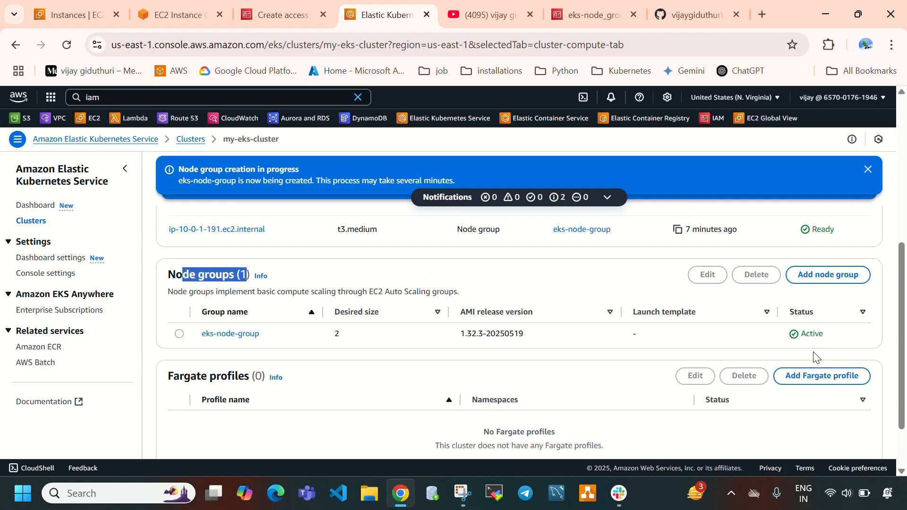
left_click(805, 334)
left_click_drag(806, 334, 830, 339)
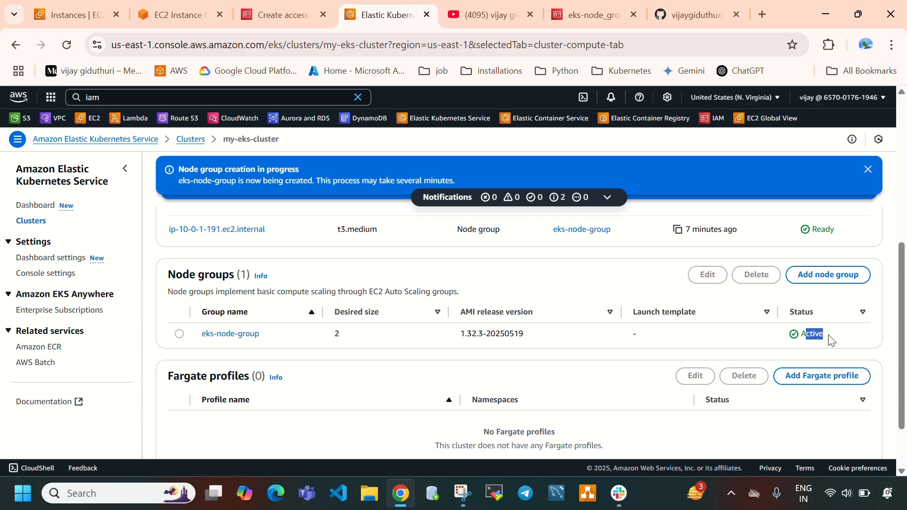
scroll(830, 339, "up", 5)
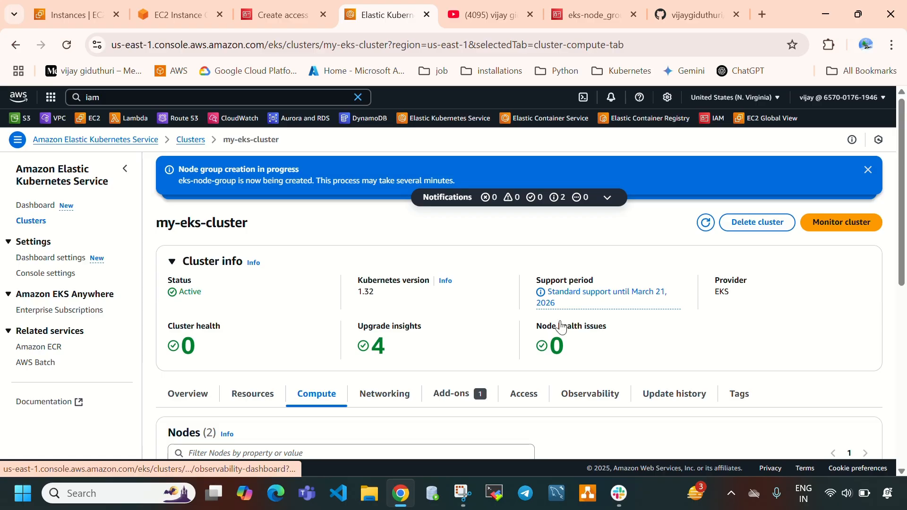
Copy the Install Helm script from the GitHub README and run it in the EC2 instance terminal.
left_click(690, 21)
scroll(340, 373, "down", 6)
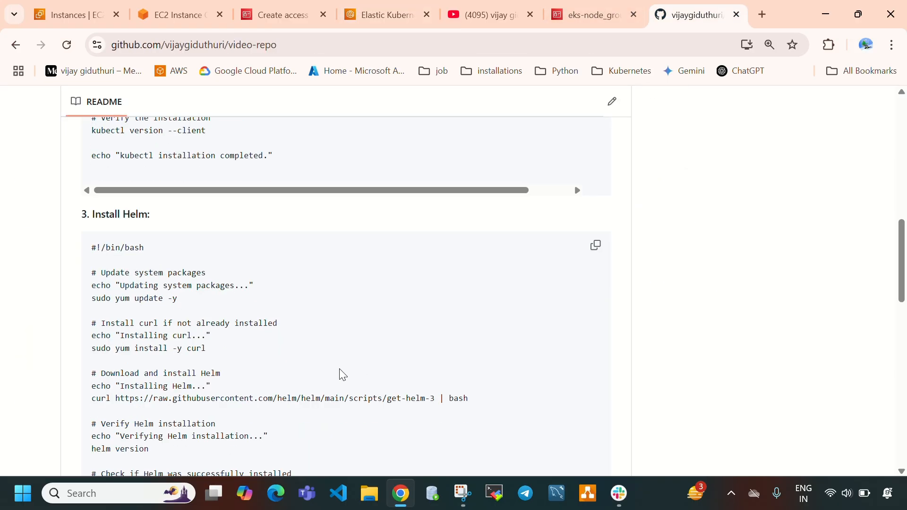
scroll(325, 318, "down", 6)
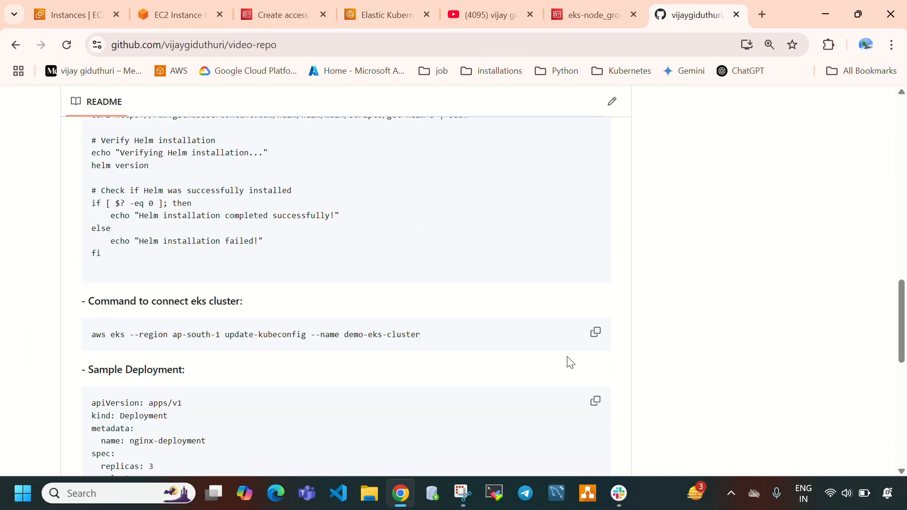
scroll(390, 325, "up", 6)
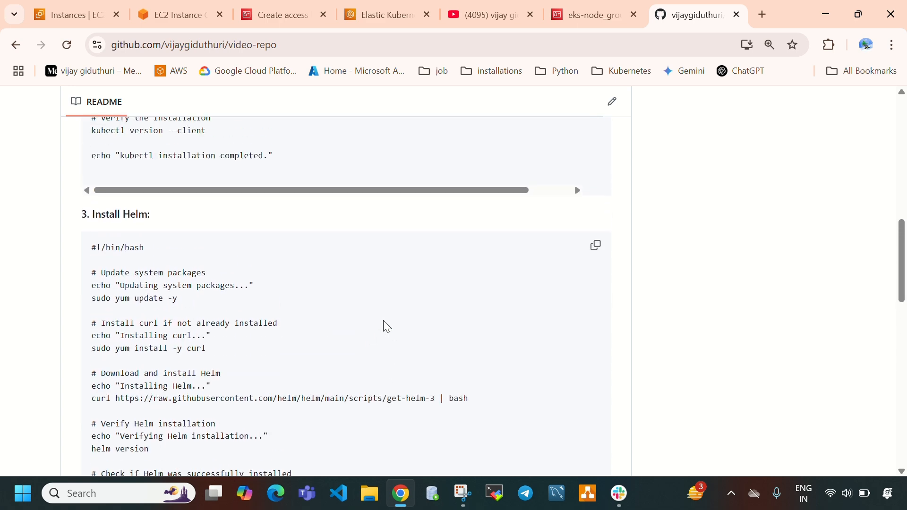
left_click(596, 246)
left_click(179, 6)
right_click(208, 217)
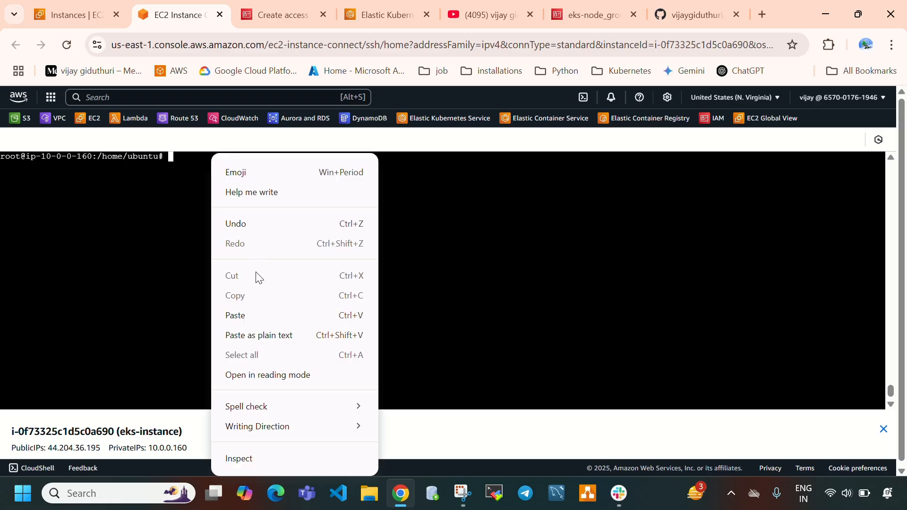
left_click(288, 316)
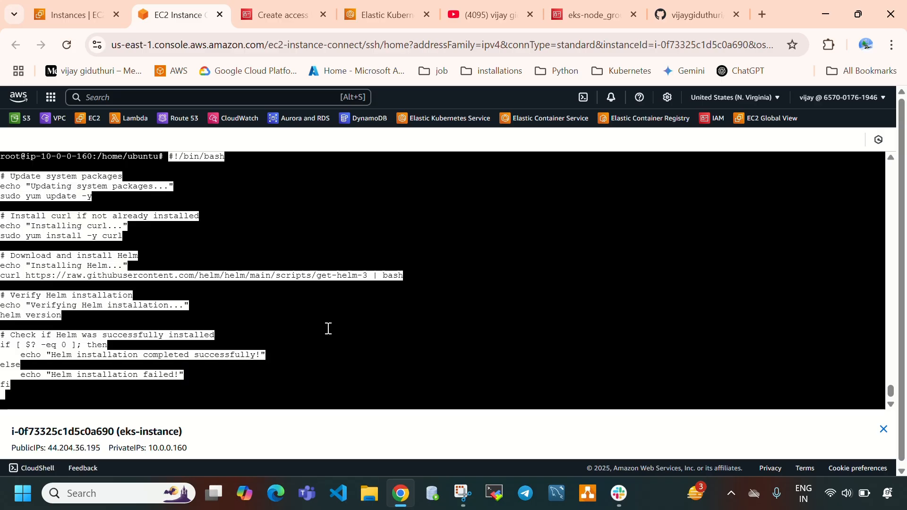
key("Return")
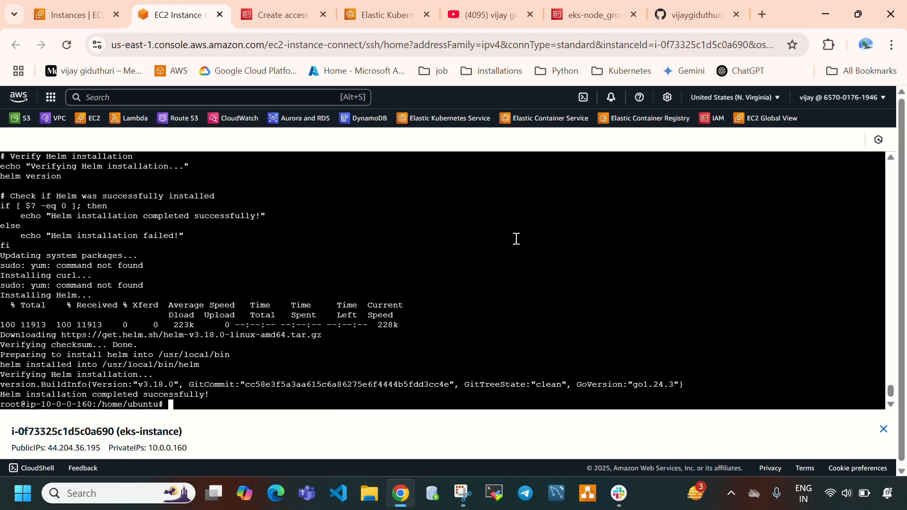
Clear the terminal and check the Helm installation with helm version.
key("ctrl+l")
type("helm version")
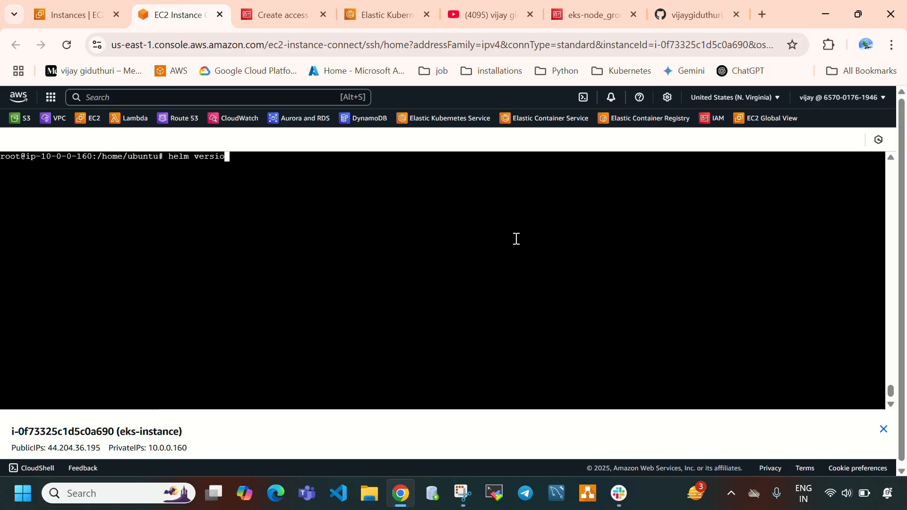
key("Return")
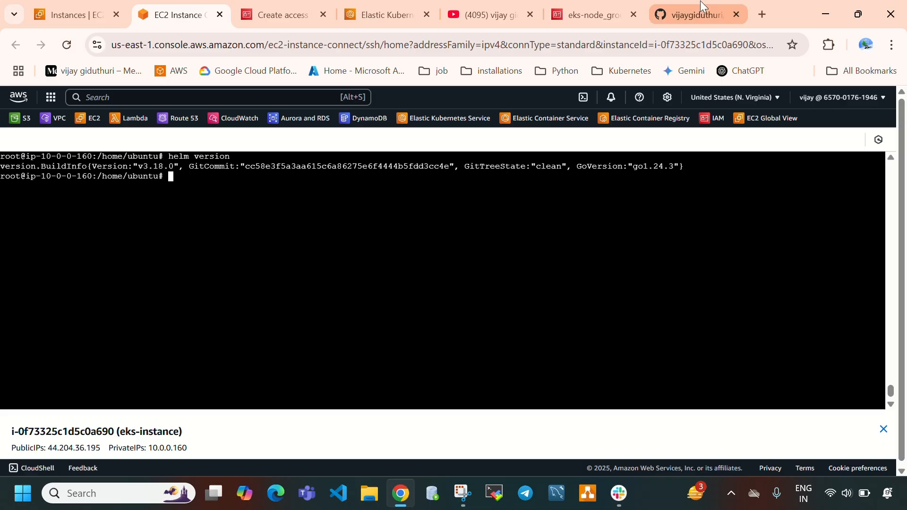
Review the region and cluster name in the README's command to connect the EKS cluster, and return to the instance terminal.
left_click(696, 13)
scroll(474, 307, "down", 5)
scroll(471, 306, "down", 3)
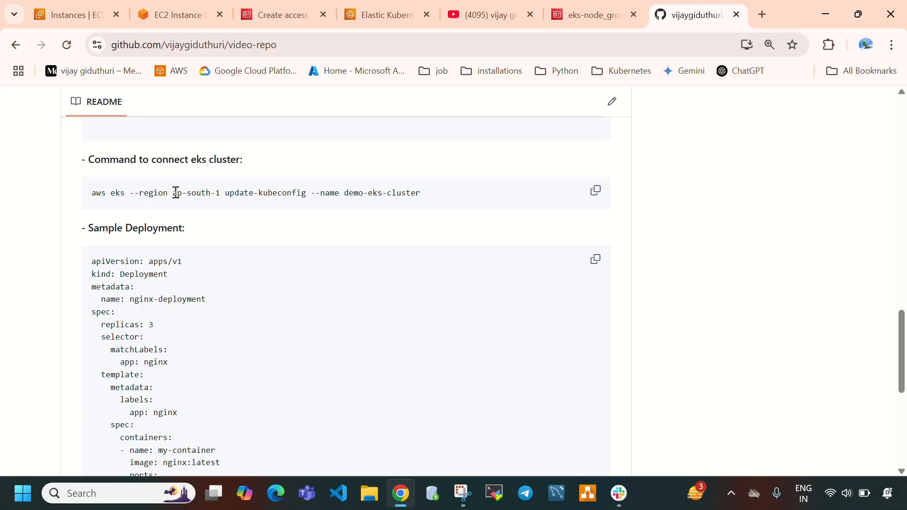
left_click_drag(173, 194, 220, 194)
left_click_drag(345, 192, 431, 207)
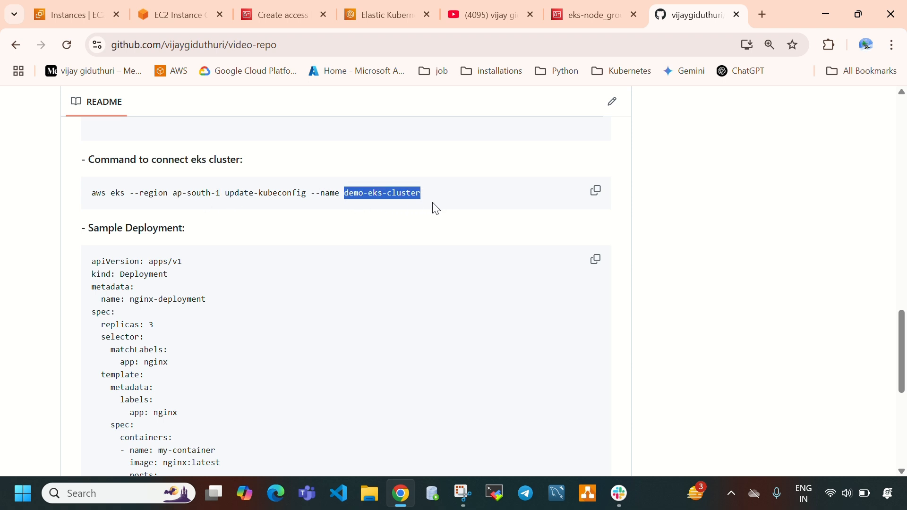
left_click(176, 15)
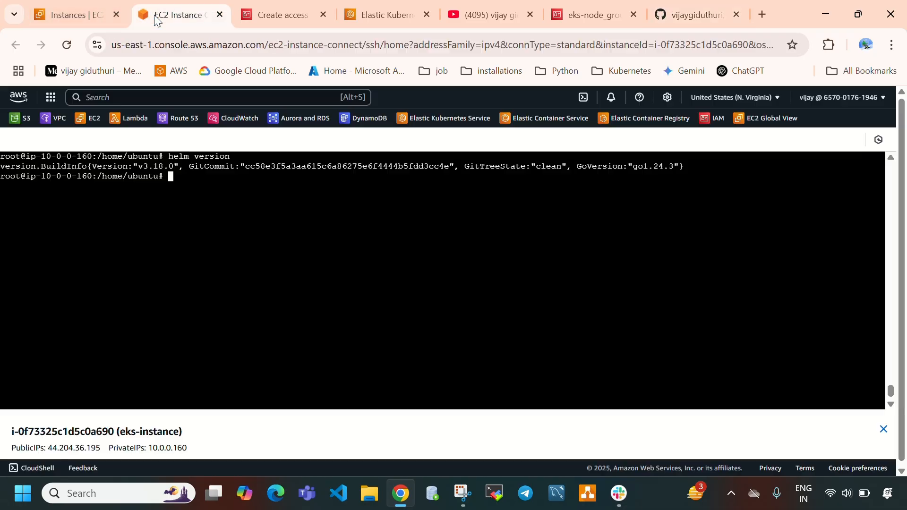
Paste the README's aws eks update-kubeconfig command into the instance terminal and set its region to us-east-1.
right_click(181, 209)
left_click(205, 315)
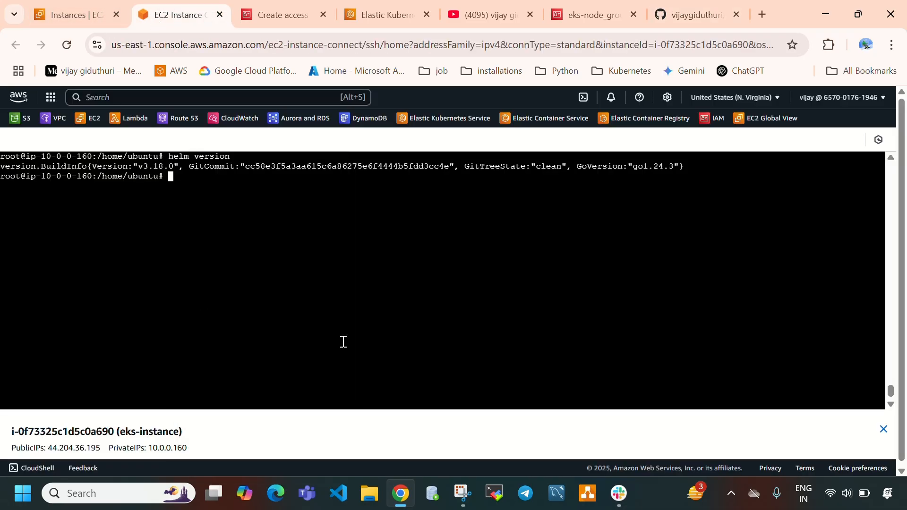
key("Left")
key("Left")
key("Left")
key("Left")
key("Left")
key("Left")
key("Left")
key("Left")
key("Left")
key("Left")
key("Left")
key("Left")
key("Left")
key("Left")
key("Left")
key("Left")
key("Left")
key("Left")
key("Left")
key("Left")
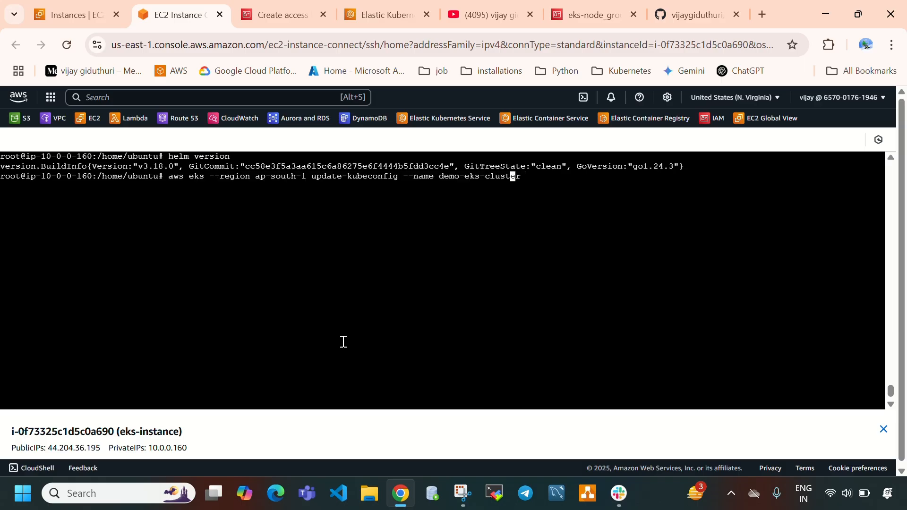
key("Right")
key("BackSpace")
key("BackSpace")
key("BackSpace")
key("BackSpace")
key("BackSpace")
key("BackSpace")
key("BackSpace")
key("BackSpace")
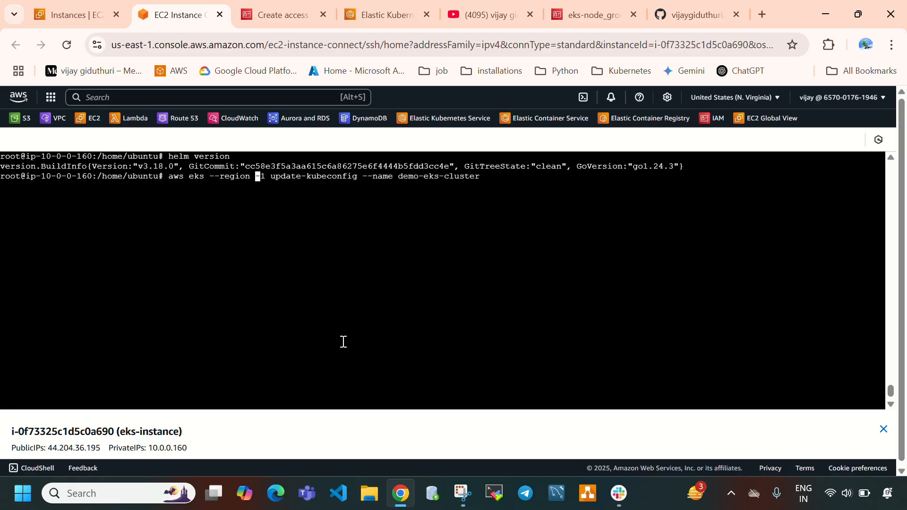
type("us-east")
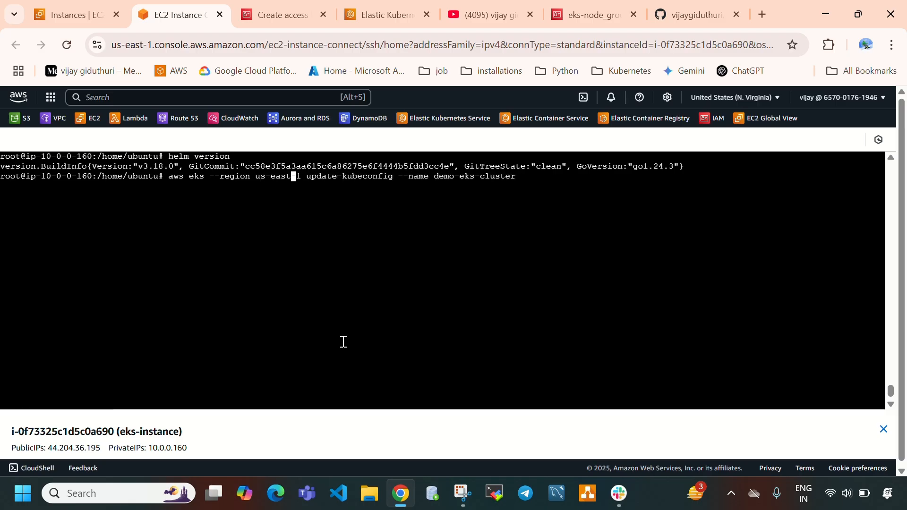
Set the cluster name in the update-kubeconfig command to my-eks-cluster.
key("Right")
key("Right")
key("Right")
key("Right")
key("Right")
key("Right")
key("Right")
key("Right")
key("Right")
key("Right")
key("Right")
key("Right")
key("Right")
key("Right")
key("Right")
key("Right")
key("Right")
key("Right")
key("Right")
key("Right")
key("Right")
key("Right")
key("Right")
key("Right")
key("Right")
key("Right")
key("Right")
key("Right")
key("Right")
key("Right")
key("Right")
key("Right")
key("BackSpace")
key("BackSpace")
key("BackSpace")
key("BackSpace")
type("my")
key("Right")
key("Right")
key("Right")
key("Right")
key("Right")
key("Right")
key("Right")
key("Right")
key("Right")
Check the cluster name in the EKS console, and run the update-kubeconfig command in the instance terminal.
left_click(345, 19)
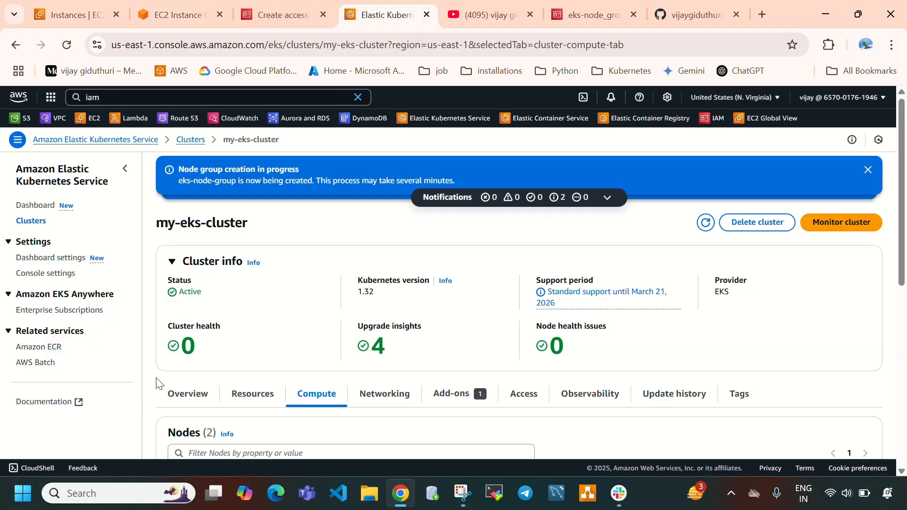
left_click_drag(162, 225, 248, 231)
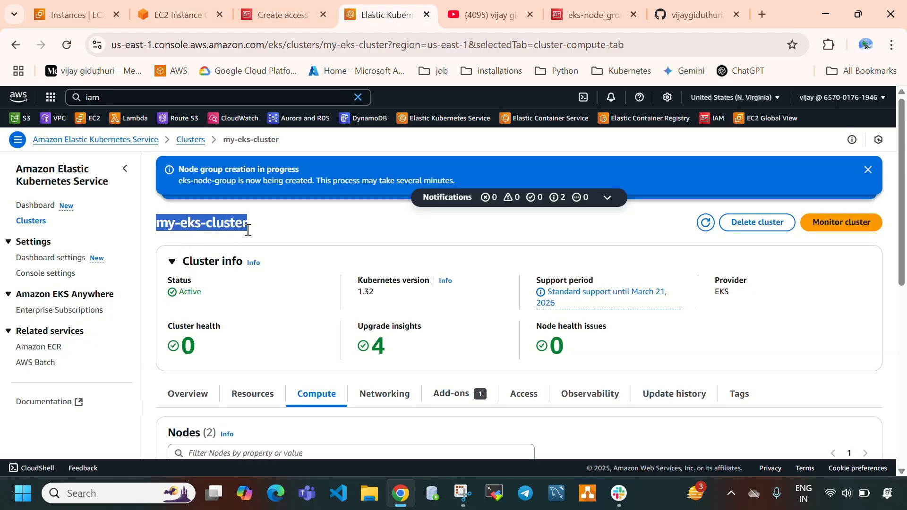
left_click(200, 6)
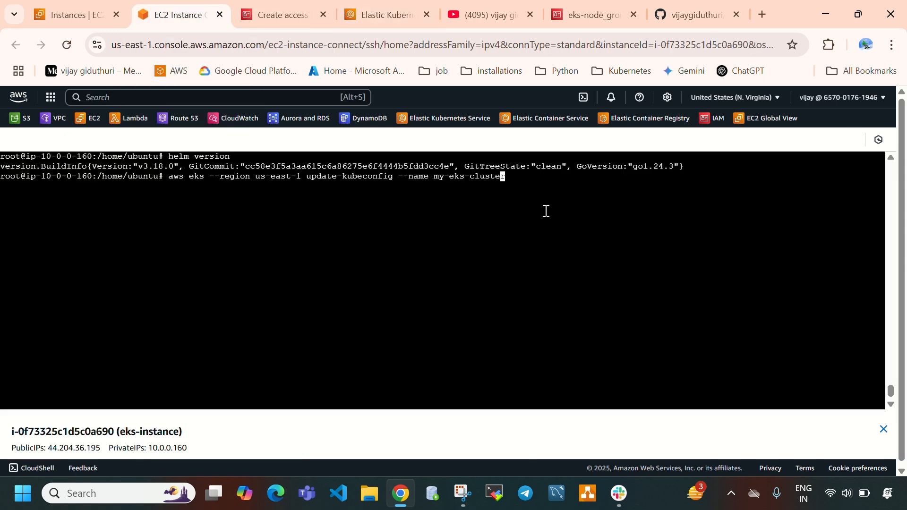
key("Return")
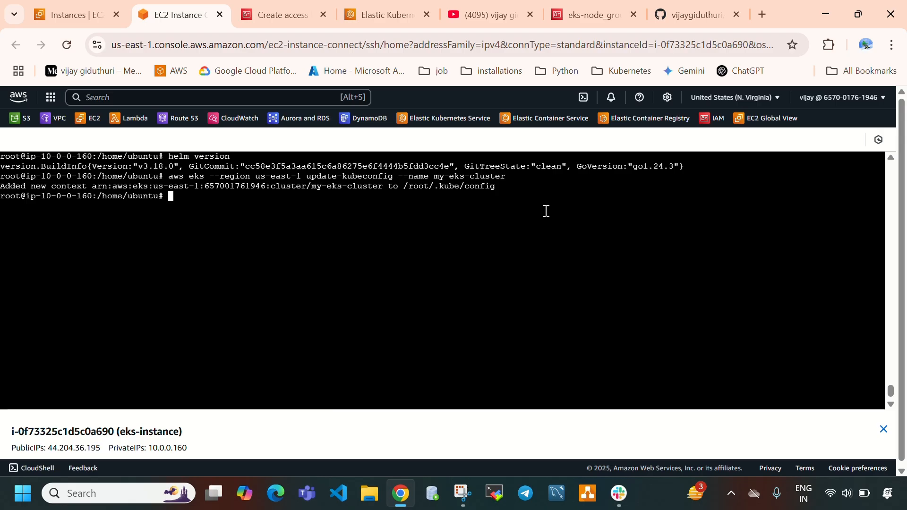
key("Return")
key("Return")
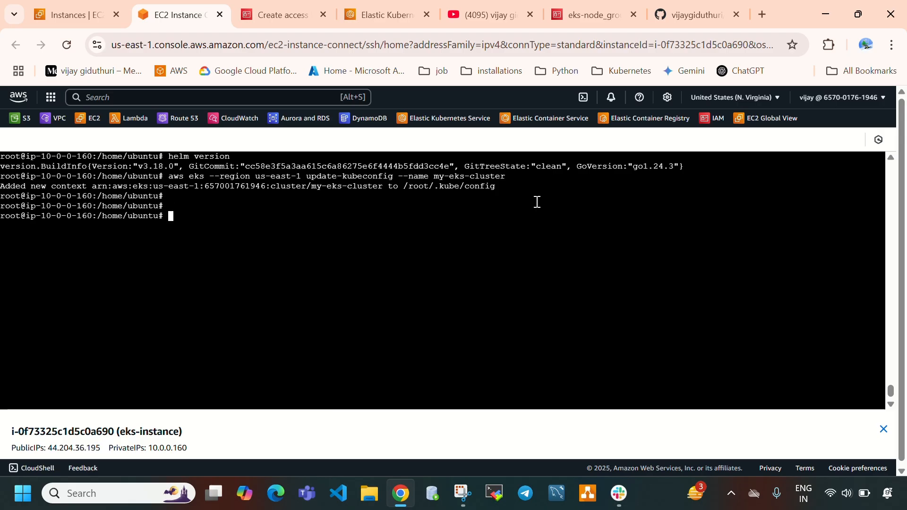
Review the nodes and node group of my-eks-cluster in the EKS console and return to the instance terminal.
left_click(350, 18)
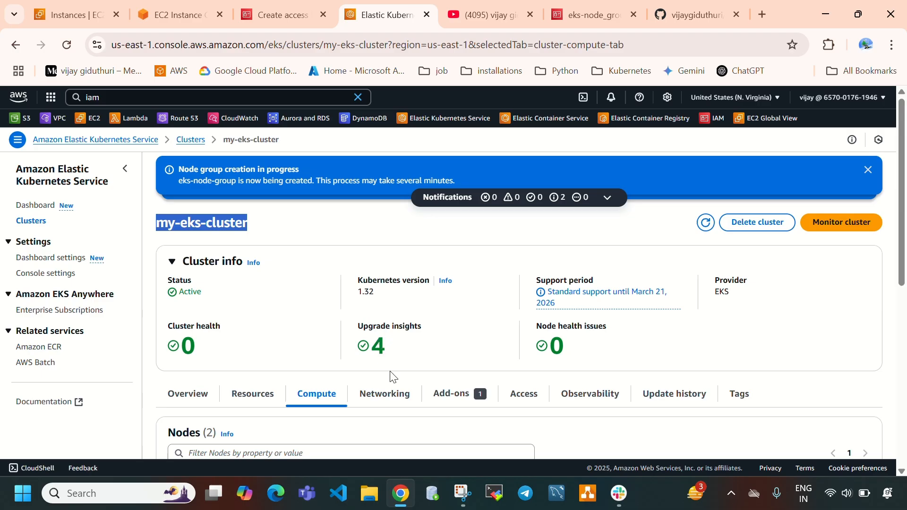
scroll(388, 374, "down", 1)
scroll(391, 350, "down", 7)
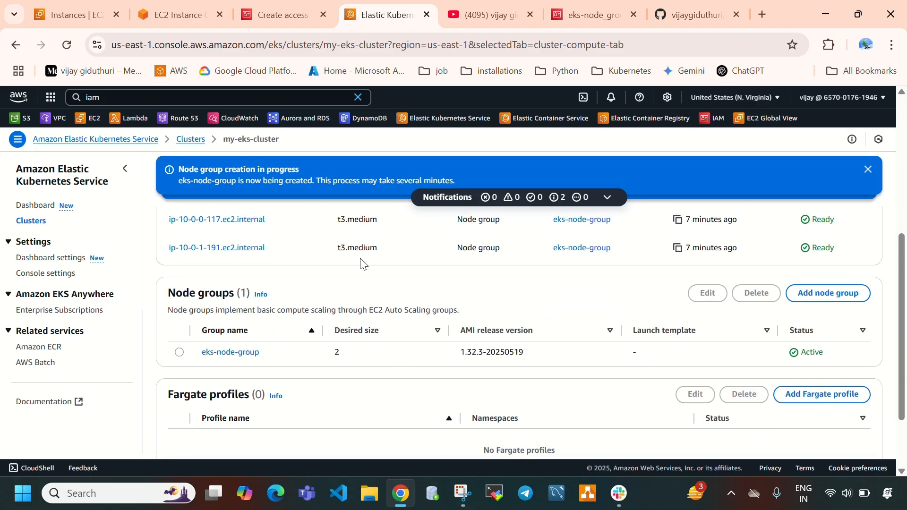
scroll(360, 263, "up", 3)
left_click(222, 6)
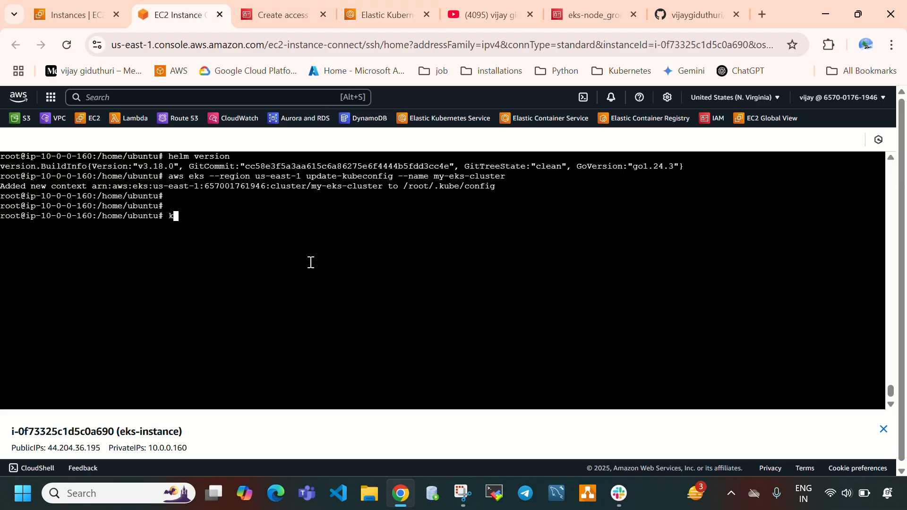
List the cluster's nodes with kubectl get nodes and examine the output.
type("kubectl get nodes")
key("Return")
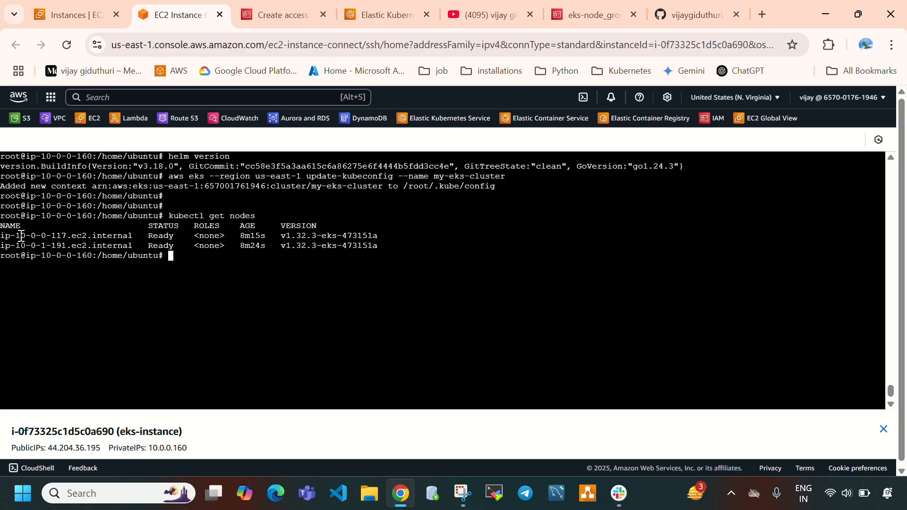
left_click_drag(20, 235, 430, 248)
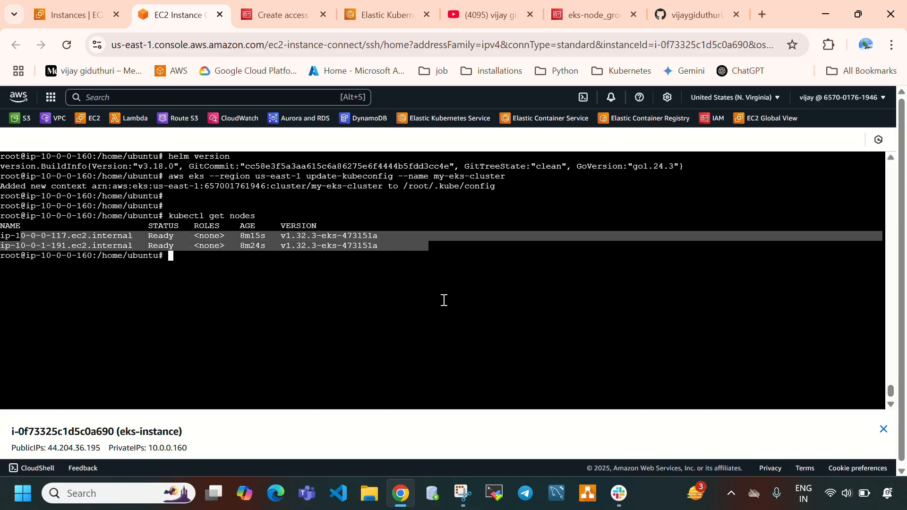
key("Return")
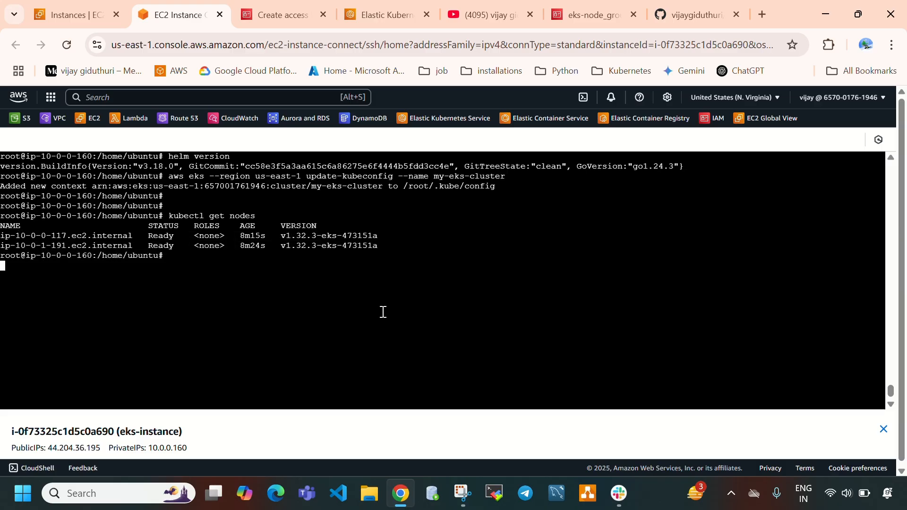
Show the nodes' detailed information with kubectl get nodes -o wide, and clear the terminal.
type("ku")
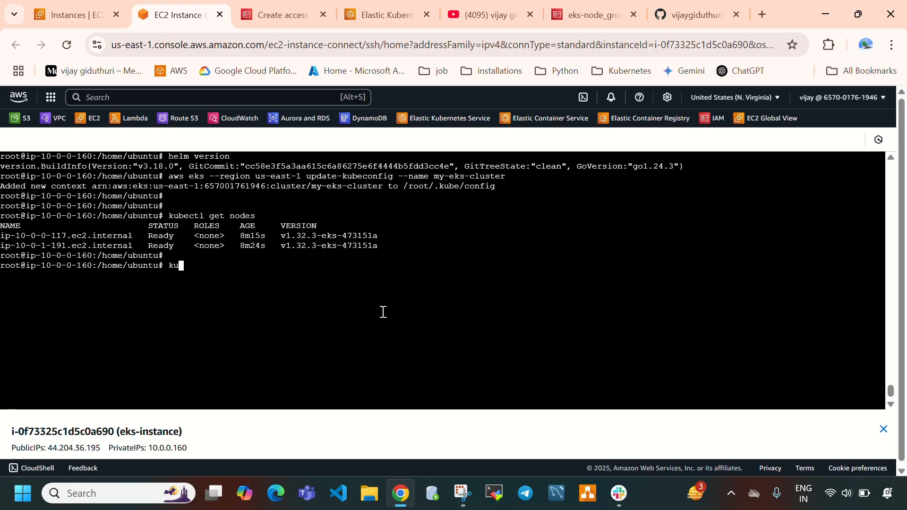
type("bectl get nodes -o wide")
key("Return")
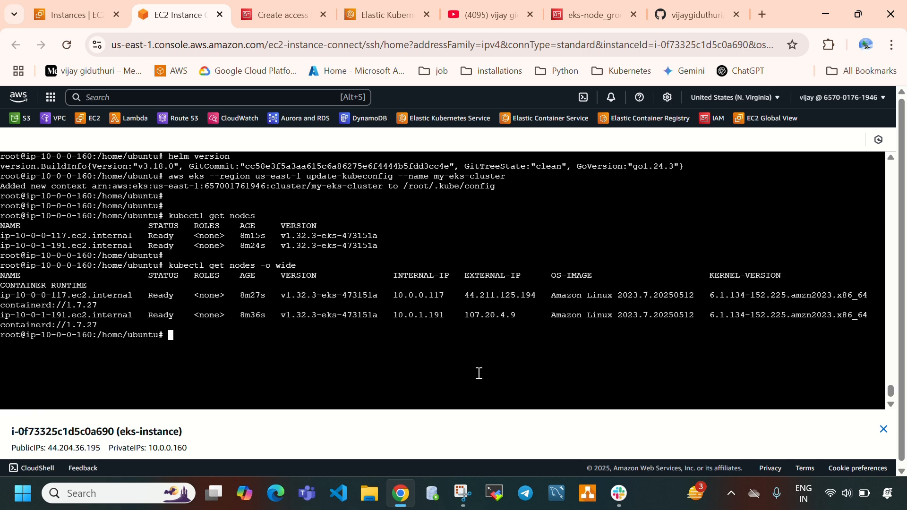
key("ctrl+l")
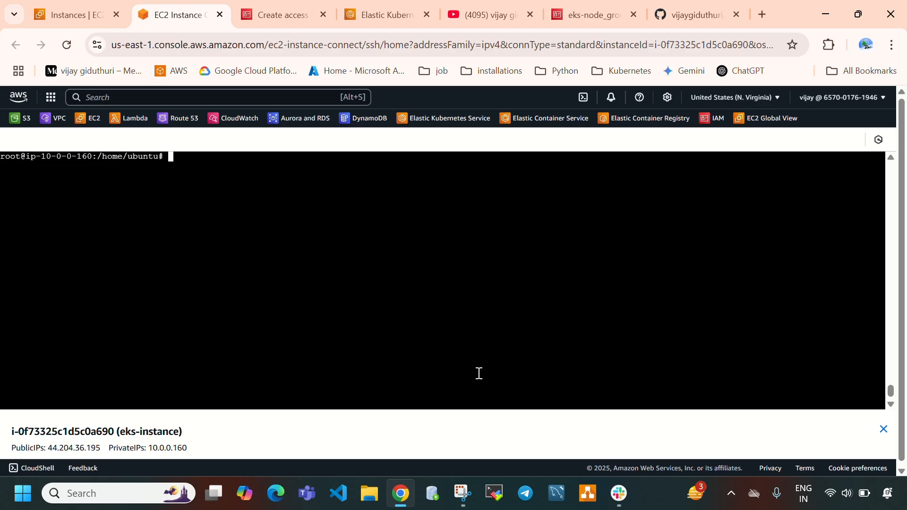
Create a test pod named mypod from the nginx image with kubectl run mypod --image=nginx.
key("Return")
key("Return")
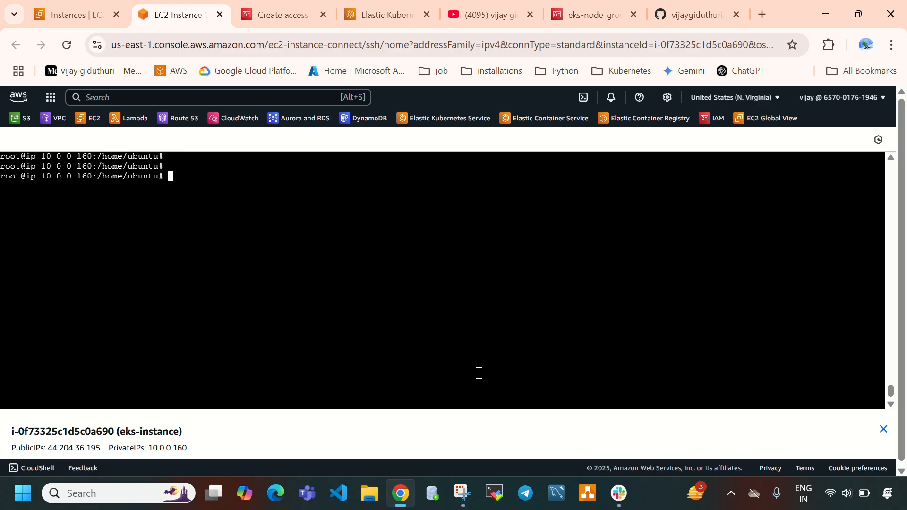
type("kubectl r")
type("un mypod")
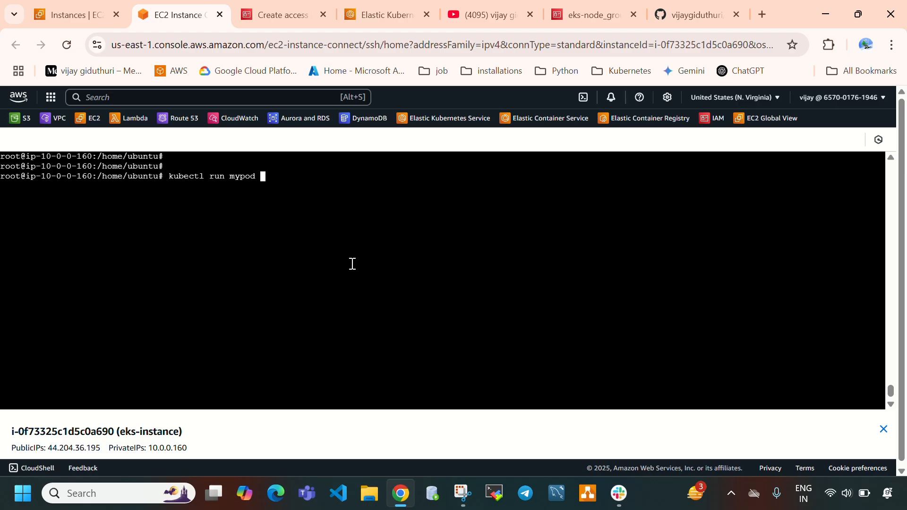
type("--image=nginx")
key("Return")
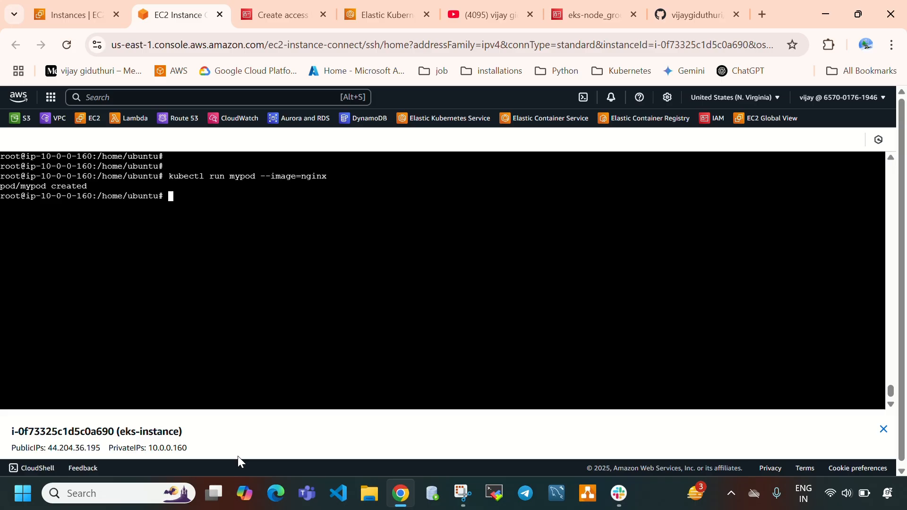
Check the status of mypod with kubectl get pods.
type("kubectl get pods")
key("Return")
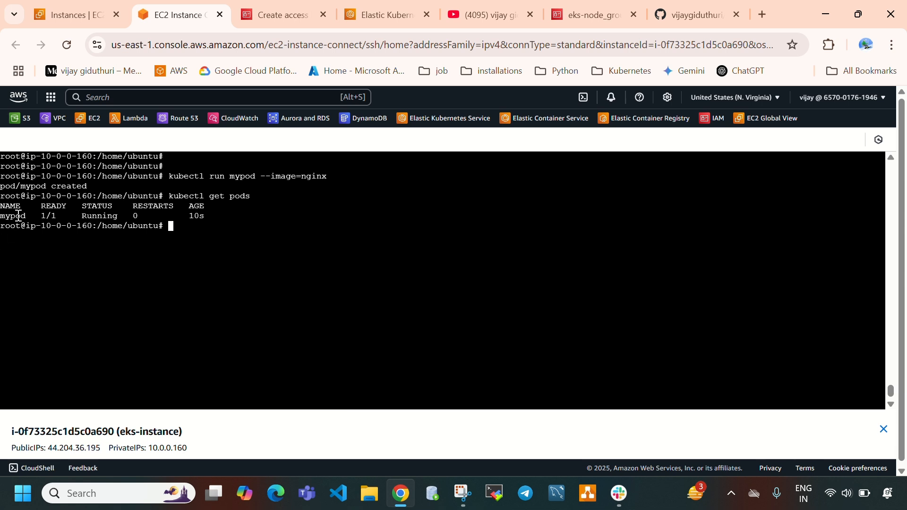
left_click_drag(18, 216, 202, 226)
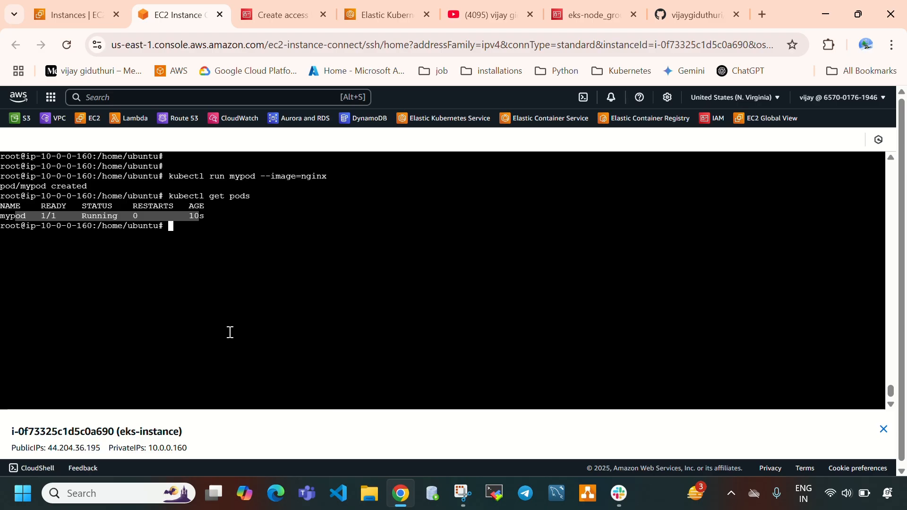
Delete the test pod with kubectl delete pod mypod.
type("kubectl delete")
key("BackSpace")
key("BackSpace")
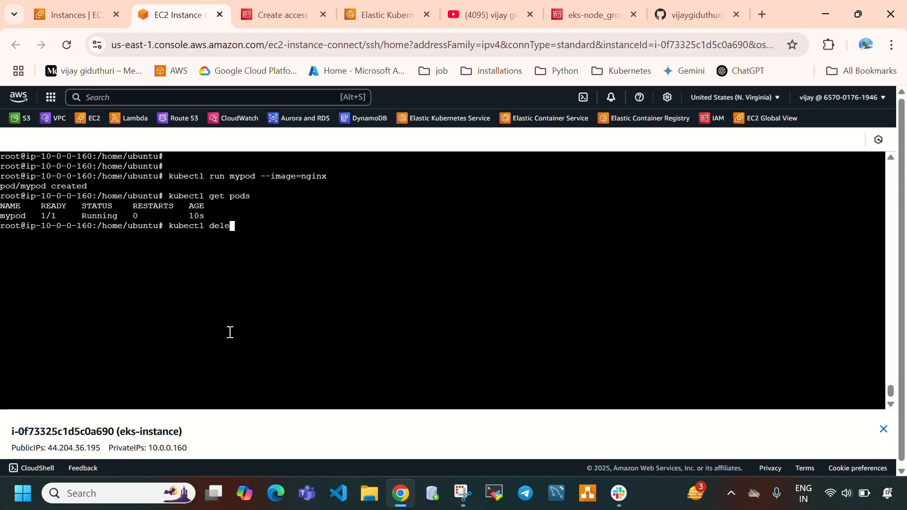
type("te pod mypod")
key("Return")
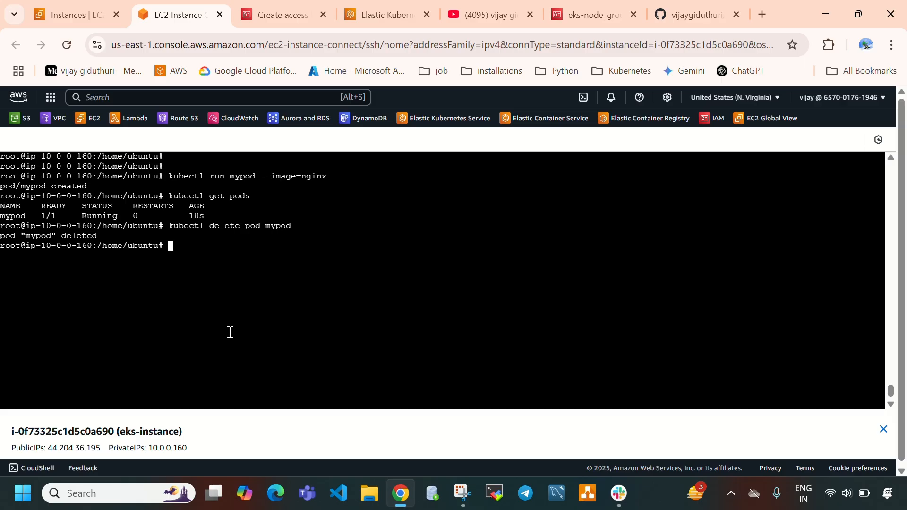
List the remaining pods with kubectl get pods to check the deletion, and clear the terminal.
key("Return")
key("Return")
key("Return")
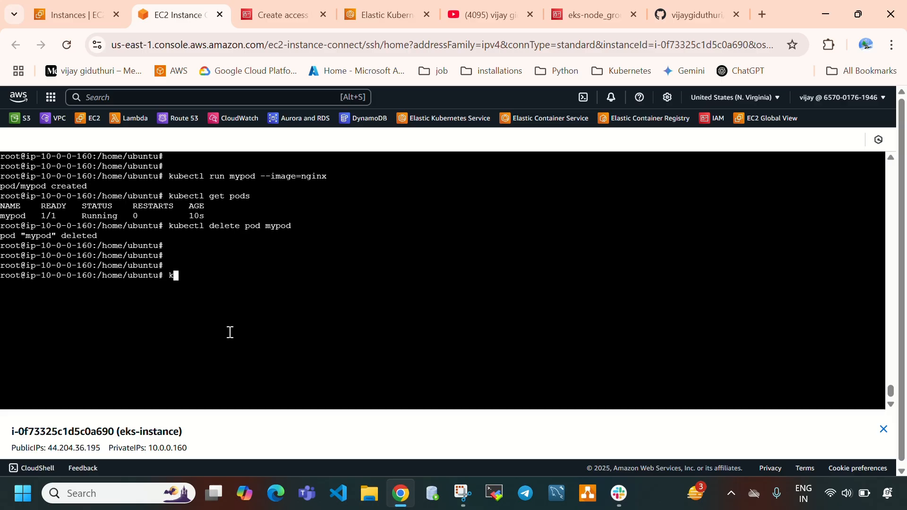
type("kubectl get pods")
key("Return")
key("Return")
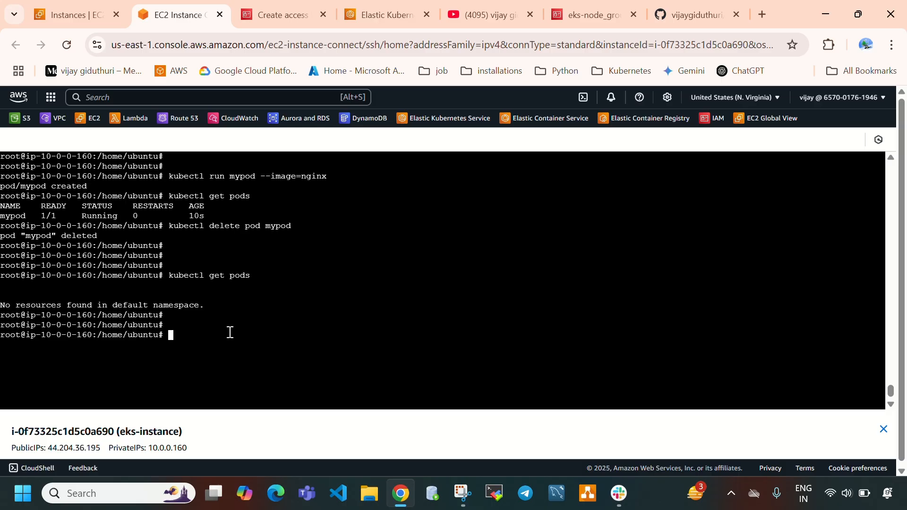
key("ctrl+l")
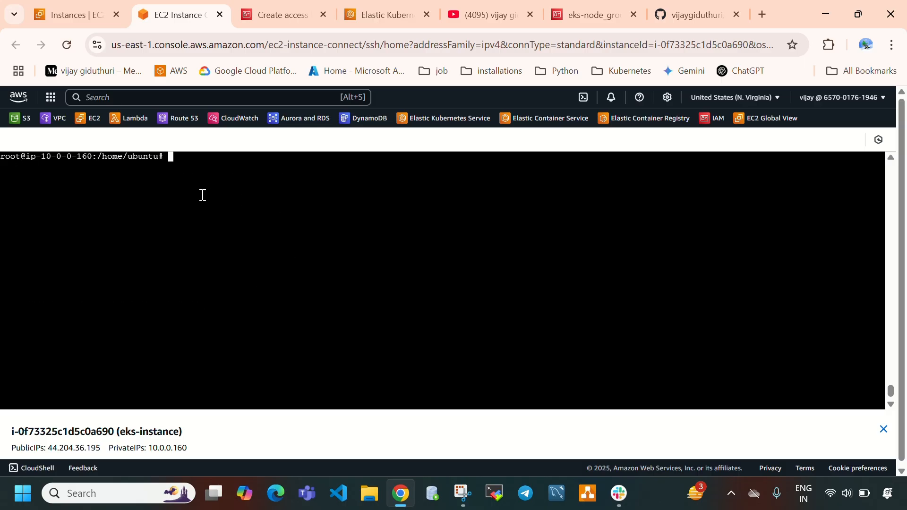
Open the kubernetes.io website in a new browser tab.
left_click(765, 16)
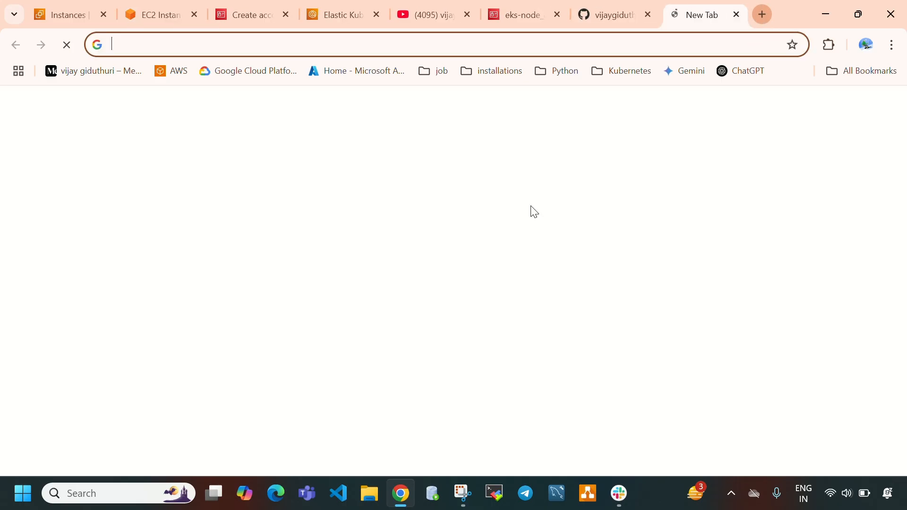
left_click(411, 242)
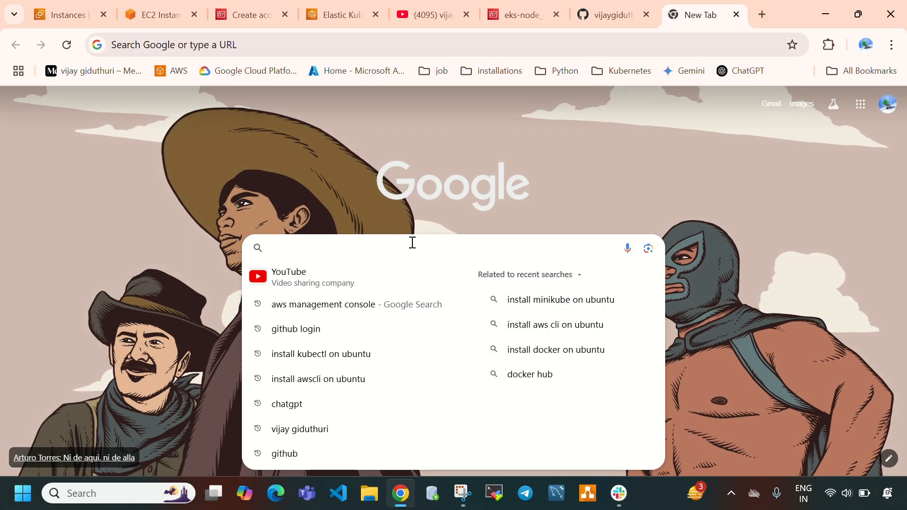
type("kubernetes.io")
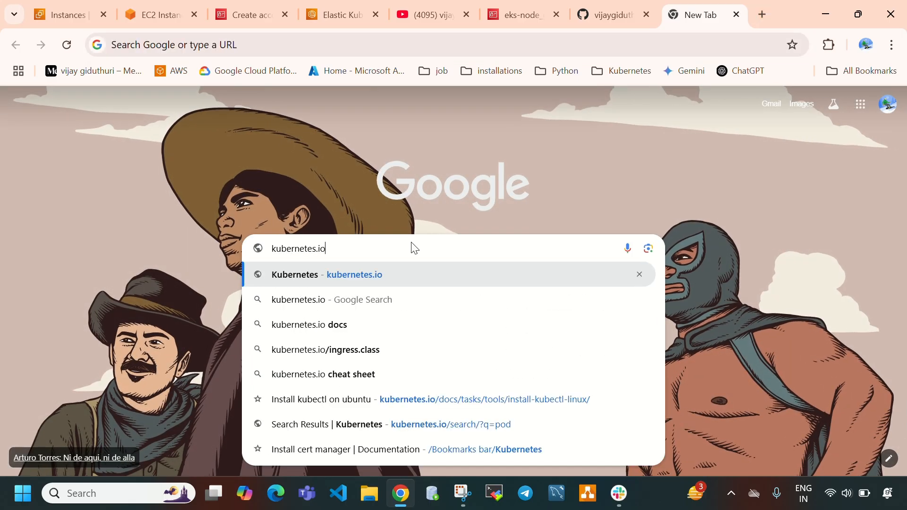
key("Return")
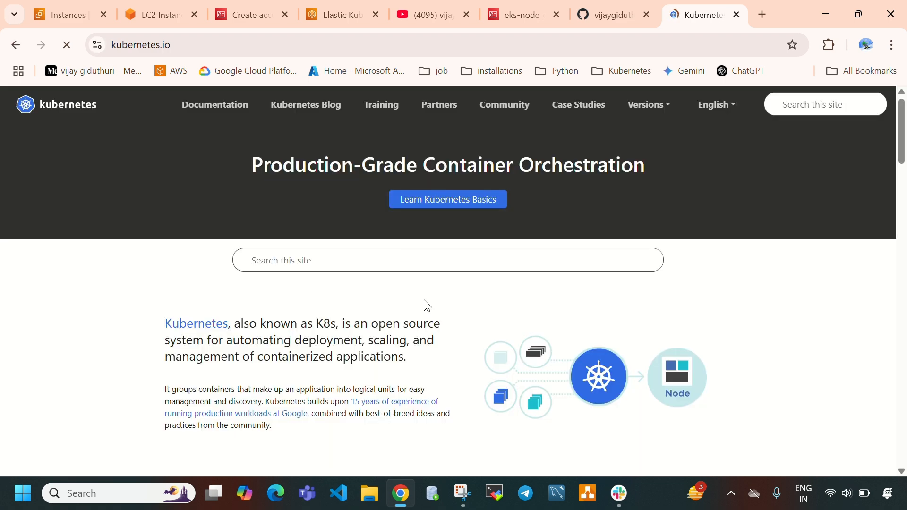
Search the Kubernetes site for pod and open the Pods documentation page.
left_click(393, 261)
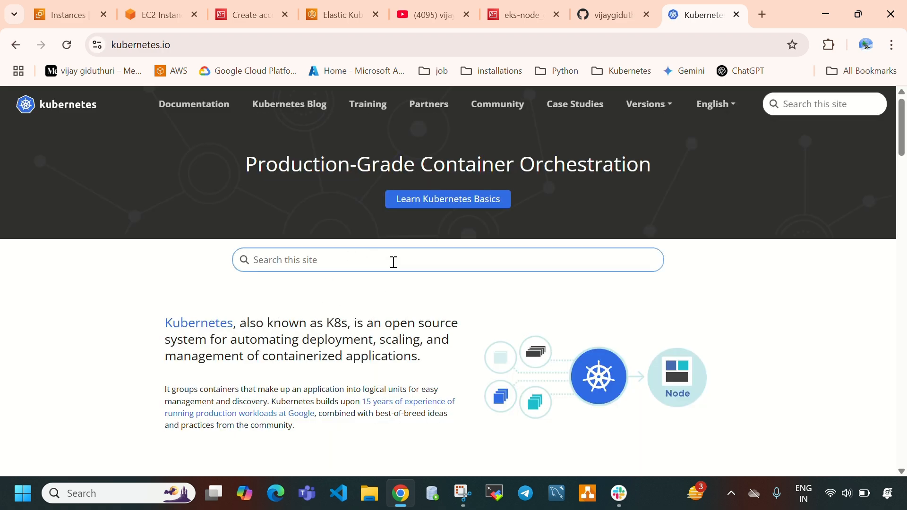
type("pod")
key("Return")
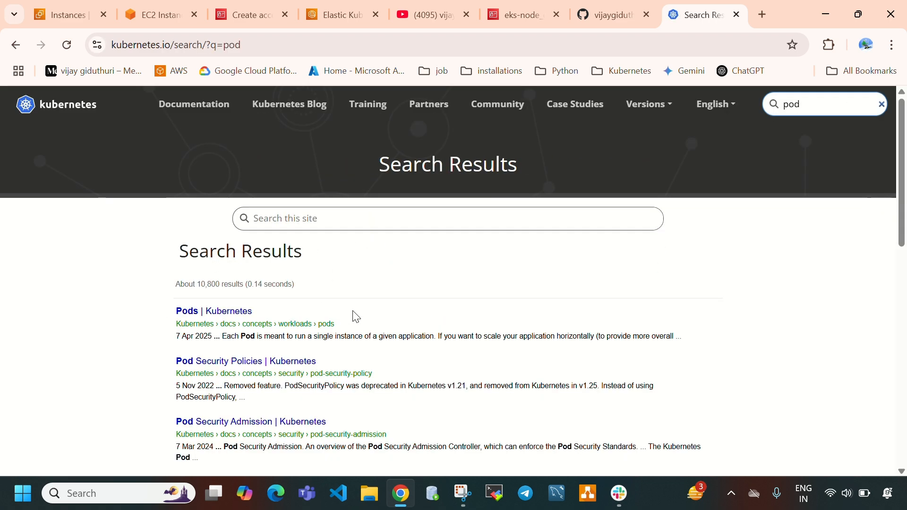
scroll(355, 316, "down", 3)
left_click(233, 170)
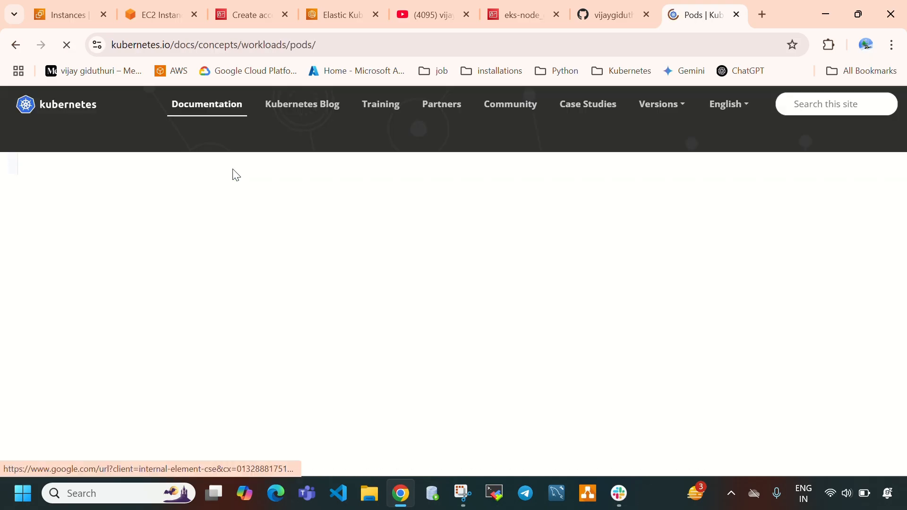
Review the simple-pod.yaml example on the Pods documentation page and copy the whole manifest to the clipboard.
scroll(378, 312, "down", 6)
scroll(371, 338, "down", 10)
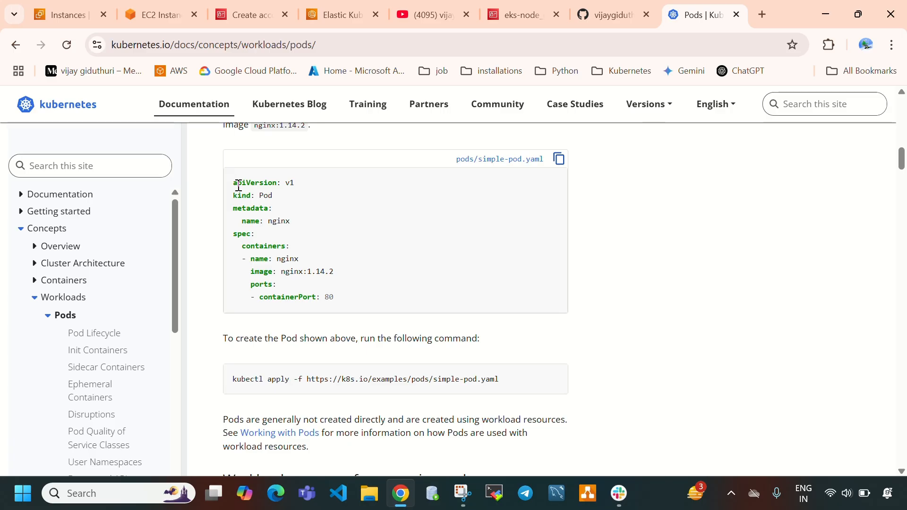
left_click_drag(247, 196, 286, 222)
left_click(272, 221)
left_click_drag(282, 259, 320, 297)
left_click(287, 271)
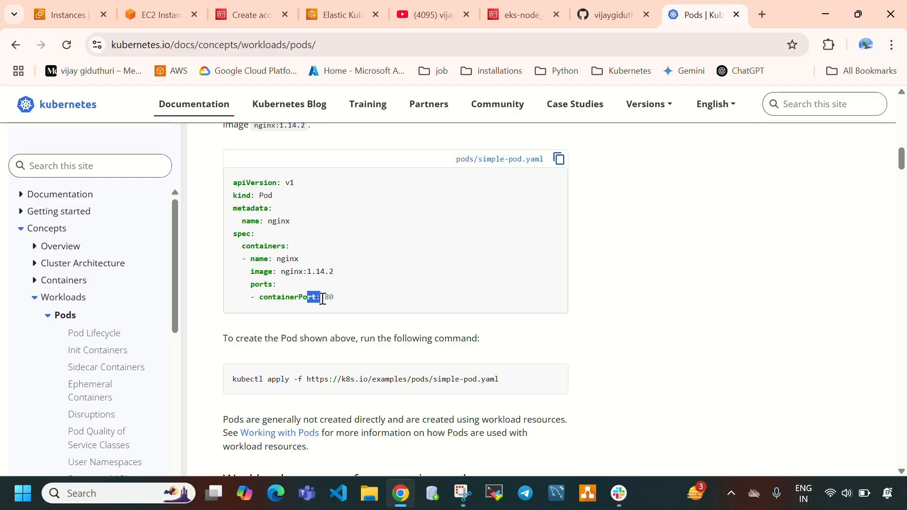
left_click(559, 160)
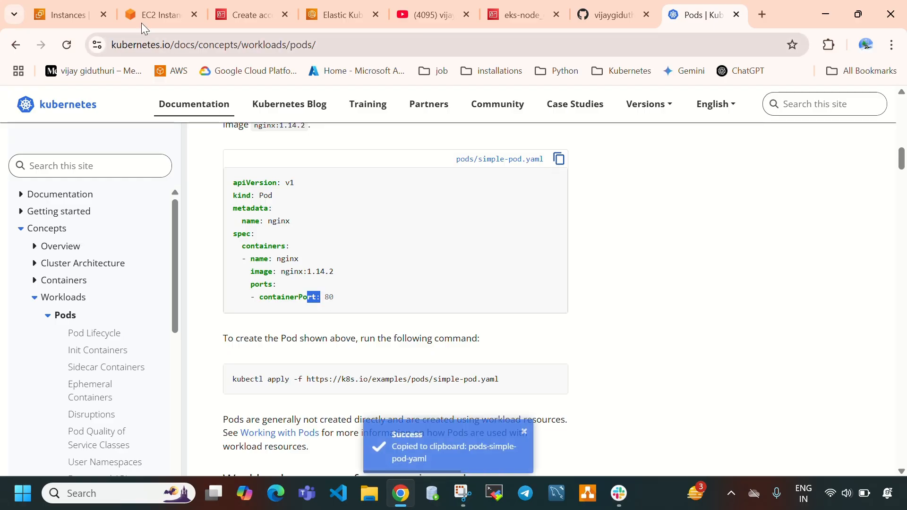
Switch to the EC2 instance terminal, open pod.yaml in vim and paste the copied pod manifest into it.
left_click(160, 22)
type("v")
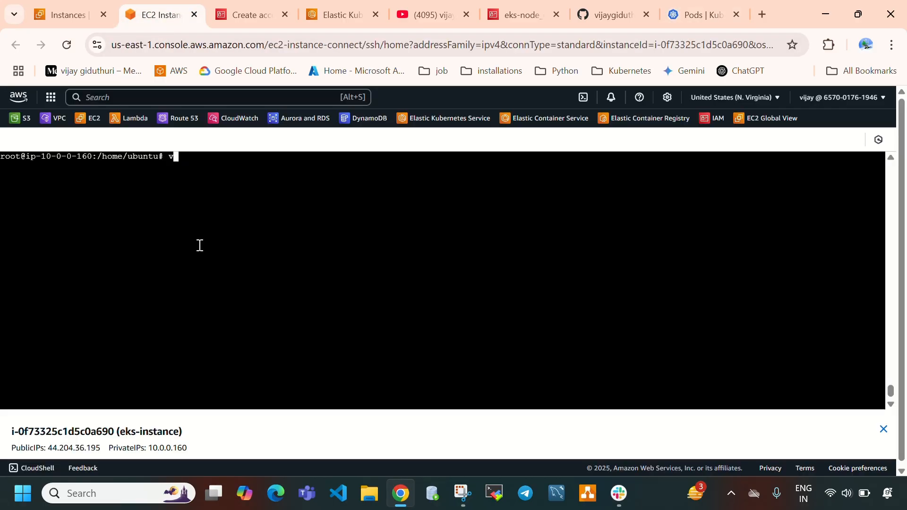
type("im pod.y")
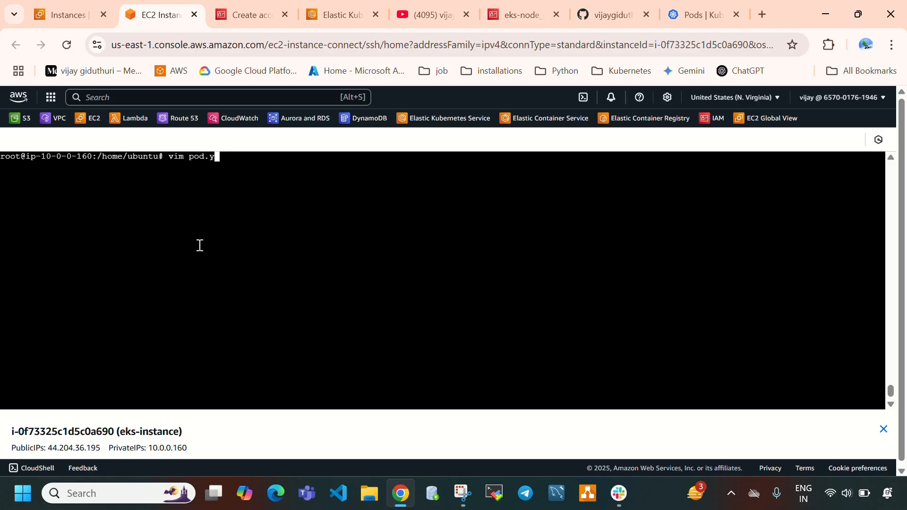
type("aml")
key("Return")
key("i")
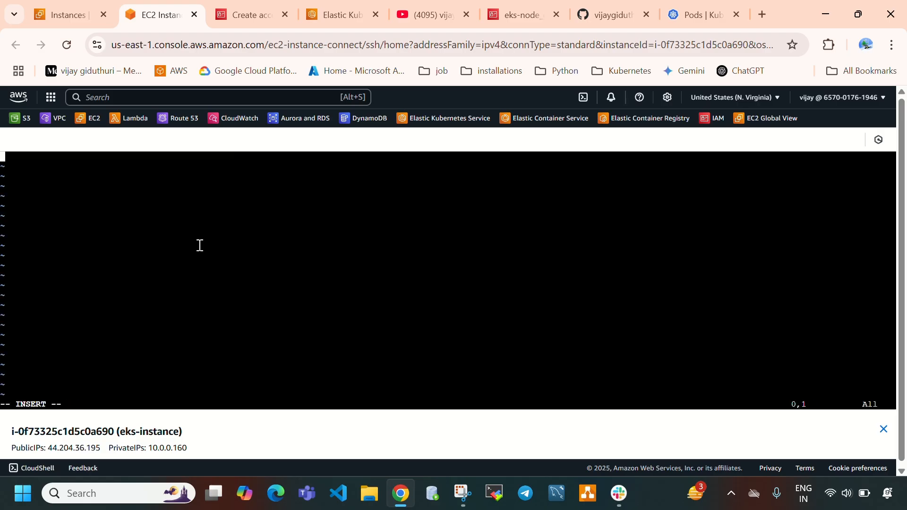
right_click(200, 245)
left_click(251, 310)
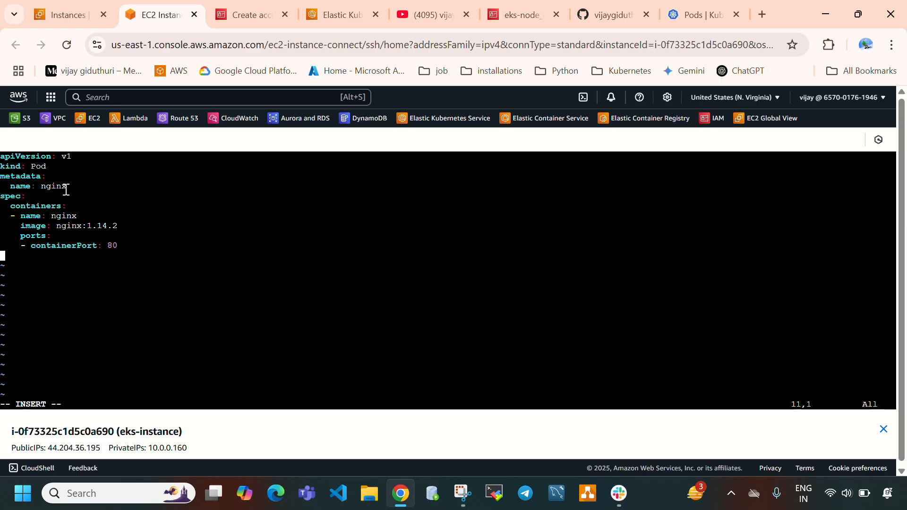
Set the pod's metadata name to nginx-pod in pod.yaml, then save the file and quit vim.
key("Up")
key("Up")
key("Up")
key("Up")
key("Up")
key("Up")
key("Up")
key("Right")
key("Right")
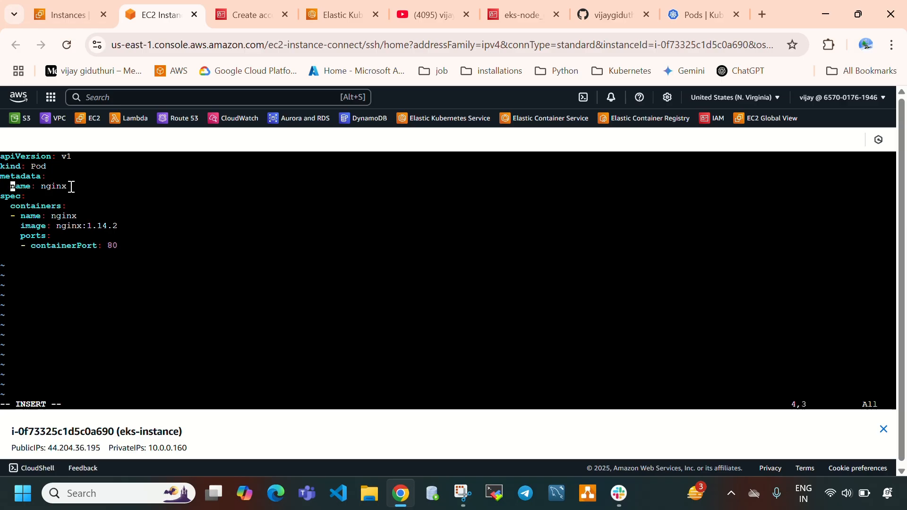
key("End")
type("-pod")
key("Escape")
type(":wq")
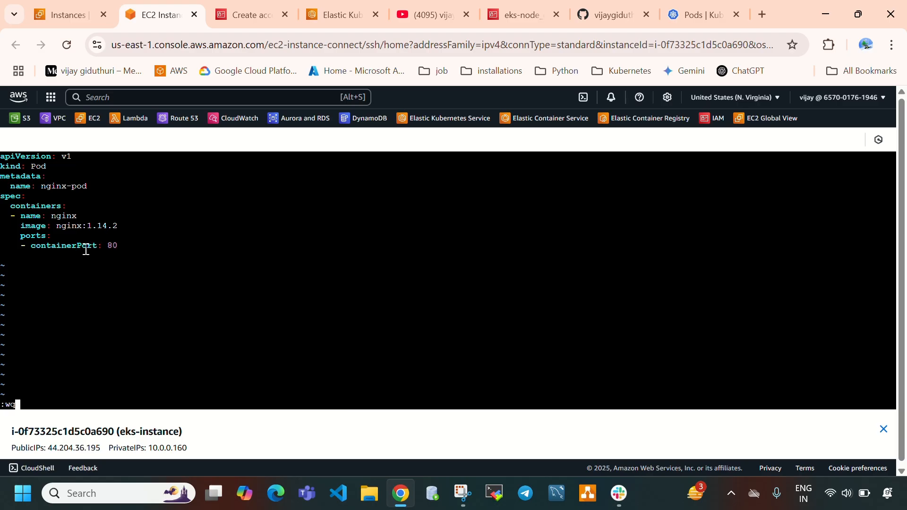
key("Return")
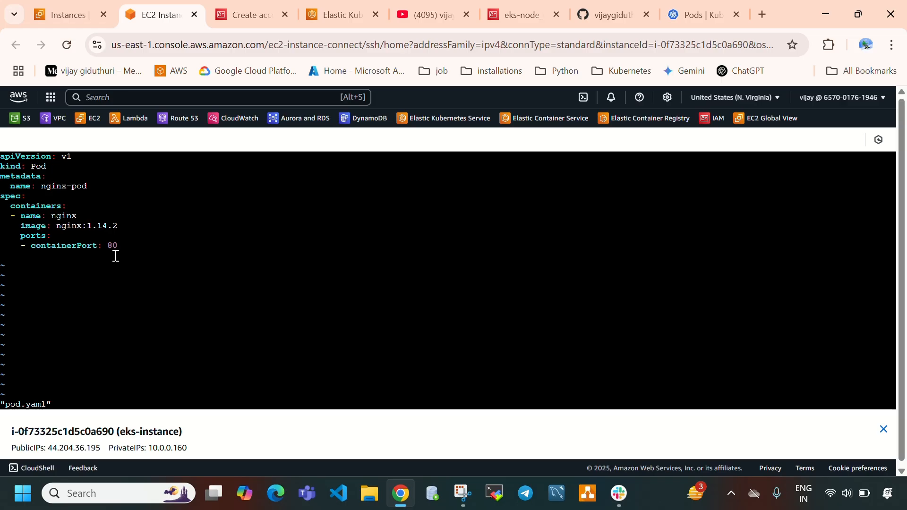
Create the pod with kubectl apply -f pod.yaml and list the pods with kubectl get pods.
type("kub")
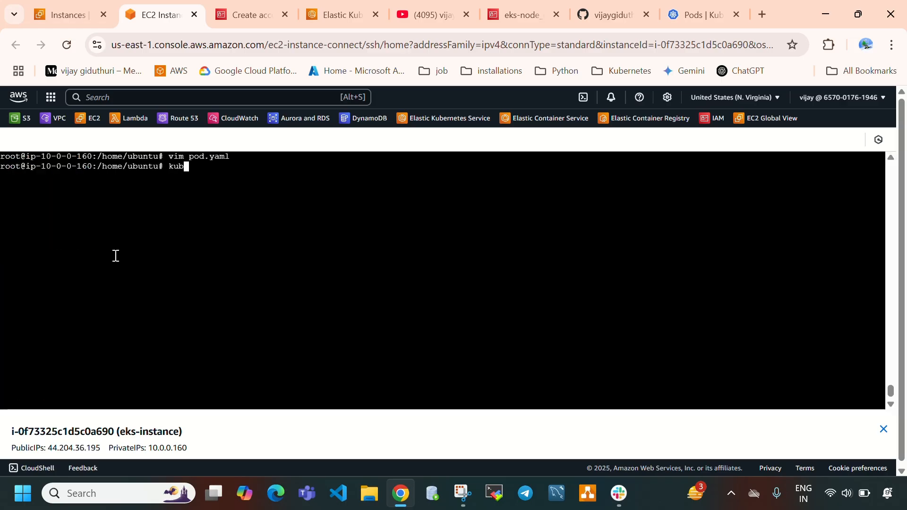
type("ectl apply -f p")
key("Tab")
key("Return")
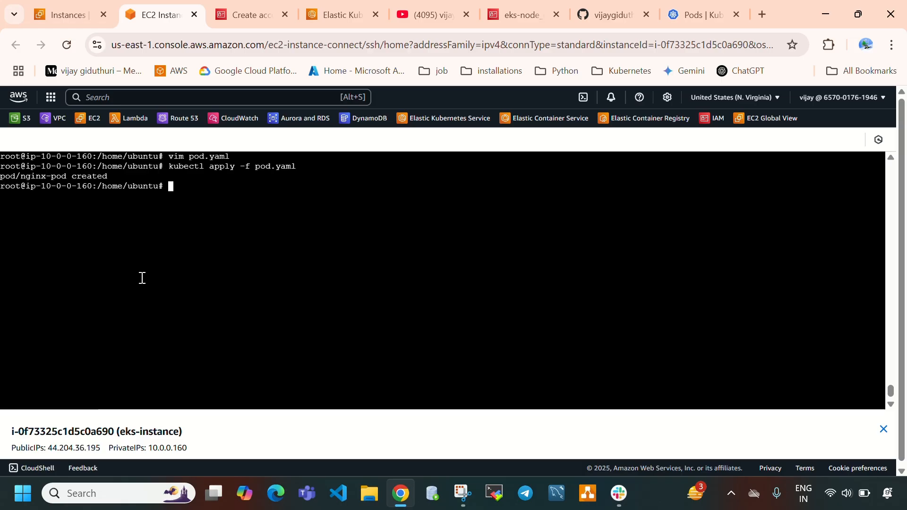
type("kubectl get pods")
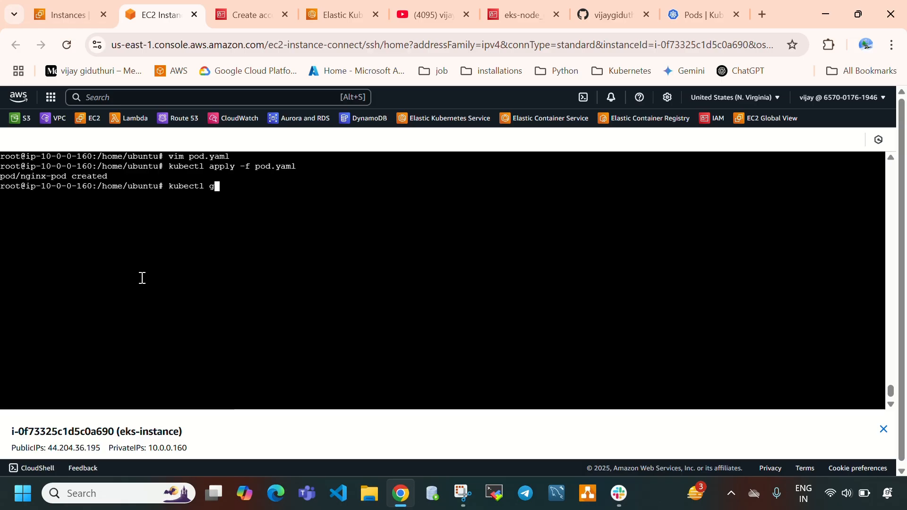
key("Return")
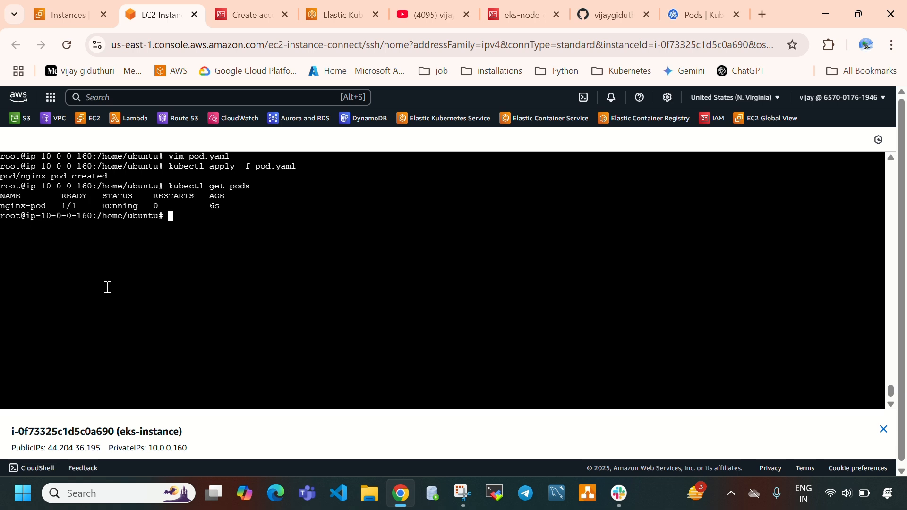
Run kubectl describe pod nginx-pod and look through its full output from the command down to the events.
type("kubectl des")
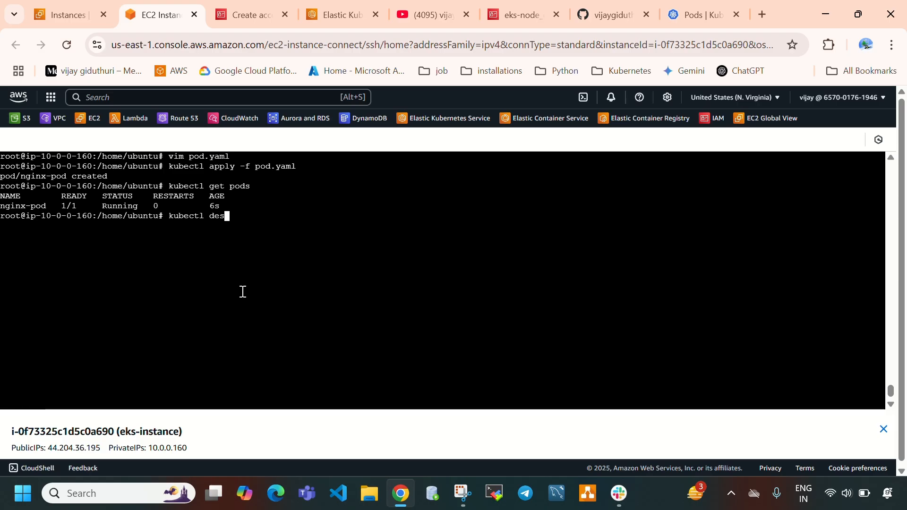
type("cribe pod nginx-pod")
key("Return")
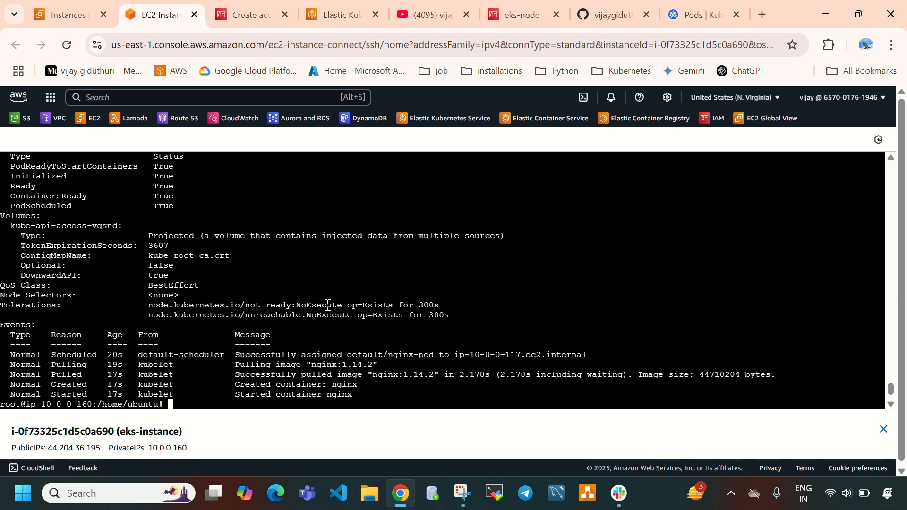
scroll(328, 306, "up", 10)
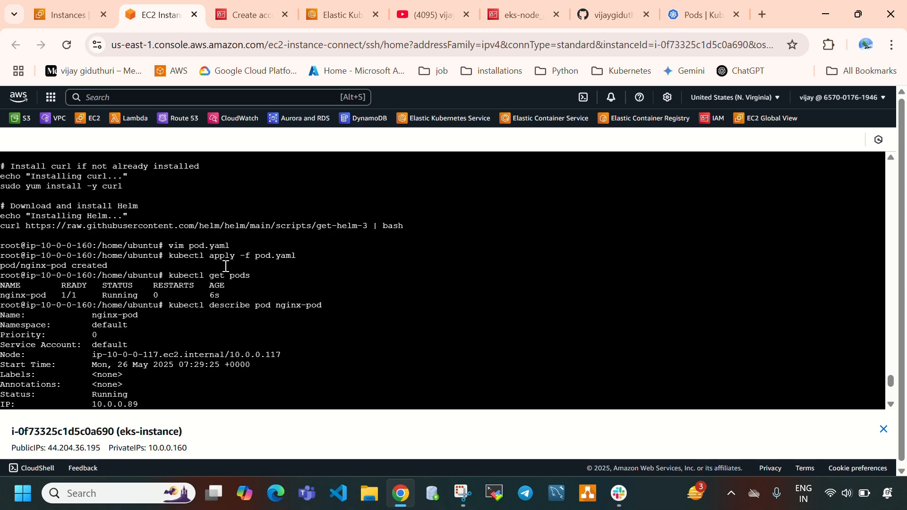
scroll(270, 289, "down", 10)
scroll(270, 289, "up", 5)
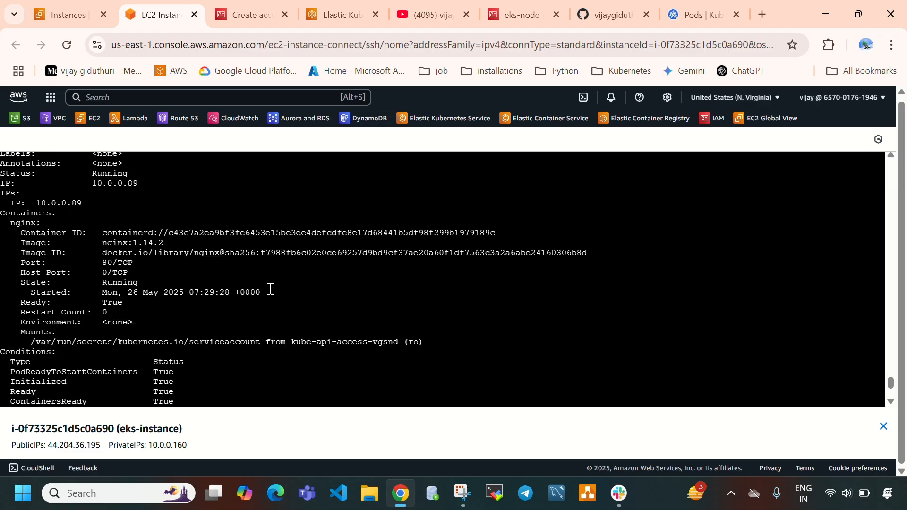
scroll(271, 289, "up", 2)
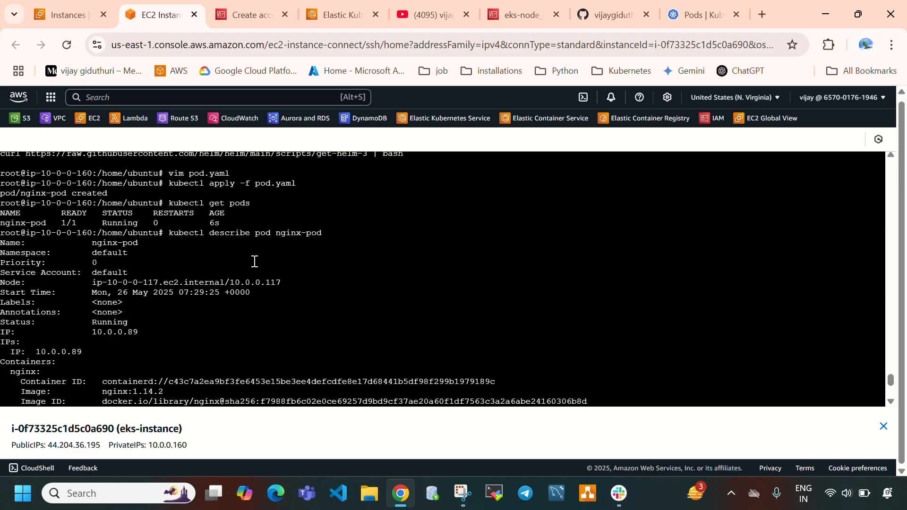
left_click_drag(171, 235, 321, 235)
scroll(303, 284, "down", 10)
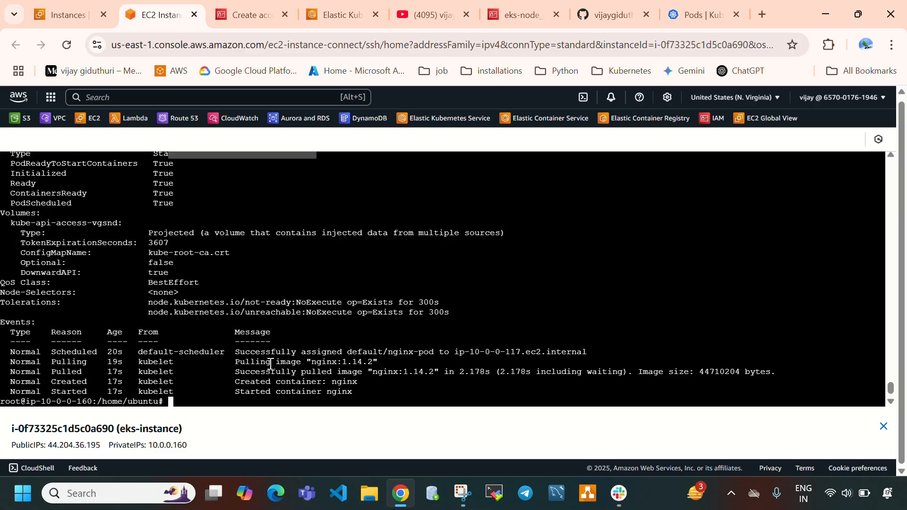
Examine the pod's Events messages on scheduling, image pulling, container creation and container start.
left_click_drag(255, 352, 522, 351)
left_click(255, 360)
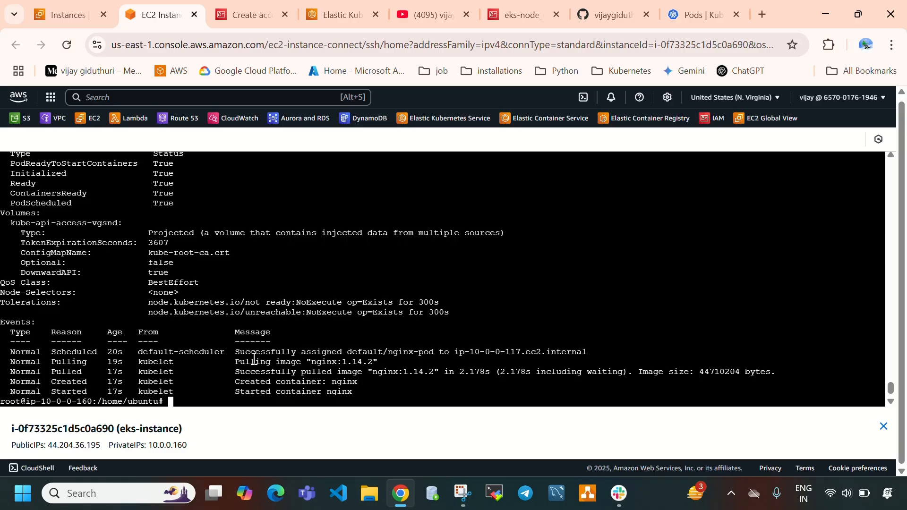
left_click_drag(254, 360, 340, 365)
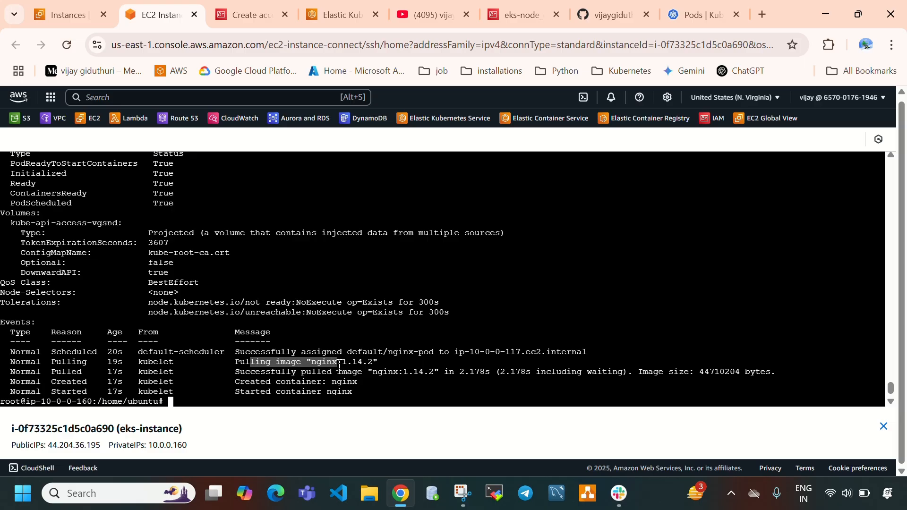
left_click_drag(276, 373, 364, 371)
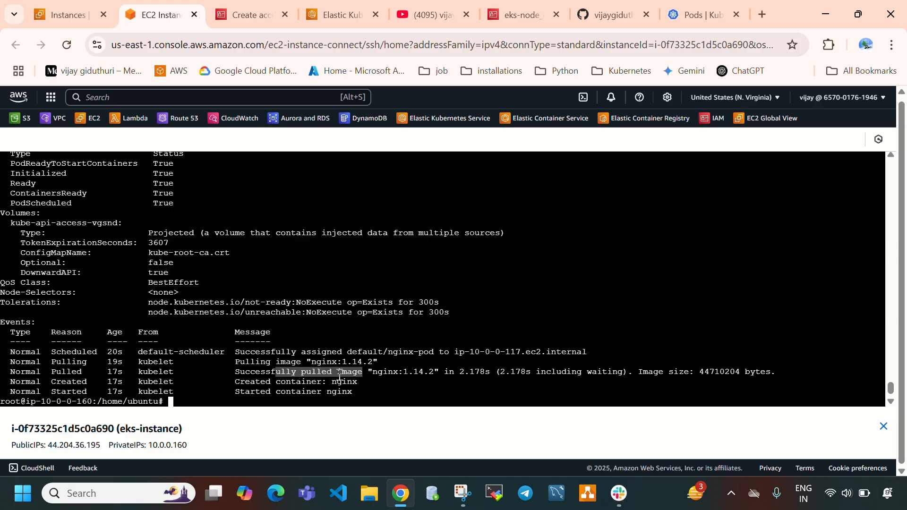
left_click_drag(261, 381, 321, 380)
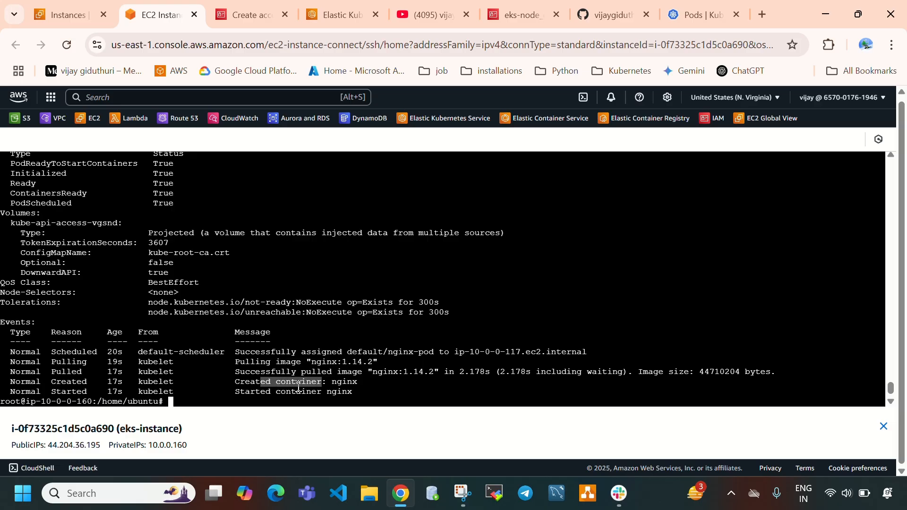
left_click_drag(261, 392, 329, 393)
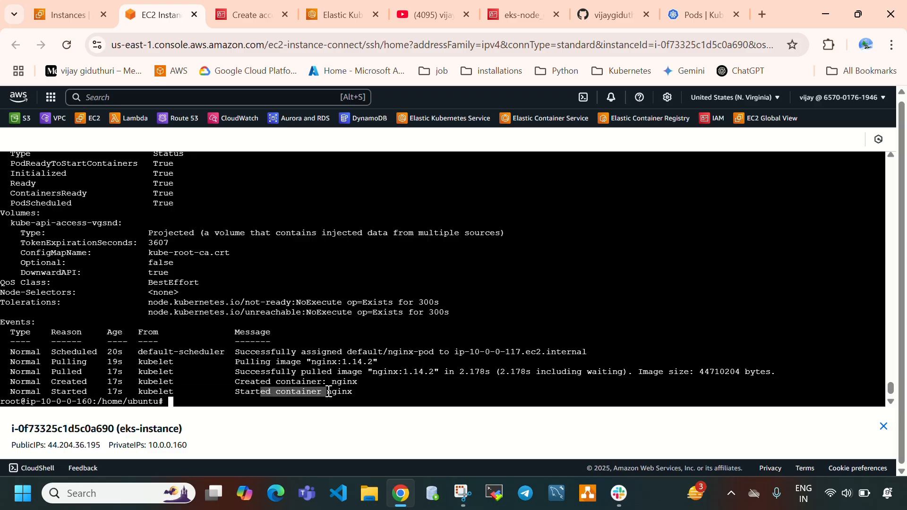
Examine the container ID, image details and IP address in the nginx-pod description.
scroll(306, 354, "up", 6)
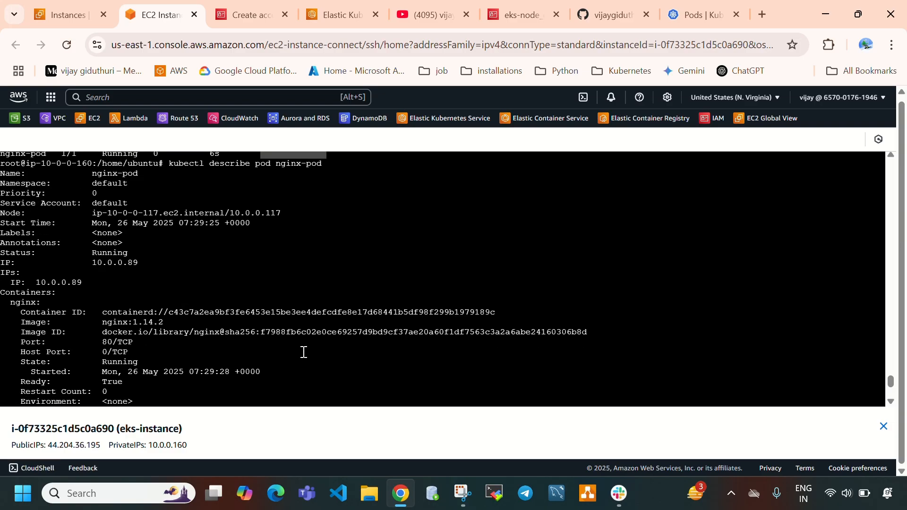
left_click_drag(117, 313, 175, 336)
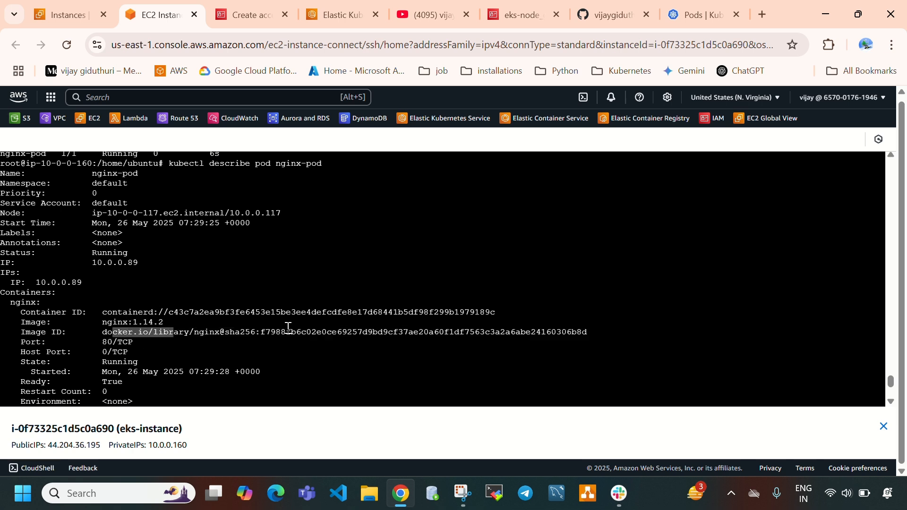
double_click(105, 263)
scroll(223, 309, "down", 2)
scroll(222, 308, "down", 6)
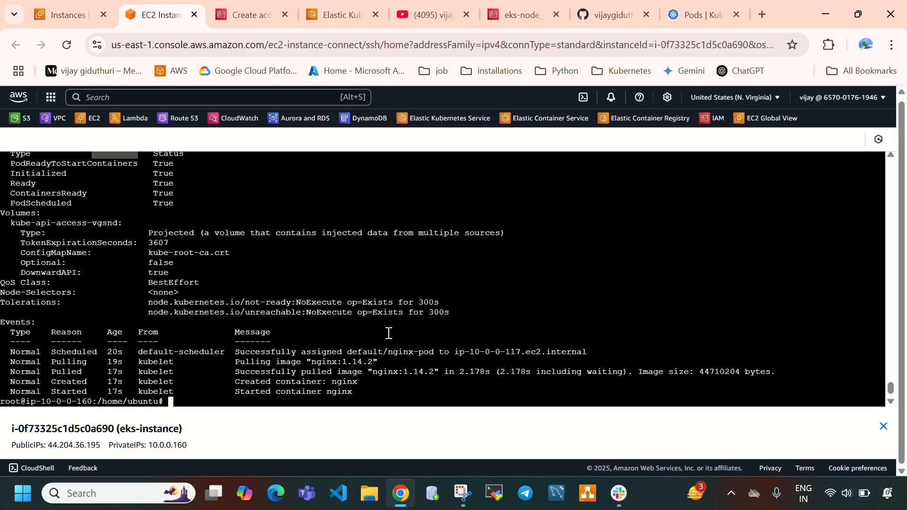
Clear the terminal and list the pods again with kubectl get pods.
key("ctrl+l")
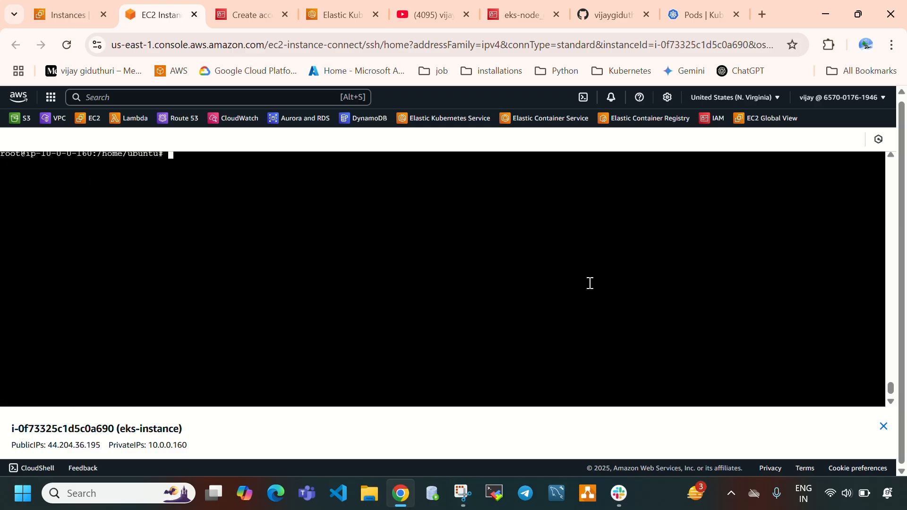
type("kubectl get pods")
key("Return")
key("Return")
key("Return")
List the pods with their IP and node details using kubectl get pods -o wide.
type("kubectl ")
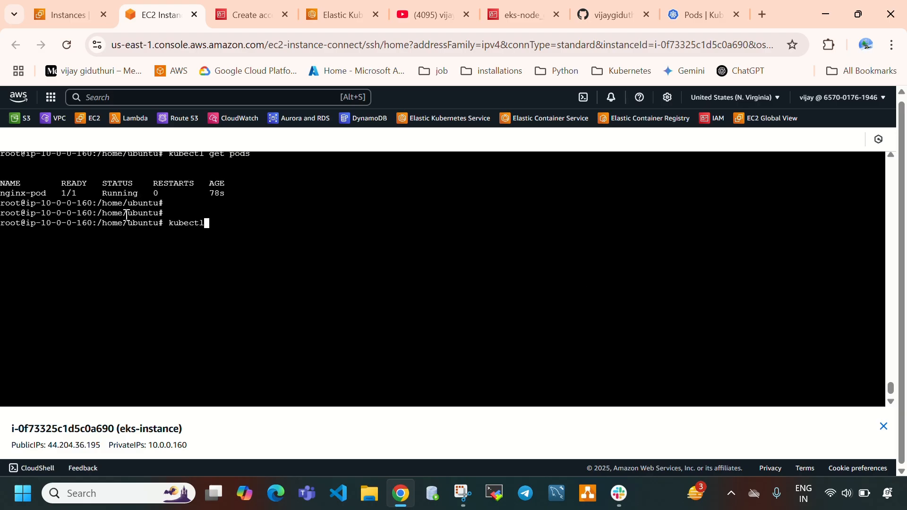
type("get pods -o wide")
key("Return")
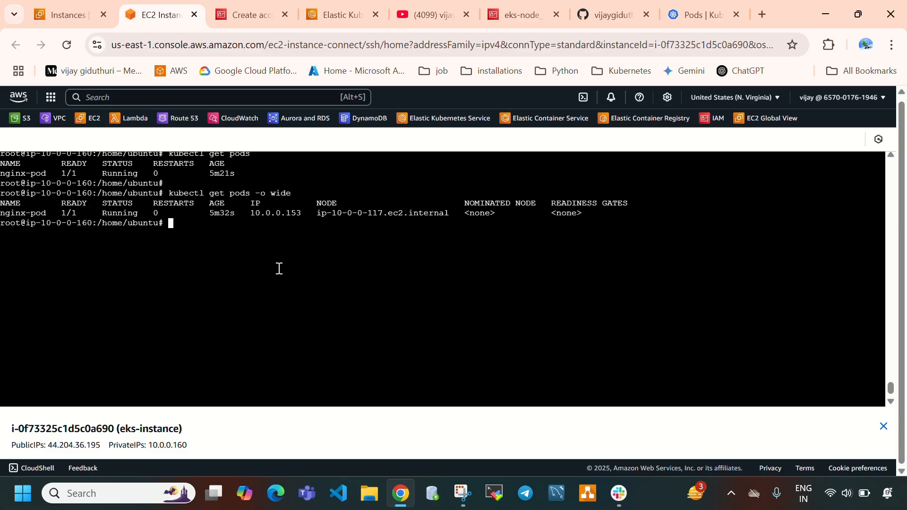
Check the pod's logs with kubectl logs nginx-pod.
type("k")
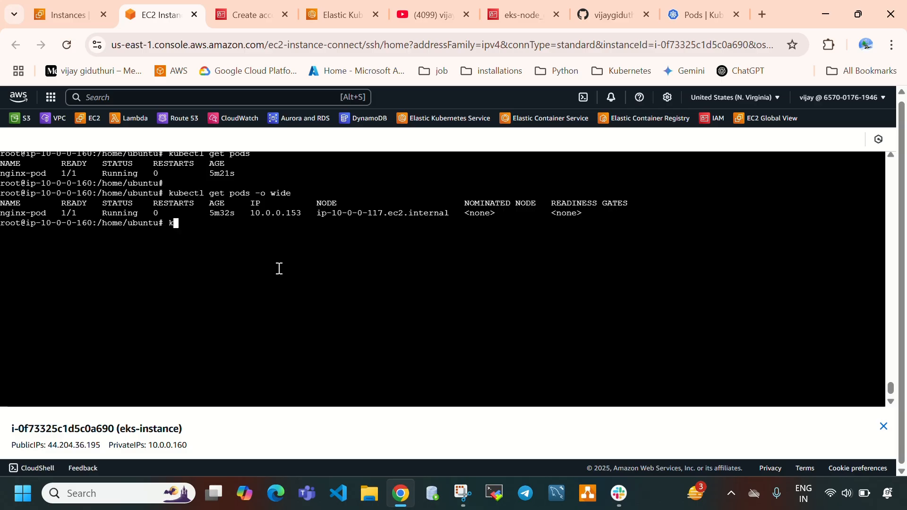
type("ubectl logs nginx-pod")
key("Return")
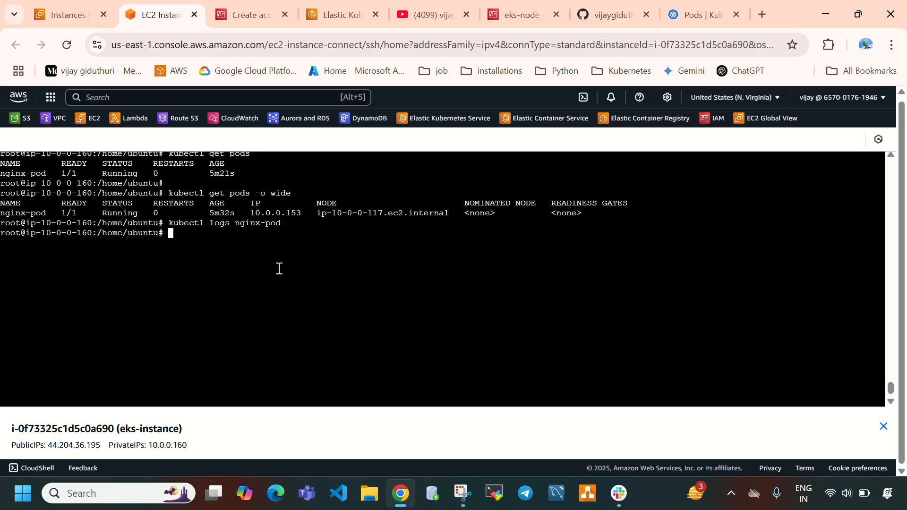
key("Return")
key("Return")
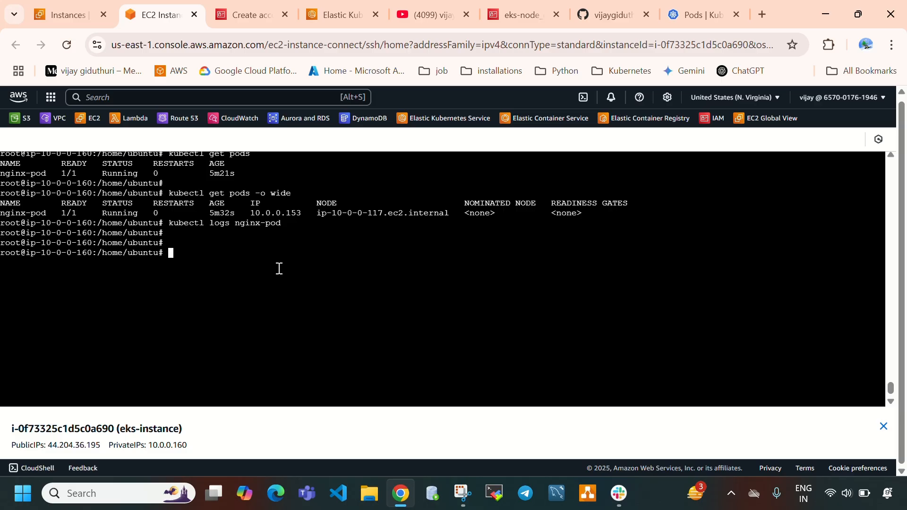
Follow the pod's live logs with kubectl logs -f nginx-pod, and stop the stream.
key("Up")
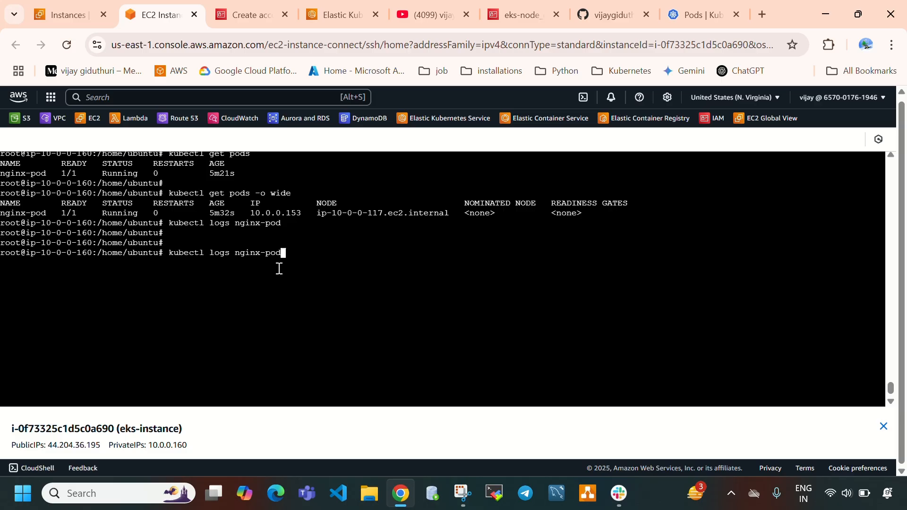
key("Left")
key("Left")
key("Left")
key("Left")
key("Left")
key("Left")
key("Left")
key("Left")
key("Left")
type("-f")
key("Return")
key("ctrl+c")
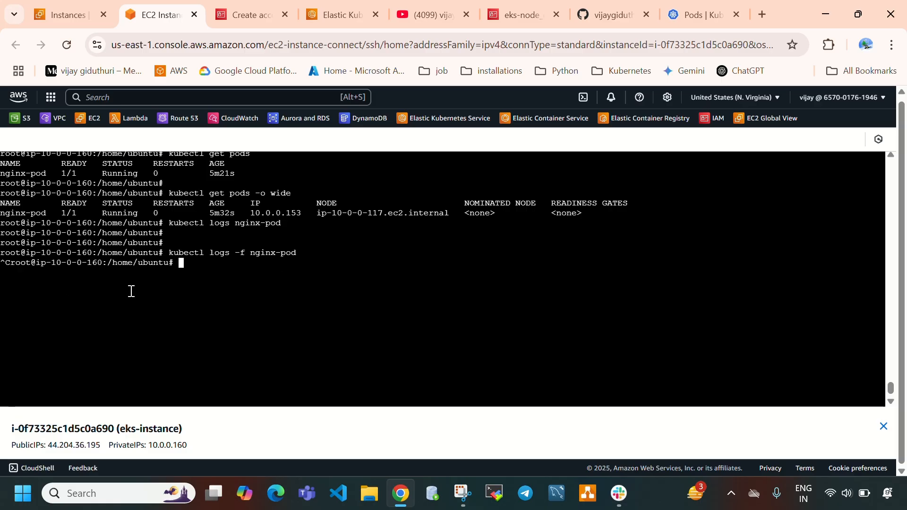
Delete the pod defined in pod.yaml with kubectl delete -f, clear the terminal and list the pods again.
type("kubectl delete -f pod.yaml")
key("Return")
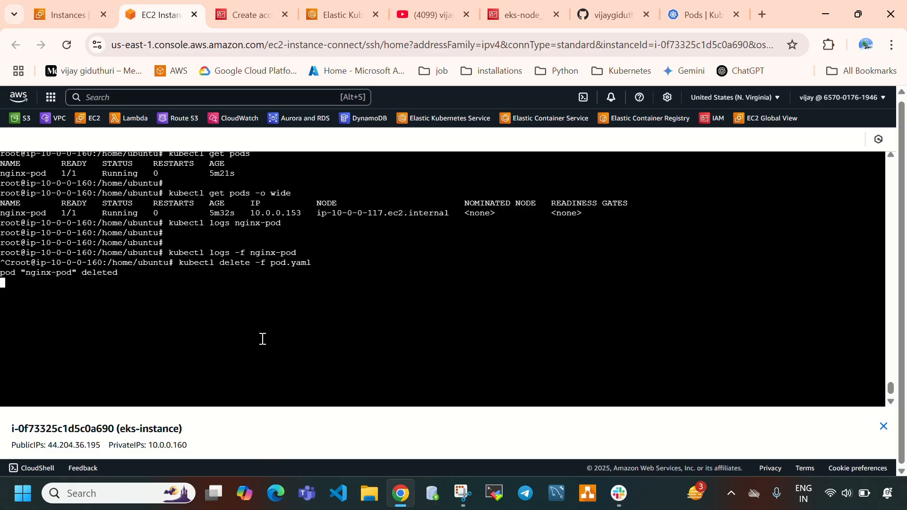
key("ctrl+l")
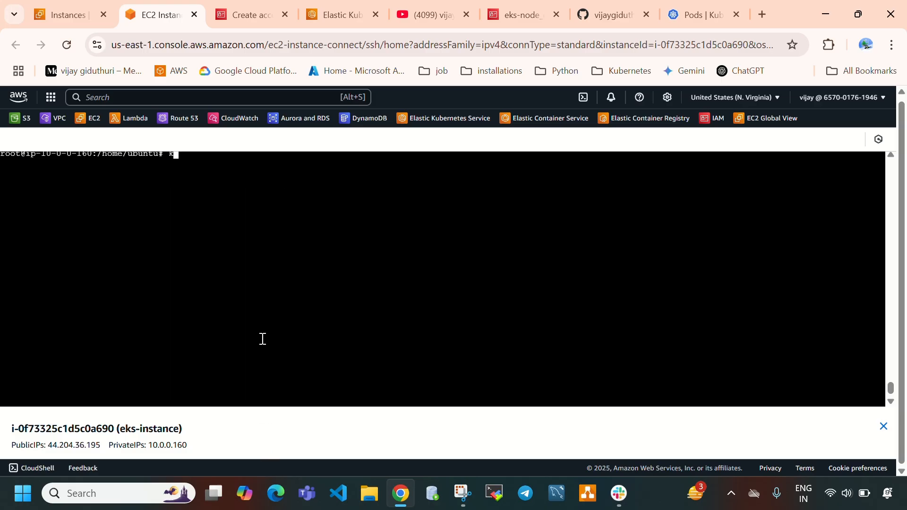
type("kubectl get pods")
key("Return")
key("Return")
key("Return")
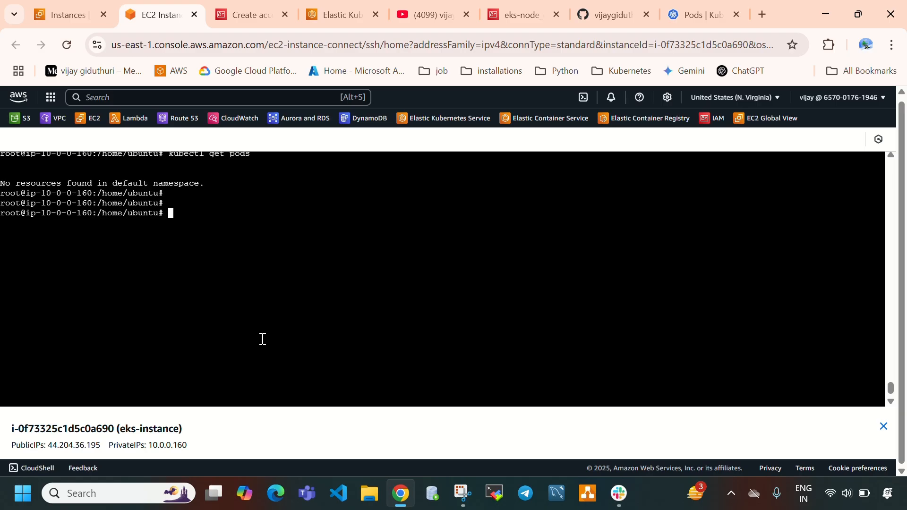
Open a new file named deploy.yaml in vim and enter insert mode.
type("vim deploy.yaml")
key("Return")
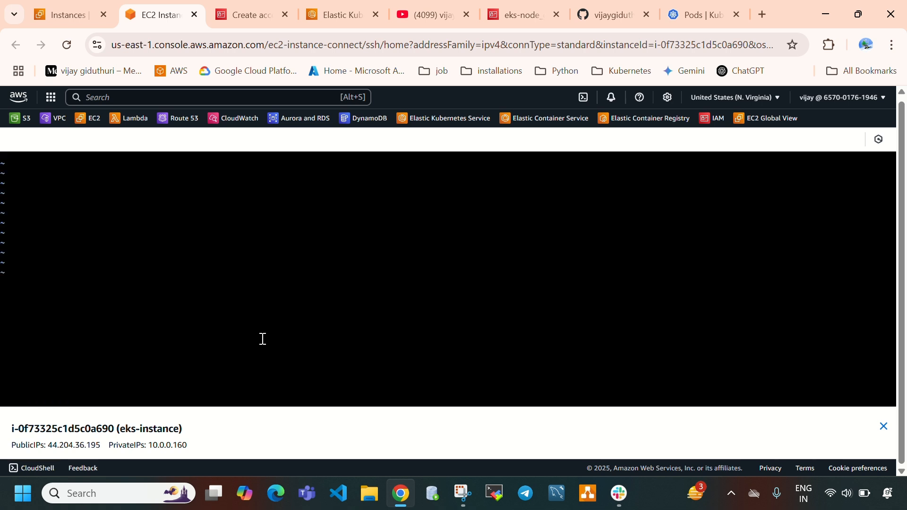
key("i")
Copy the Sample Deployment manifest from the GitHub README and paste it into deploy.yaml.
left_click(609, 14)
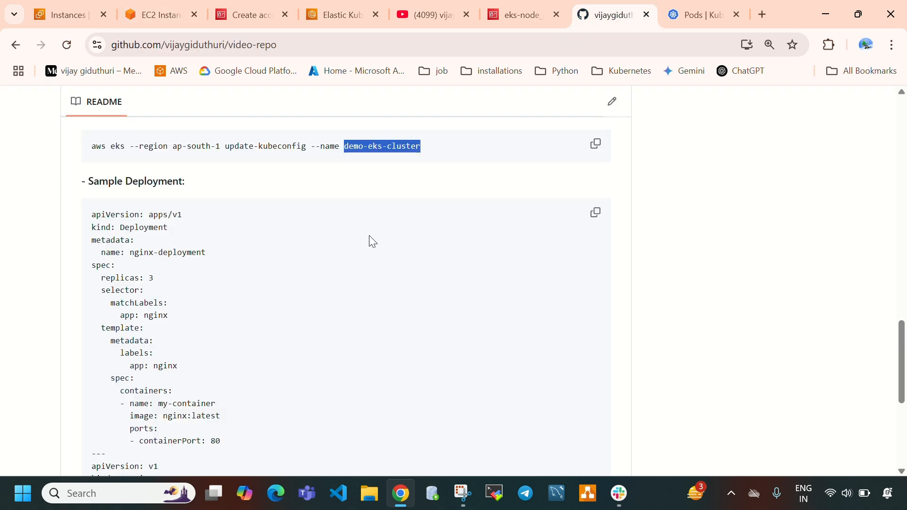
left_click(597, 211)
left_click(243, 15)
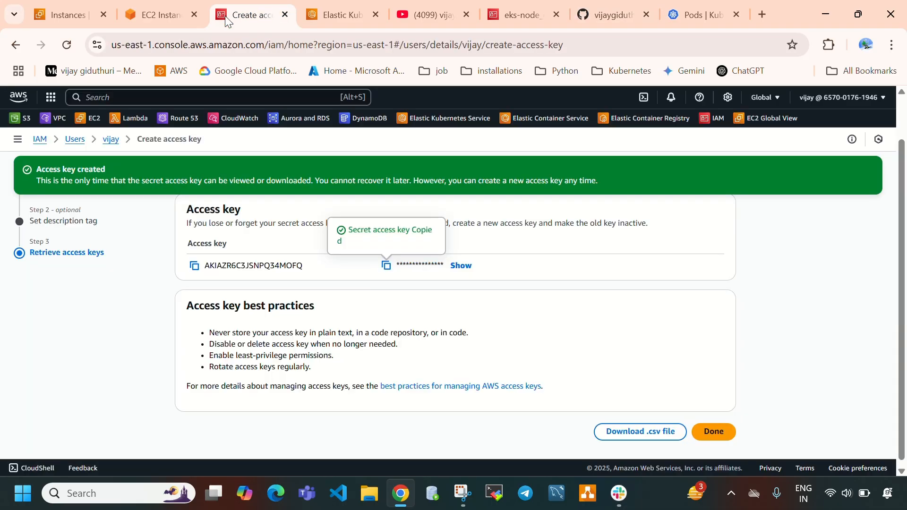
left_click(158, 15)
right_click(253, 195)
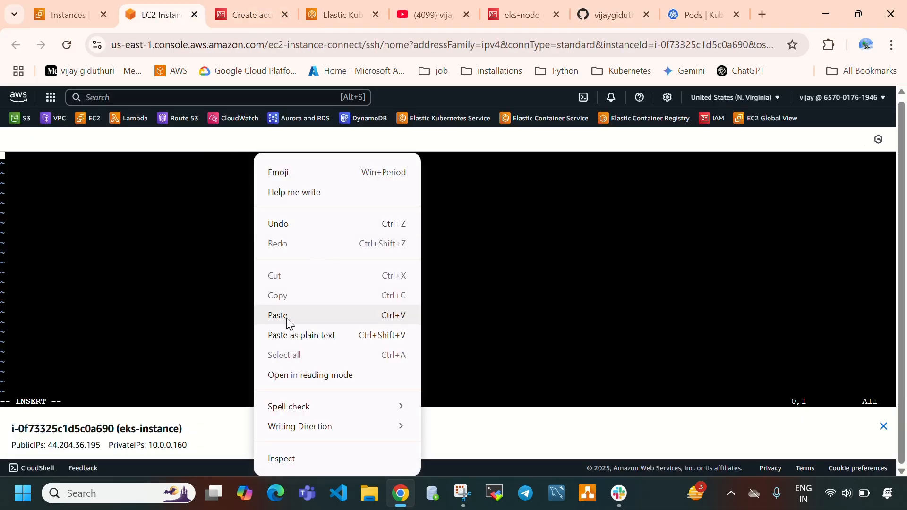
left_click(283, 318)
Examine the kind, replicas, labels and container settings in deploy.yaml, along with its Service section.
scroll(145, 342, "up", 4)
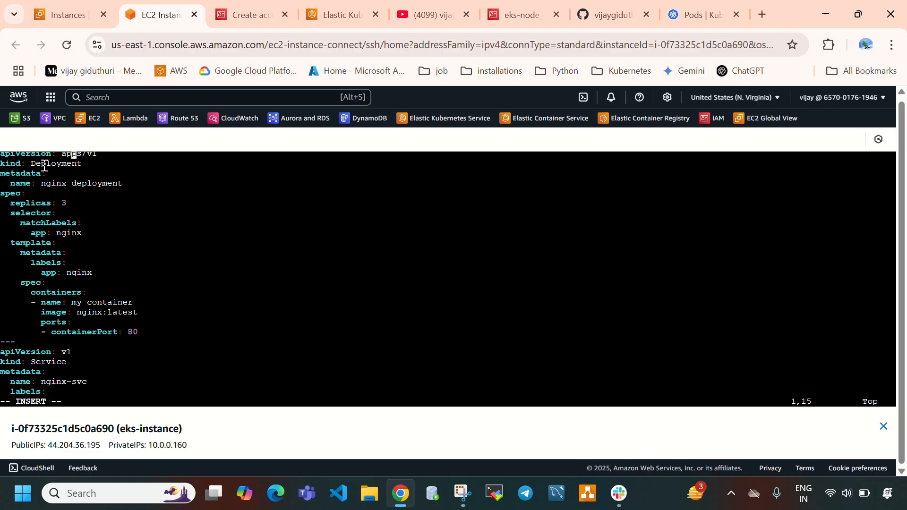
left_click_drag(44, 166, 69, 179)
scroll(127, 332, "down", 5)
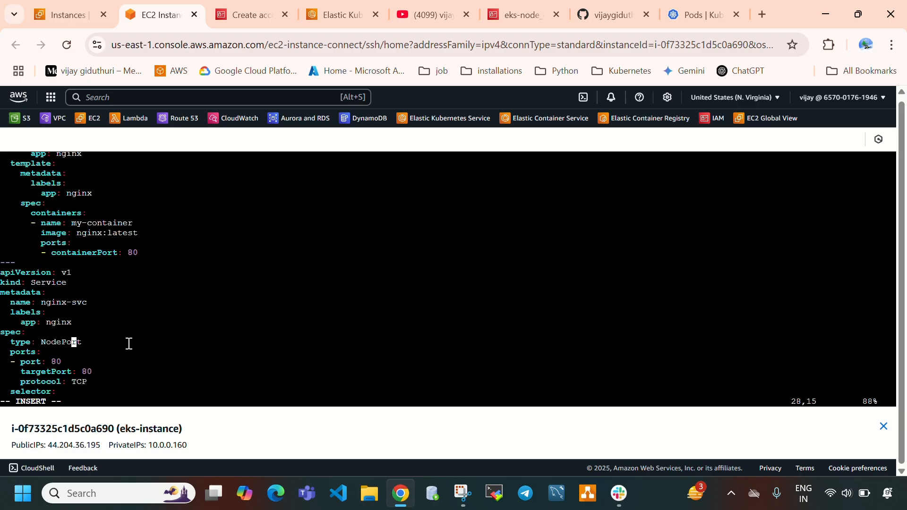
scroll(128, 344, "up", 5)
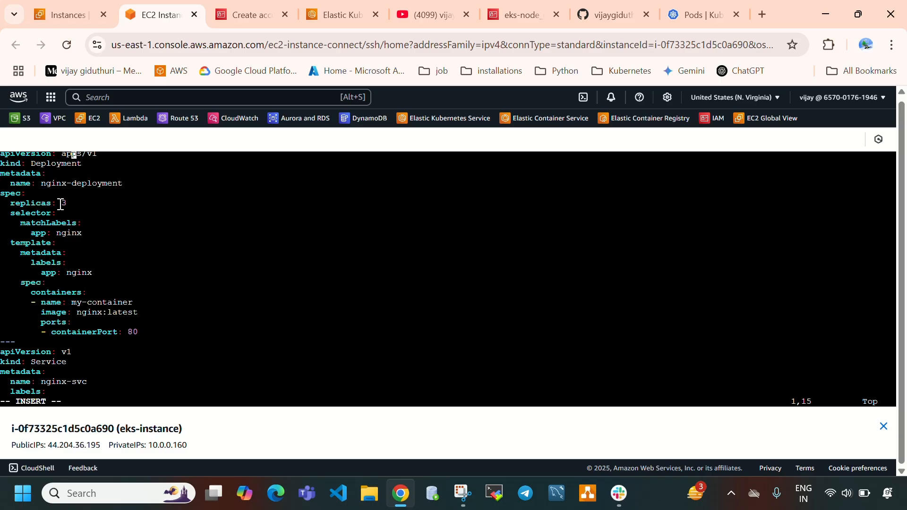
left_click_drag(61, 203, 72, 205)
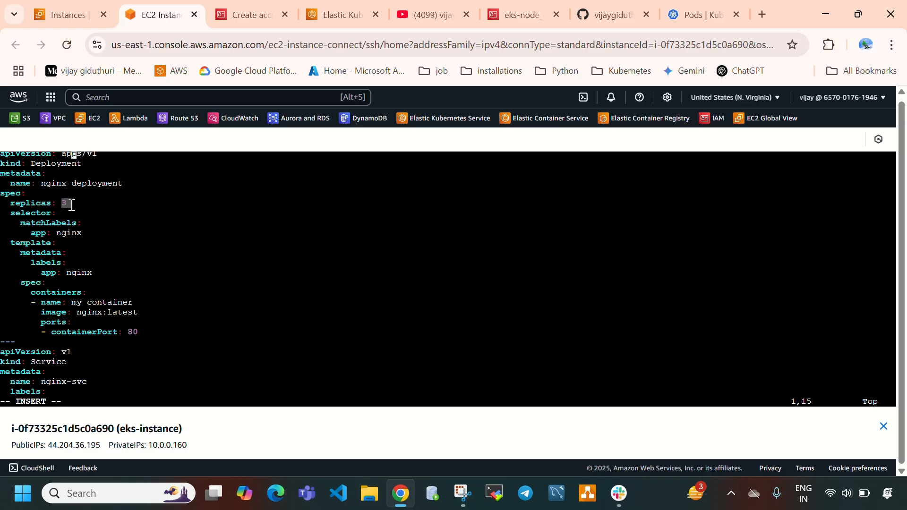
left_click(68, 233)
left_click_drag(69, 234, 76, 236)
left_click_drag(79, 302, 123, 310)
scroll(250, 324, "down", 11)
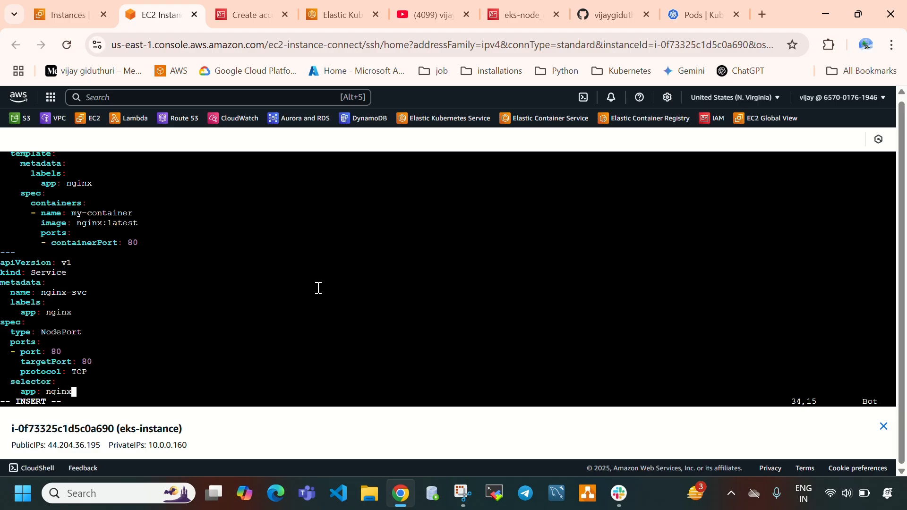
scroll(38, 338, "up", 11)
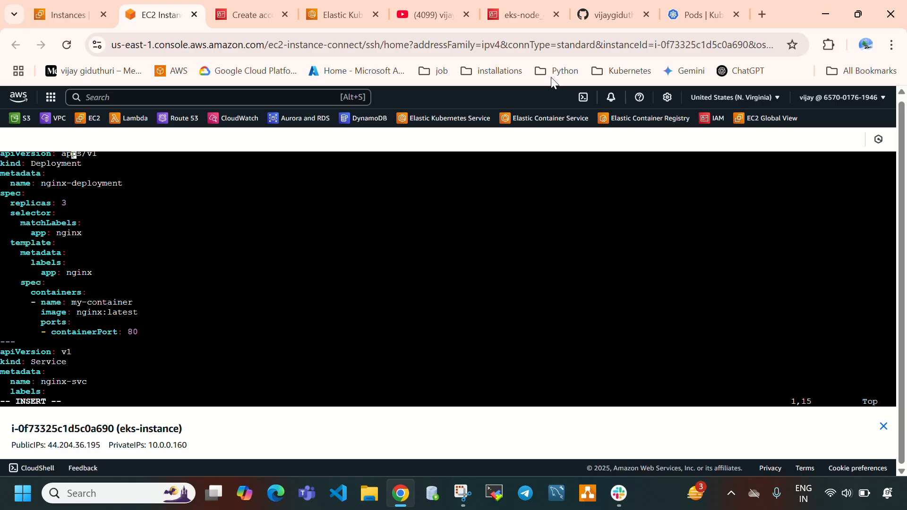
Search the Kubernetes documentation for "deployment" and open the Deployments page.
left_click(695, 13)
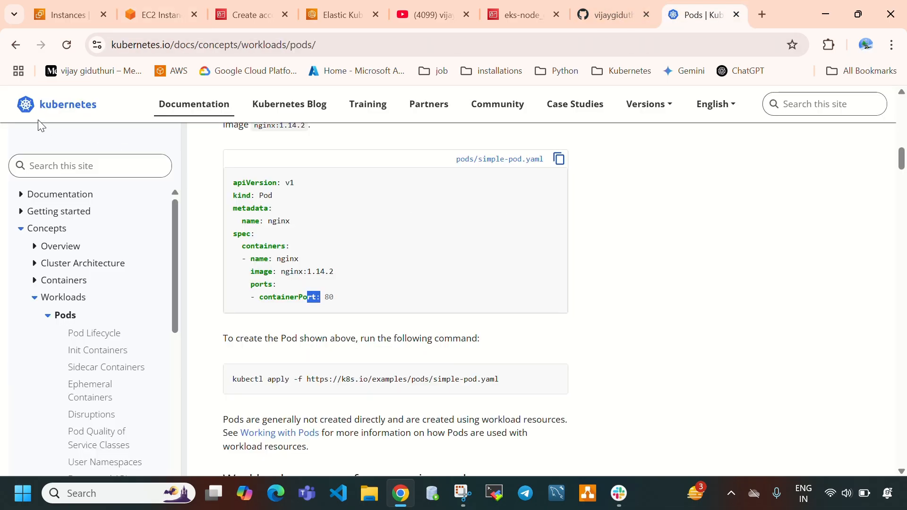
left_click(16, 44)
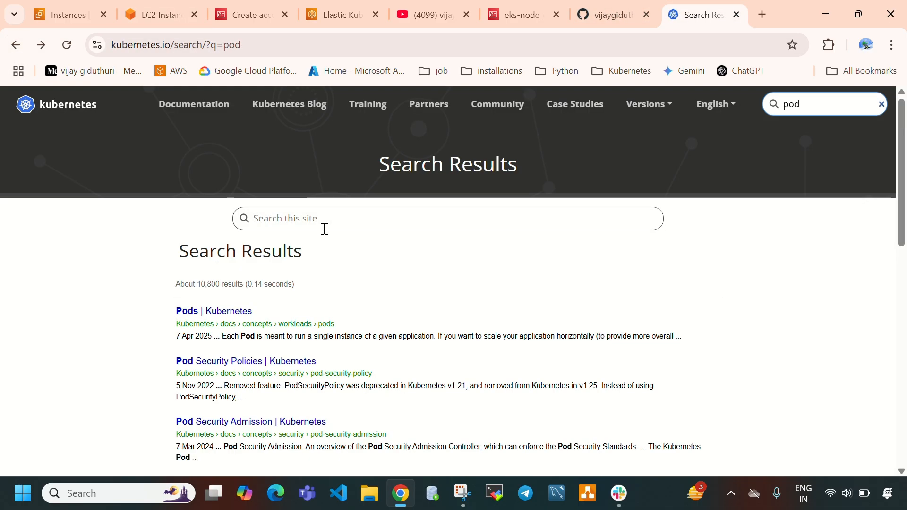
left_click(327, 217)
type("deployment")
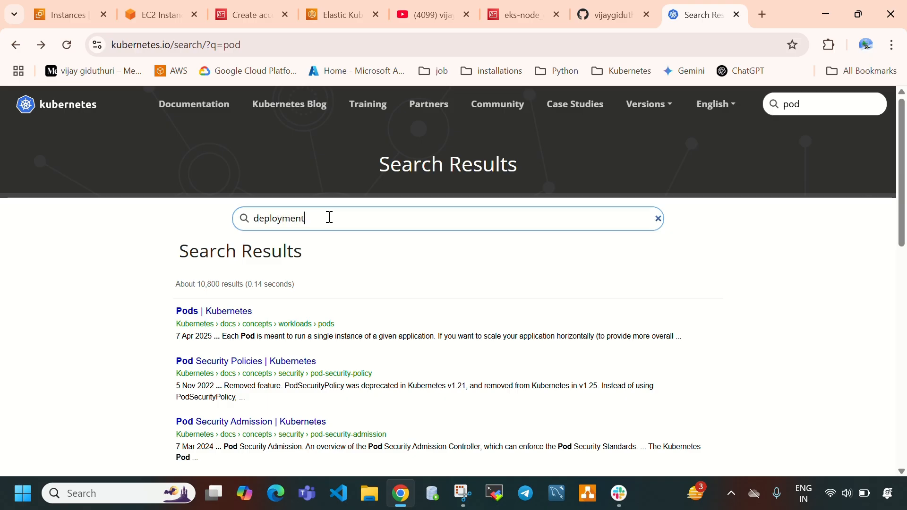
key("Return")
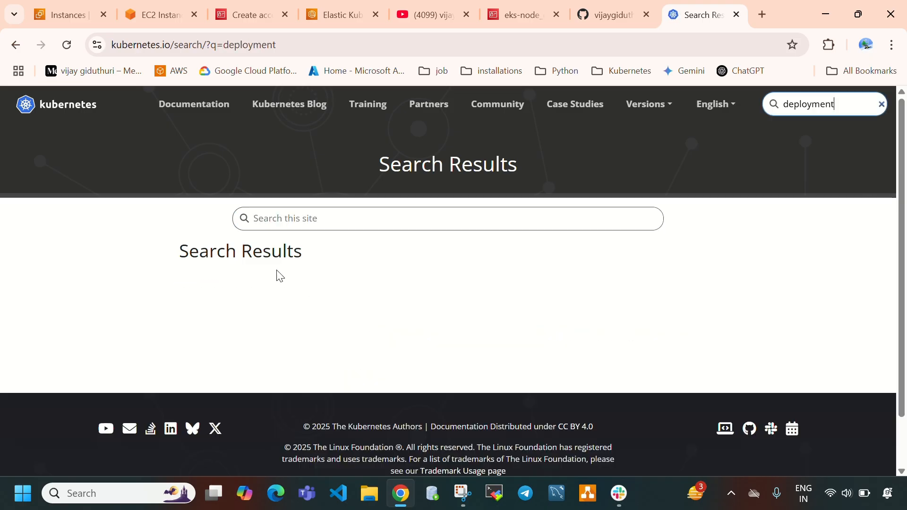
left_click(262, 312)
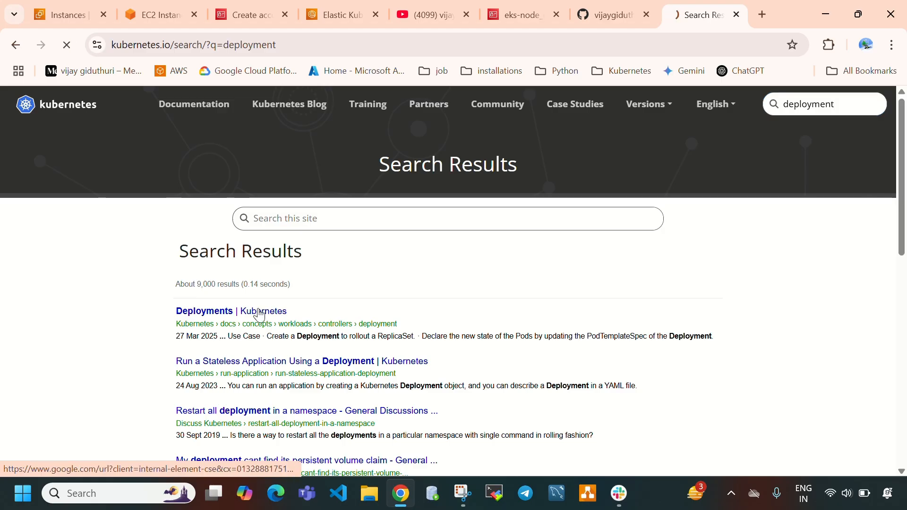
Examine the name, labels, replicas and image in the nginx-deployment.yaml example, and compare it with the README's sample deployment.
scroll(348, 303, "down", 10)
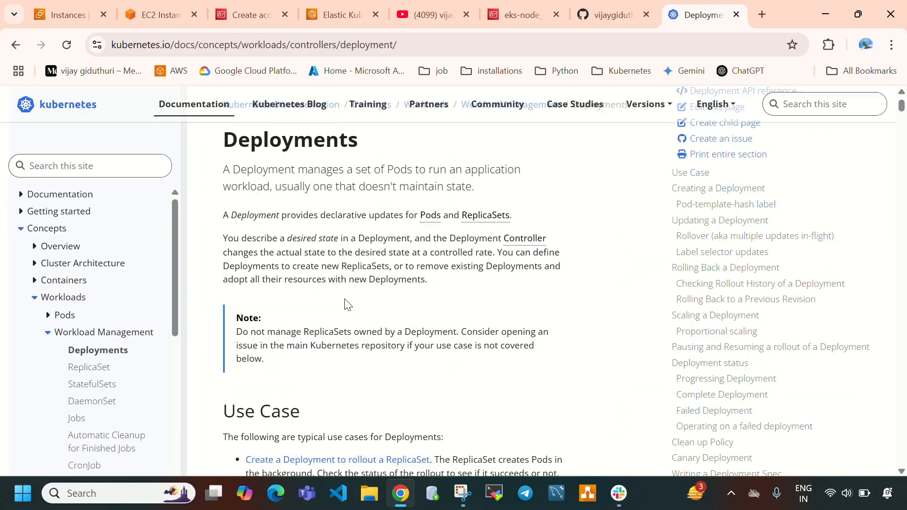
scroll(348, 304, "down", 1)
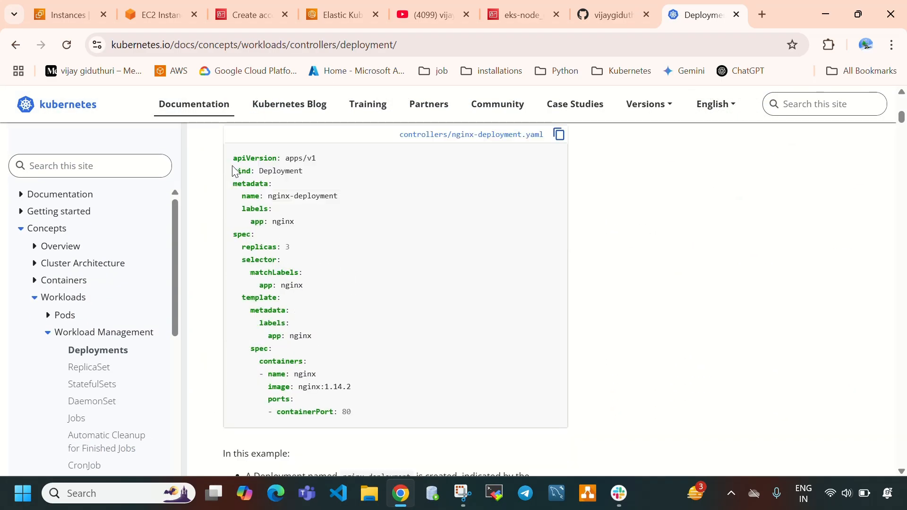
left_click_drag(232, 158, 360, 410)
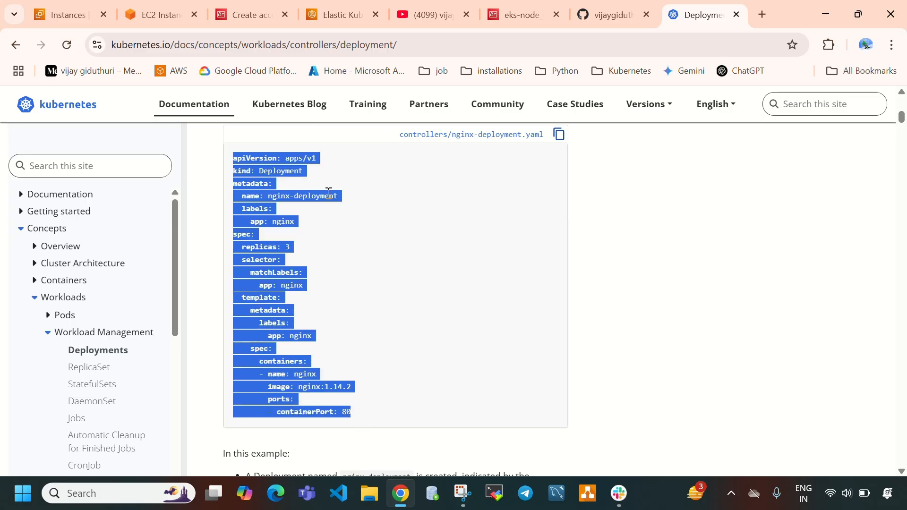
left_click(335, 174)
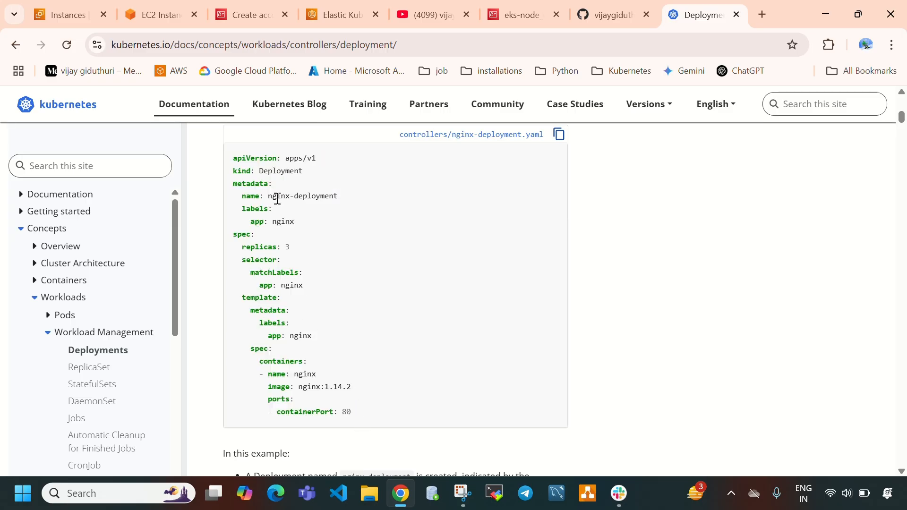
left_click_drag(277, 199, 324, 198)
left_click(275, 225)
double_click(275, 225)
left_click_drag(283, 248, 300, 251)
left_click_drag(292, 374, 343, 387)
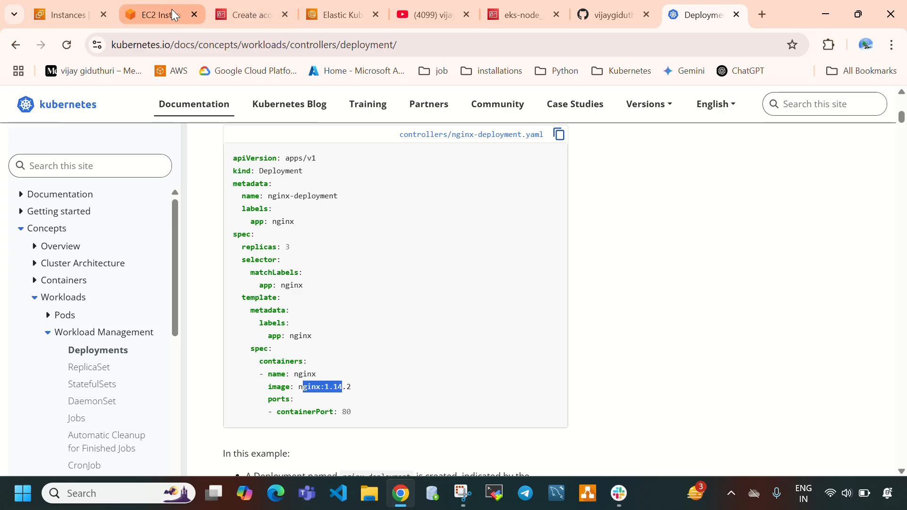
left_click(610, 14)
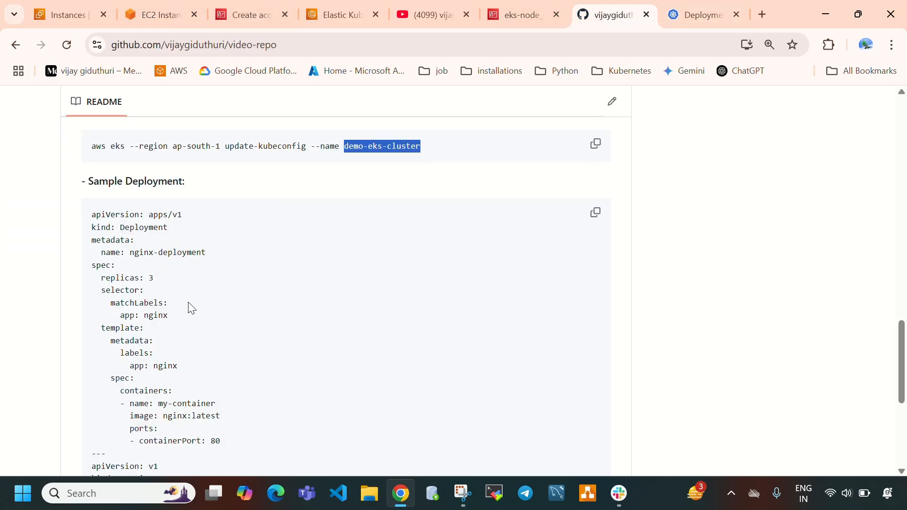
scroll(191, 312, "down", 4)
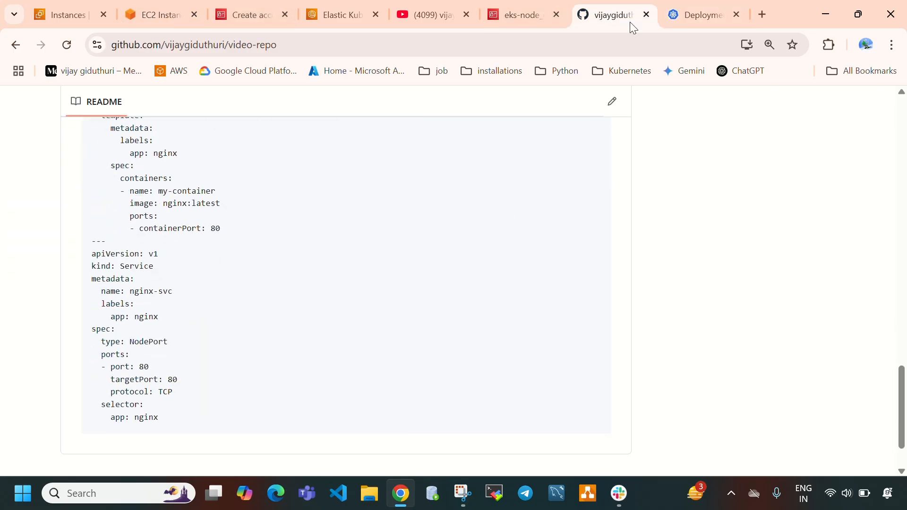
Search the Kubernetes documentation for "service" and open the Service page.
left_click(691, 12)
scroll(77, 182, "up", 5)
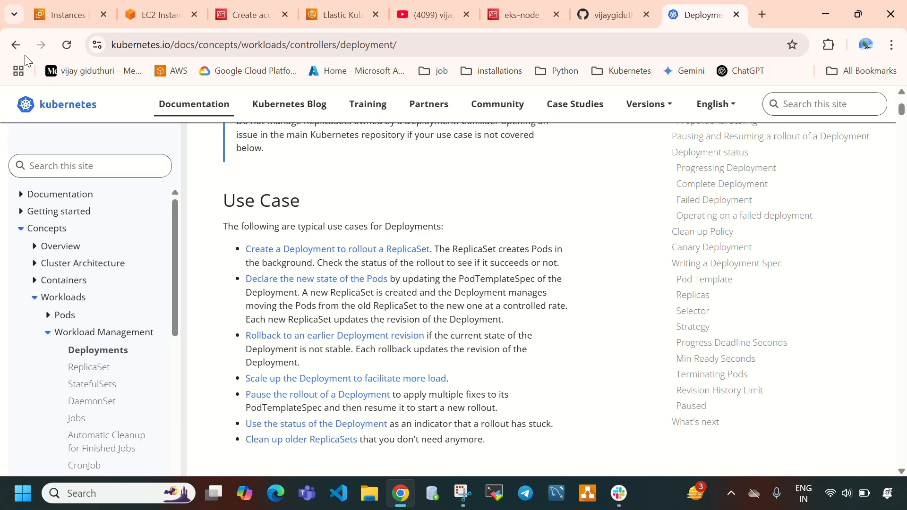
left_click(16, 44)
left_click(308, 215)
type("s")
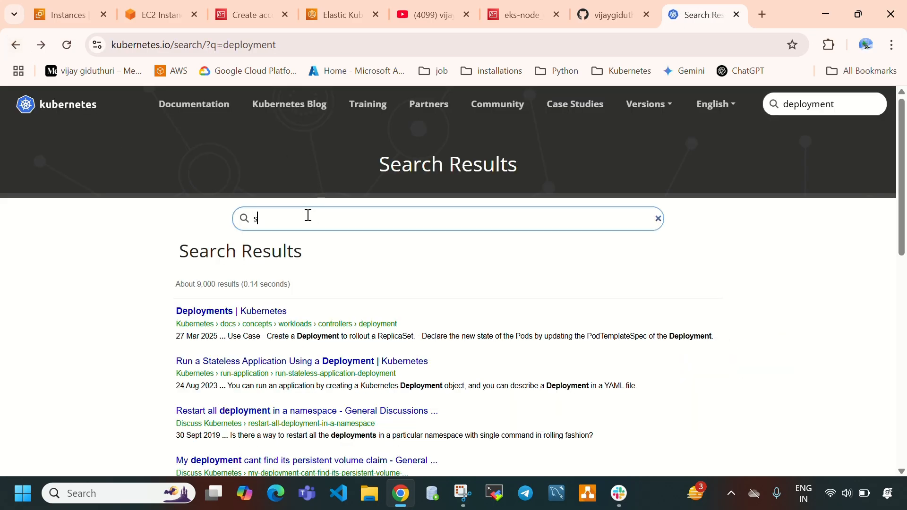
type("ervice")
key("Return")
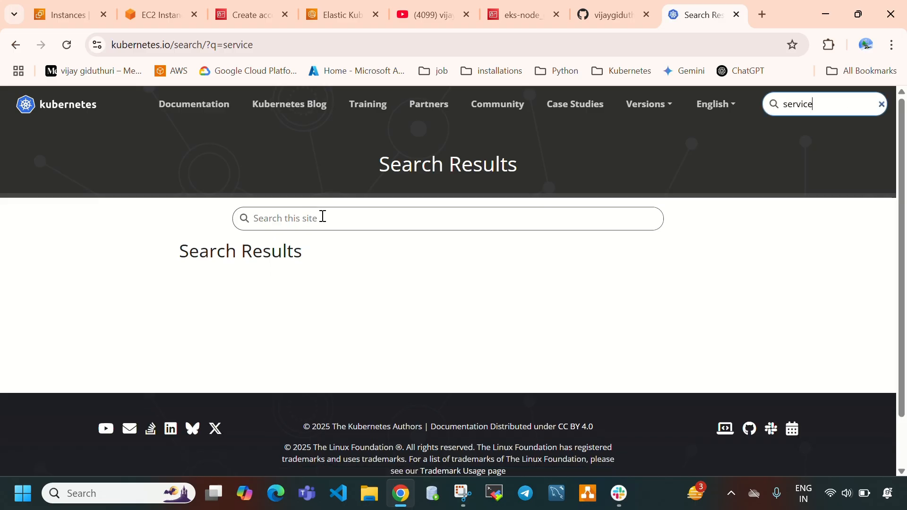
scroll(231, 291, "down", 2)
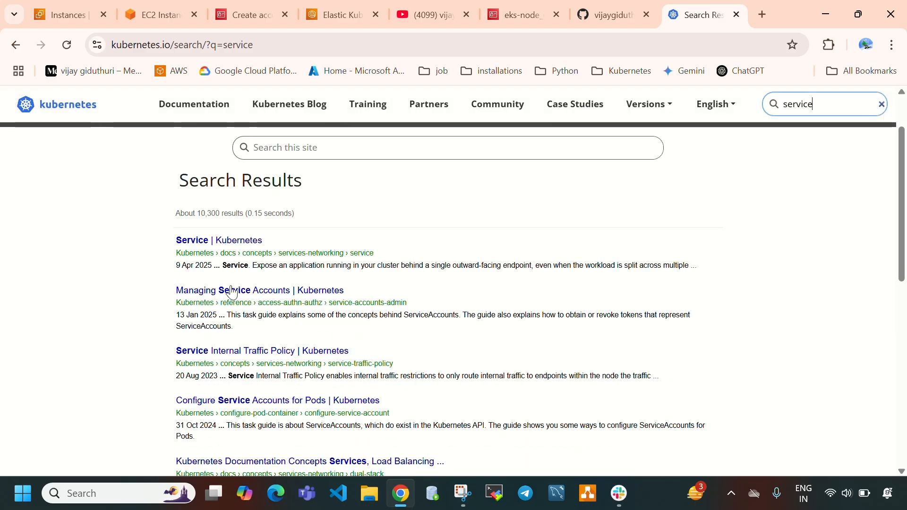
left_click(225, 243)
Examine the simple-service.yaml example and compare it with the Service manifest in the GitHub README.
scroll(385, 243, "down", 10)
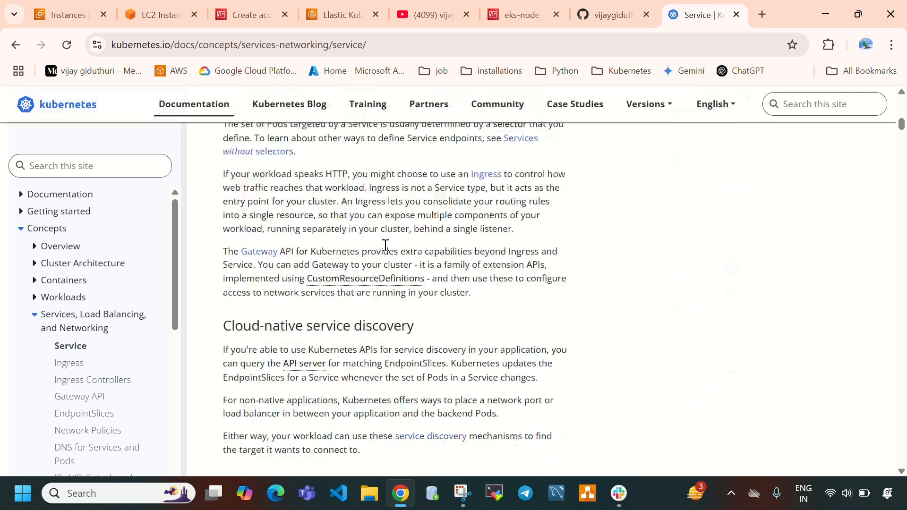
scroll(385, 245, "up", 1)
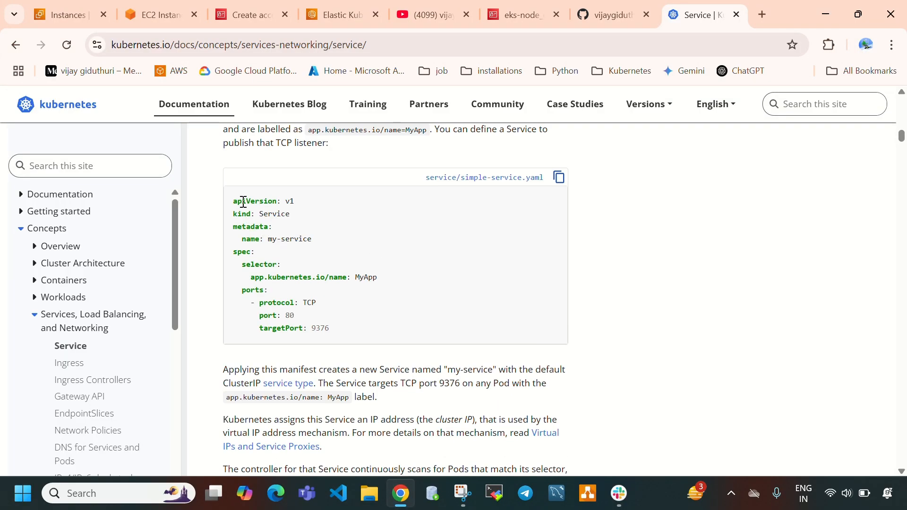
left_click_drag(231, 202, 366, 333)
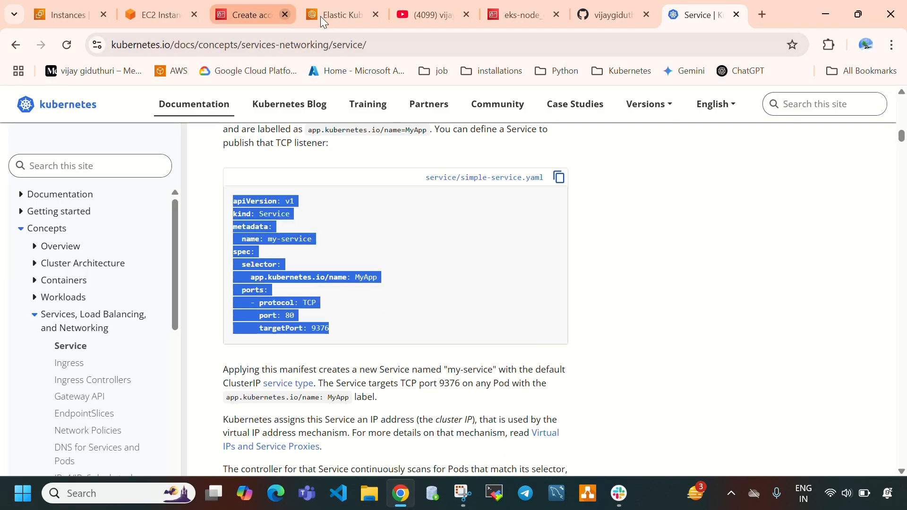
left_click(610, 15)
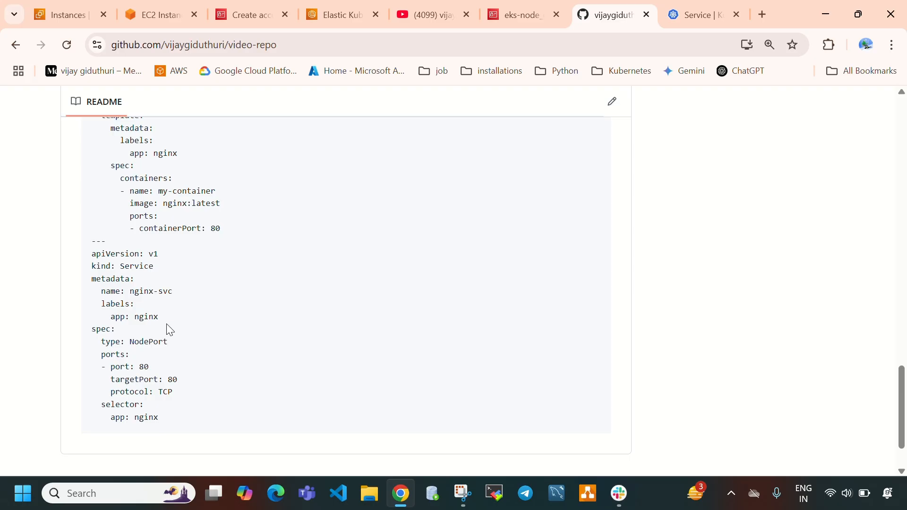
Return to the EC2 terminal session, save deploy.yaml and exit Vim.
left_click(234, 21)
left_click(143, 21)
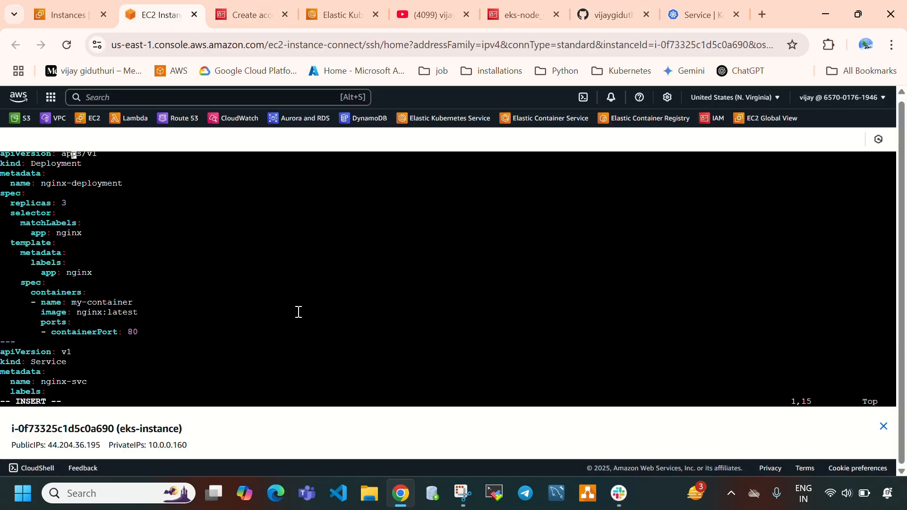
key("Escape")
type(":wq")
key("Return")
Apply deploy.yaml with kubectl to create the nginx Deployment and Service.
type("k")
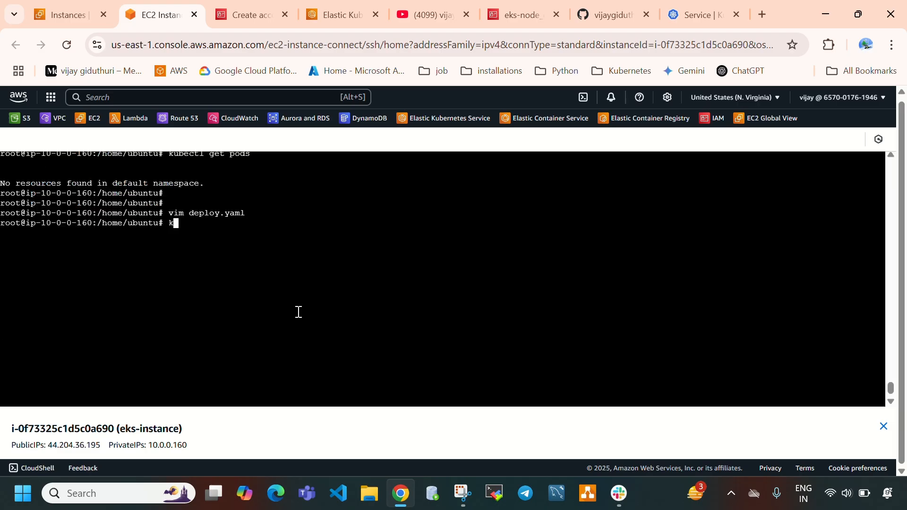
type("ubectl apply -f deploy.yaml")
key("Return")
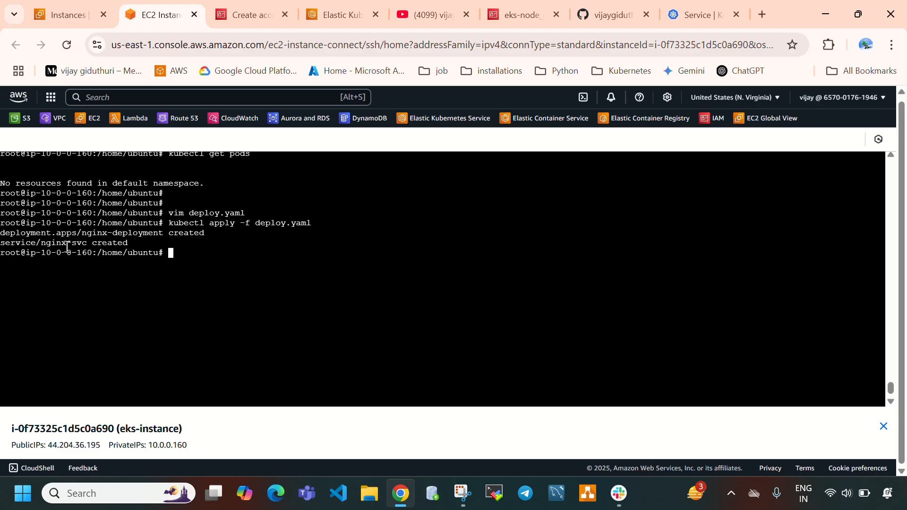
left_click_drag(129, 243, 1, 237)
List the cluster's Deployments and ReplicaSets with kubectl.
type("kubectl get deployment")
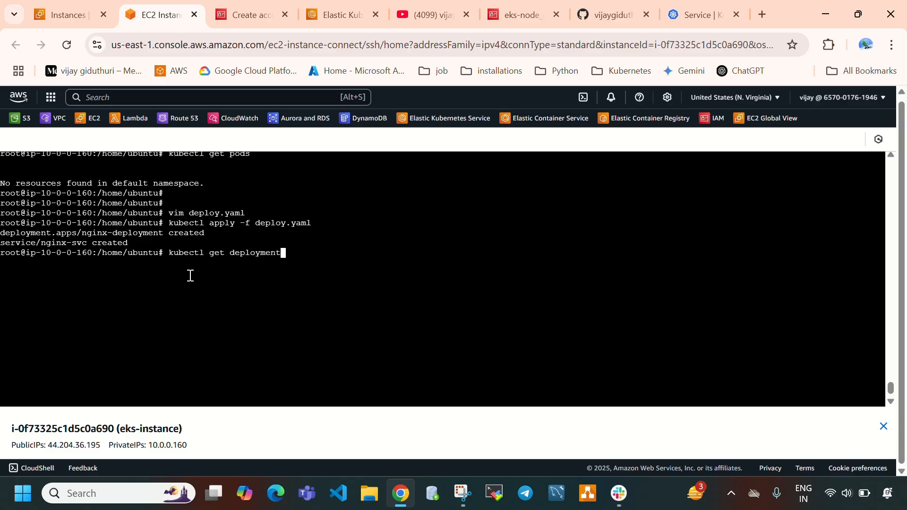
key("Return")
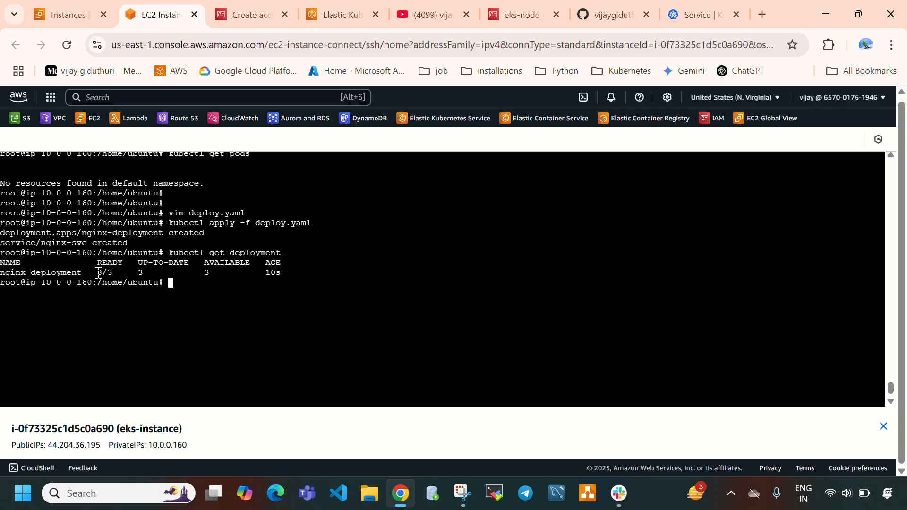
left_click_drag(98, 273, 112, 273)
left_click(202, 360)
type("kubectl get rs")
key("Return")
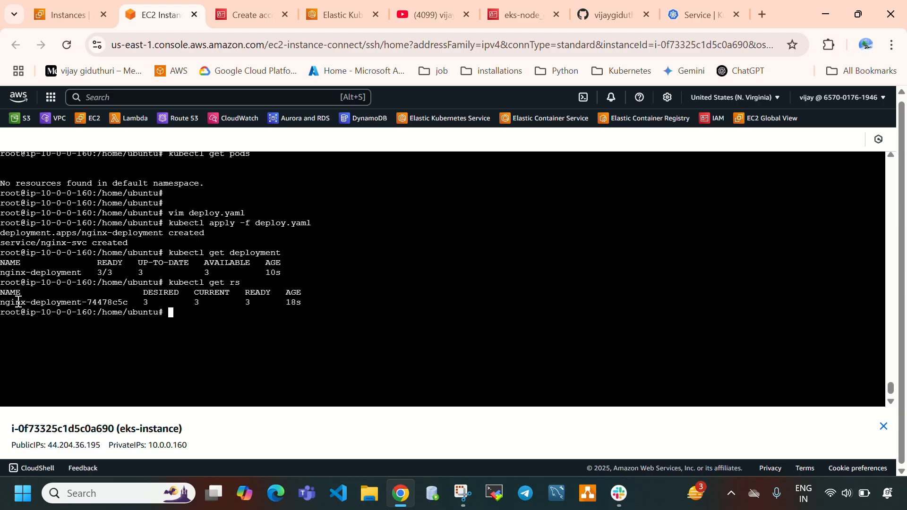
left_click_drag(18, 301, 76, 303)
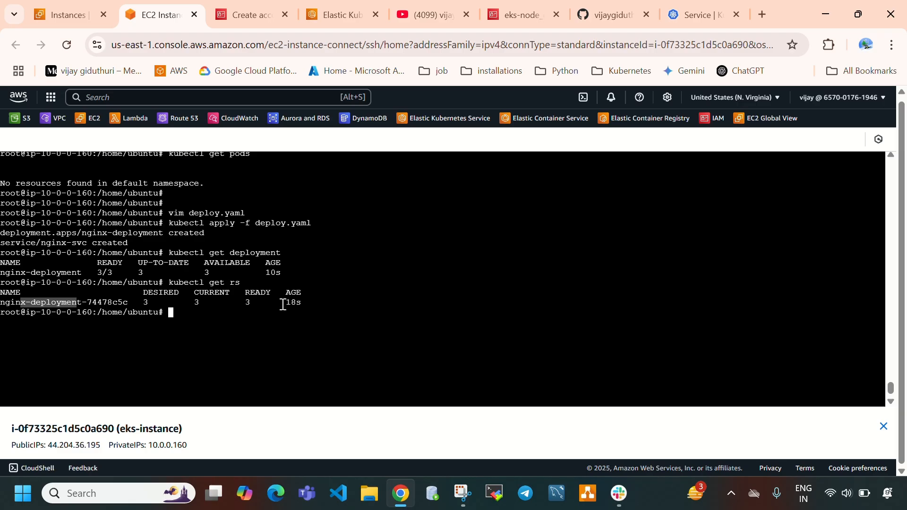
Go back to the Kubernetes documentation search, look up "deployment" and open the Deployments page.
left_click(708, 15)
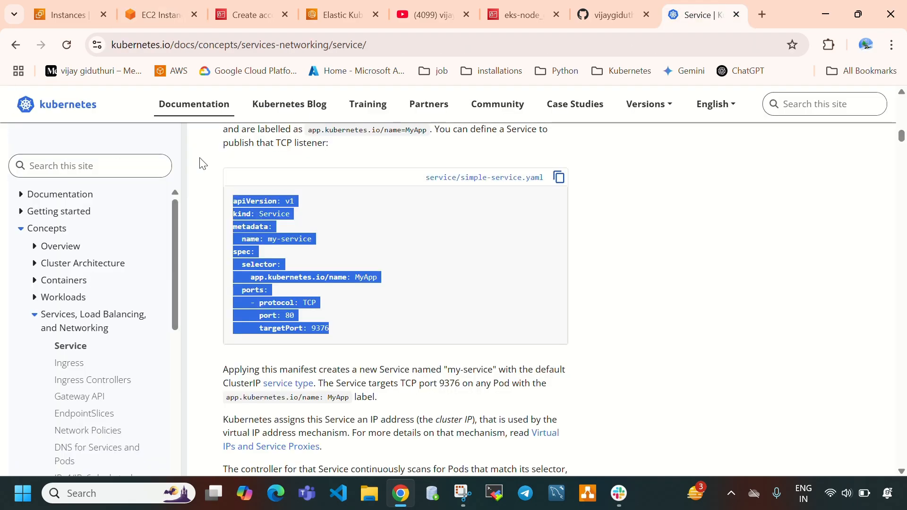
scroll(203, 163, "up", 20)
left_click(12, 49)
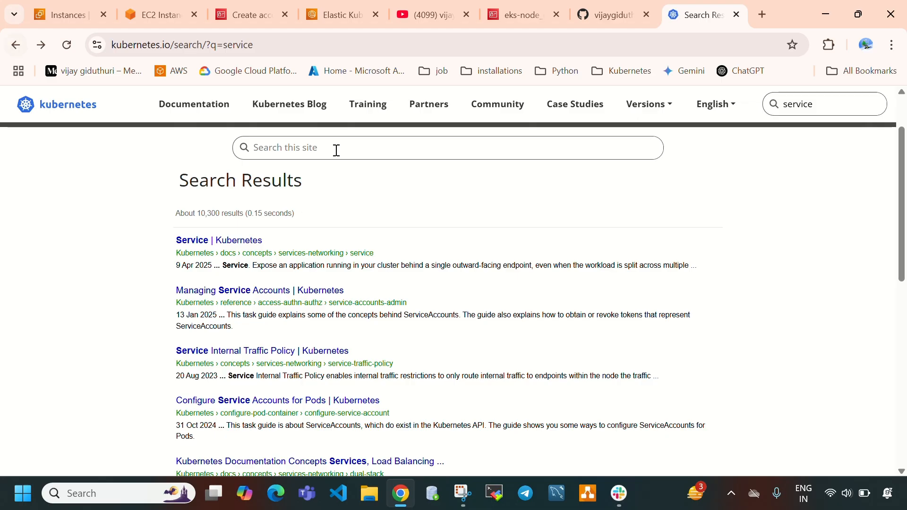
left_click(337, 141)
type("deployment")
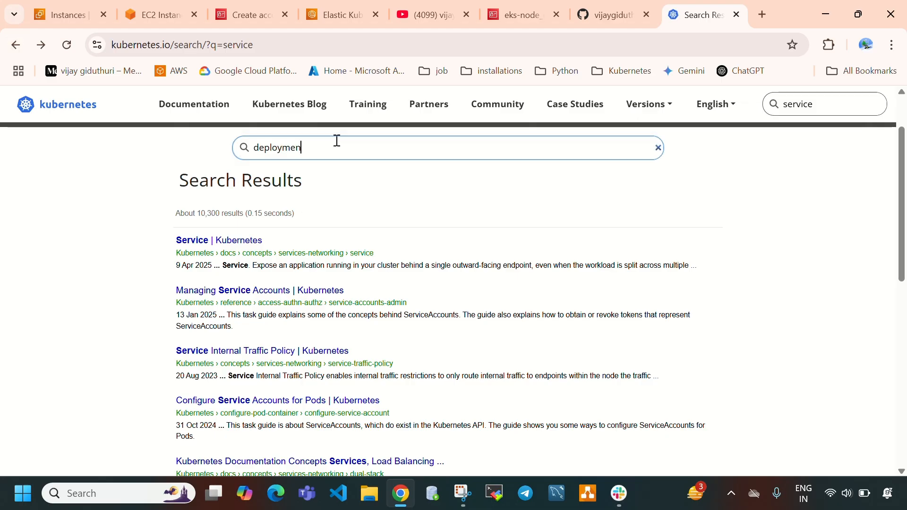
key("Return")
scroll(333, 300, "down", 2)
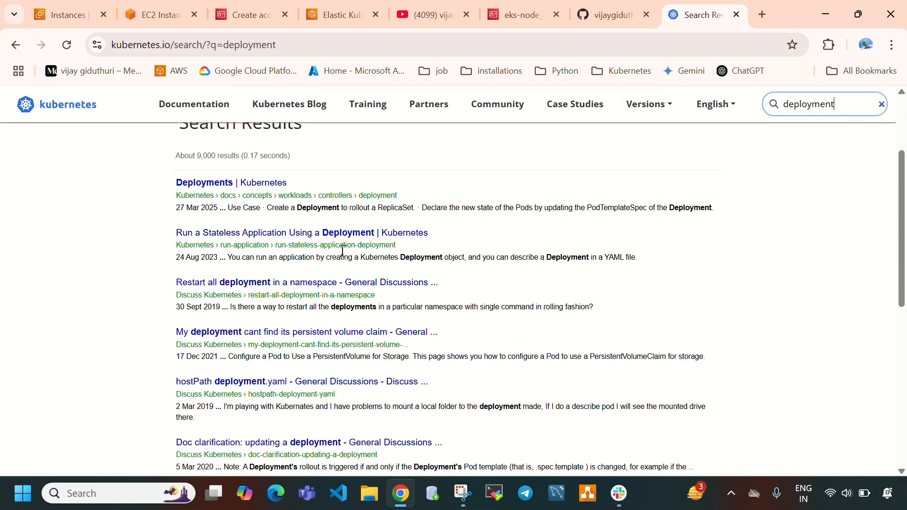
left_click(260, 188)
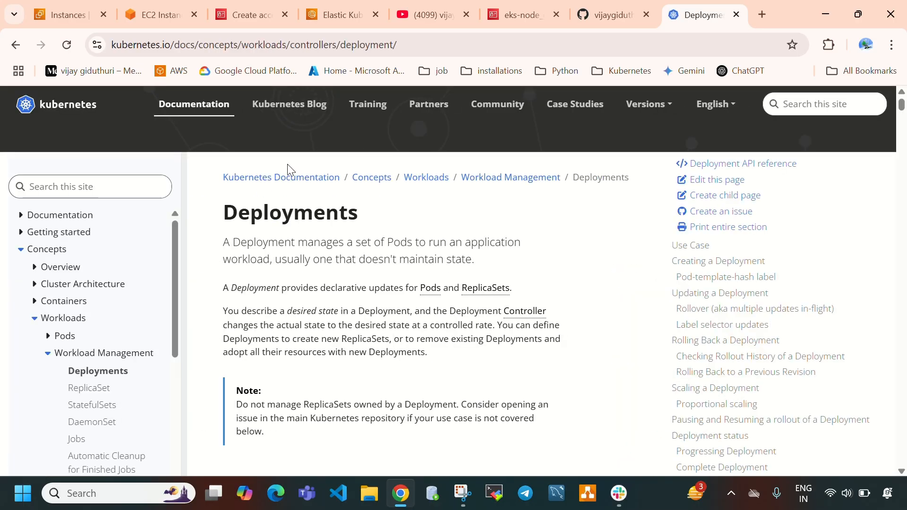
Examine the replicas setting in the nginx-deployment.yaml example and compare it with the ReplicaSet listing in the EC2 terminal.
scroll(477, 261, "down", 12)
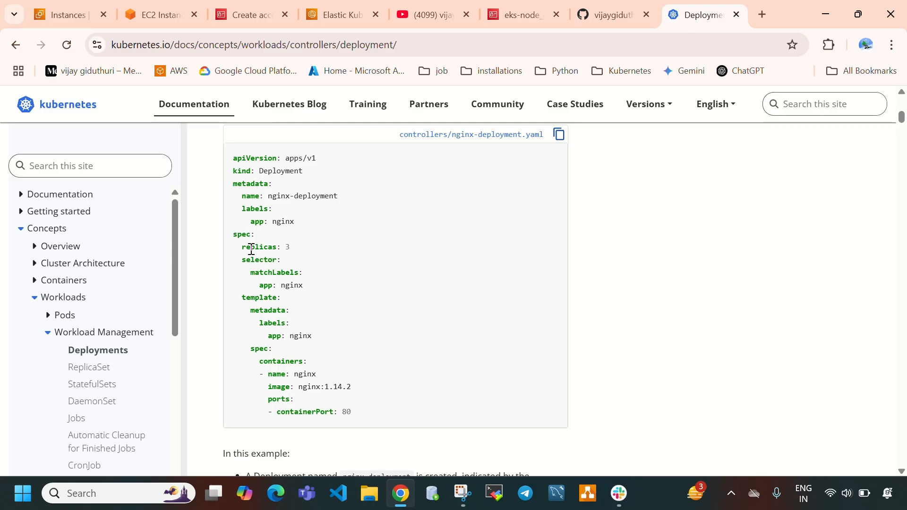
left_click_drag(251, 247, 297, 254)
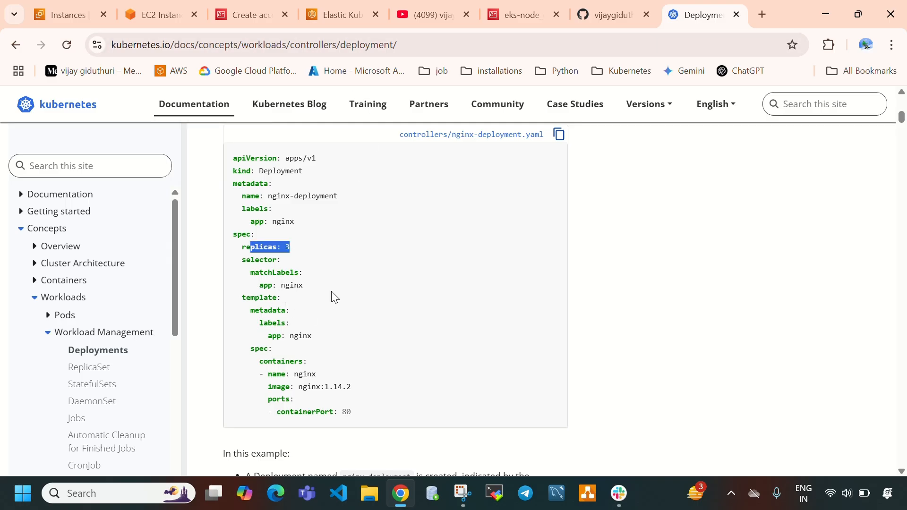
left_click(158, 15)
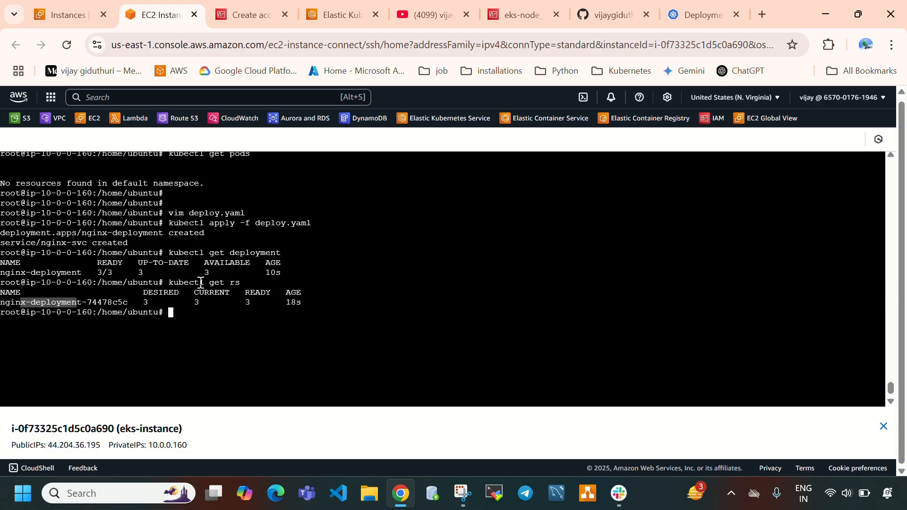
left_click_drag(184, 283, 251, 281)
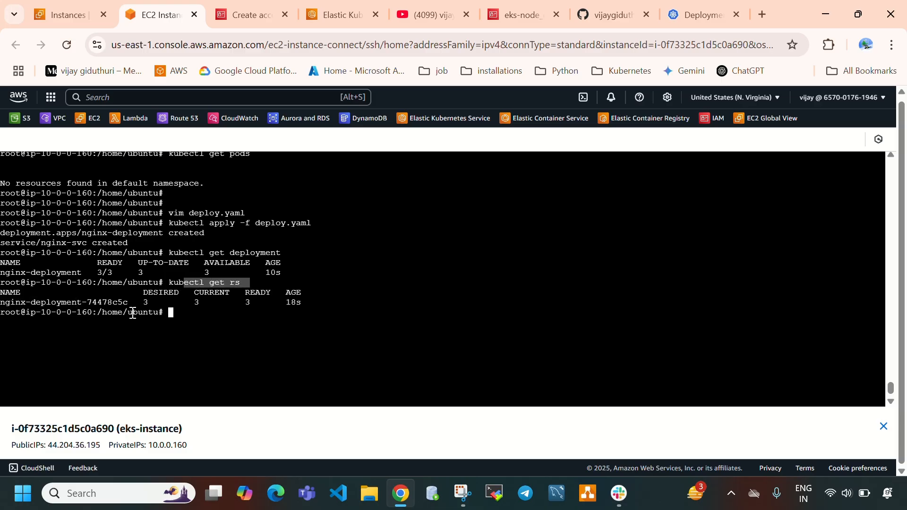
left_click(204, 305)
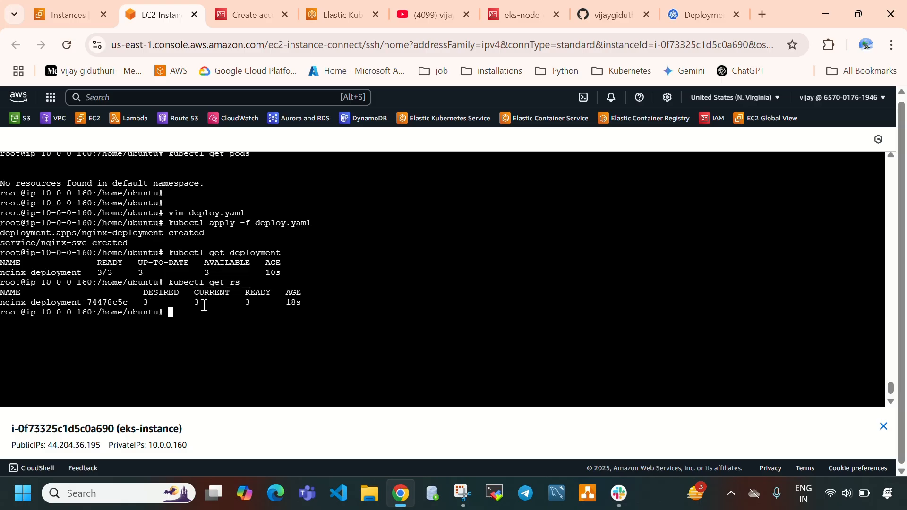
List the pods of the nginx Deployment with kubectl get pods.
type("kubectl get pods")
key("Return")
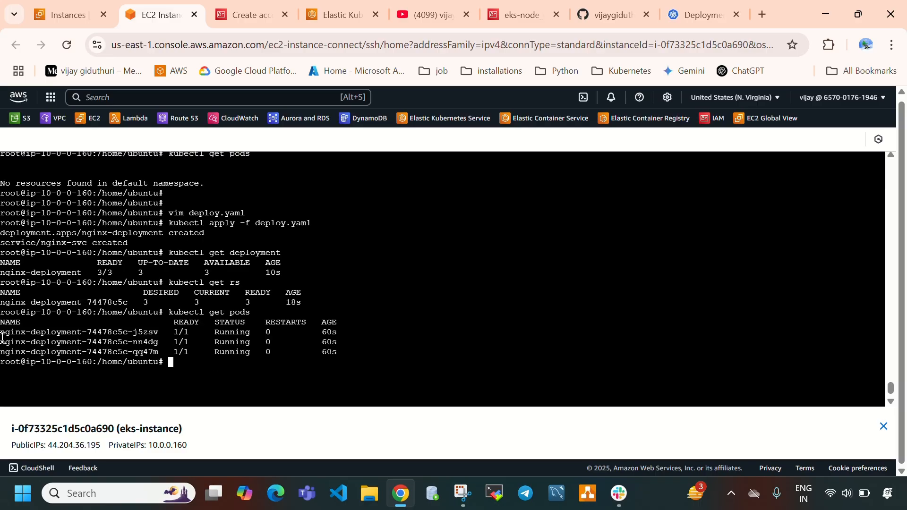
left_click_drag(6, 331, 353, 355)
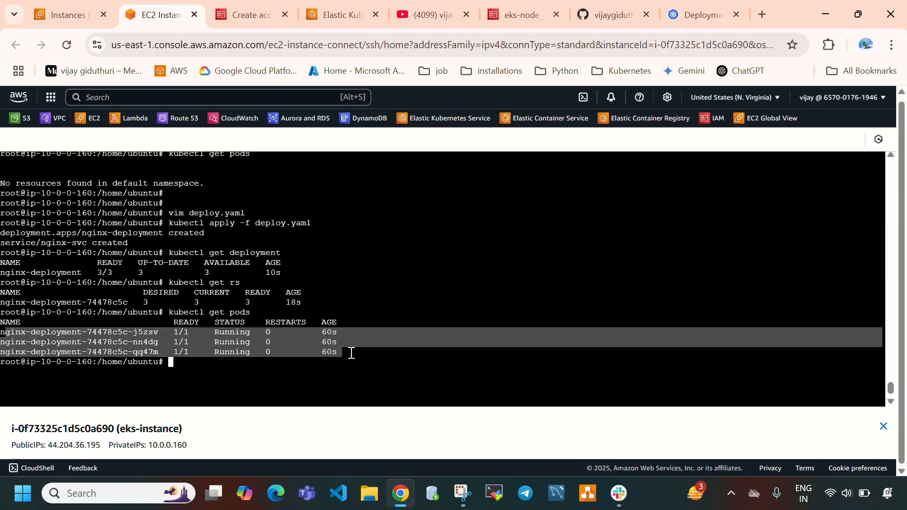
left_click(355, 355)
Delete the pod nginx-deployment-74478c5c-j5zsv with kubectl.
type("kube")
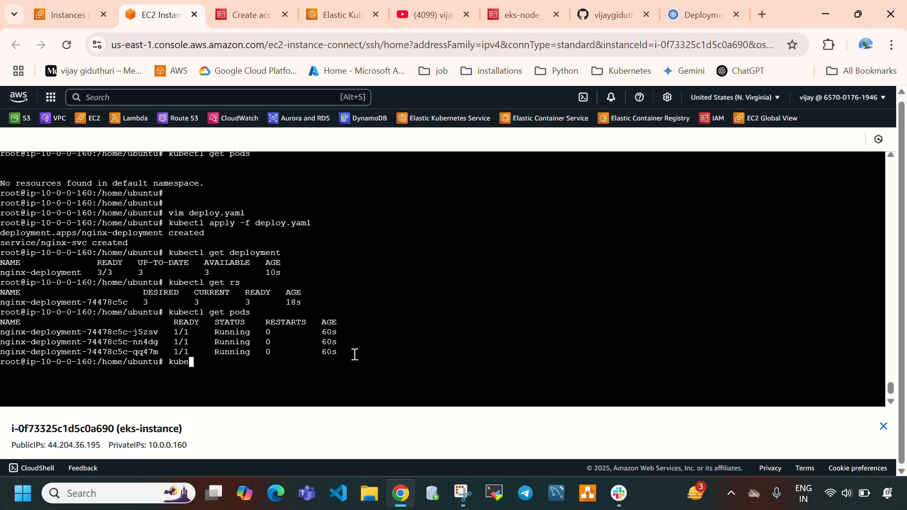
type("ctl dleet")
key("BackSpace")
key("BackSpace")
key("BackSpace")
key("BackSpace")
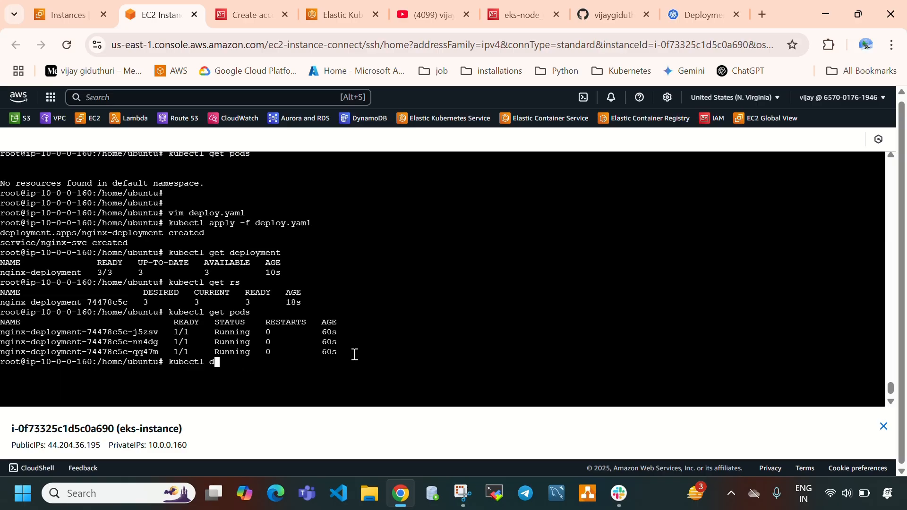
type("elete pod")
double_click(148, 333)
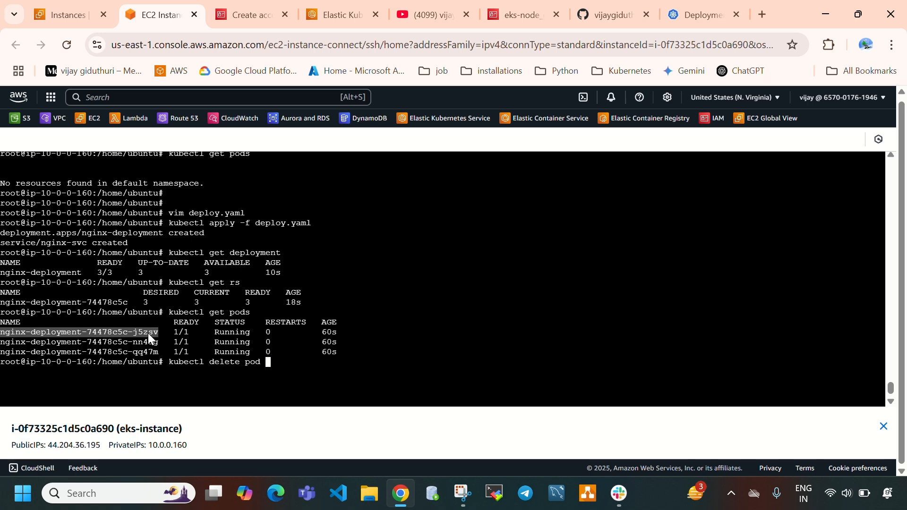
right_click(149, 334)
left_click(176, 203)
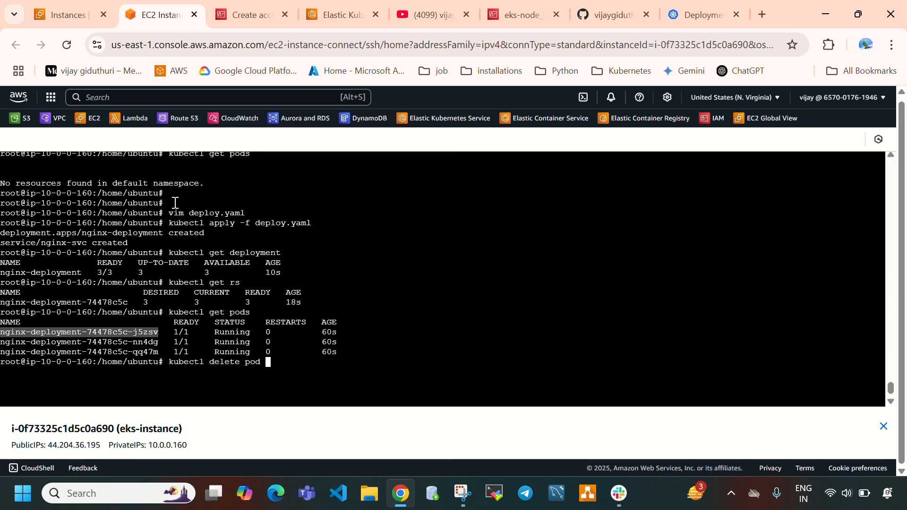
right_click(273, 361)
left_click(298, 108)
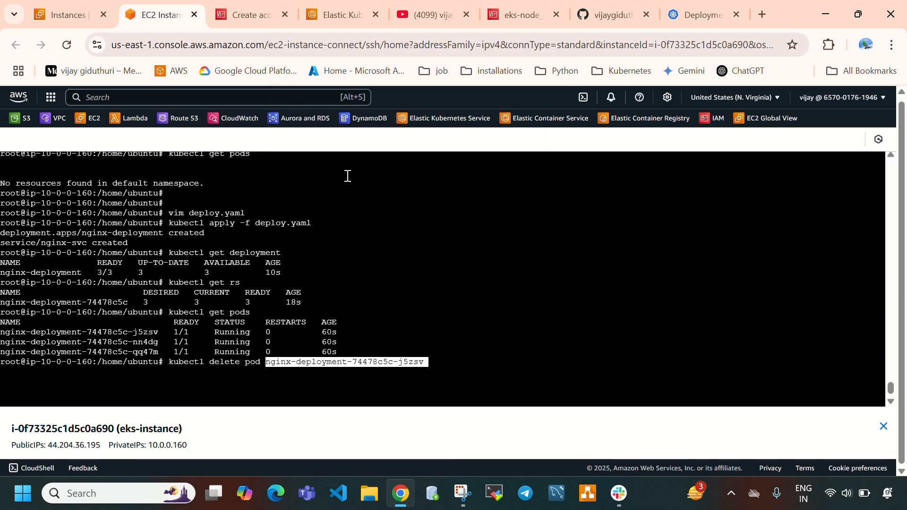
key("Return")
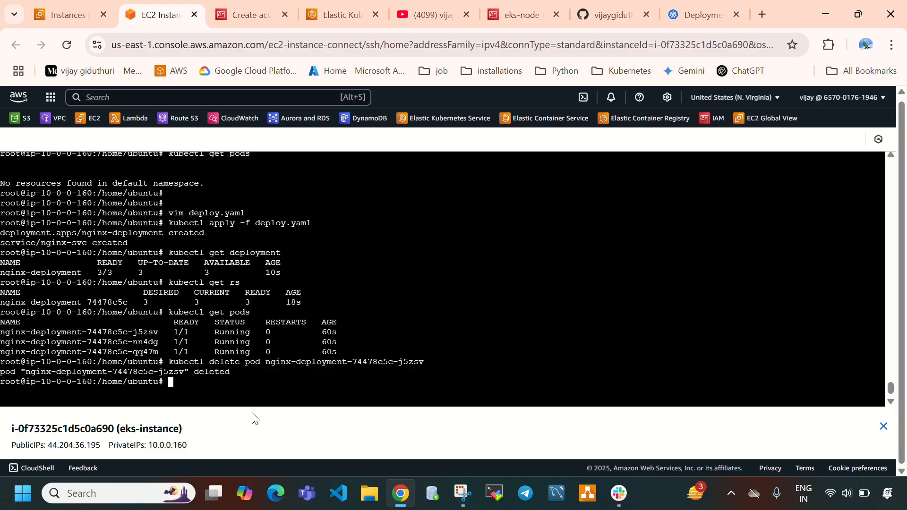
List the pods again to check whether the Deployment replaces the deleted pod.
type("kubectl get pods")
key("Return")
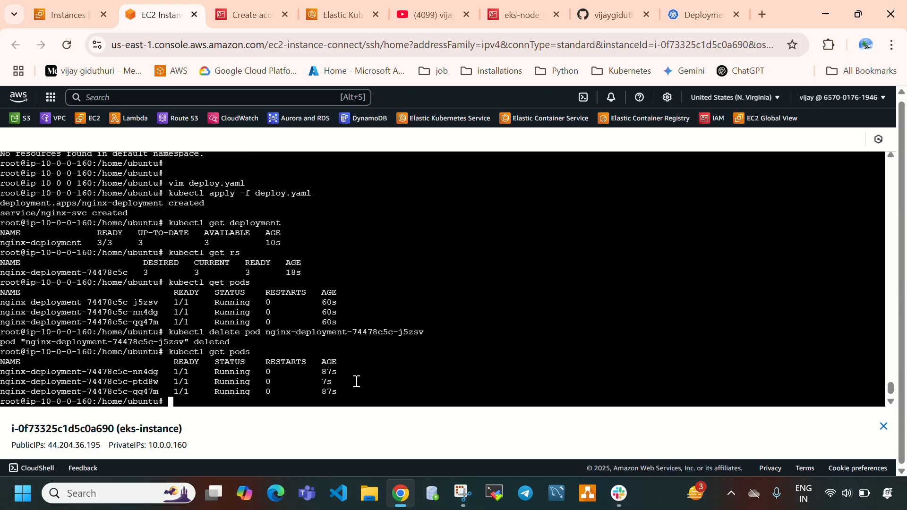
left_click_drag(343, 385, 2, 385)
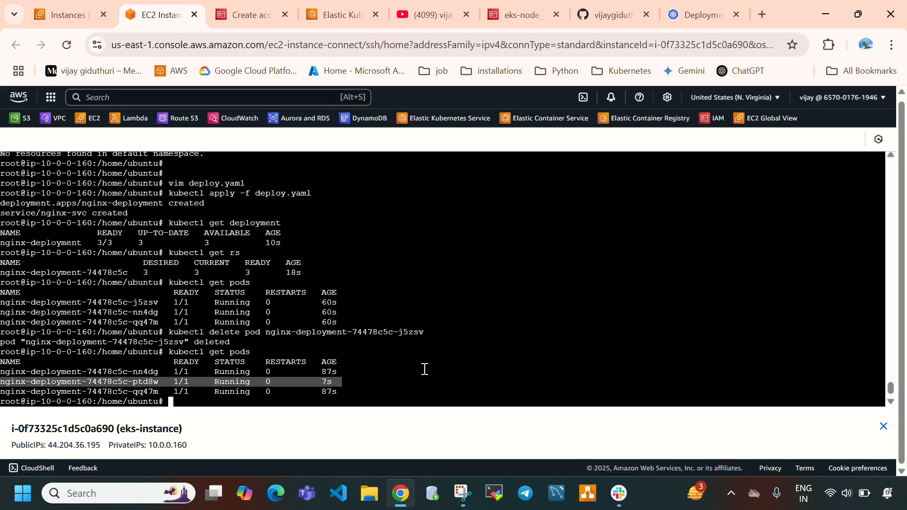
Clear the terminal, list the Services with kubectl get svc and examine the kubernetes and nginx-svc entries.
key("ctrl+l")
type("kubectl")
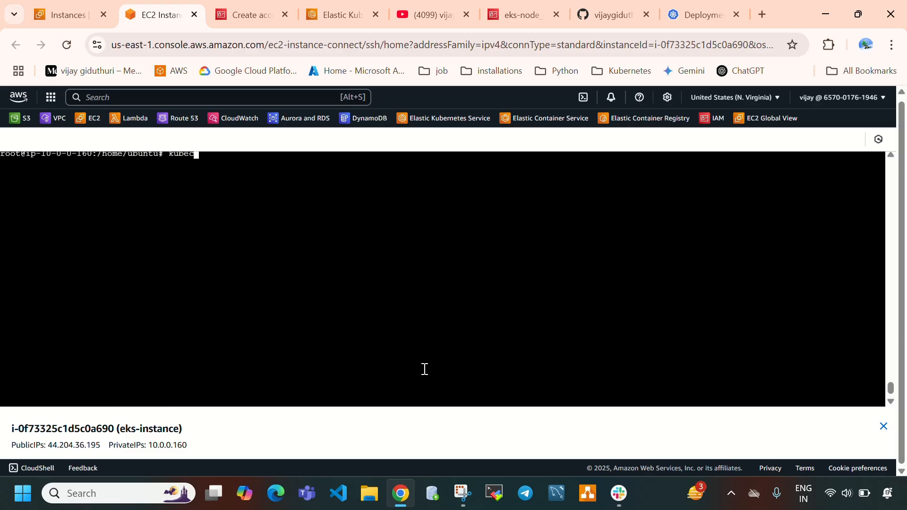
key("BackSpace")
key("BackSpace")
key("BackSpace")
key("BackSpace")
key("BackSpace")
key("Return")
key("Return")
type("kub")
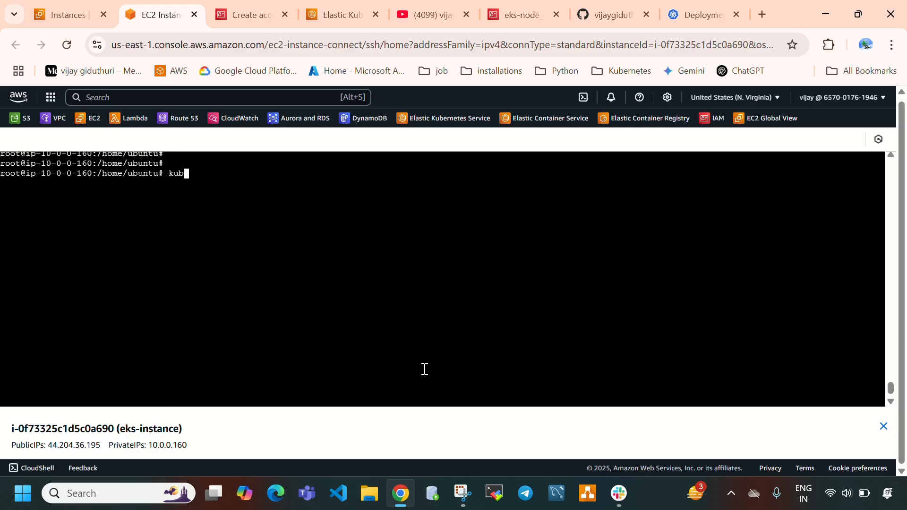
type("ectl get svc")
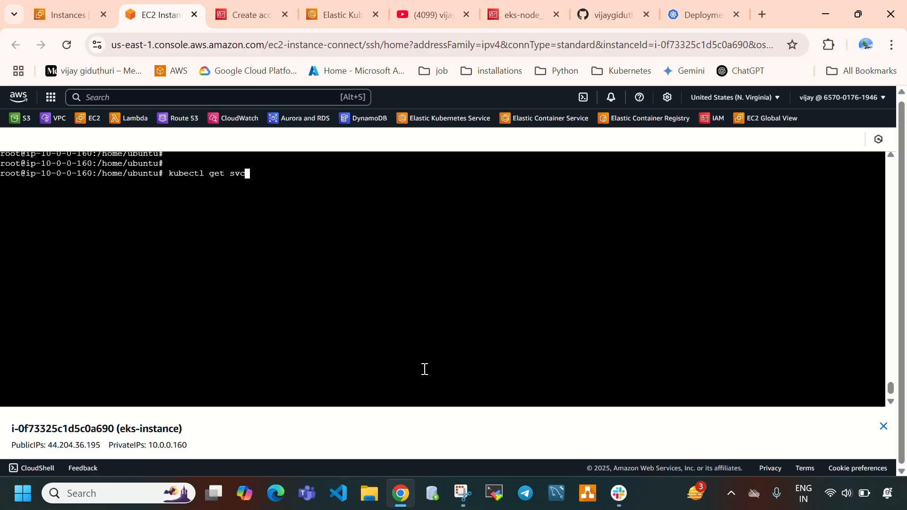
key("Return")
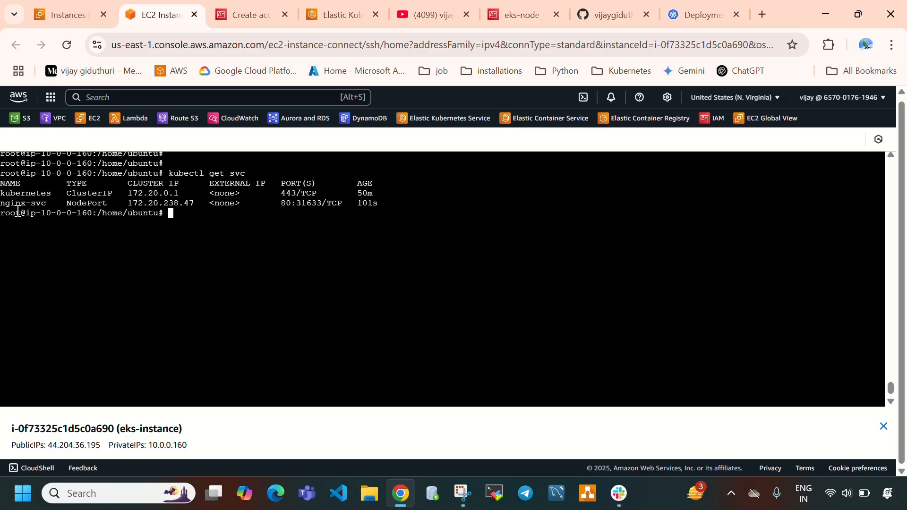
left_click_drag(16, 194, 353, 194)
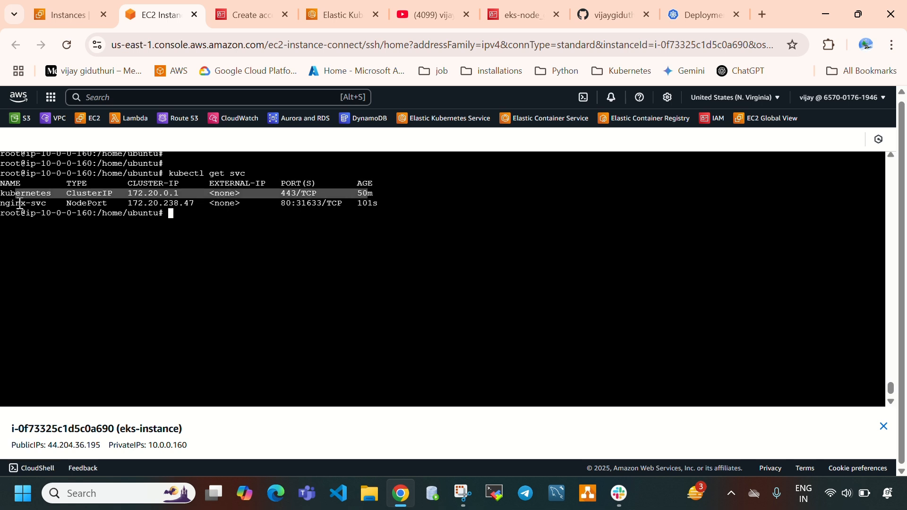
left_click_drag(20, 203, 244, 212)
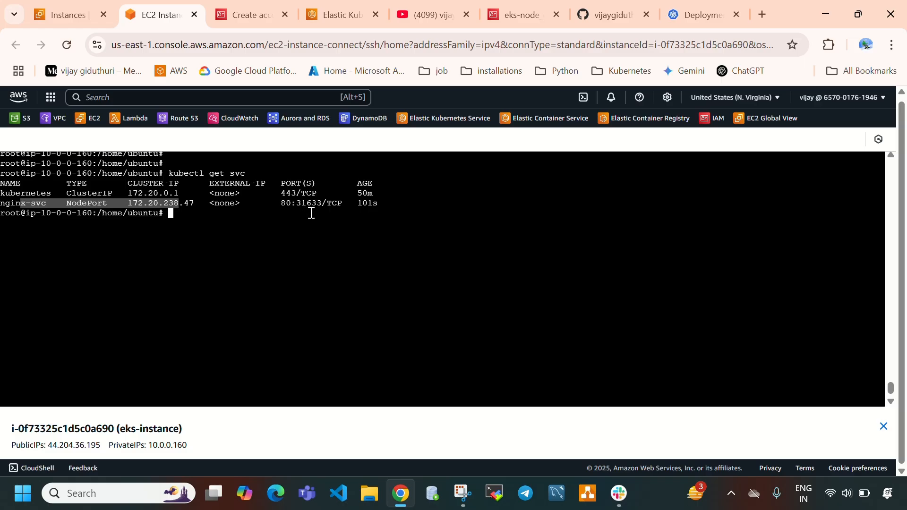
Copy the node port 31633 of nginx-svc from the Service list in the terminal.
left_click(298, 204)
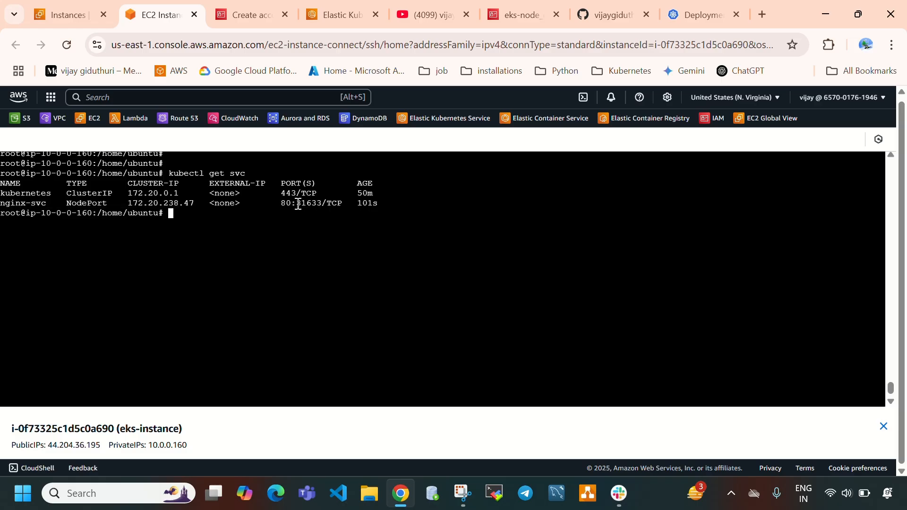
double_click(309, 204)
right_click(315, 205)
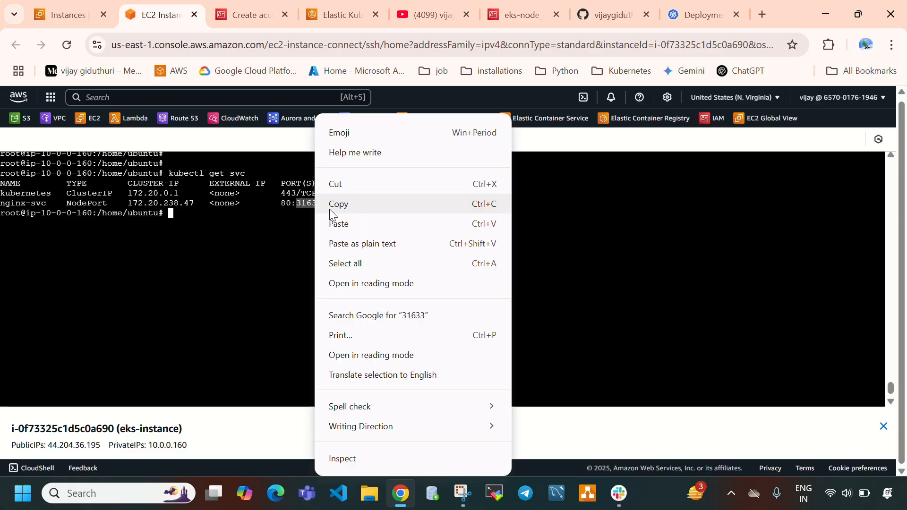
left_click(352, 207)
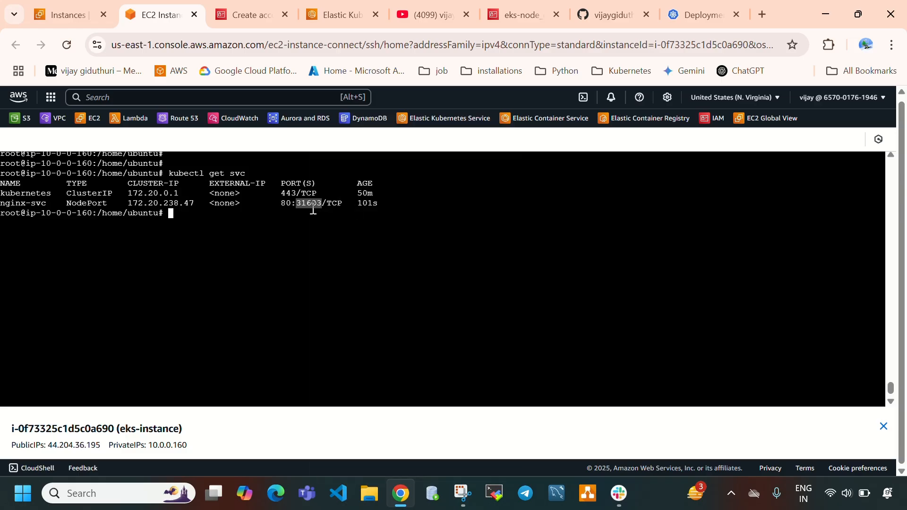
Return to the EC2 instance list and remove the running-state filter.
left_click(75, 12)
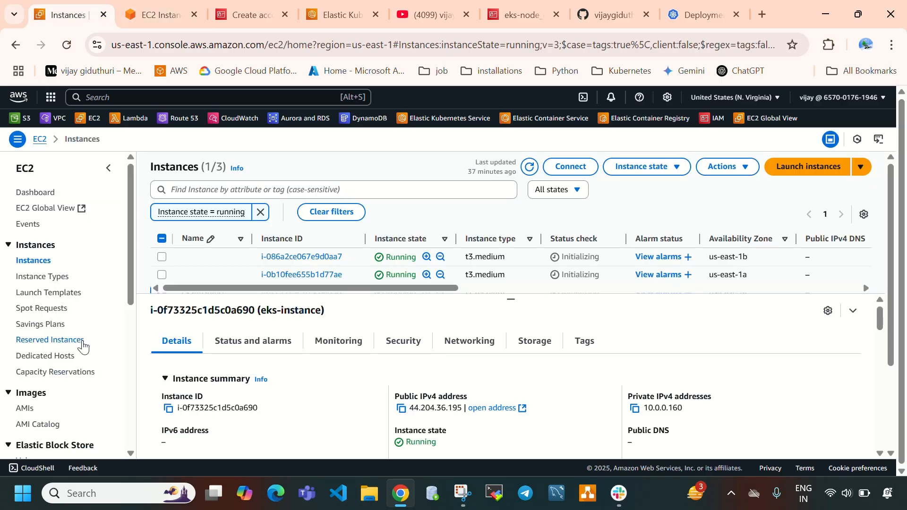
left_click(162, 256)
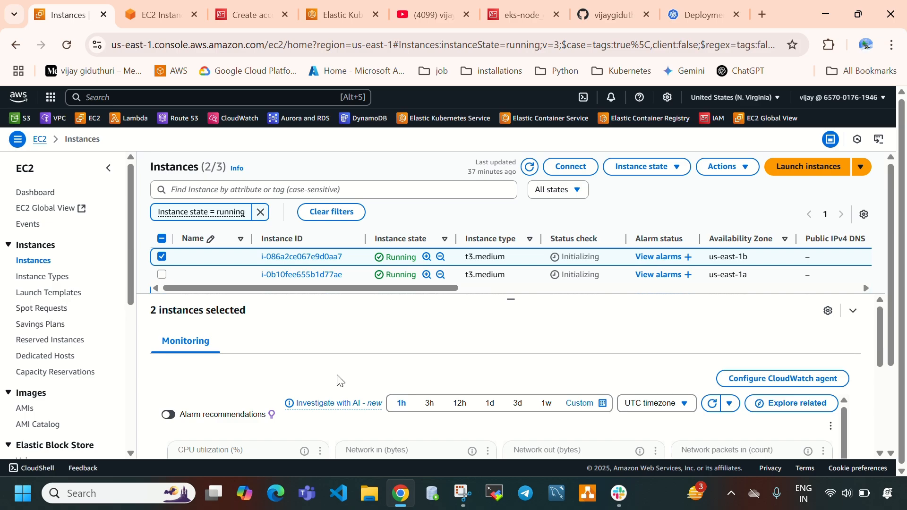
scroll(246, 383, "down", 3)
scroll(245, 383, "up", 5)
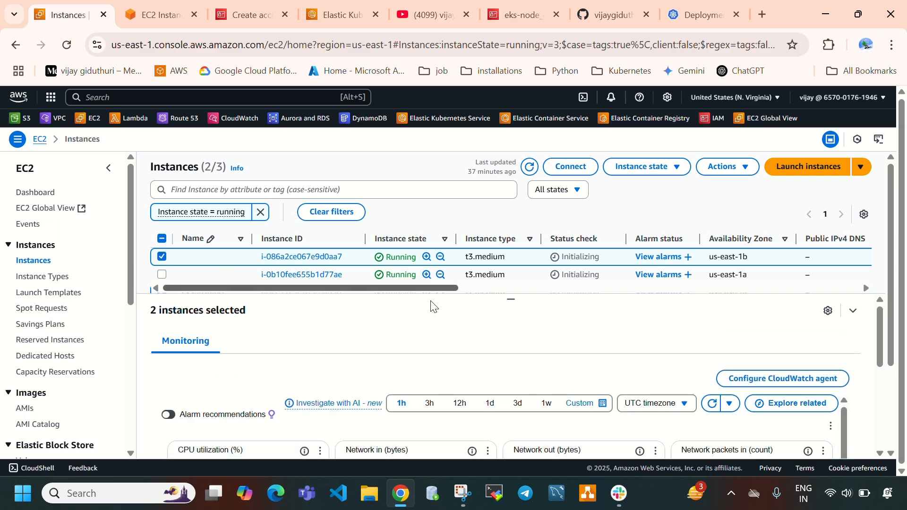
left_click(260, 213)
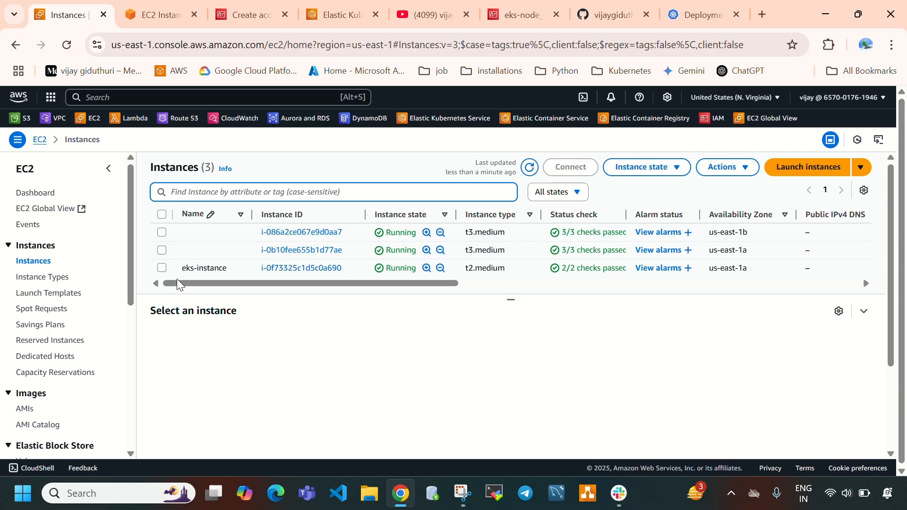
Open the security group eks-sg from the security details of eks-instance.
left_click(204, 268)
left_click(403, 341)
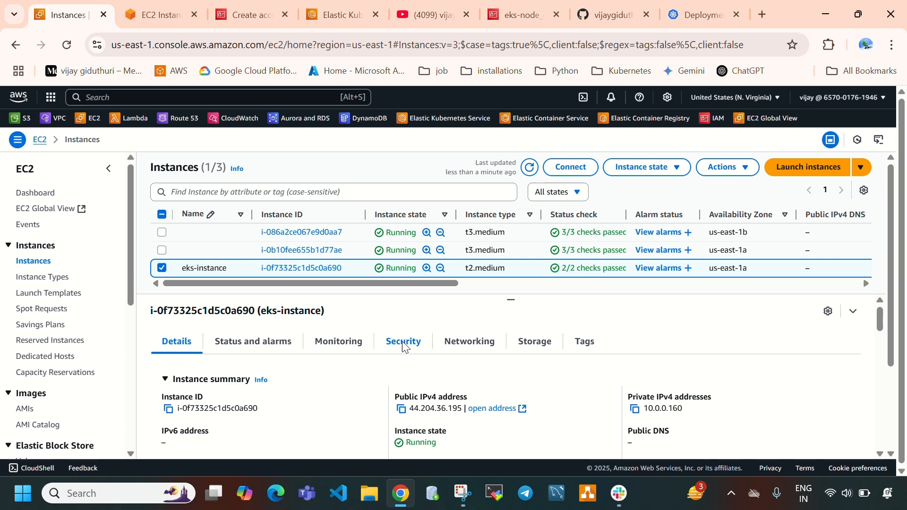
scroll(446, 372, "down", 1)
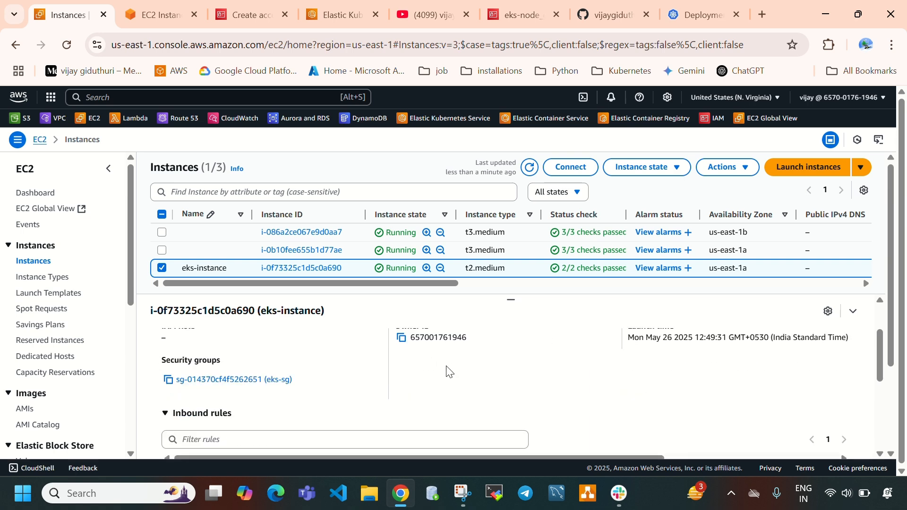
left_click(251, 381)
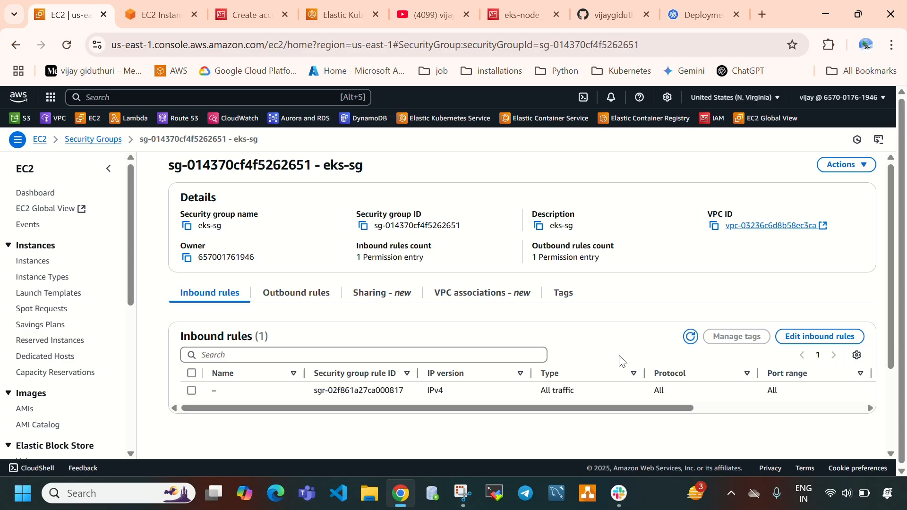
Add a Custom TCP inbound rule for port 31633 to eks-sg and check the port against the nginx-svc entry.
left_click(780, 335)
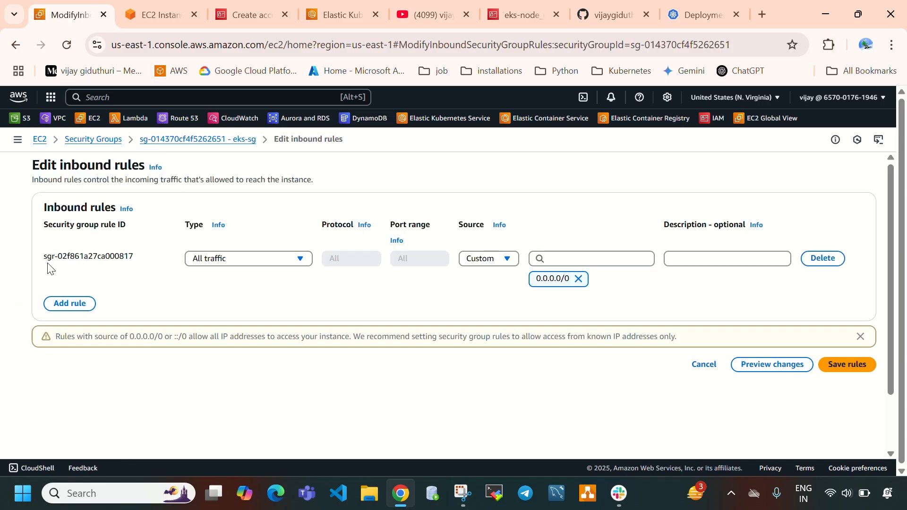
left_click(67, 304)
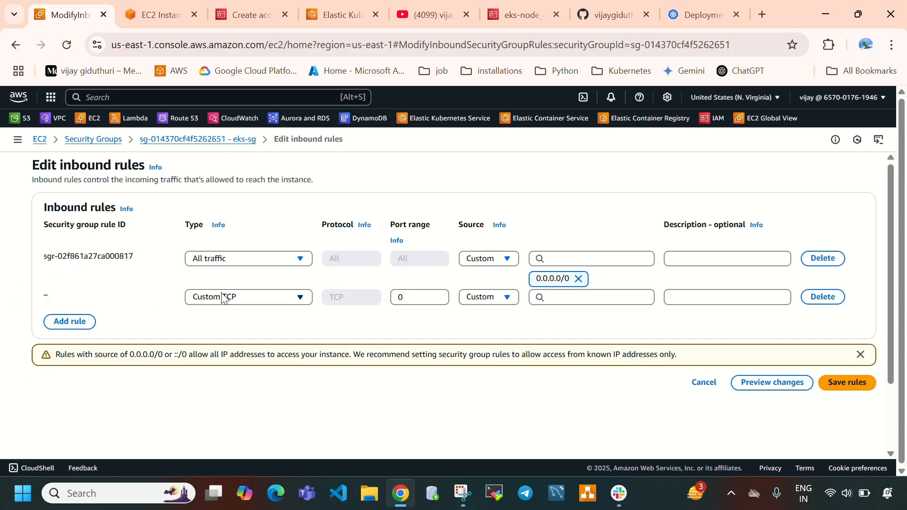
left_click(415, 305)
type("31633")
left_click(322, 17)
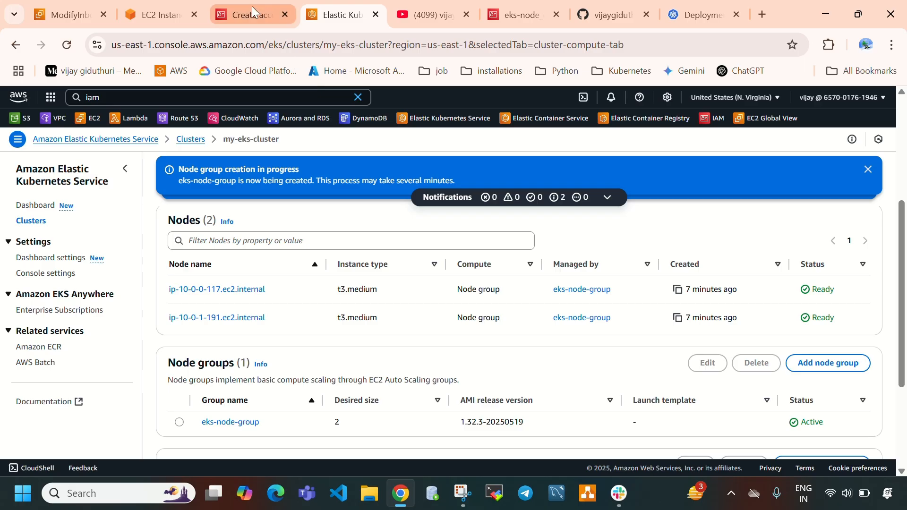
left_click(160, 15)
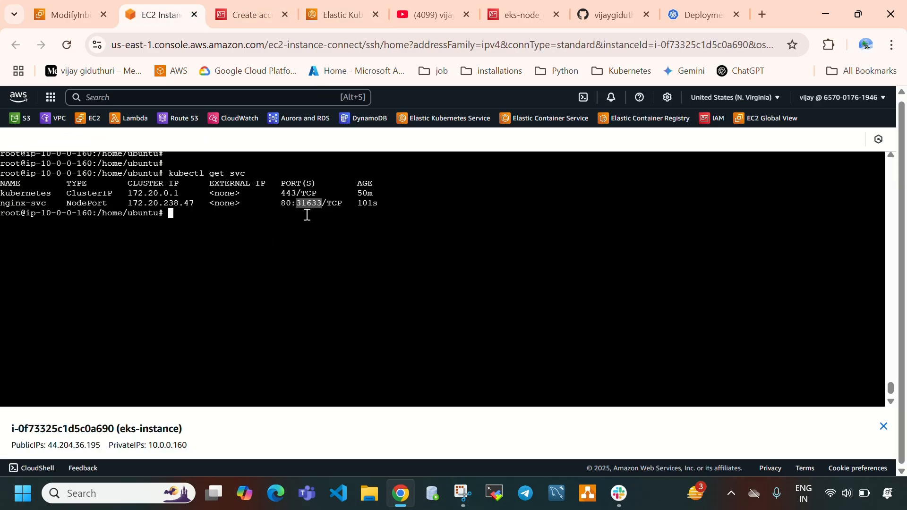
left_click(60, 11)
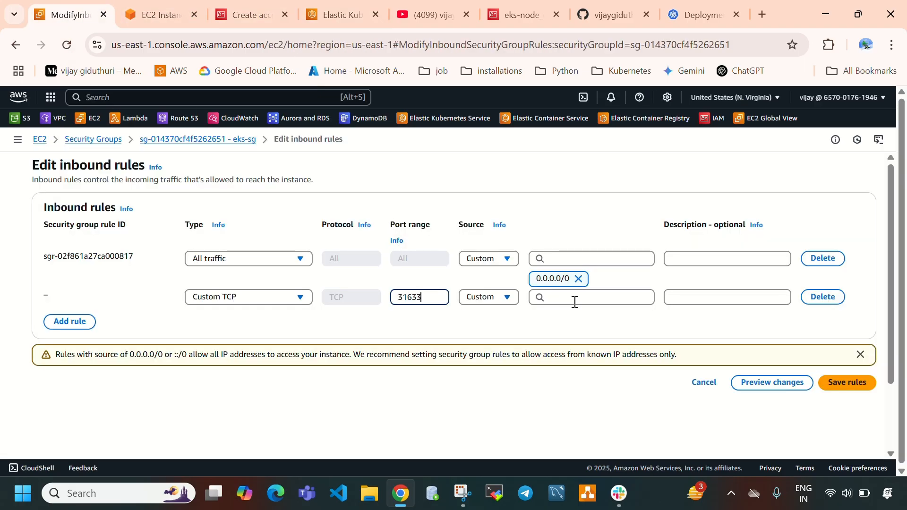
Set the new rule's source to Anywhere-IPv4 and save the inbound rules.
left_click(507, 299)
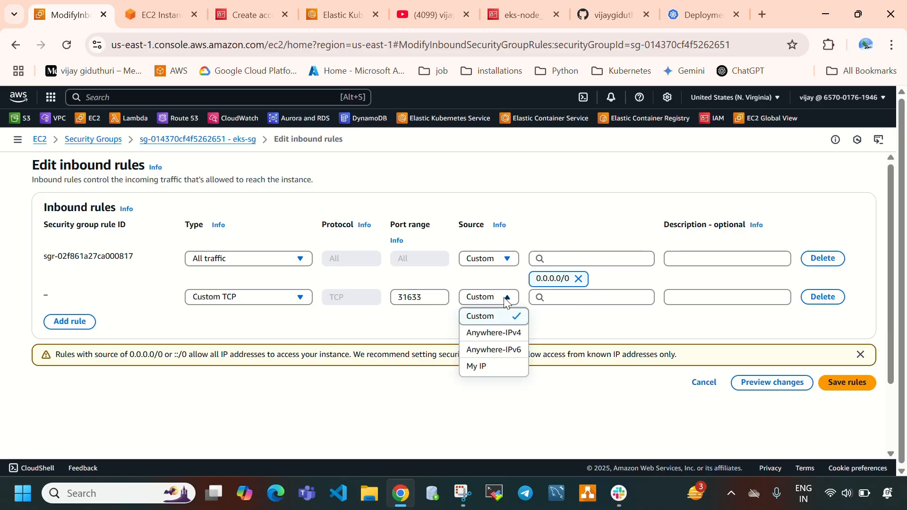
left_click(500, 333)
left_click(847, 403)
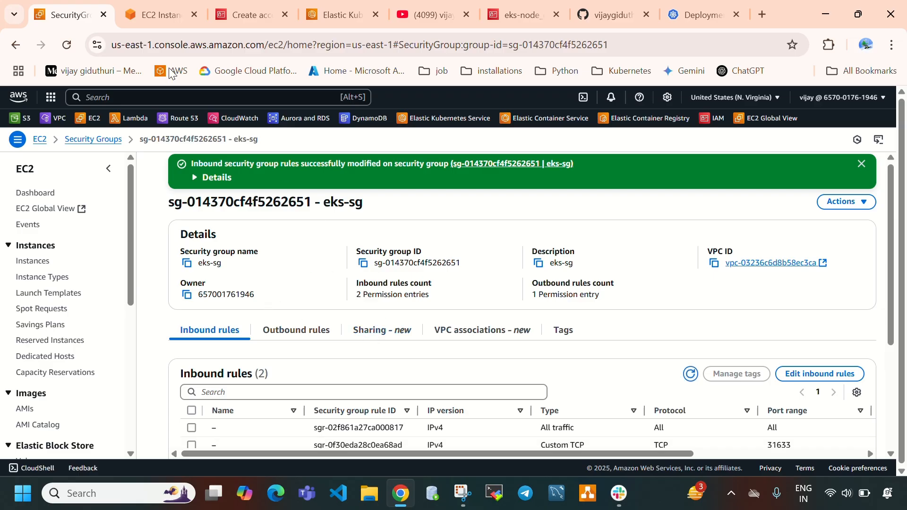
Copy the public IPv4 address of the worker node instance i-086a2ce067e9d0aa7 from its details.
left_click(33, 261)
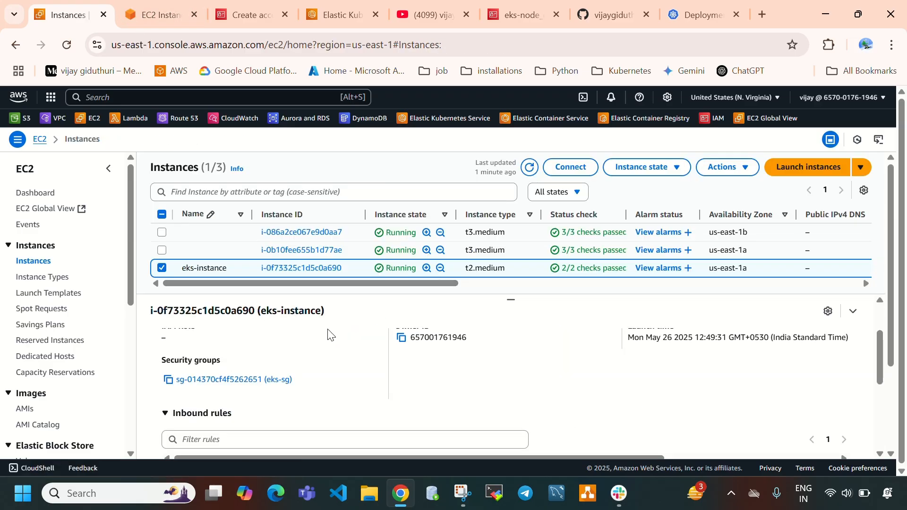
left_click(162, 232)
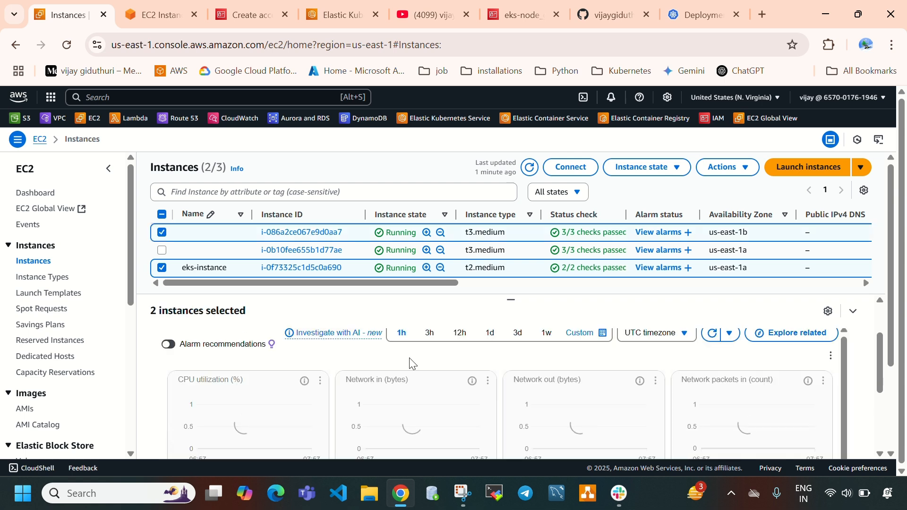
scroll(453, 378, "up", 2)
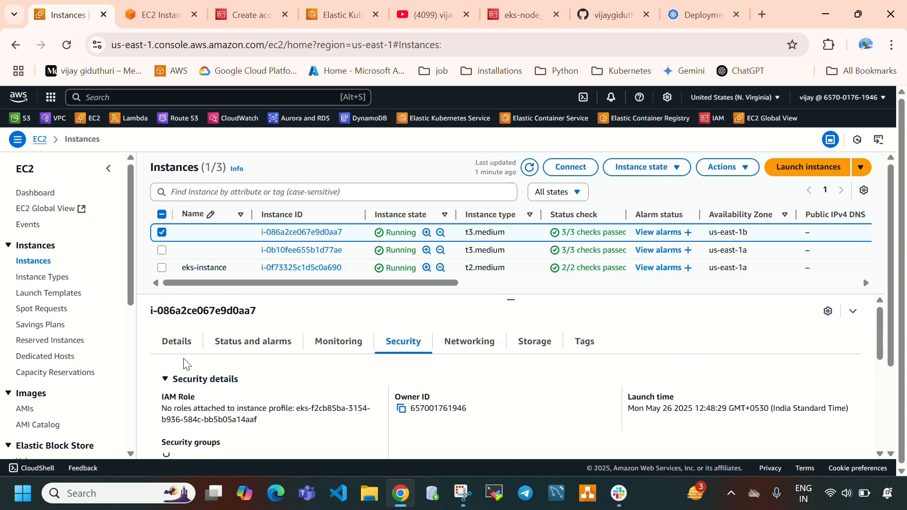
left_click(176, 352)
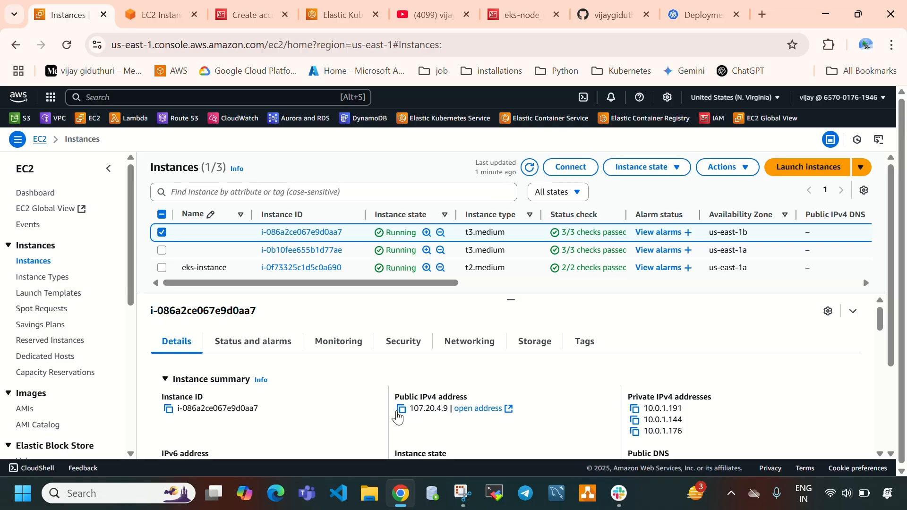
left_click(399, 411)
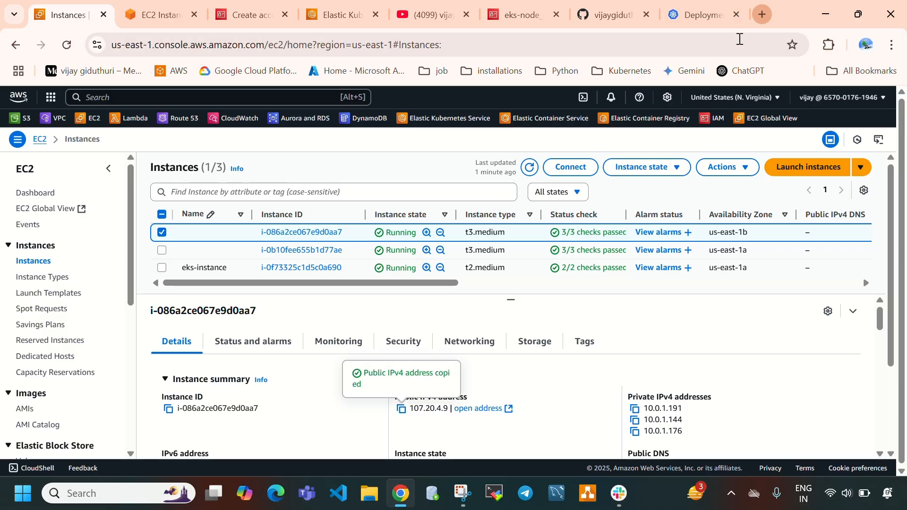
left_click(762, 14)
left_click(419, 246)
type("htt")
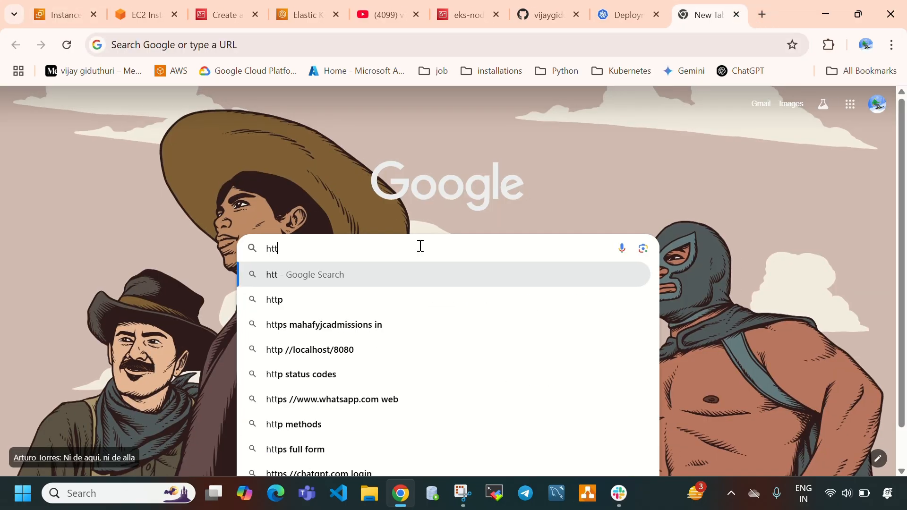
type("p://")
key("ctrl+v")
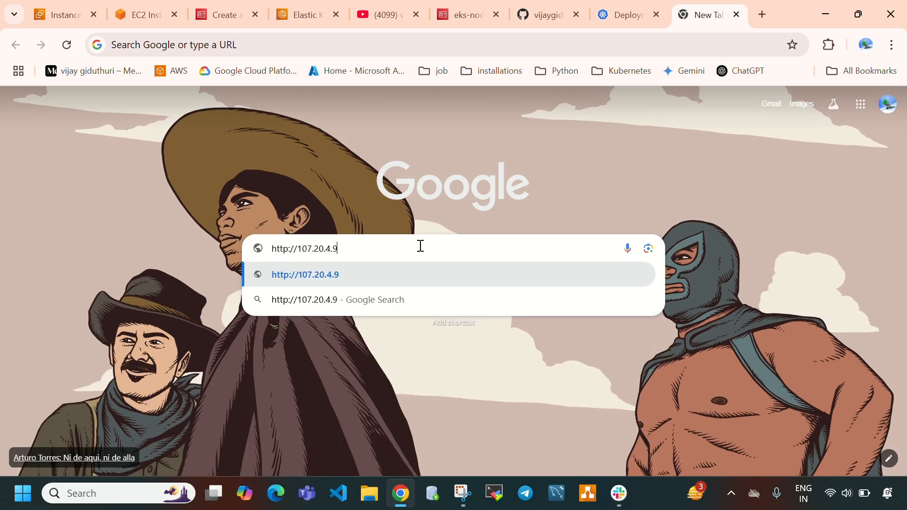
left_click(142, 15)
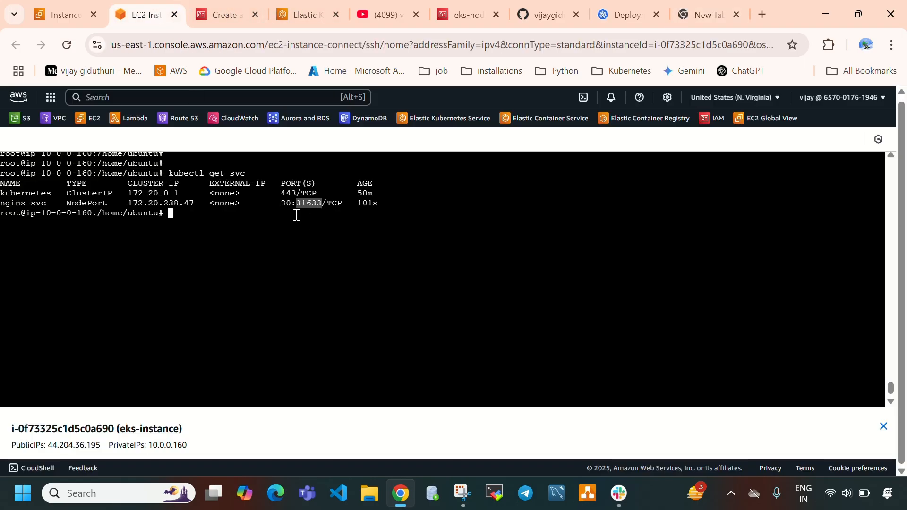
left_click(720, 3)
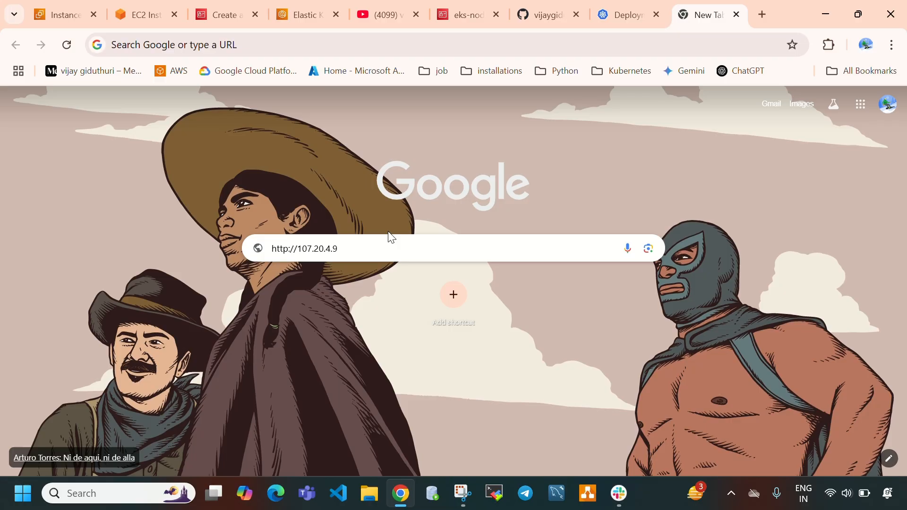
type(":3163")
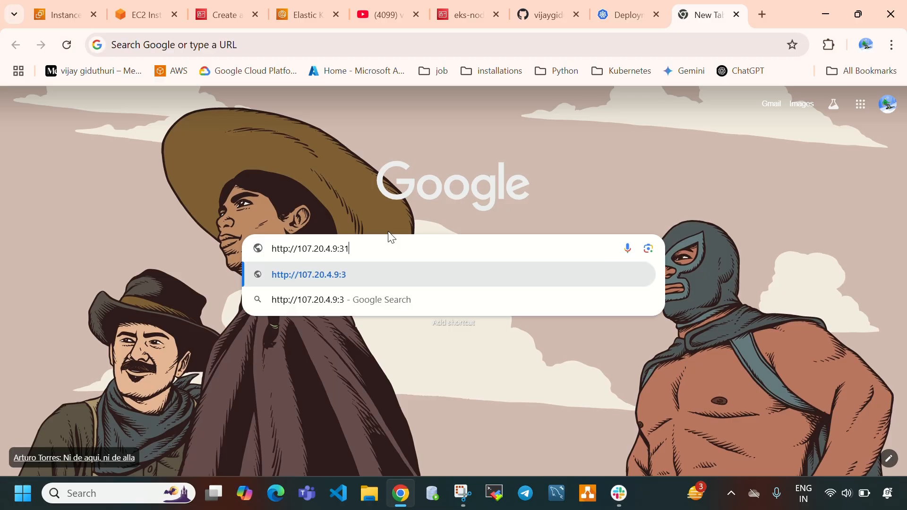
type("3")
key("Return")
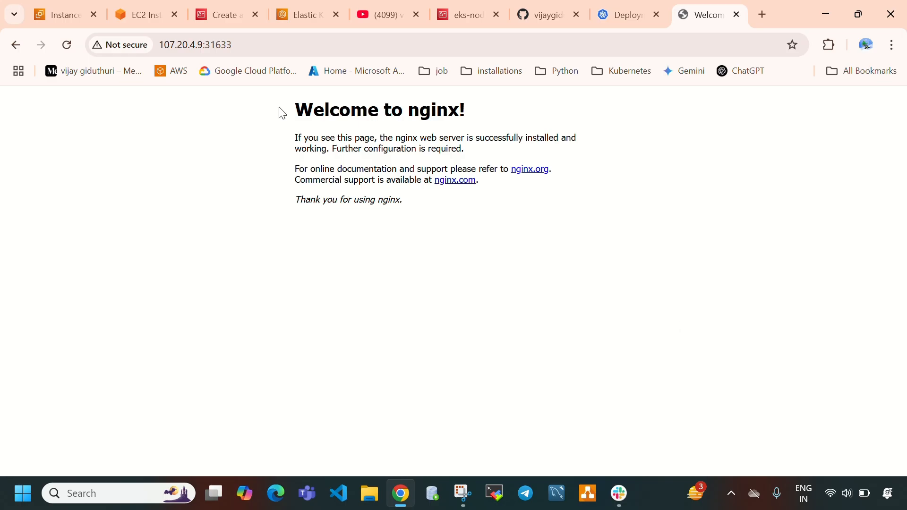
Examine the page served by nginx and compare its port with the nginx-svc entry in the terminal.
left_click_drag(282, 112, 452, 189)
left_click(423, 325)
left_click(242, 17)
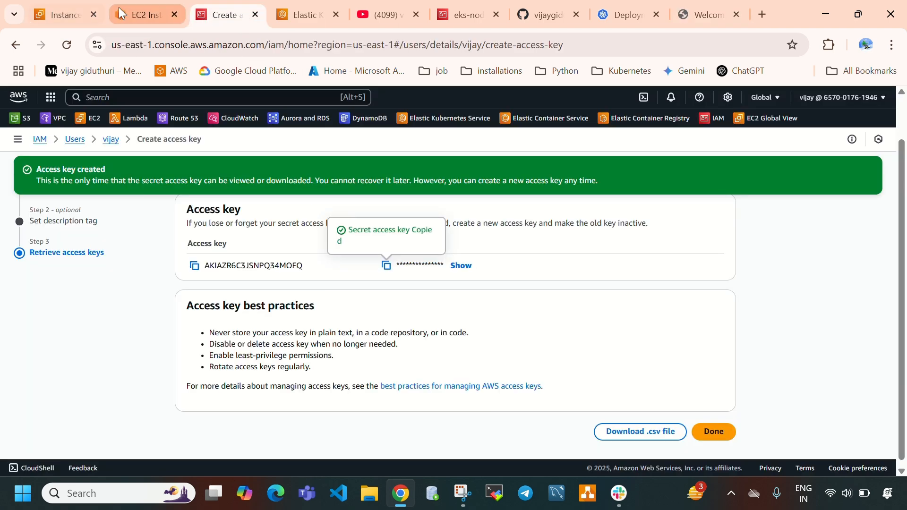
left_click(140, 15)
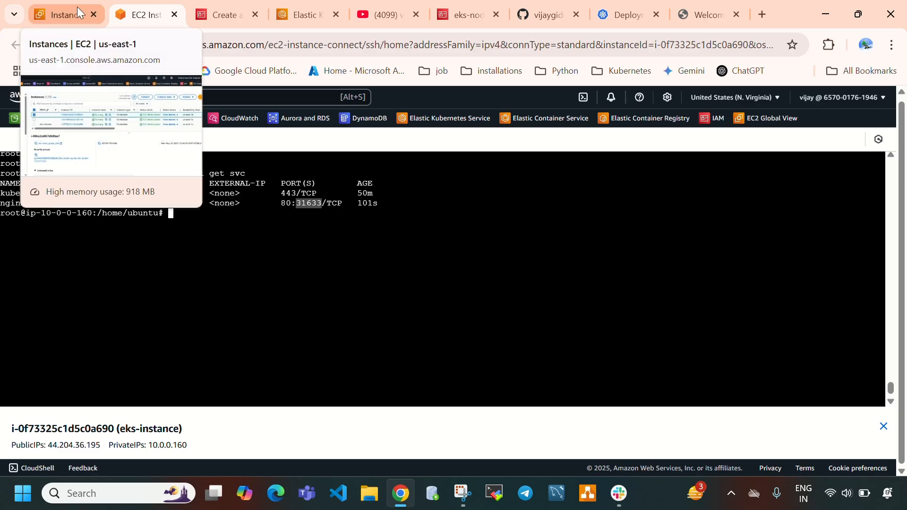
left_click(696, 15)
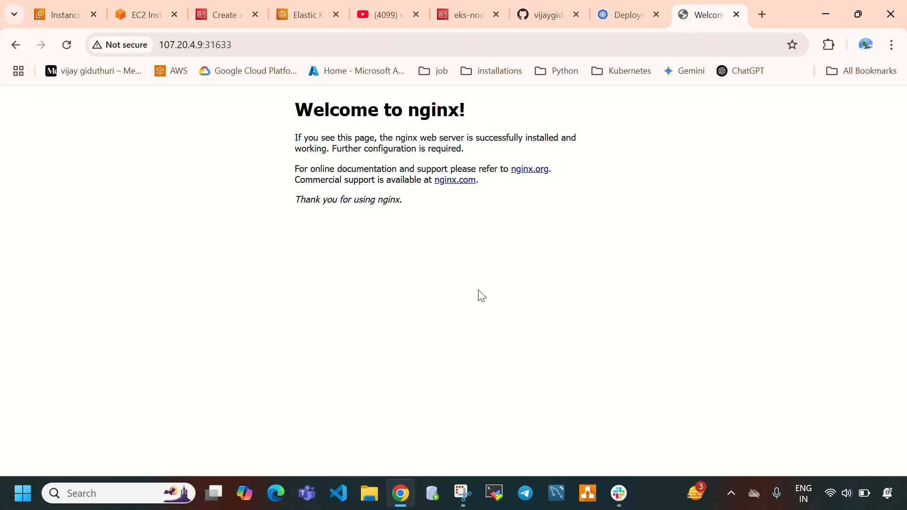
Review the worker node instance's security details and the compute overview of my-eks-cluster.
left_click(41, 9)
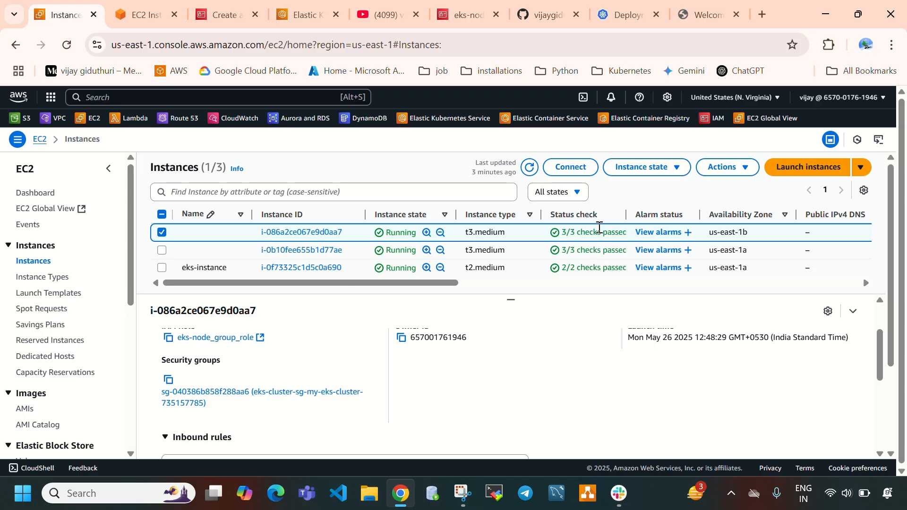
left_click(137, 14)
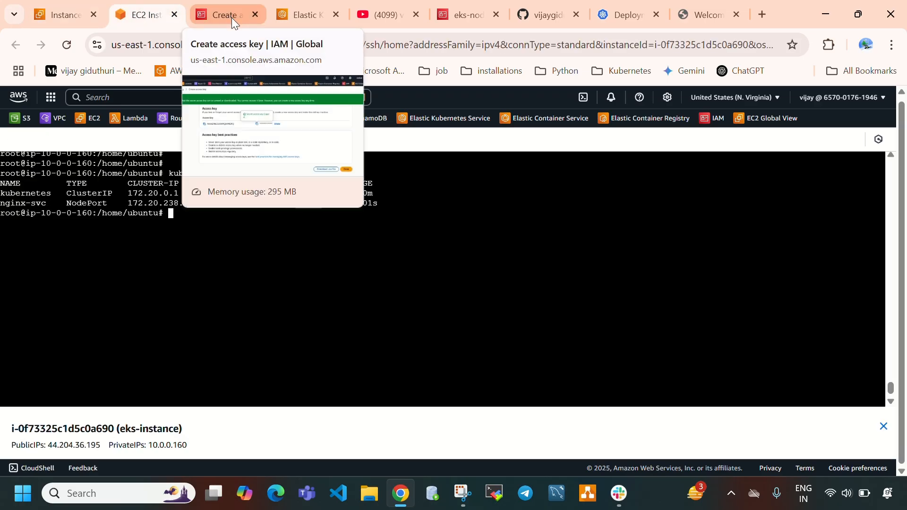
mouse_move(300, 22)
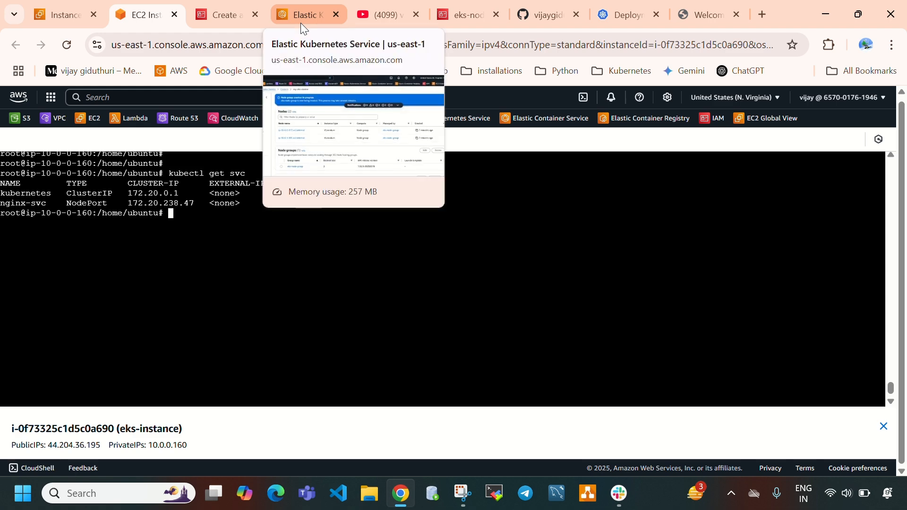
left_click(301, 22)
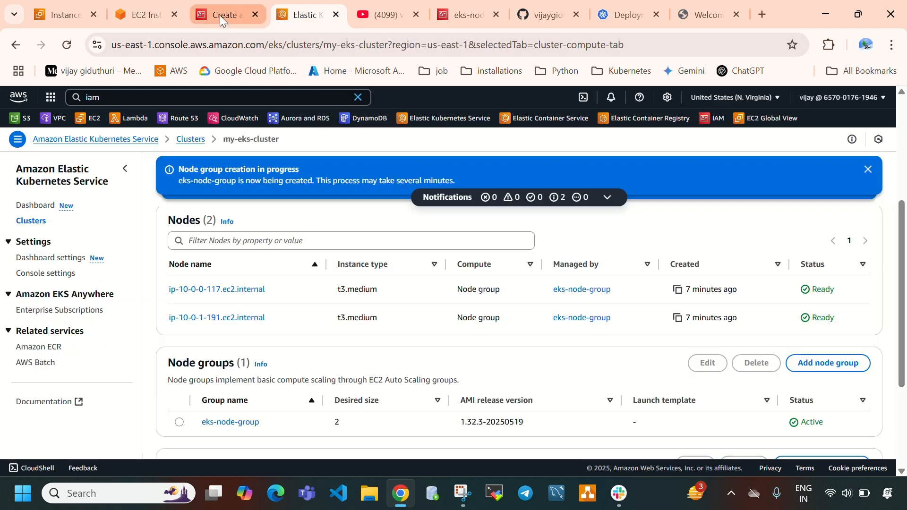
Reopen my-eks-cluster from the cluster list and show the node groups in its compute details.
scroll(298, 361, "up", 5)
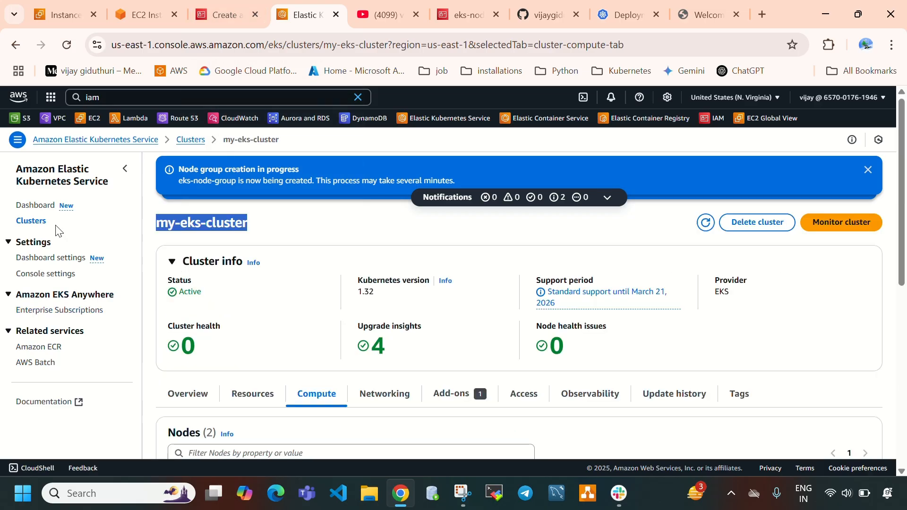
left_click(32, 221)
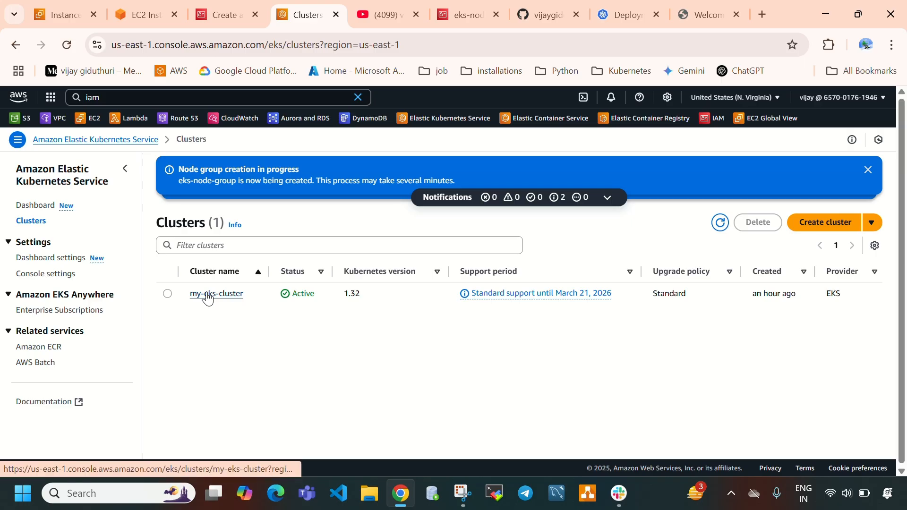
left_click(208, 294)
scroll(385, 359, "down", 3)
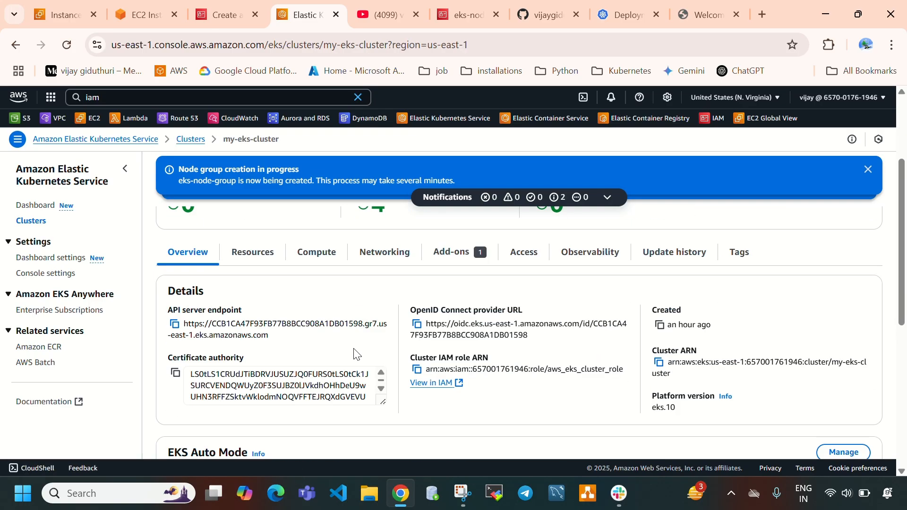
left_click(318, 252)
scroll(320, 269, "down", 4)
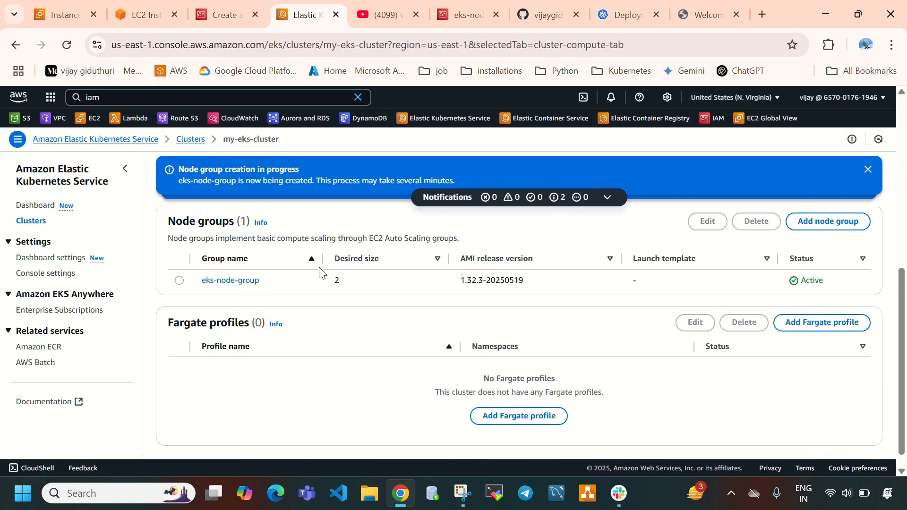
Delete the node group eks-node-group, confirming with its name.
left_click(188, 286)
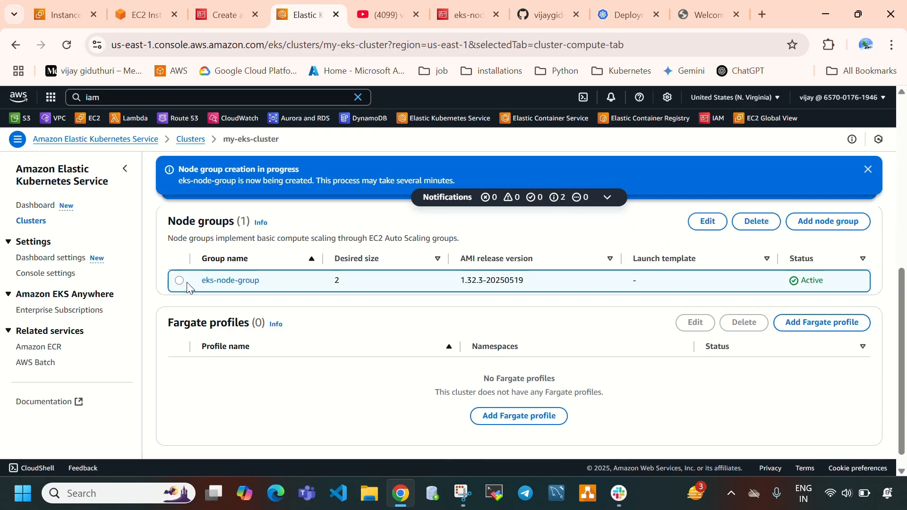
left_click(758, 225)
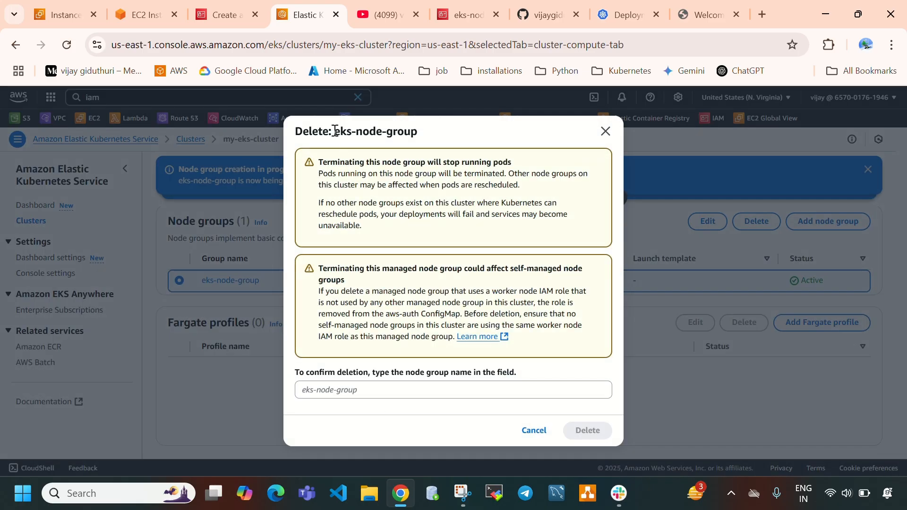
left_click_drag(334, 132, 421, 138)
key("ctrl+c")
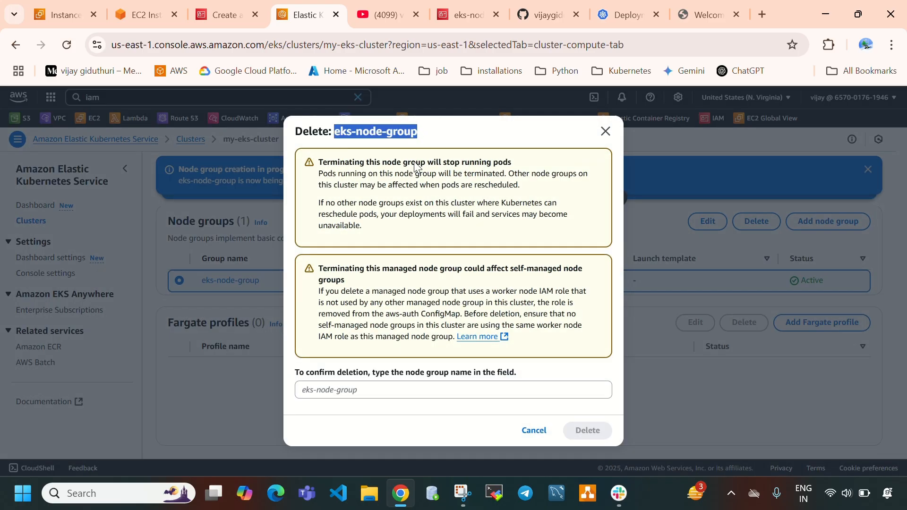
left_click(374, 391)
key("ctrl+v")
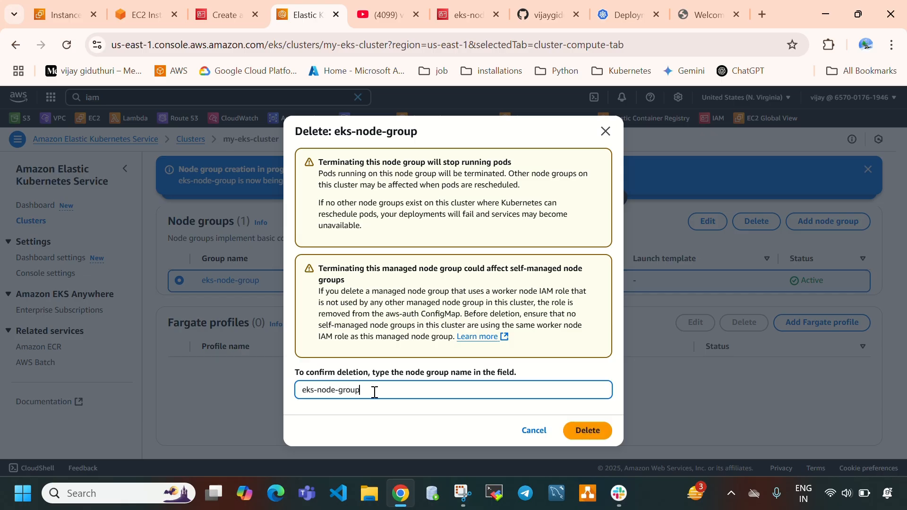
left_click(588, 431)
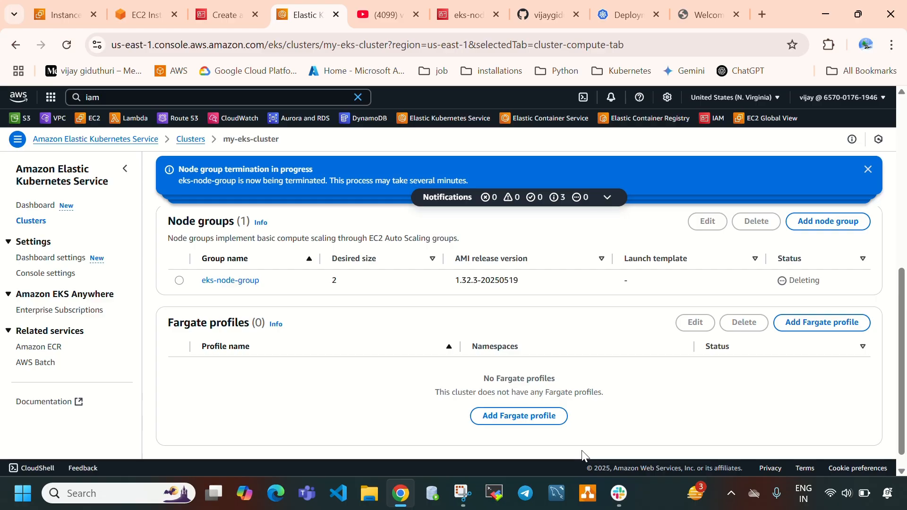
Refresh my-eks-cluster's details and check the deletion status of its node group and nodes.
left_click_drag(817, 280, 786, 280)
scroll(775, 264, "up", 10)
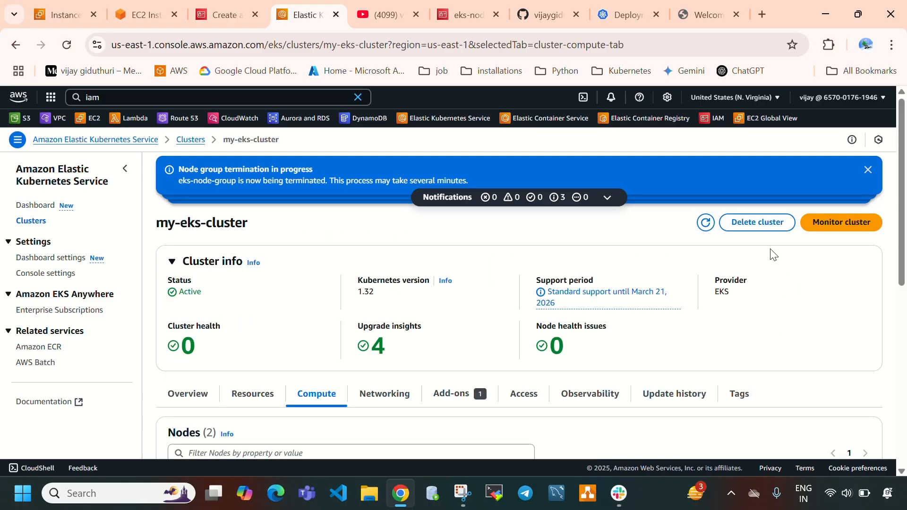
left_click(715, 227)
scroll(709, 303, "down", 4)
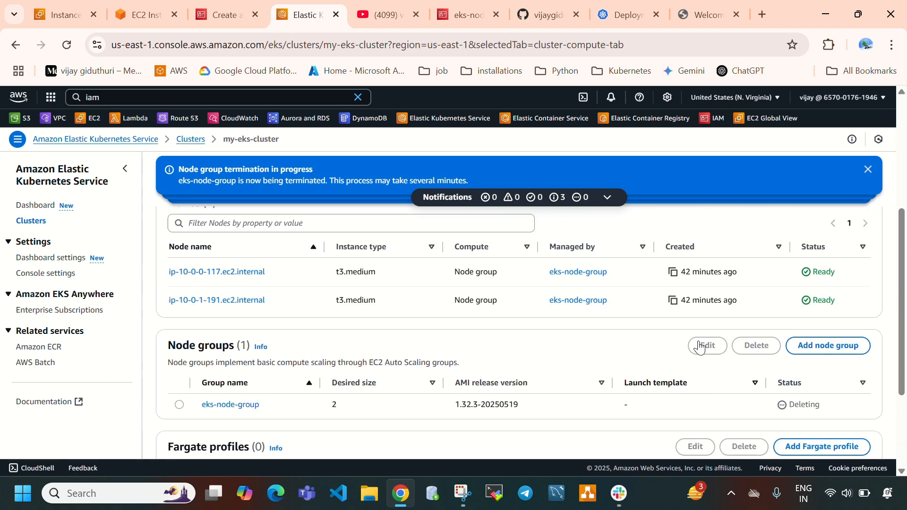
scroll(728, 331, "down", 4)
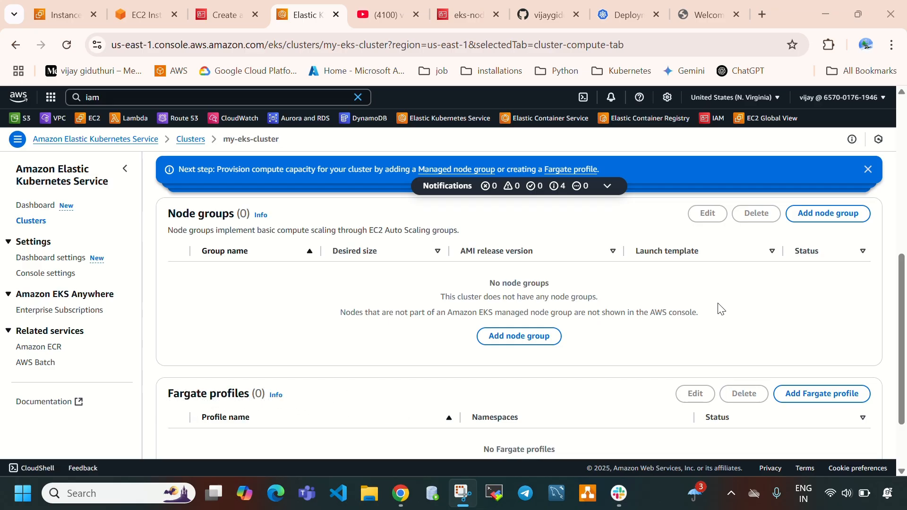
left_click_drag(486, 286, 564, 283)
scroll(563, 291, "up", 5)
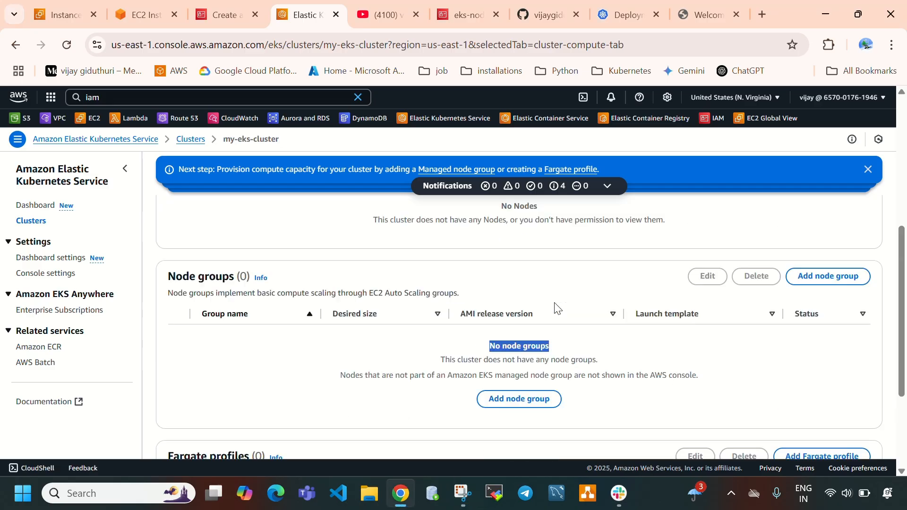
scroll(555, 308, "up", 2)
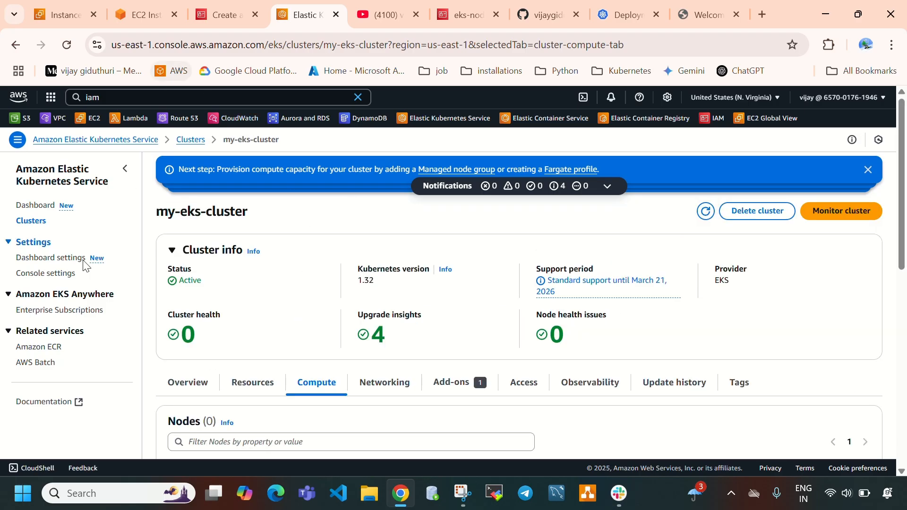
Delete my-eks-cluster from the cluster list, confirming with its name.
left_click(30, 220)
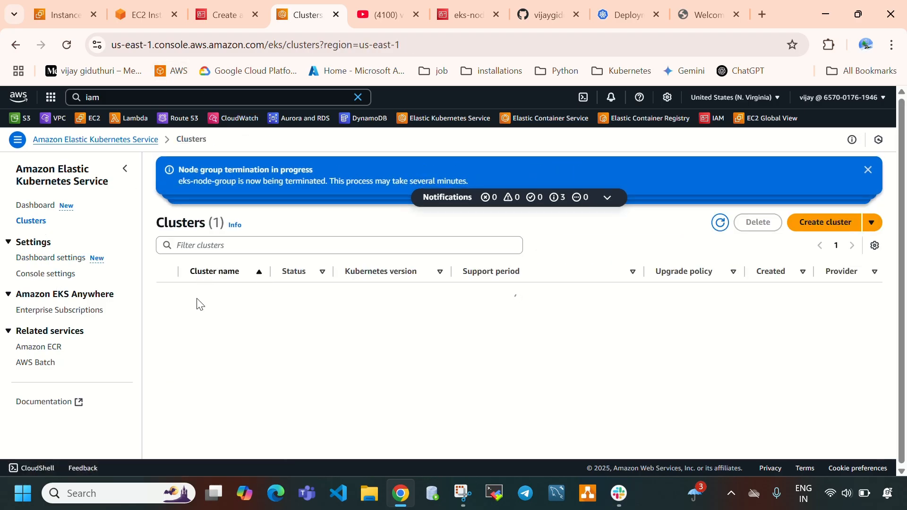
left_click(168, 294)
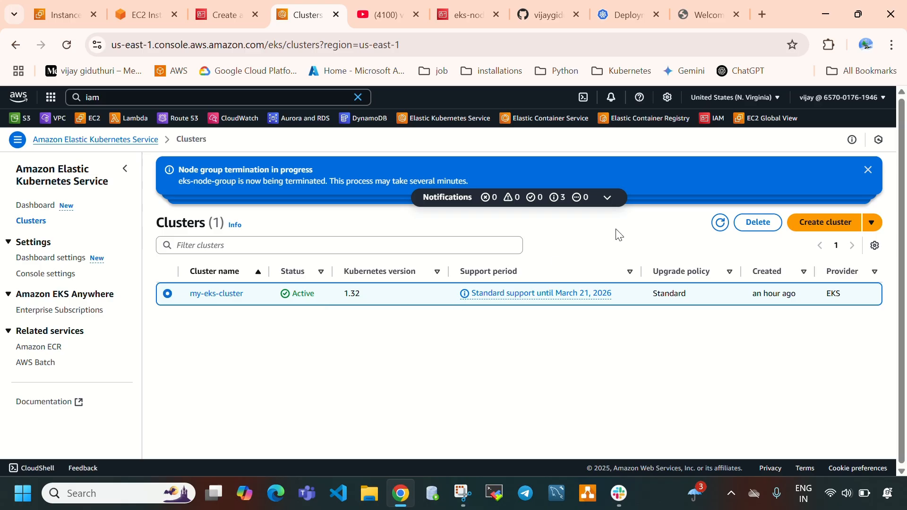
left_click(757, 222)
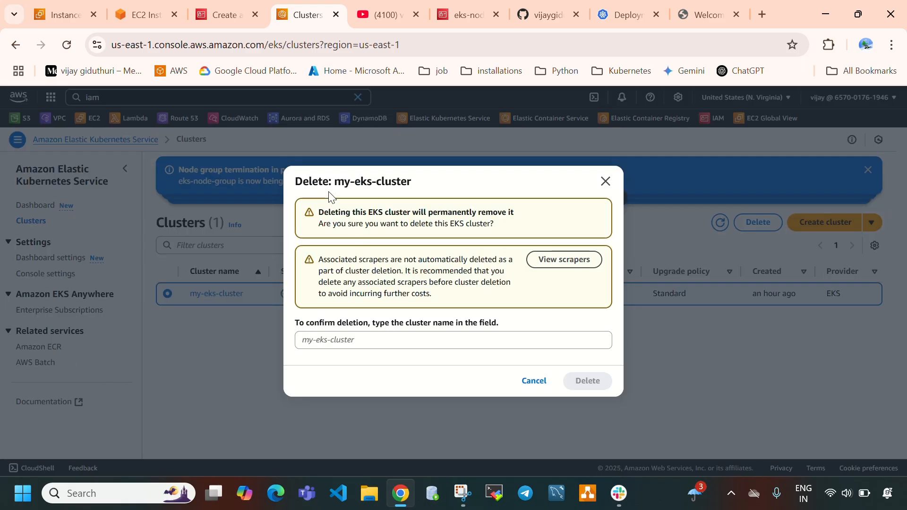
left_click_drag(335, 184, 414, 184)
key("ctrl+c")
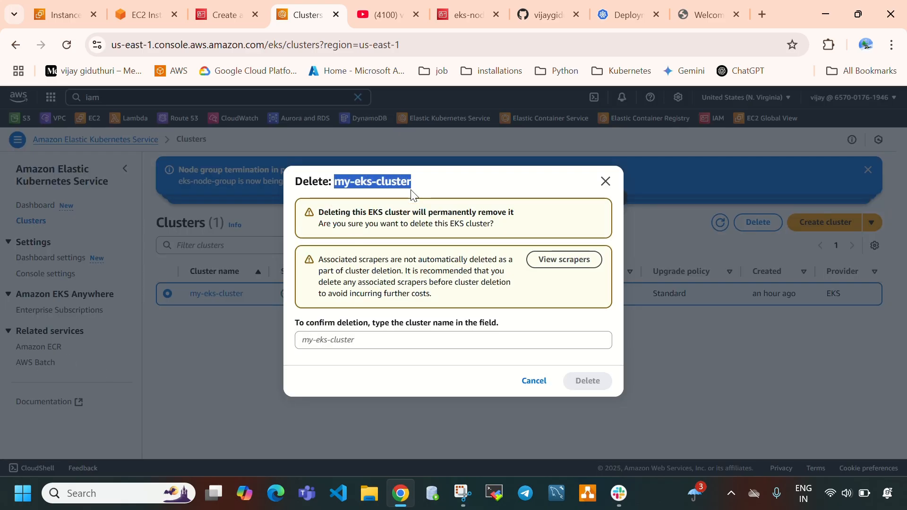
left_click(364, 342)
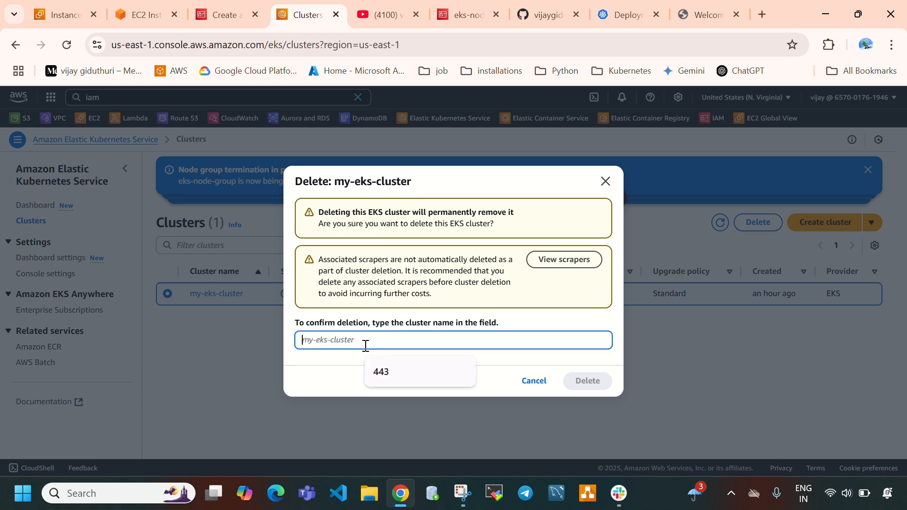
key("ctrl+v")
left_click(567, 385)
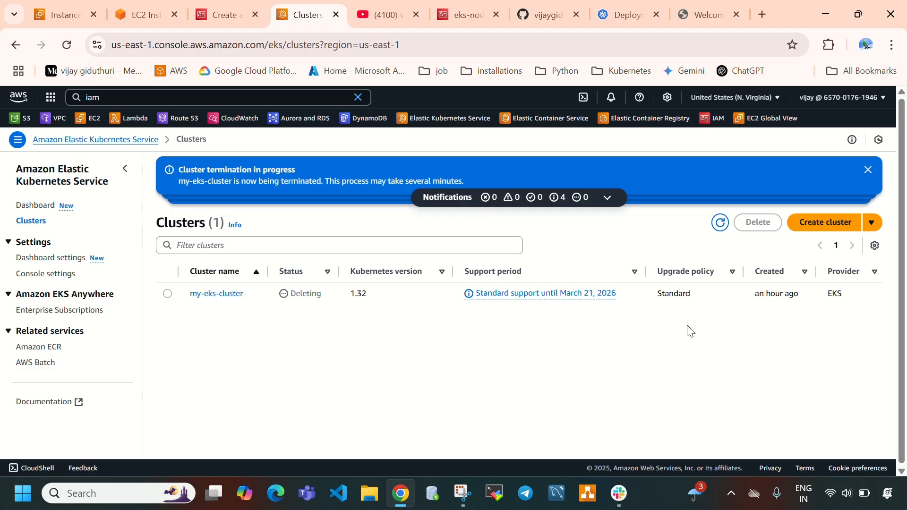
Close the browser tab of the EC2 instance connection and refresh the state of the instances in the EC2 list.
left_click(136, 17)
left_click(174, 15)
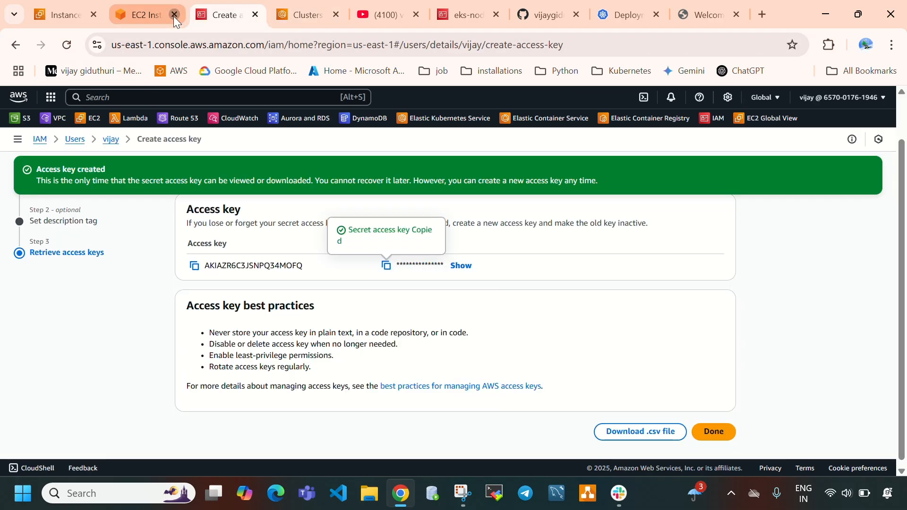
left_click(62, 20)
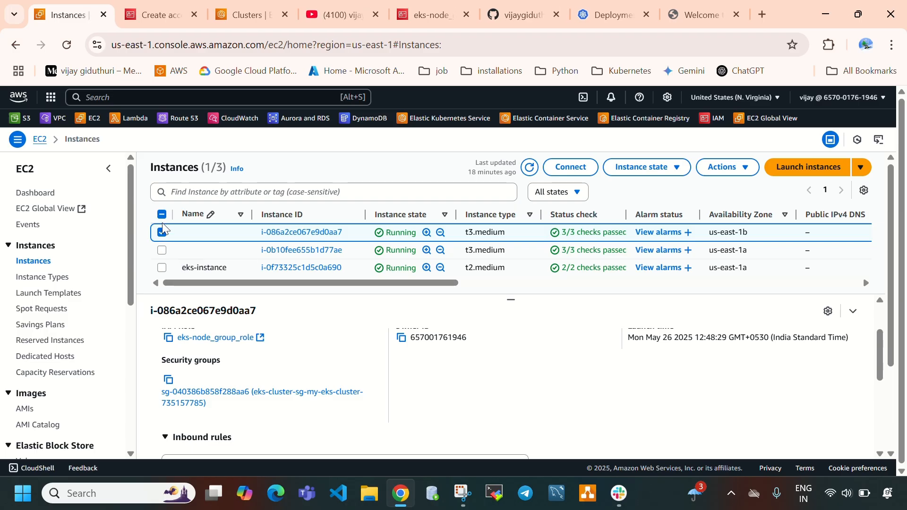
left_click(162, 214)
left_click(162, 232)
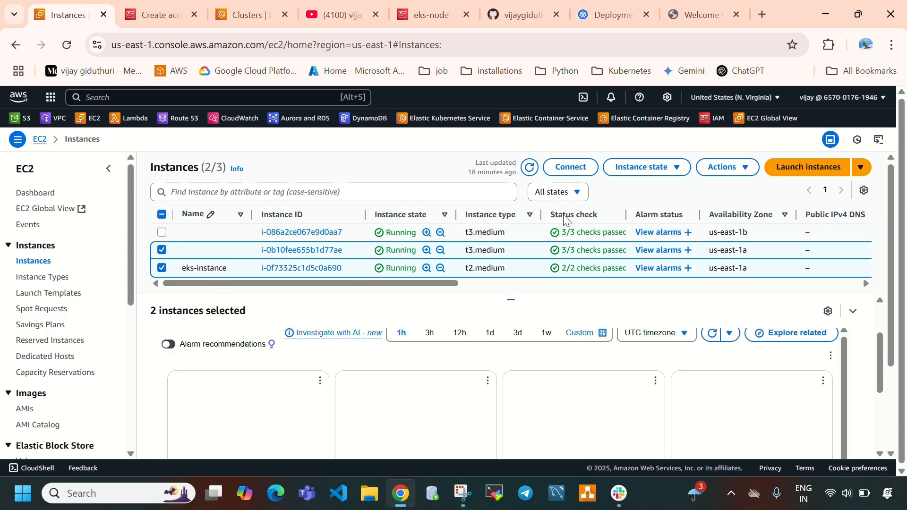
left_click(530, 171)
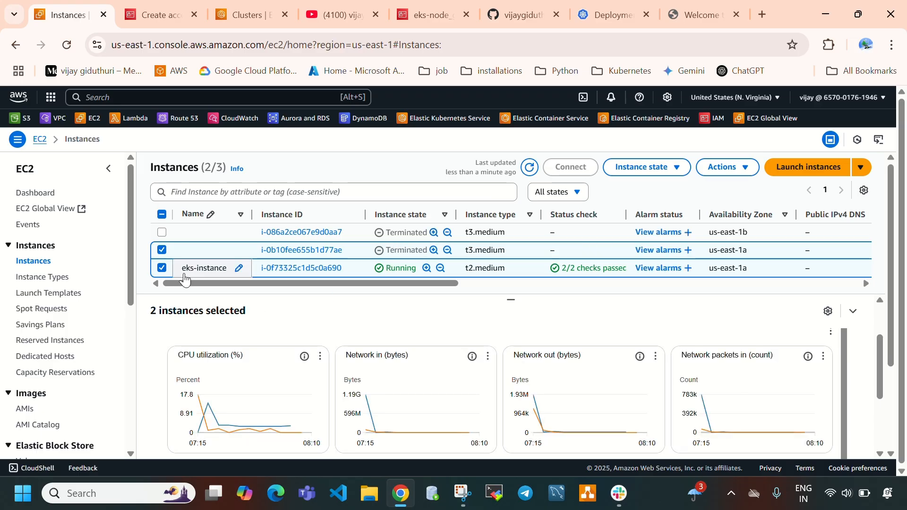
Terminate eks-instance, leaving it as the only selected instance and confirming the termination.
left_click(162, 251)
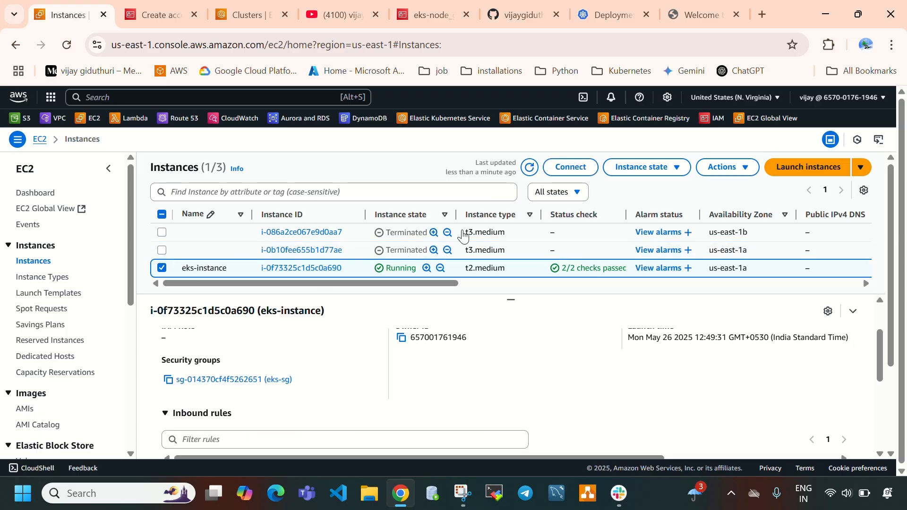
left_click(632, 168)
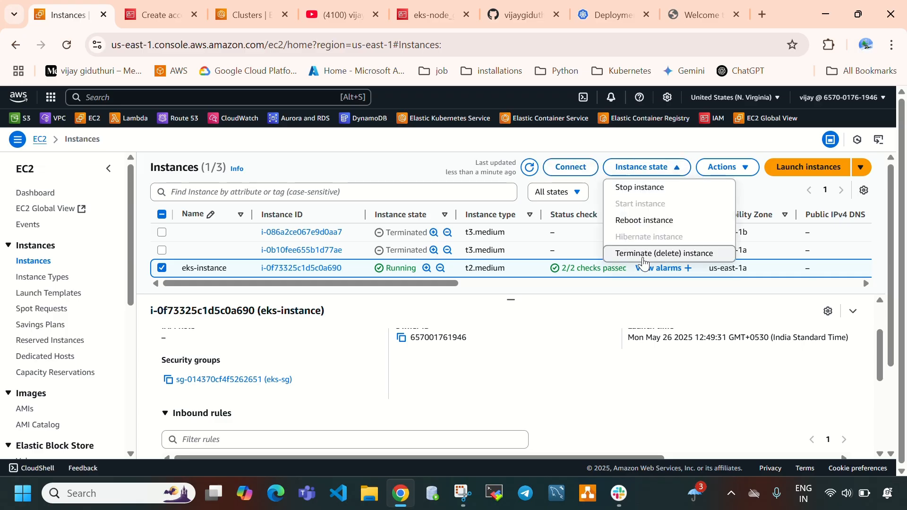
left_click(643, 254)
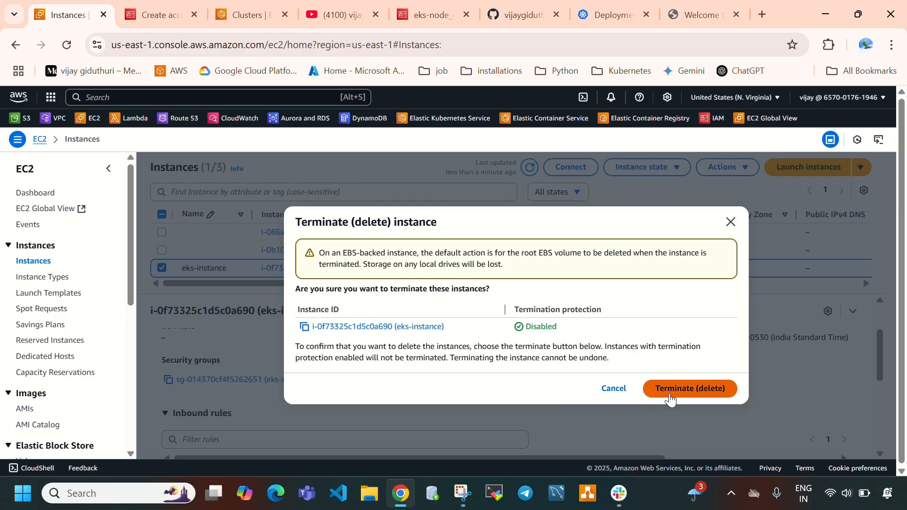
left_click(675, 395)
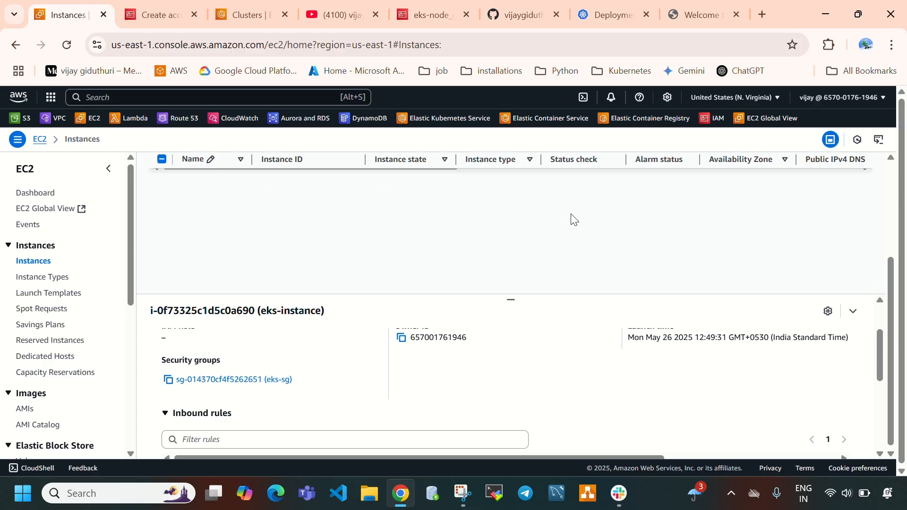
Refresh the EKS cluster list to check the deletion status of my-eks-cluster.
left_click(246, 15)
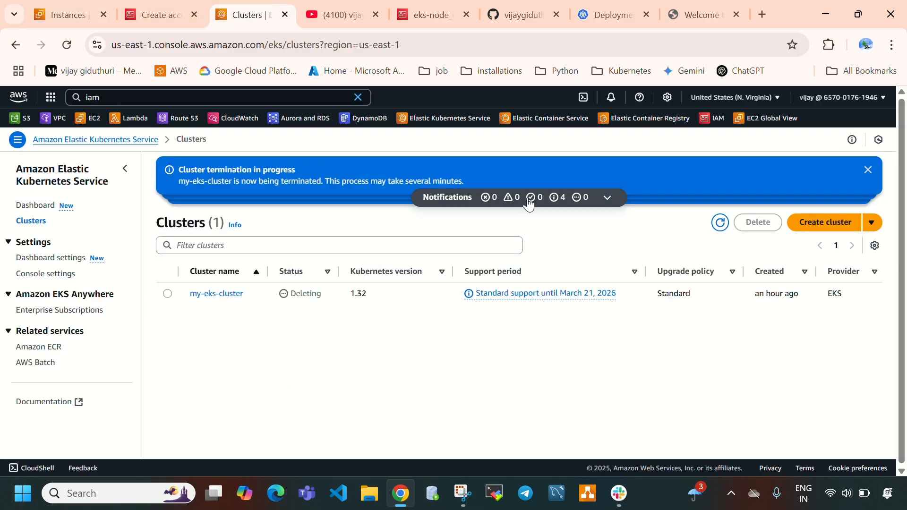
left_click(721, 224)
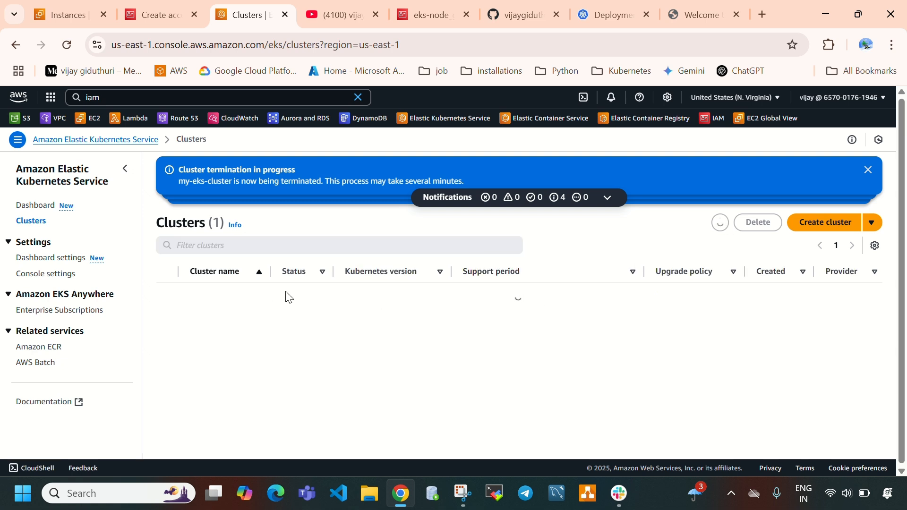